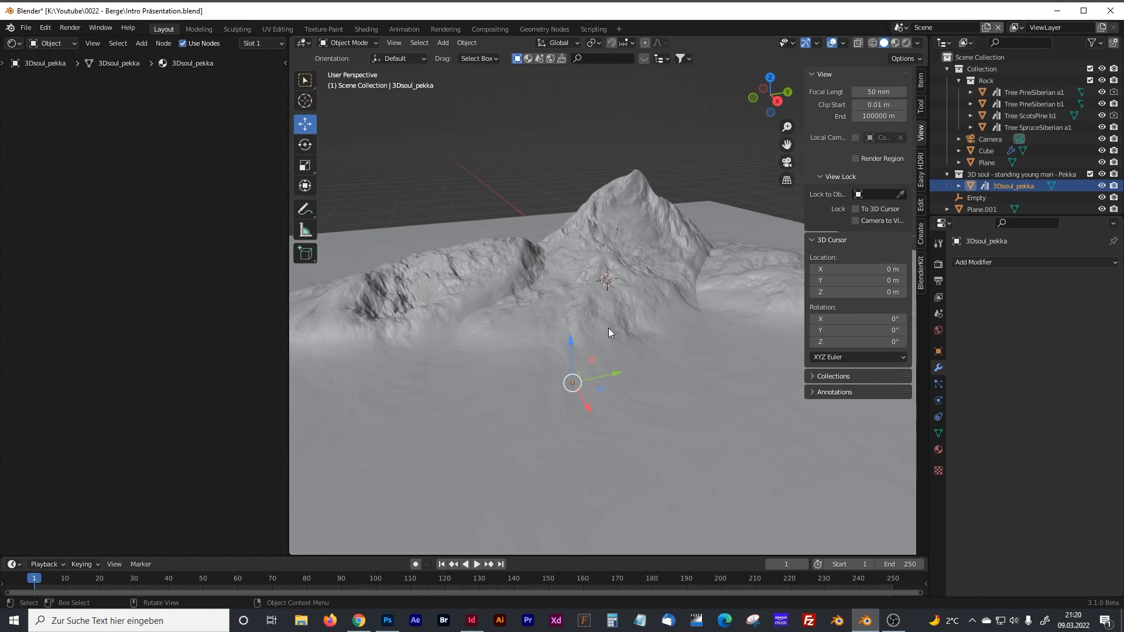
pyautogui.scroll(-4, 613, 287)
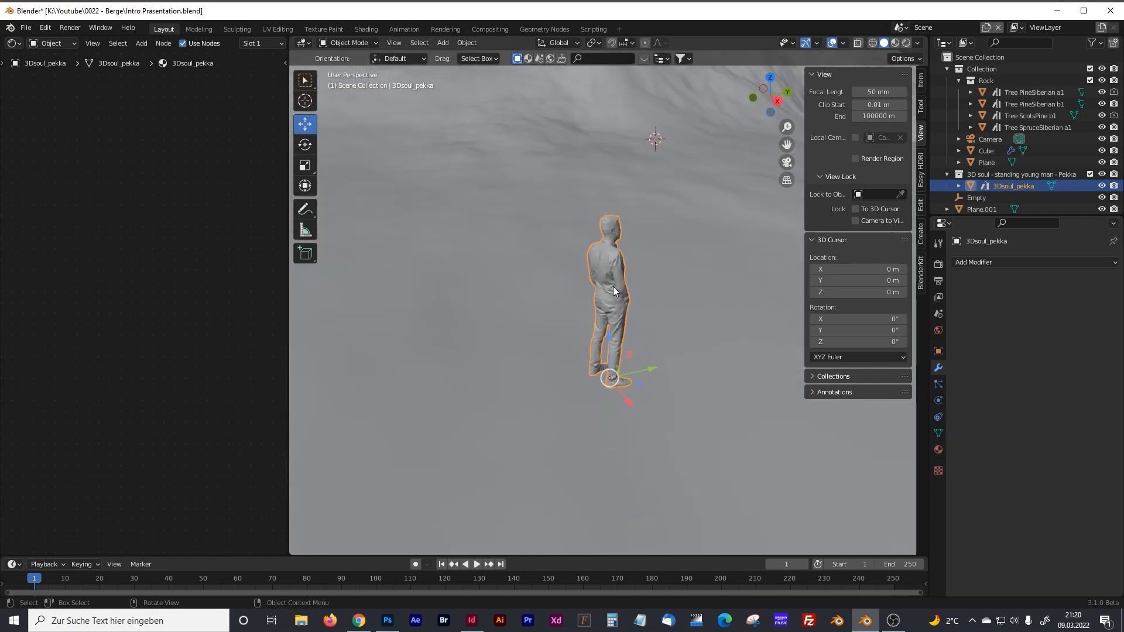
pyautogui.scroll(-8, 613, 286)
pyautogui.moveTo(618, 285); pyautogui.dragTo(580, 271, button='middle')
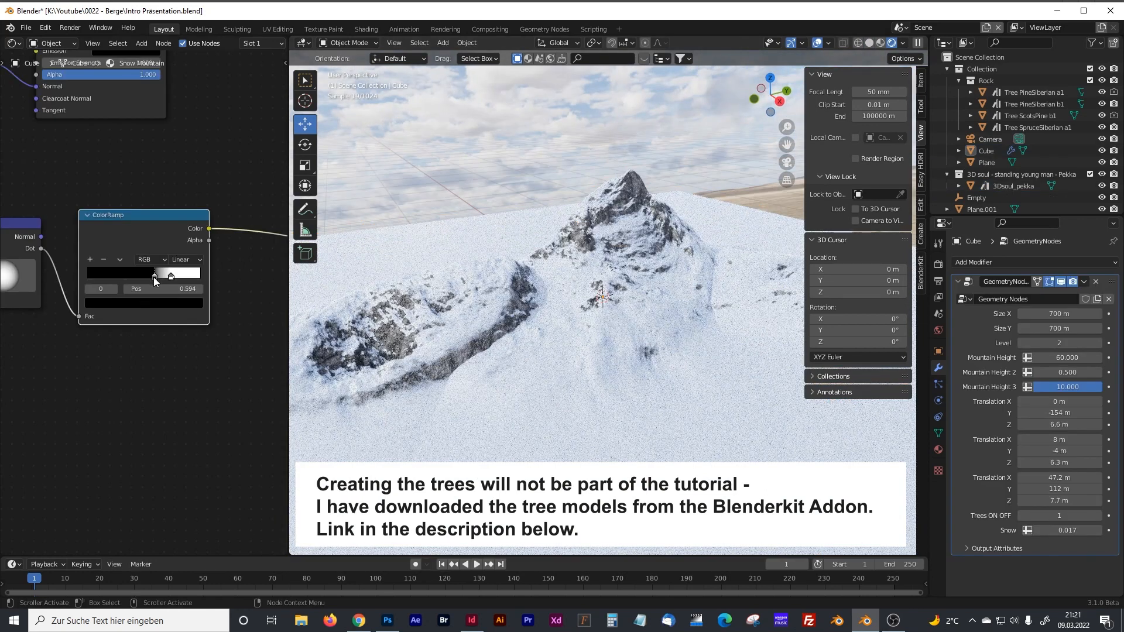
# Step: Move the black stop of the mountain material's ColorRamp to a position of about 0.726
pyautogui.moveTo(155, 281)
pyautogui.mouseDown()
pyautogui.moveTo(146, 278)
pyautogui.moveTo(202, 280)
pyautogui.moveTo(148, 280)
pyautogui.moveTo(166, 279)
pyautogui.mouseUp()
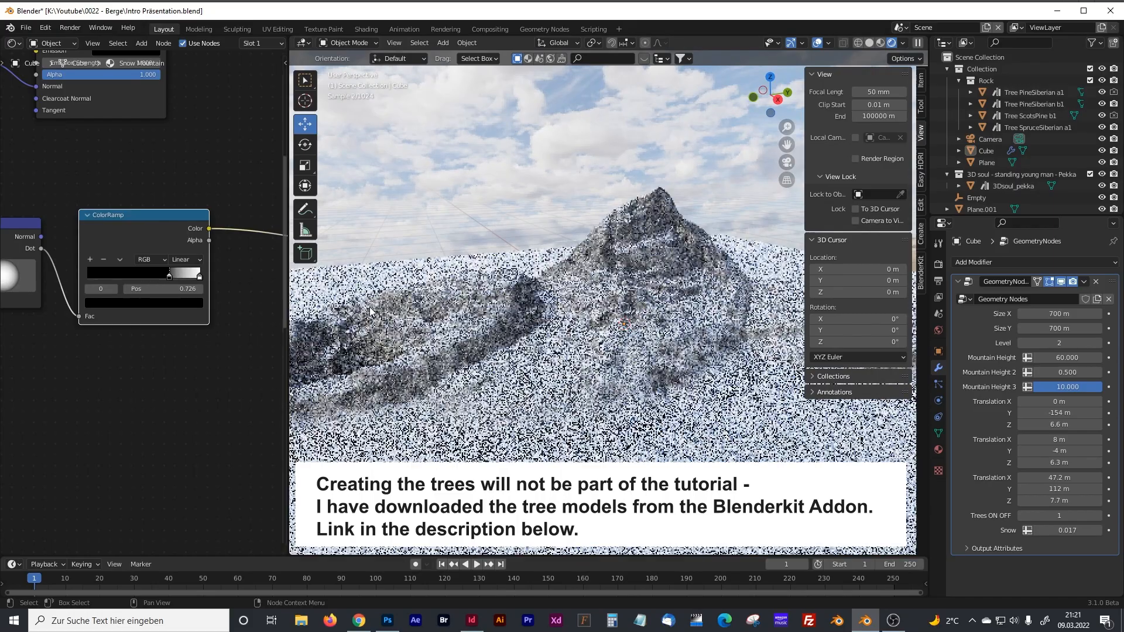
pyautogui.moveTo(509, 322); pyautogui.dragTo(589, 355, button='middle')
pyautogui.scroll(3, 505, 319)
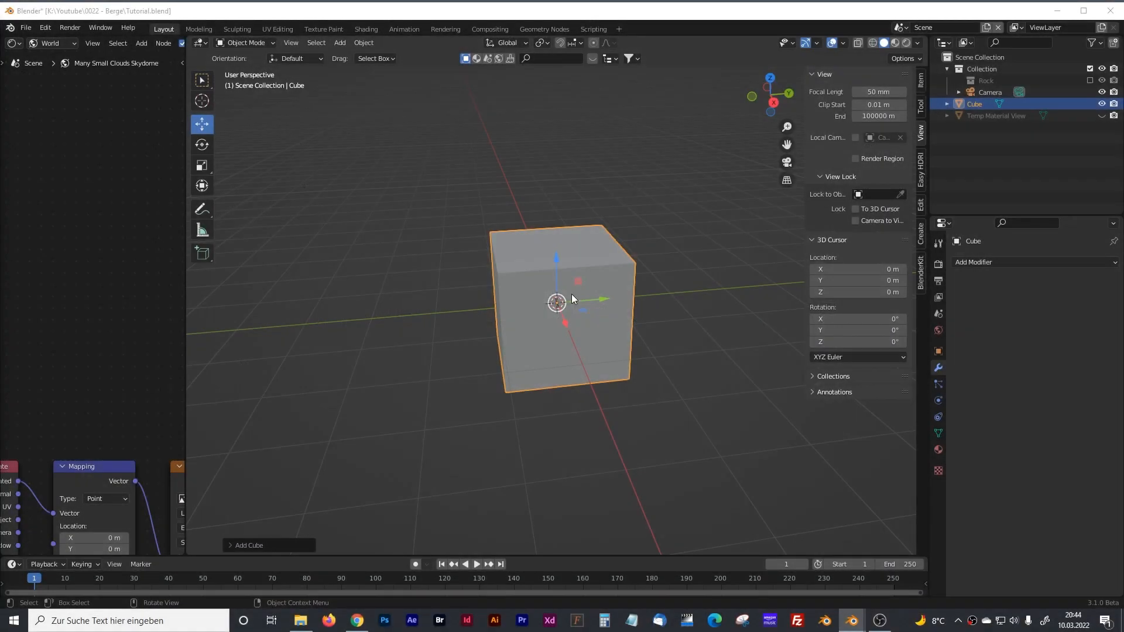
# Step: Create a new geometry node tree on the cube and cut the link between Group Input and Group Output
pyautogui.click(526, 219)
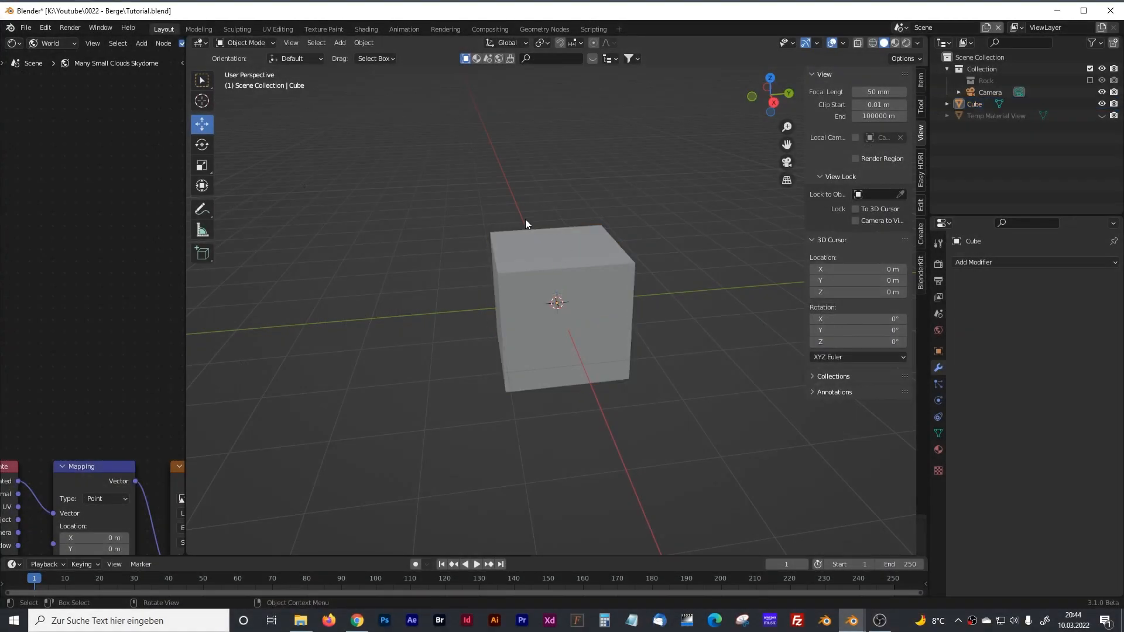
pyautogui.click(552, 268)
pyautogui.click(539, 31)
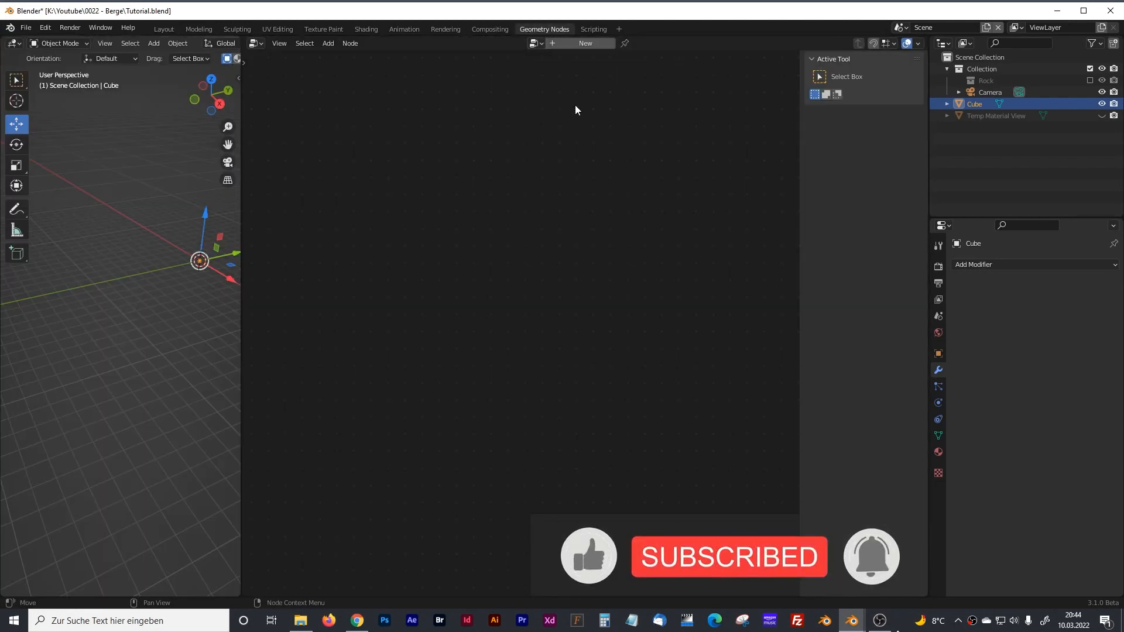
pyautogui.click(571, 44)
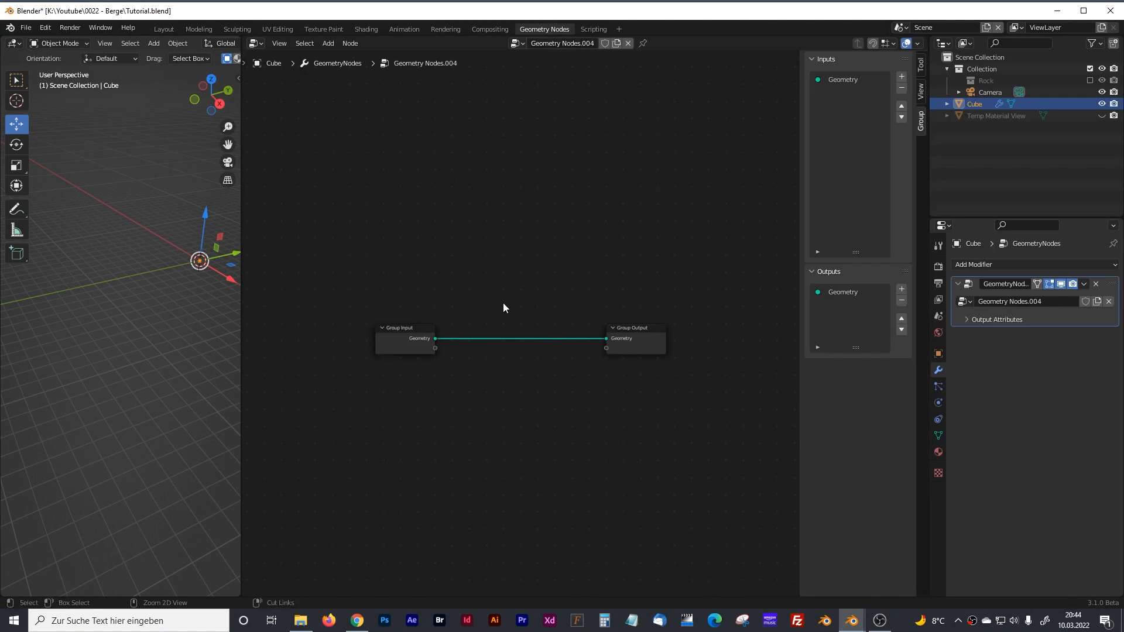
pyautogui.moveTo(503, 308)
pyautogui.keyDown('ctrl'); pyautogui.mouseDown(button='right')
pyautogui.moveTo(515, 416)
pyautogui.moveTo(505, 421)
pyautogui.mouseUp(button='right'); pyautogui.keyUp('ctrl')
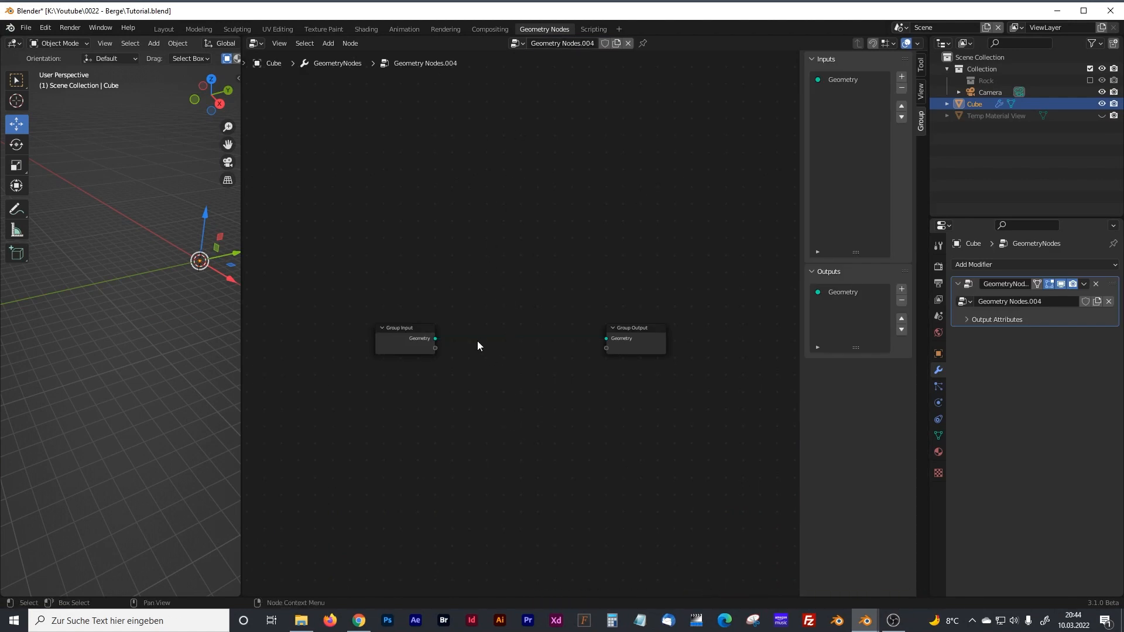
pyautogui.scroll(2, 473, 326)
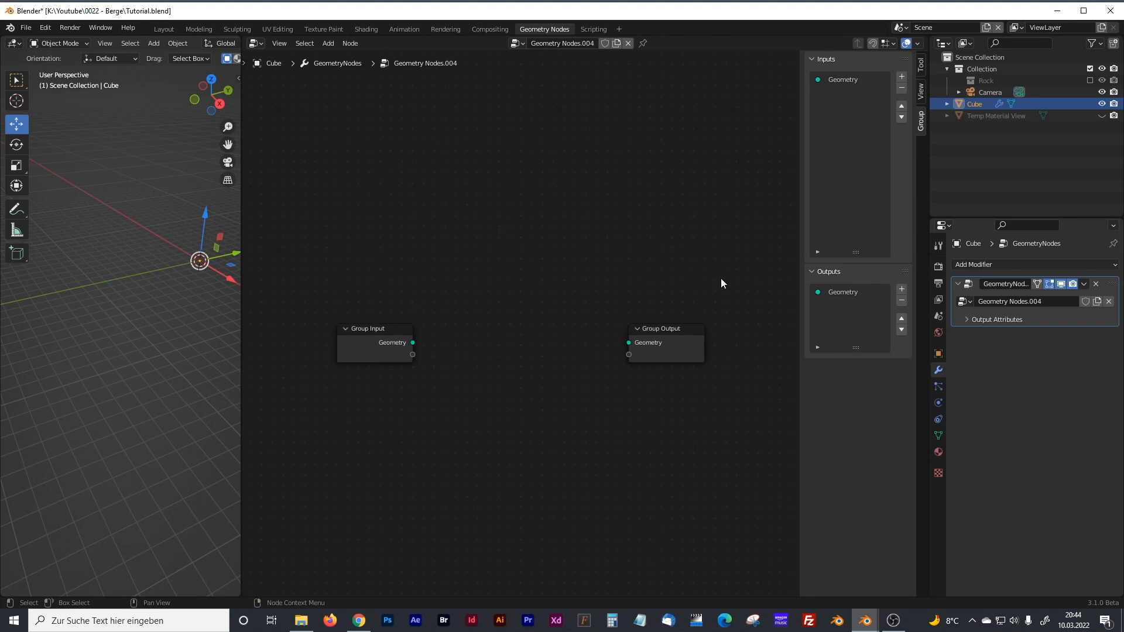
# Step: Show and hide the sidebars of the node editor and the 3D viewport
pyautogui.press('n')
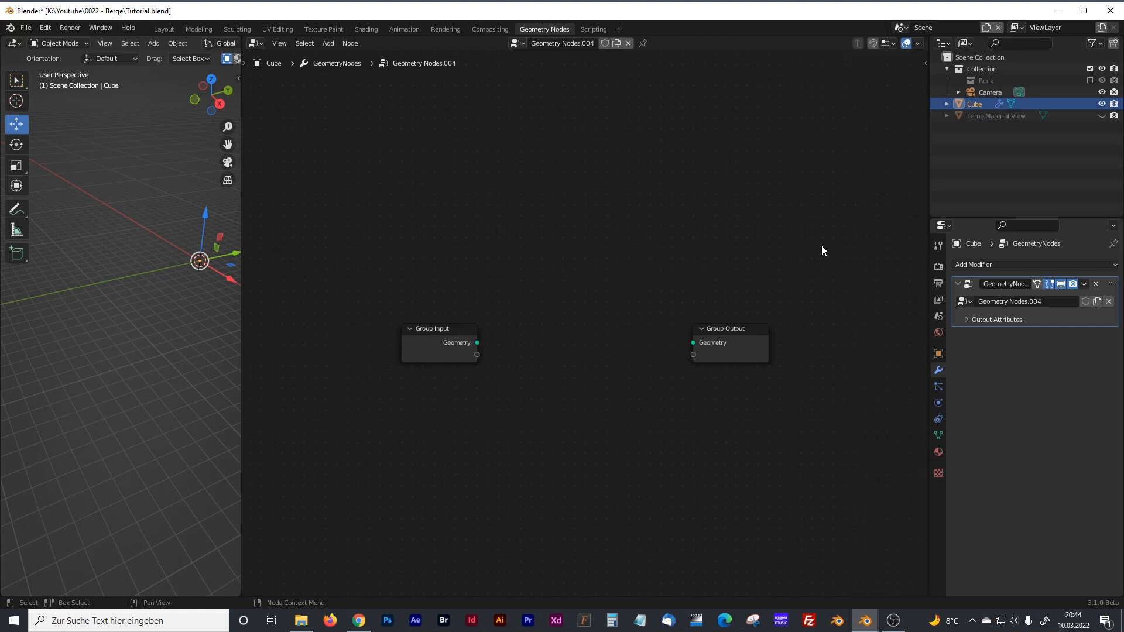
pyautogui.press('n')
pyautogui.press('n')
pyautogui.press('n')
pyautogui.press('n')
pyautogui.press('n')
pyautogui.click(159, 181)
pyautogui.press('n')
pyautogui.press('n')
pyautogui.press('n')
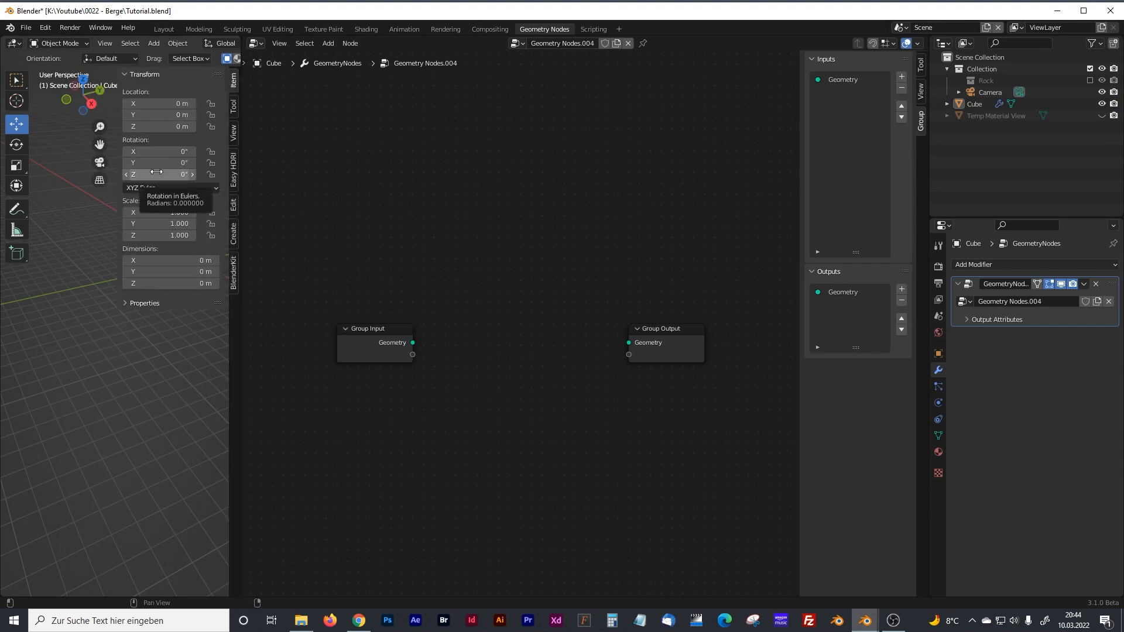
pyautogui.press('n')
# Step: Move the Group Input node up out of the way and add a Grid node between it and Group Output
pyautogui.scroll(3, 526, 336)
pyautogui.moveTo(355, 324); pyautogui.dragTo(462, 309, button='middle')
pyautogui.moveTo(449, 312); pyautogui.dragTo(355, 248)
pyautogui.click(502, 290)
pyautogui.hotkey('shift', 'a')
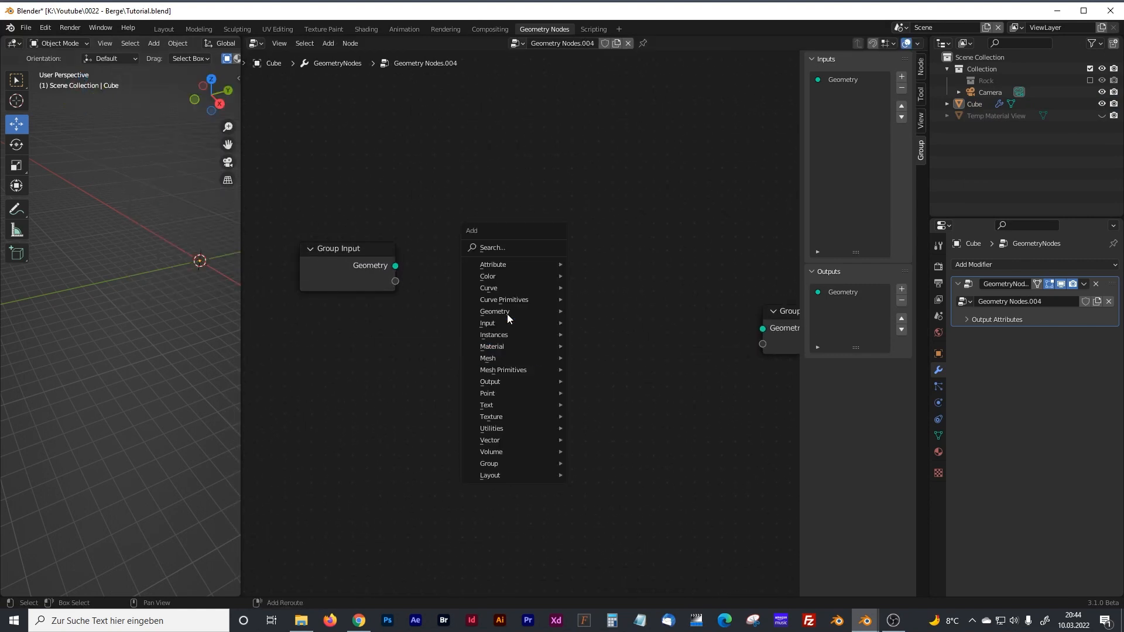
pyautogui.click(498, 248)
pyautogui.write('grid')
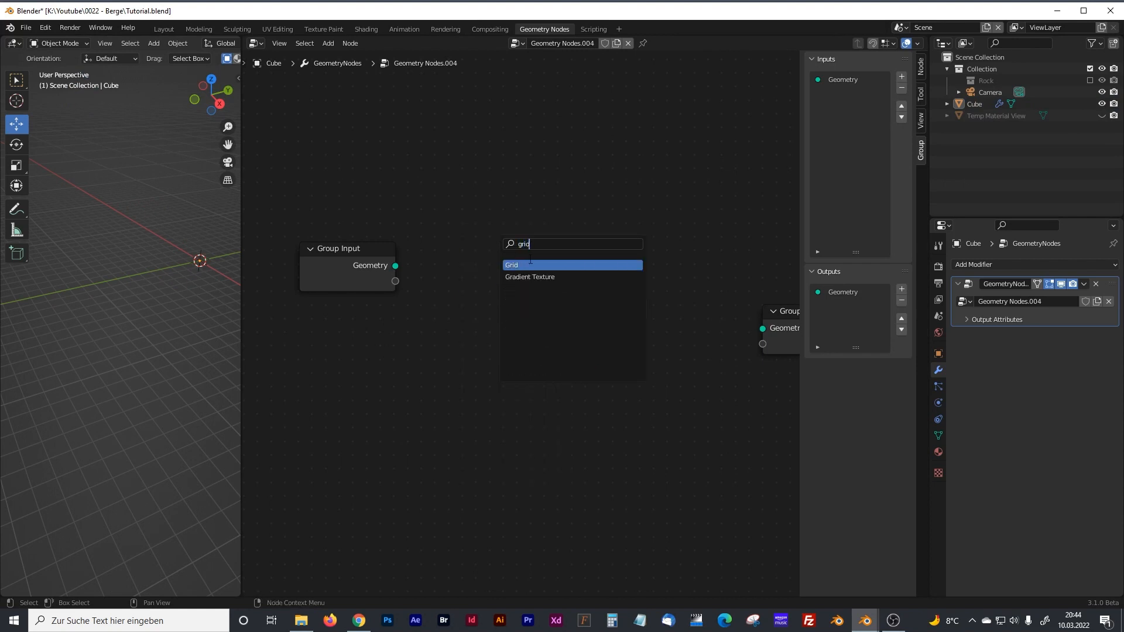
pyautogui.press('Return')
pyautogui.click(468, 346)
# Step: Move the Group Input node farther up and place the Grid node beneath it, leaving room before Group Output
pyautogui.moveTo(368, 247); pyautogui.dragTo(343, 144)
pyautogui.moveTo(511, 264); pyautogui.dragTo(487, 199, button='middle')
pyautogui.moveTo(472, 274); pyautogui.dragTo(420, 230)
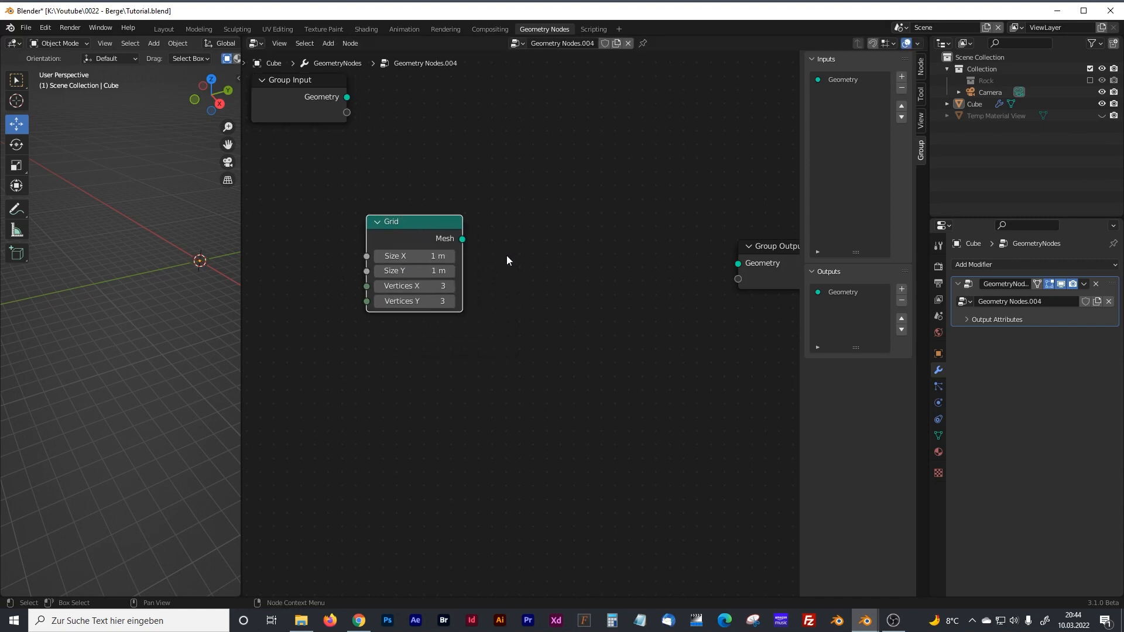
pyautogui.moveTo(451, 228); pyautogui.dragTo(413, 229)
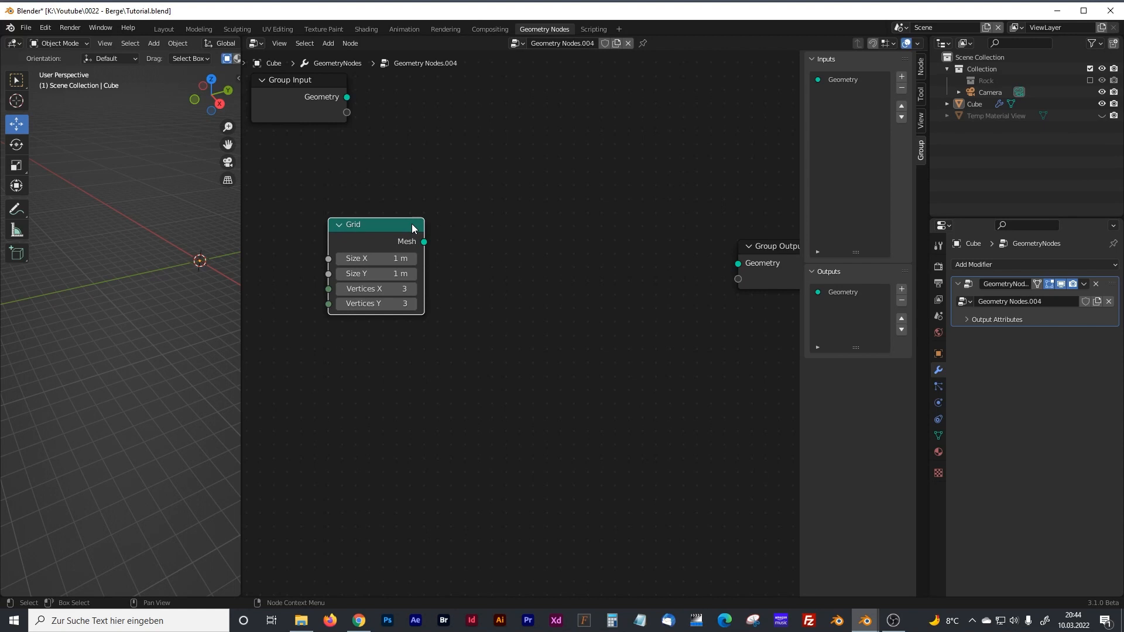
# Step: Set the Grid node's Size X and Size Y to 800 m
pyautogui.click(397, 258)
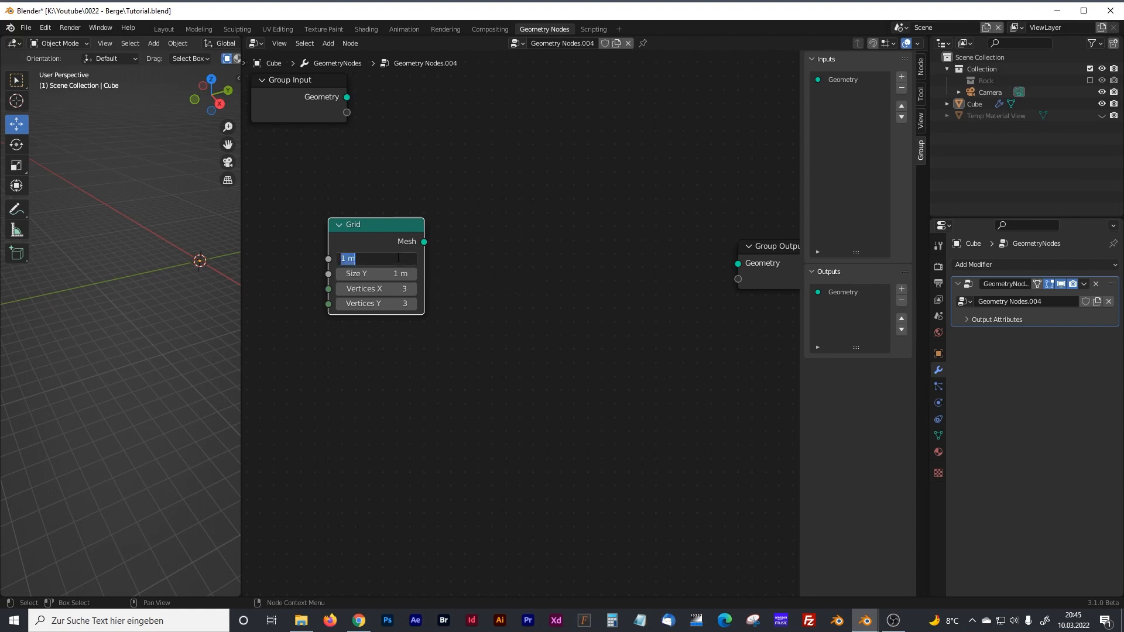
pyautogui.write('7')
pyautogui.write('00')
pyautogui.press('BackSpace')
pyautogui.press('BackSpace')
pyautogui.press('BackSpace')
pyautogui.write('800')
pyautogui.press('Tab')
pyautogui.write('800')
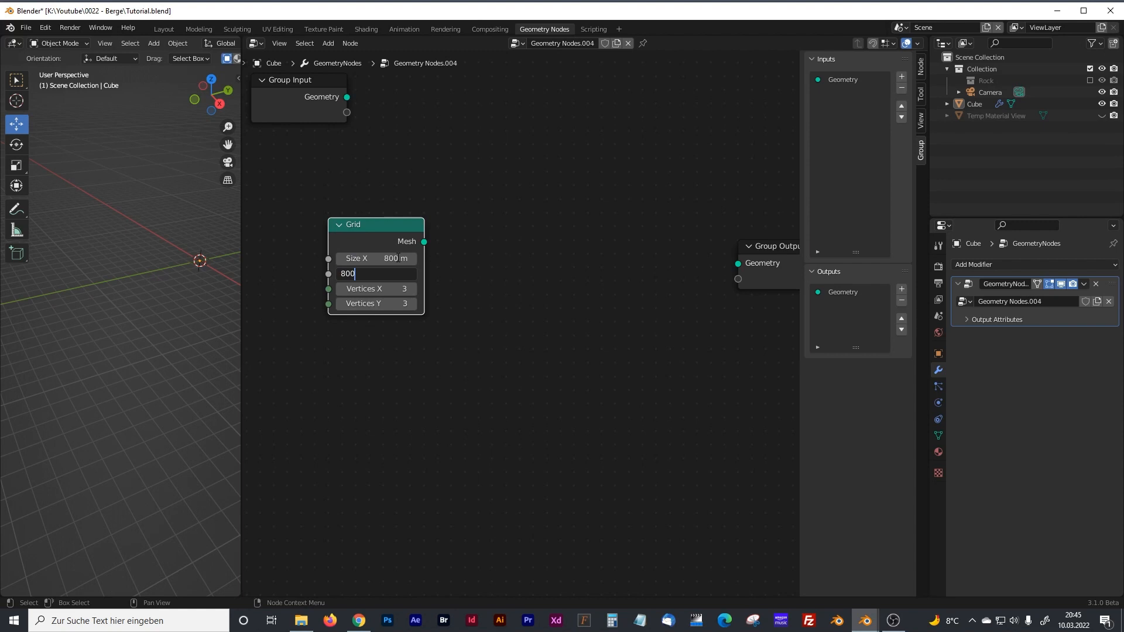
pyautogui.press('Tab')
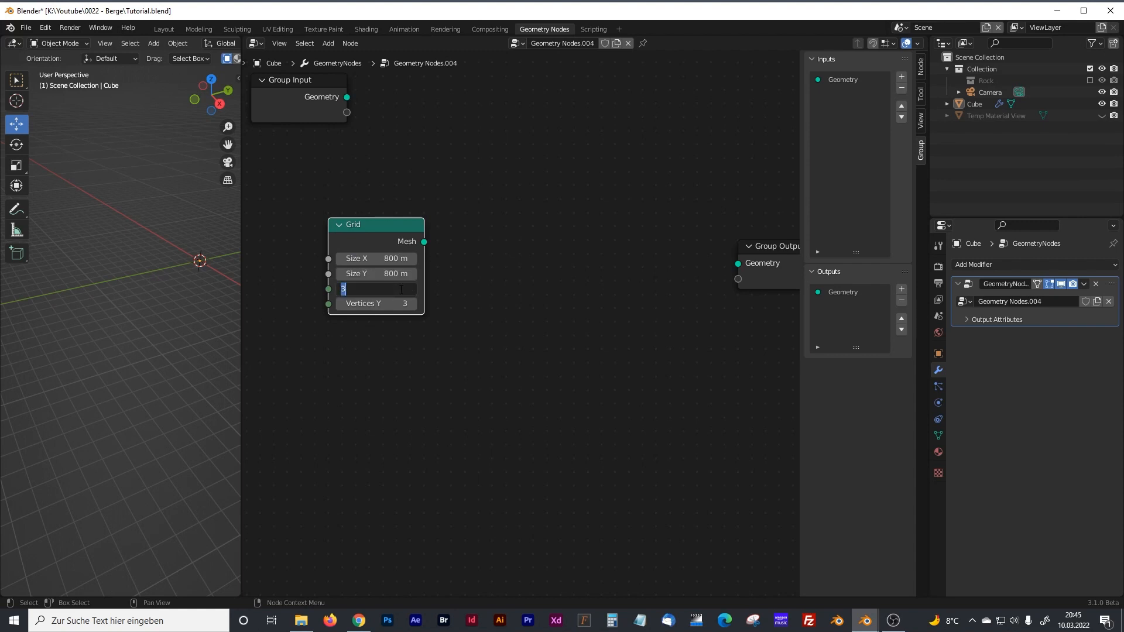
# Step: Set the Grid node's Vertices X and Vertices Y to 500 and shift the node slightly away from Group Output
pyautogui.write('500')
pyautogui.press('Tab')
pyautogui.write('500')
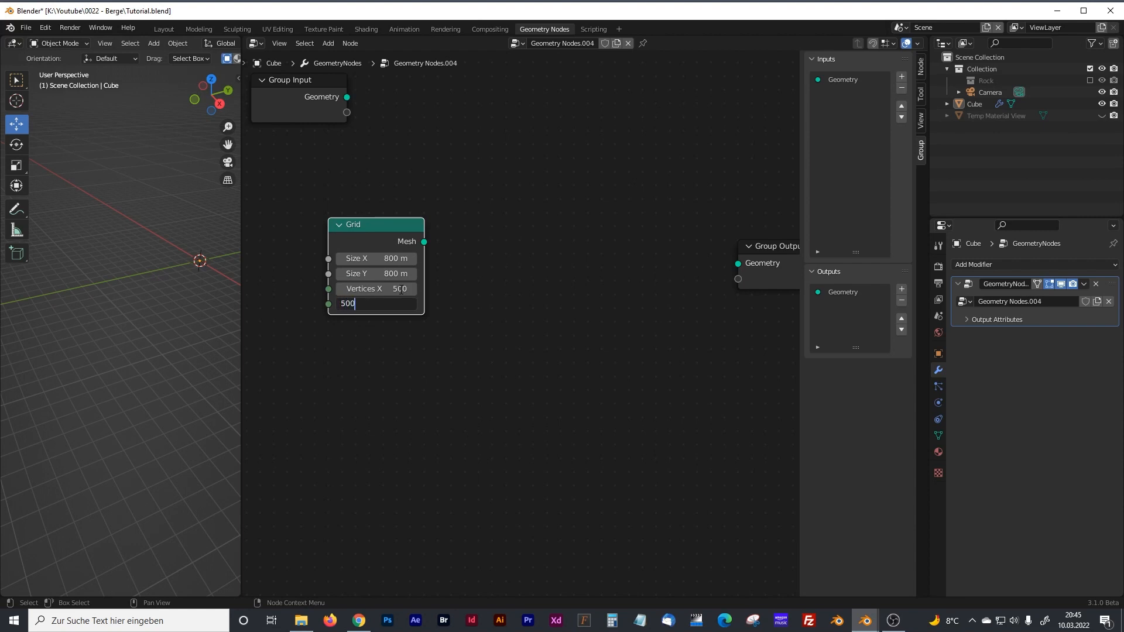
pyautogui.press('Return')
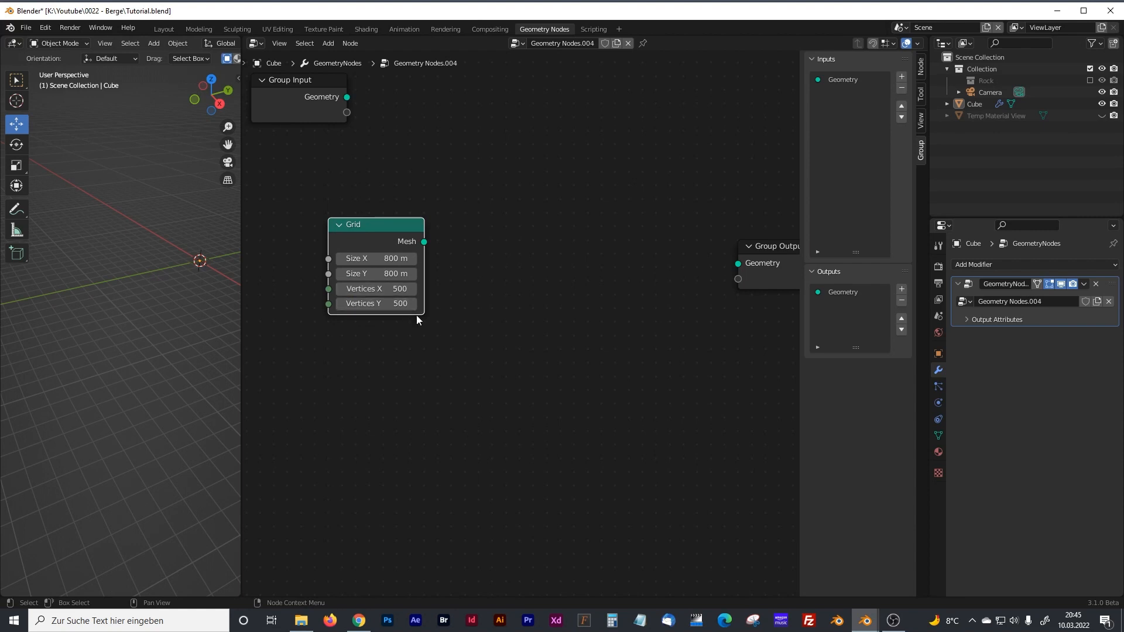
pyautogui.moveTo(394, 223); pyautogui.dragTo(377, 219)
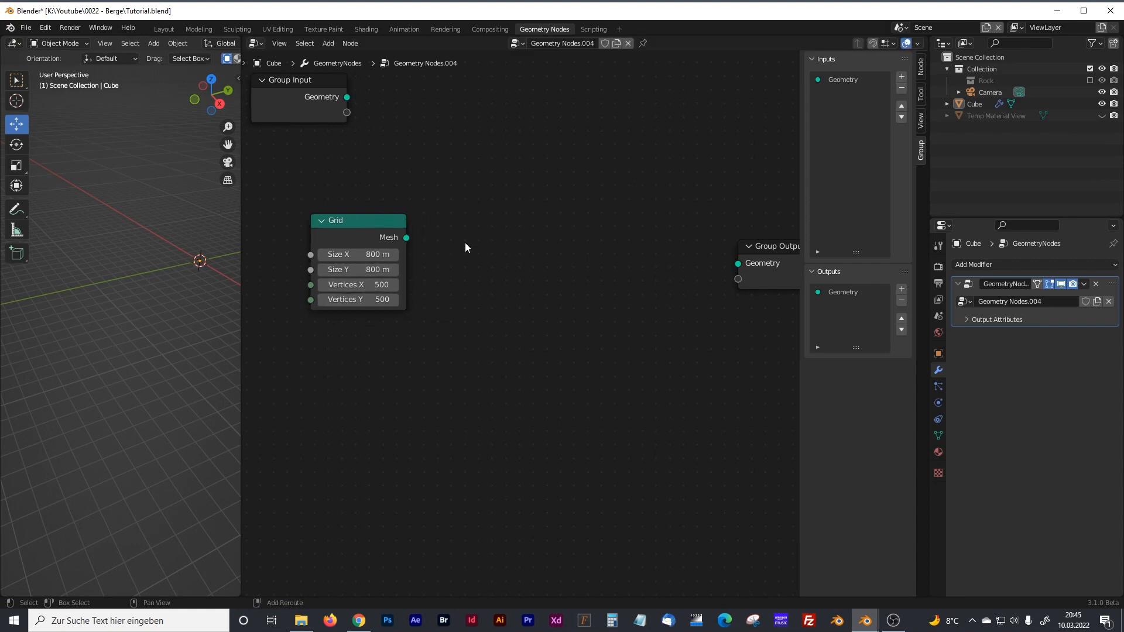
pyautogui.hotkey('shift', 'a')
pyautogui.click(464, 243)
pyautogui.press('Escape')
# Step: Connect the Grid's Mesh output to the Group Output's Geometry input and frame the plane in the viewport
pyautogui.moveTo(406, 238); pyautogui.dragTo(742, 264)
pyautogui.scroll(-9, 146, 271)
pyautogui.keyDown('shift'); pyautogui.moveTo(160, 276); pyautogui.dragTo(167, 254, button='middle'); pyautogui.keyUp('shift')
pyautogui.scroll(4, 167, 254)
pyautogui.scroll(1, 167, 255)
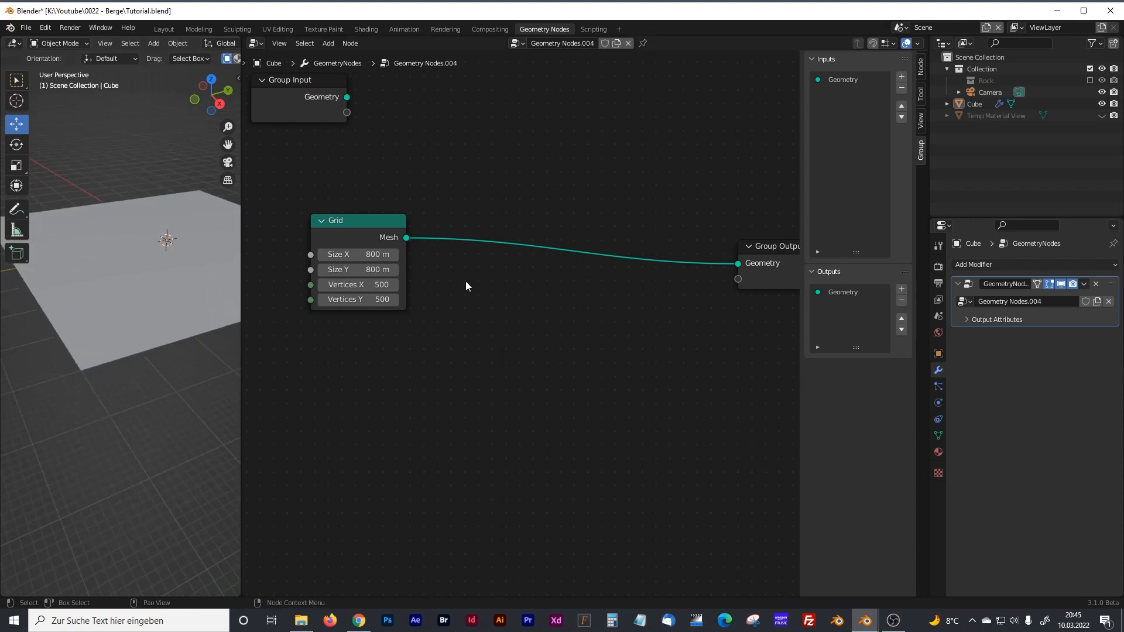
# Step: Insert a Subdivision Surface node between Grid and Group Output and set its Level to 0
pyautogui.hotkey('shift', 'a')
pyautogui.click(492, 302)
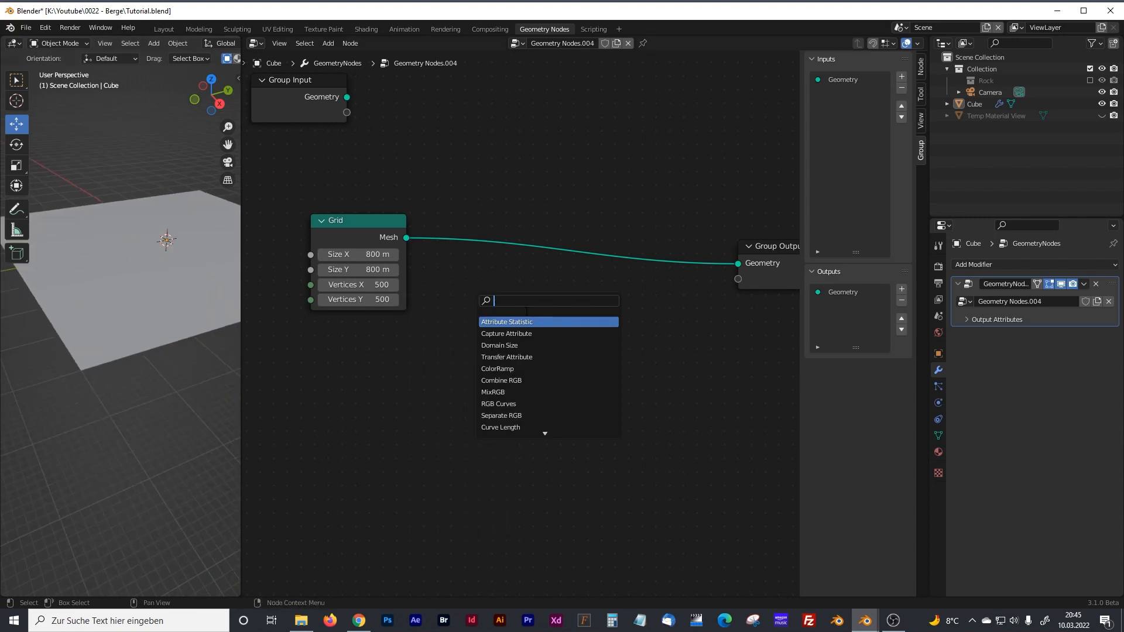
pyautogui.write('sub')
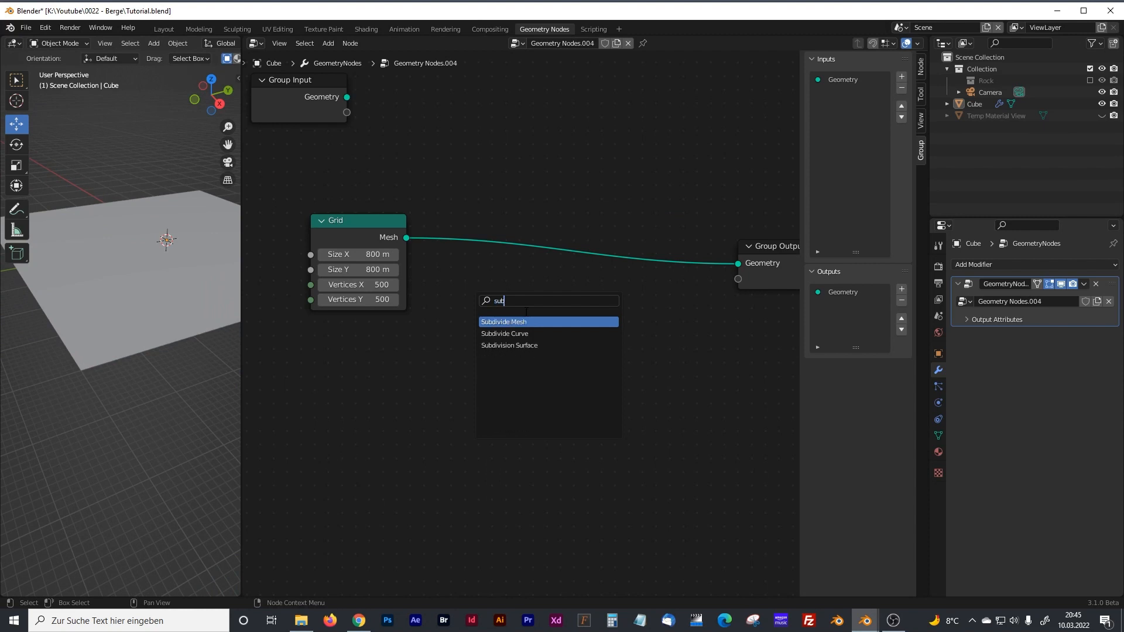
pyautogui.click(516, 345)
pyautogui.click(507, 244)
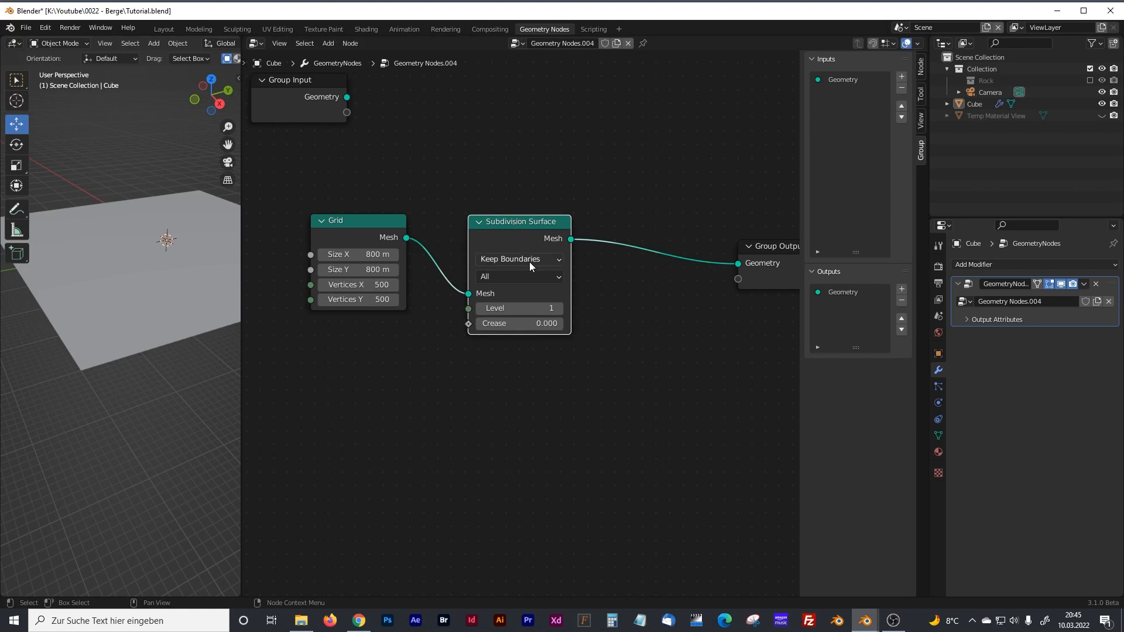
pyautogui.click(480, 310)
# Step: Move Group Output farther away and insert a Set Position node between Subdivision Surface and Group Output
pyautogui.moveTo(629, 373); pyautogui.dragTo(464, 382, button='middle')
pyautogui.moveTo(609, 253); pyautogui.dragTo(782, 258)
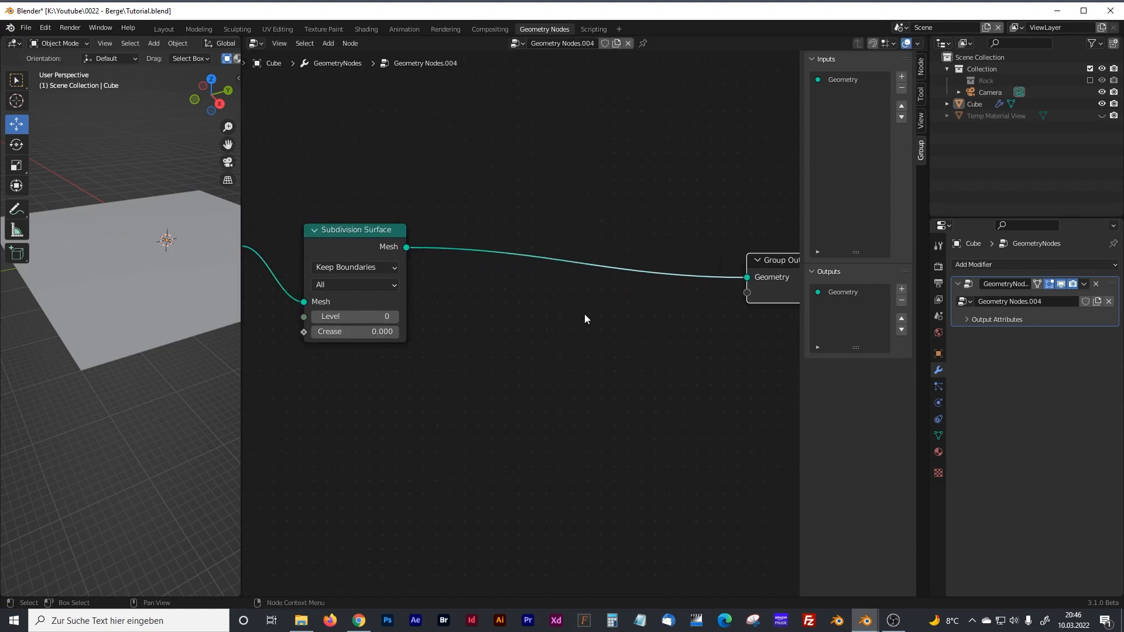
pyautogui.hotkey('shift', 'a')
pyautogui.click(534, 318)
pyautogui.write('set')
pyautogui.click(559, 354)
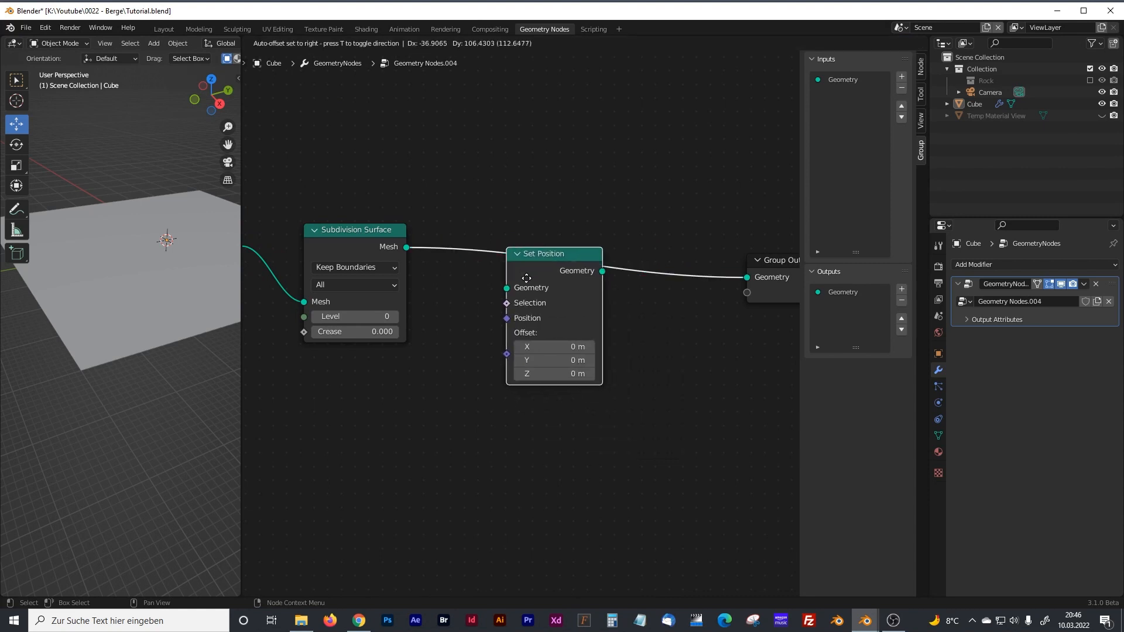
pyautogui.click(511, 265)
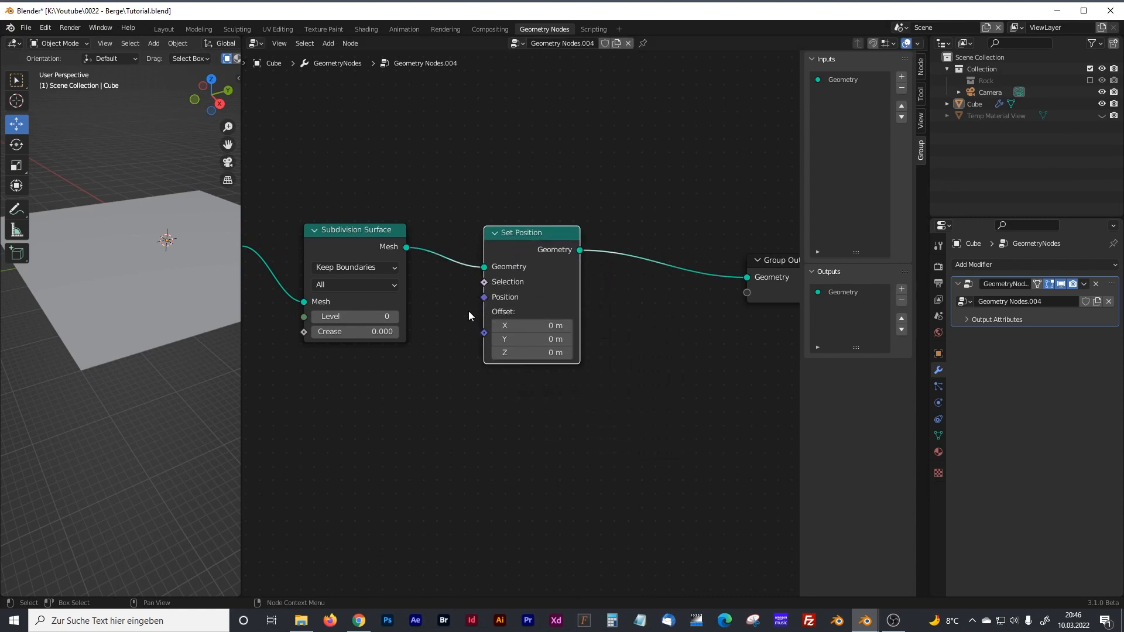
# Step: Make room before Group Output and insert a Set Shade Smooth node after Set Position
pyautogui.moveTo(708, 448); pyautogui.dragTo(509, 451, button='middle')
pyautogui.moveTo(585, 294); pyautogui.dragTo(800, 297)
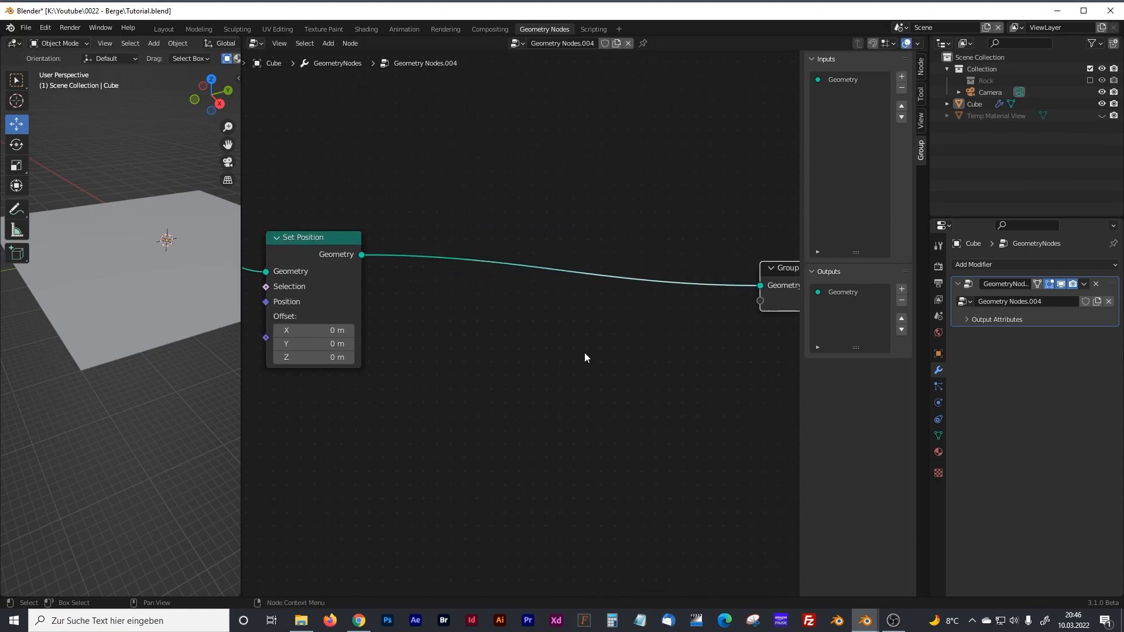
pyautogui.hotkey('shift', 'a')
pyautogui.click(553, 350)
pyautogui.write('set')
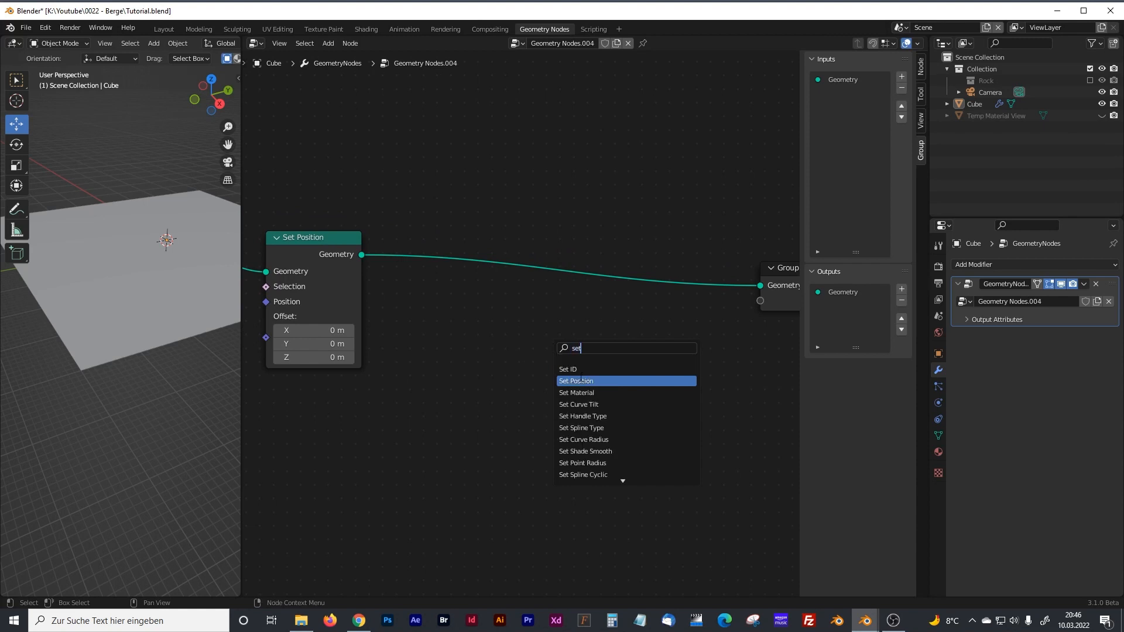
pyautogui.write(' sha')
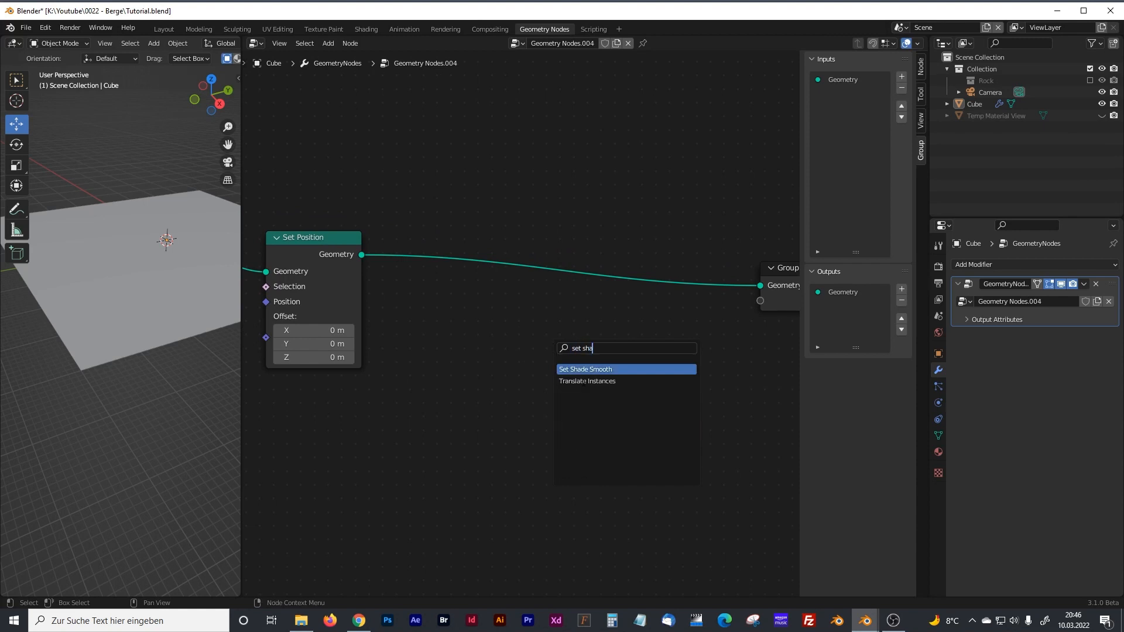
pyautogui.click(584, 369)
pyautogui.click(512, 258)
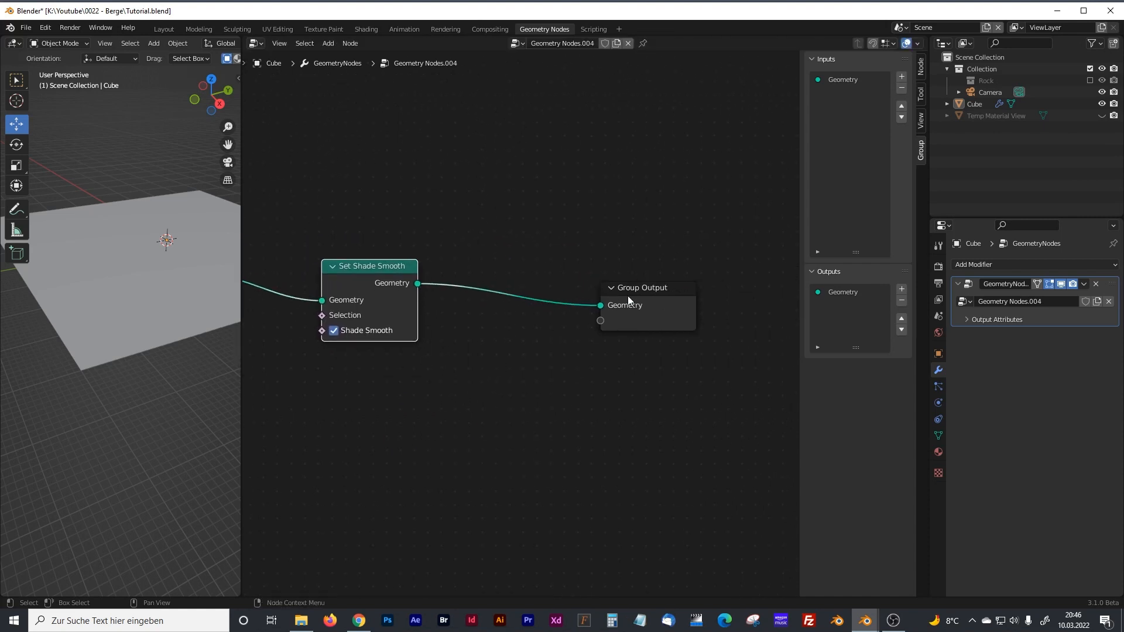
# Step: Move Group Output farther away and insert a Set Material node between Set Shade Smooth and Group Output
pyautogui.moveTo(628, 300); pyautogui.dragTo(721, 301)
pyautogui.click(538, 406)
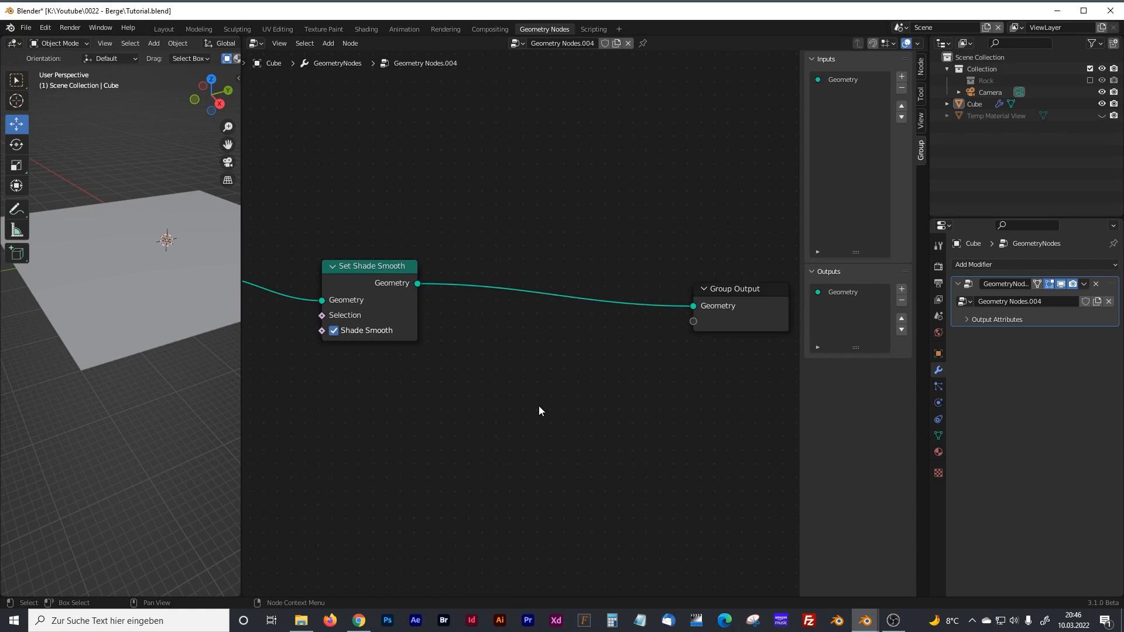
pyautogui.hotkey('shift', 'a')
pyautogui.moveTo(505, 384)
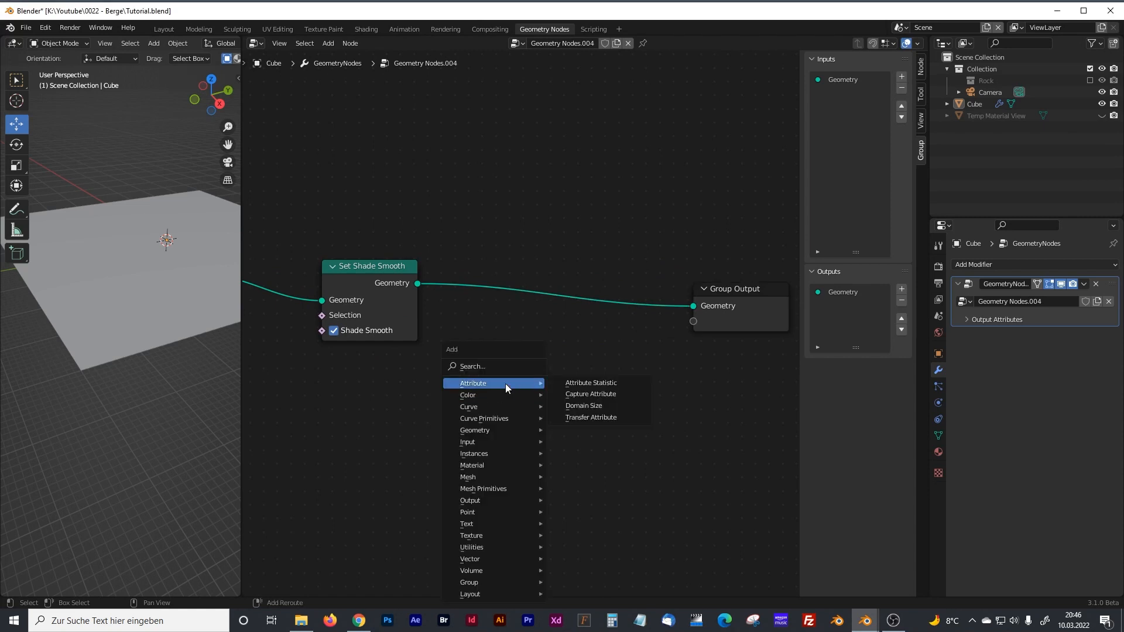
pyautogui.click(492, 367)
pyautogui.write('s')
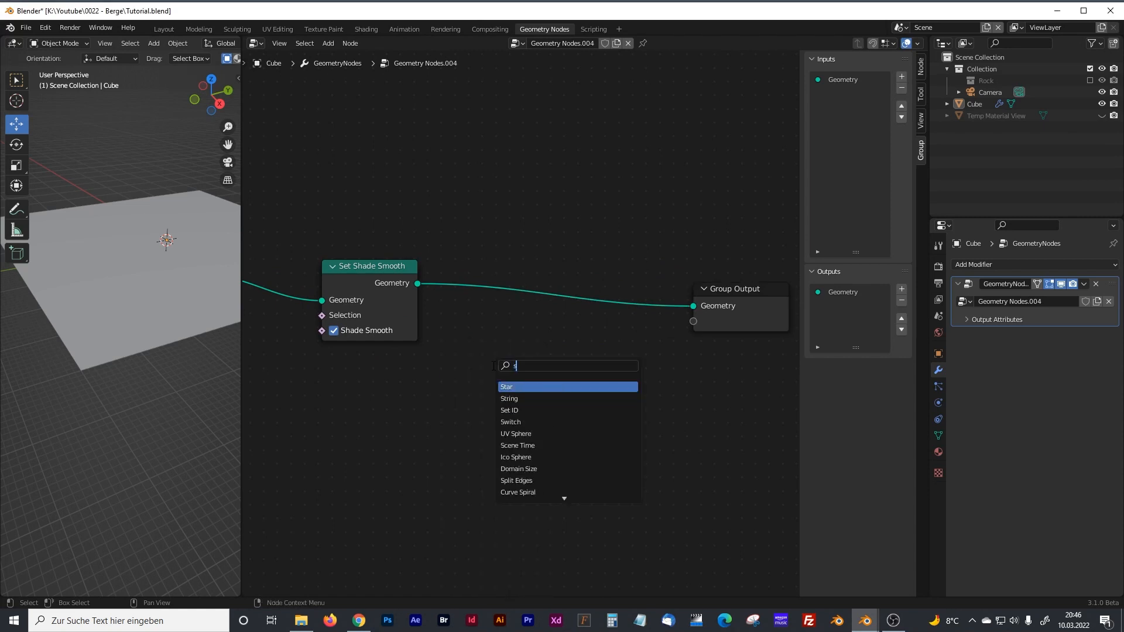
pyautogui.write('et ma')
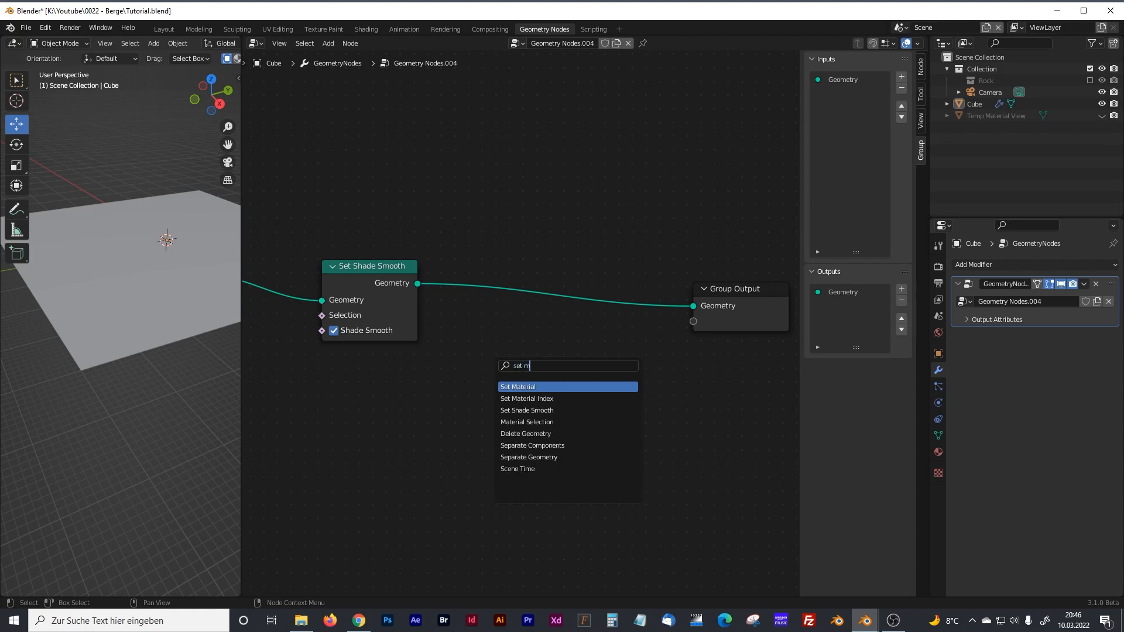
pyautogui.click(539, 387)
pyautogui.click(550, 296)
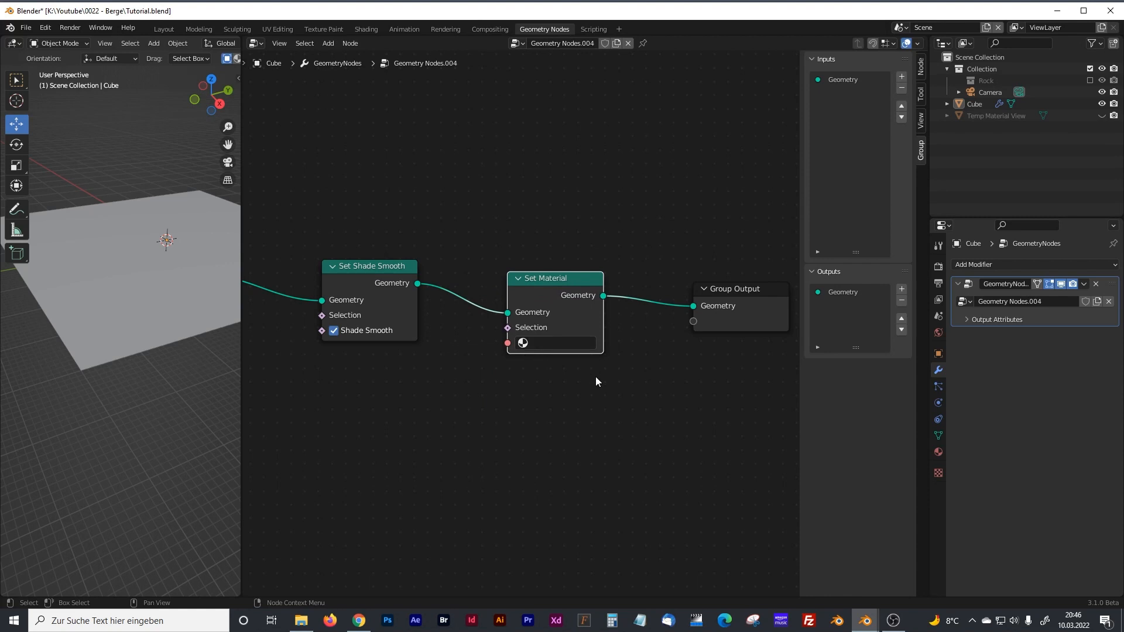
# Step: Move Group Output well beyond Set Material and shift Group Input clear of the node chain
pyautogui.scroll(-12, 595, 385)
pyautogui.moveTo(568, 385); pyautogui.dragTo(507, 382, button='middle')
pyautogui.scroll(3, 445, 356)
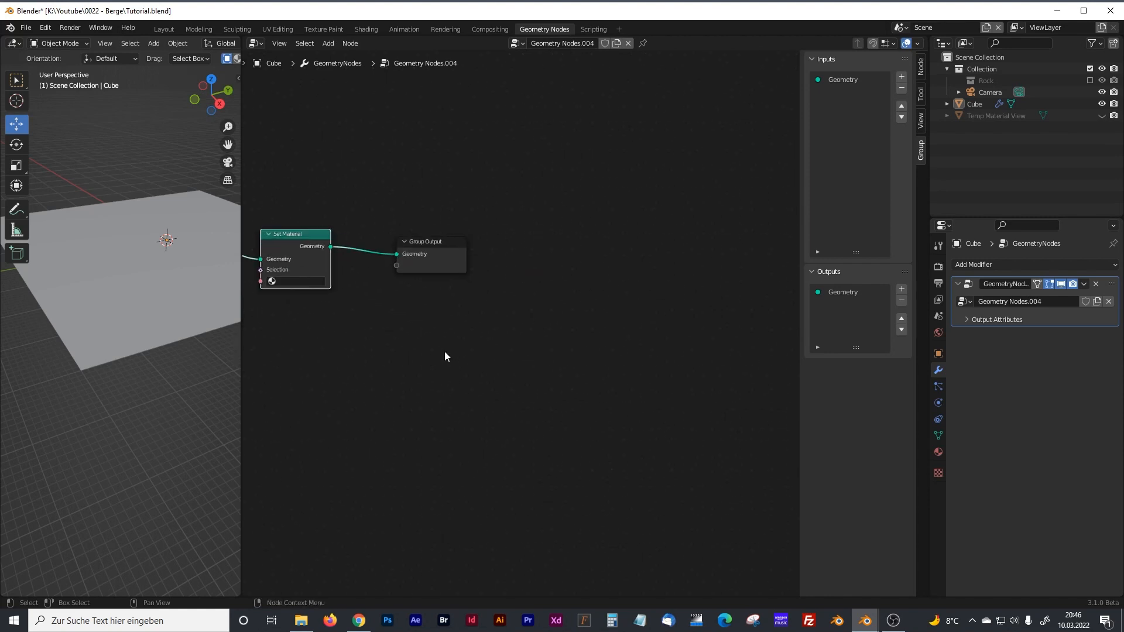
pyautogui.moveTo(434, 242); pyautogui.dragTo(711, 310)
pyautogui.moveTo(427, 389); pyautogui.dragTo(578, 389, button='middle')
pyautogui.scroll(-3, 577, 389)
pyautogui.moveTo(309, 179); pyautogui.dragTo(291, 168)
# Step: Enclose the nodes from Grid through Set Material in a frame and label the frame Landscape
pyautogui.moveTo(284, 219); pyautogui.dragTo(736, 341)
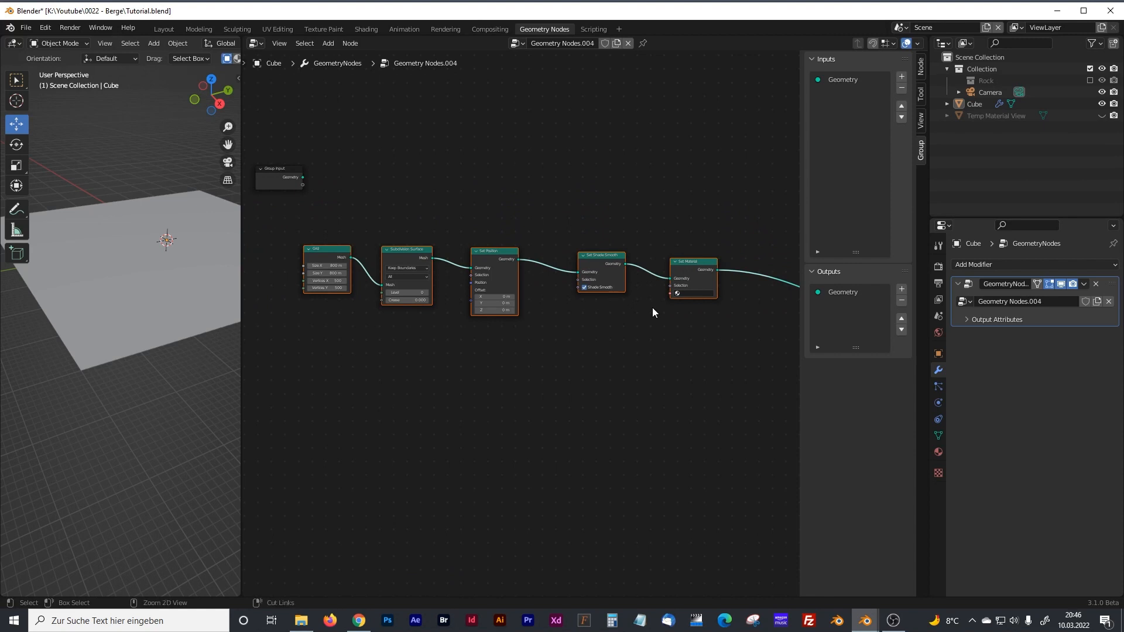
pyautogui.hotkey('ctrl', 'j')
pyautogui.click(701, 237)
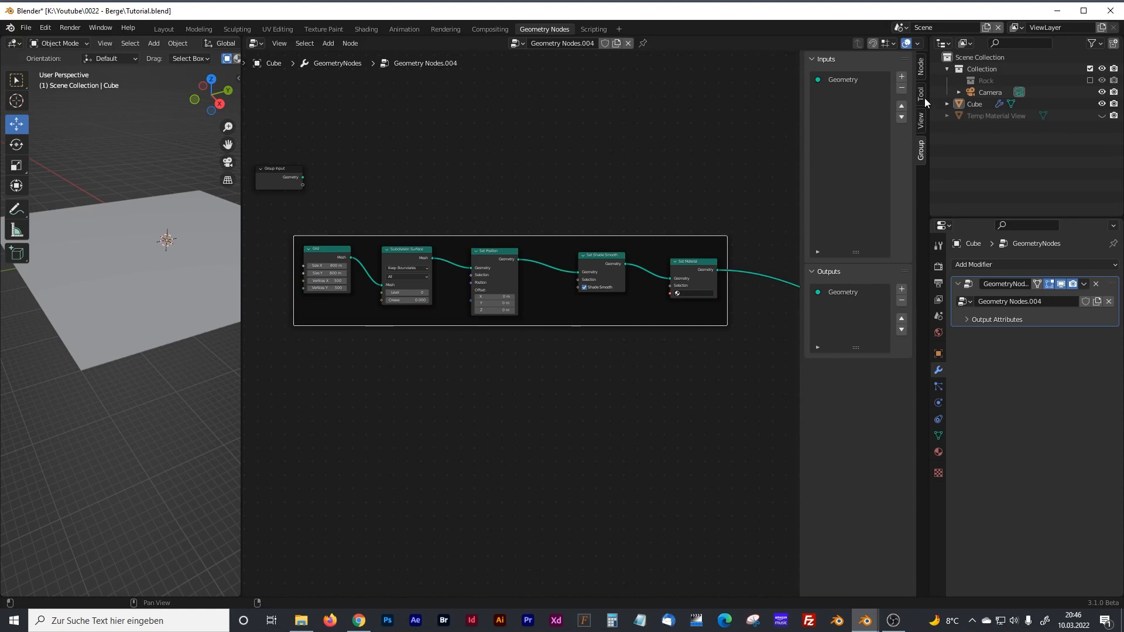
pyautogui.click(921, 67)
pyautogui.click(857, 91)
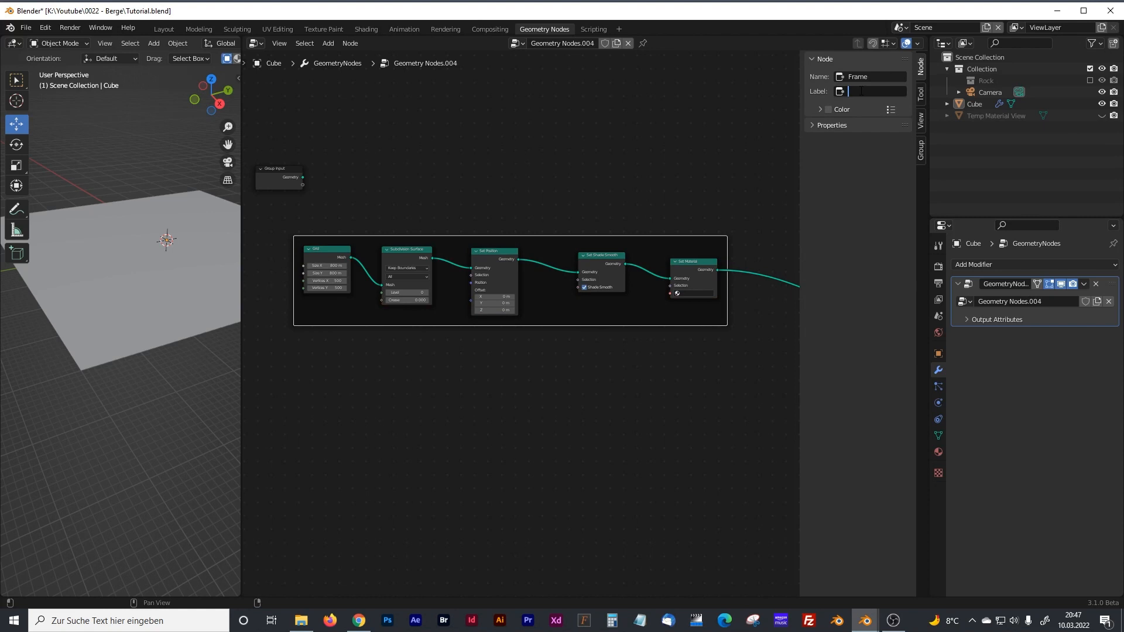
pyautogui.write('Landscape')
pyautogui.press('Return')
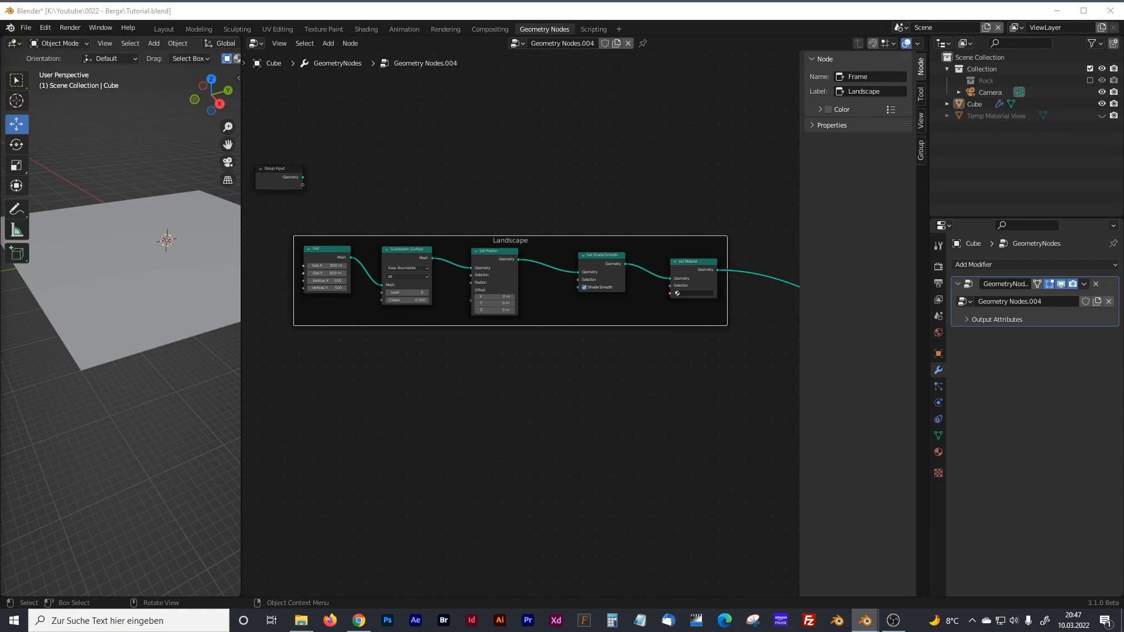
# Step: Add a Noise Texture node in the empty area below the Landscape frame
pyautogui.moveTo(361, 411); pyautogui.dragTo(554, 358, button='middle')
pyautogui.scroll(5, 367, 374)
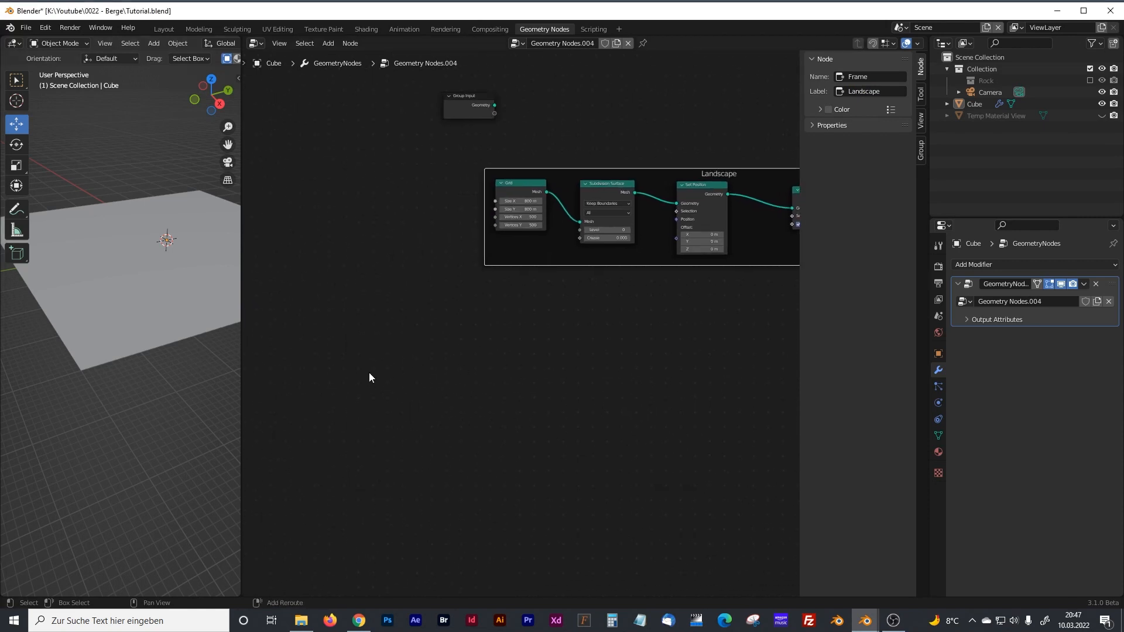
pyautogui.click(387, 387)
pyautogui.hotkey('shift', 'a')
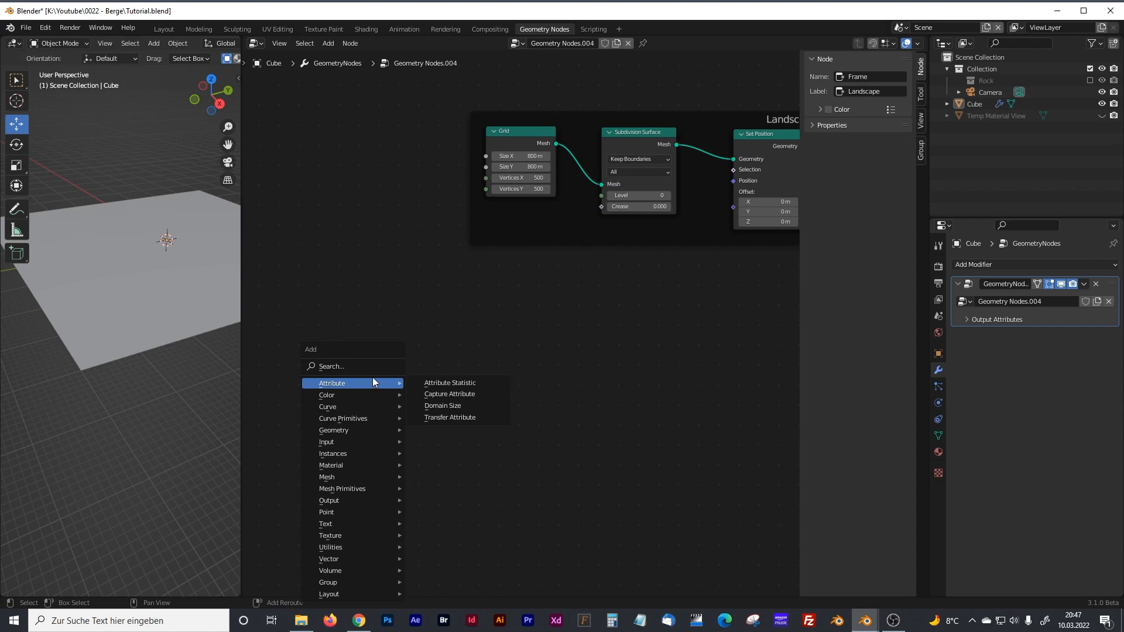
pyautogui.click(361, 365)
pyautogui.write('noise')
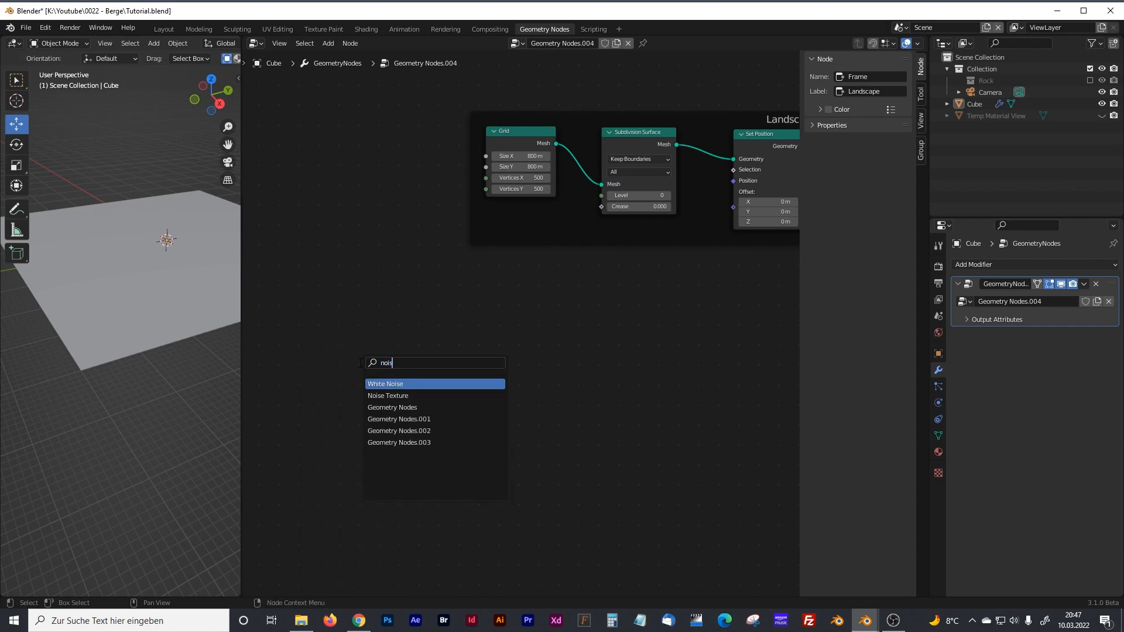
pyautogui.click(383, 397)
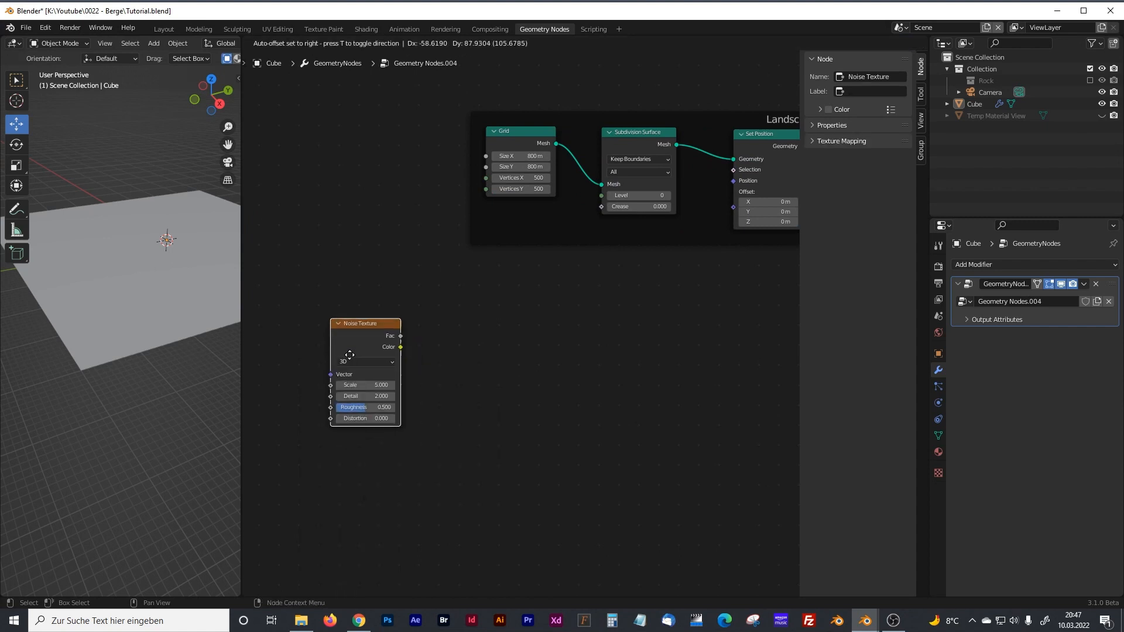
pyautogui.click(332, 391)
# Step: Add an RGB Curves node beside the Noise Texture node
pyautogui.hotkey('shift', 'a')
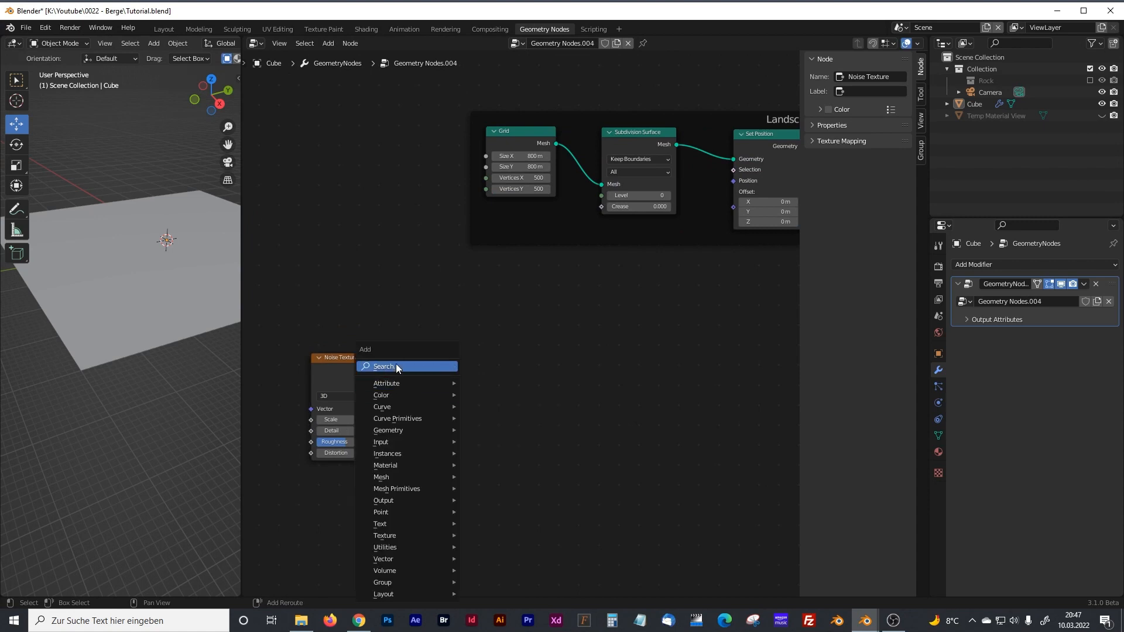
pyautogui.click(396, 364)
pyautogui.write('rgb')
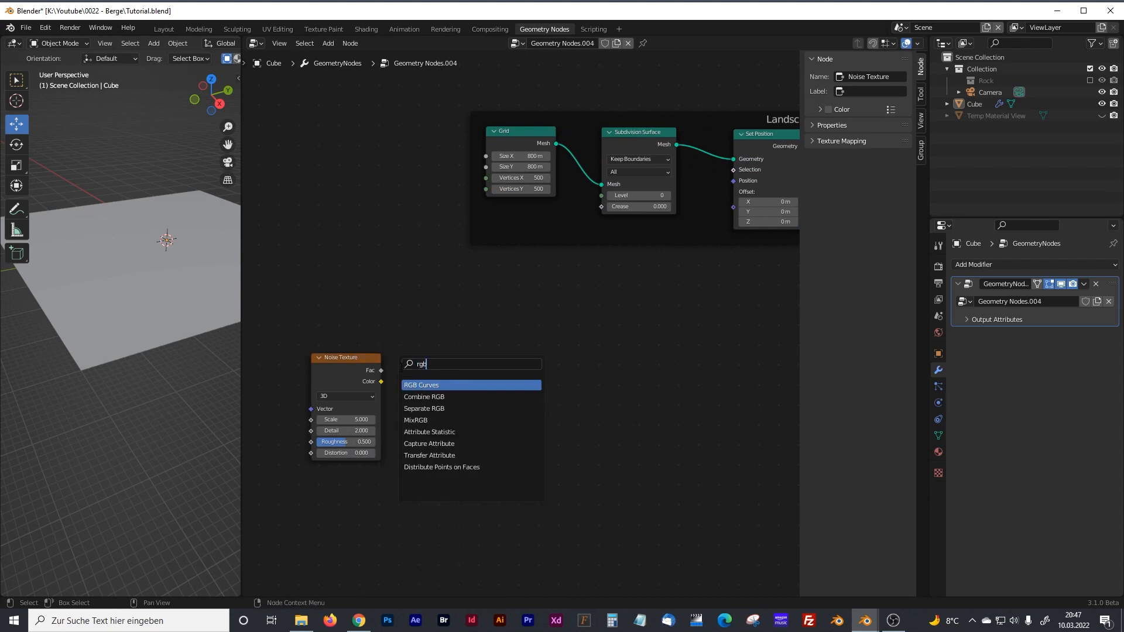
pyautogui.click(429, 384)
pyautogui.click(461, 372)
# Step: Add a Math node after RGB Curves and set its operation to Multiply
pyautogui.moveTo(578, 412); pyautogui.dragTo(399, 399, button='middle')
pyautogui.hotkey('shift', 'a')
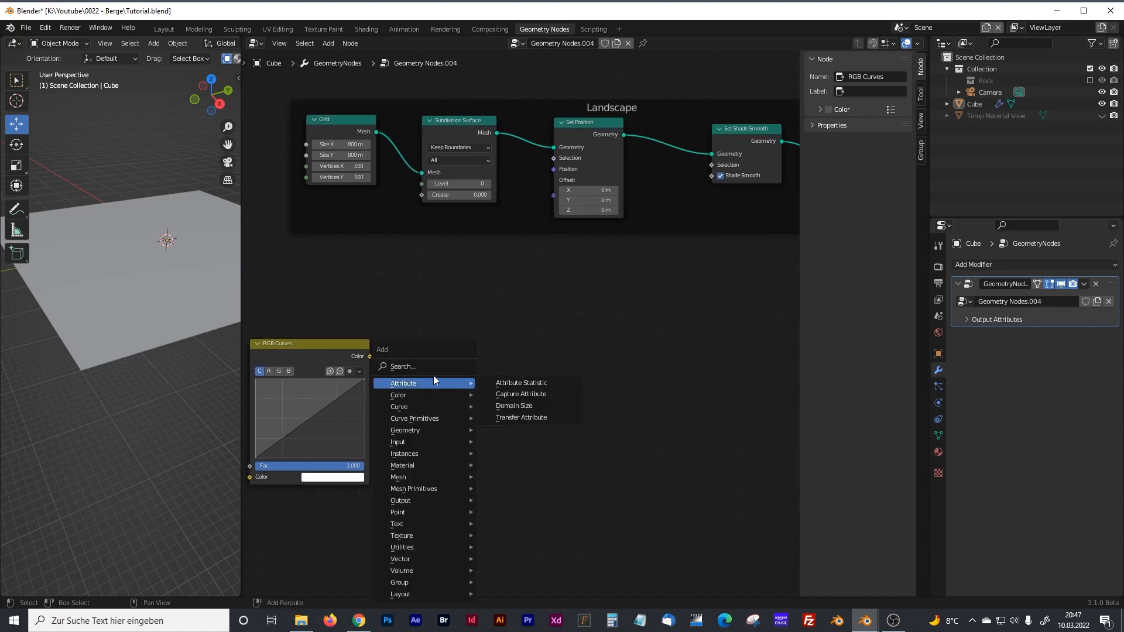
pyautogui.click(399, 367)
pyautogui.write('math')
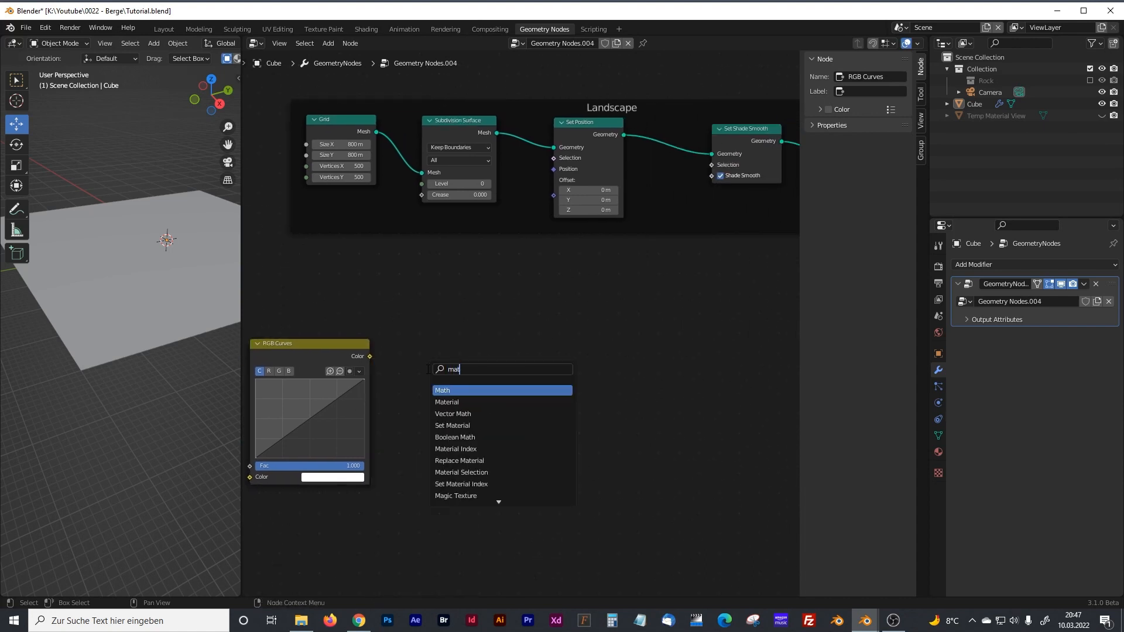
pyautogui.click(445, 390)
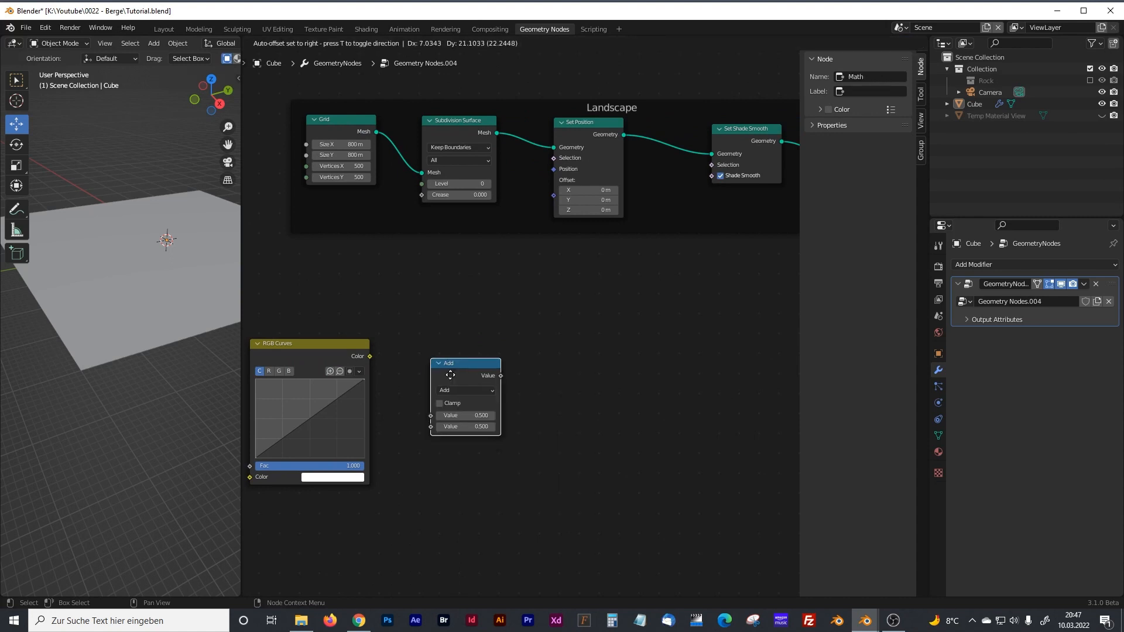
pyautogui.click(438, 351)
pyautogui.click(444, 364)
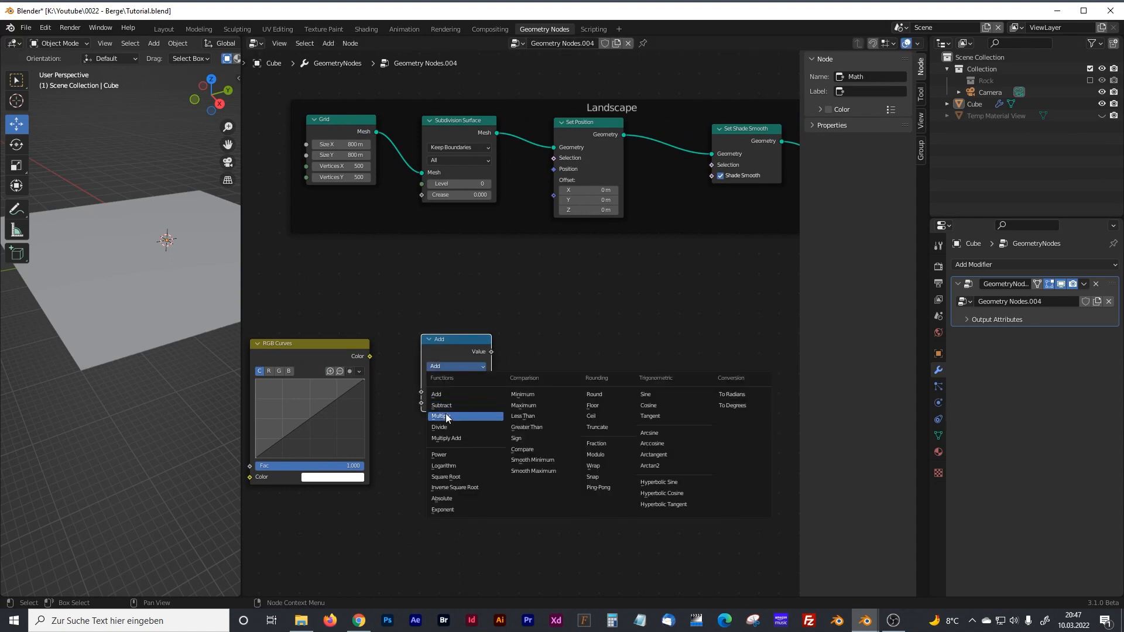
pyautogui.click(445, 415)
# Step: Shift the Noise Texture, RGB Curves and Multiply nodes together to free space below Set Position
pyautogui.moveTo(460, 470); pyautogui.dragTo(541, 471, button='middle')
pyautogui.moveTo(622, 320)
pyautogui.mouseDown()
pyautogui.moveTo(444, 438)
pyautogui.moveTo(64, 537)
pyautogui.mouseUp()
pyautogui.scroll(-5, 504, 502)
pyautogui.moveTo(470, 495); pyautogui.dragTo(503, 491, button='middle')
pyautogui.moveTo(553, 331); pyautogui.dragTo(465, 348)
pyautogui.scroll(1, 547, 373)
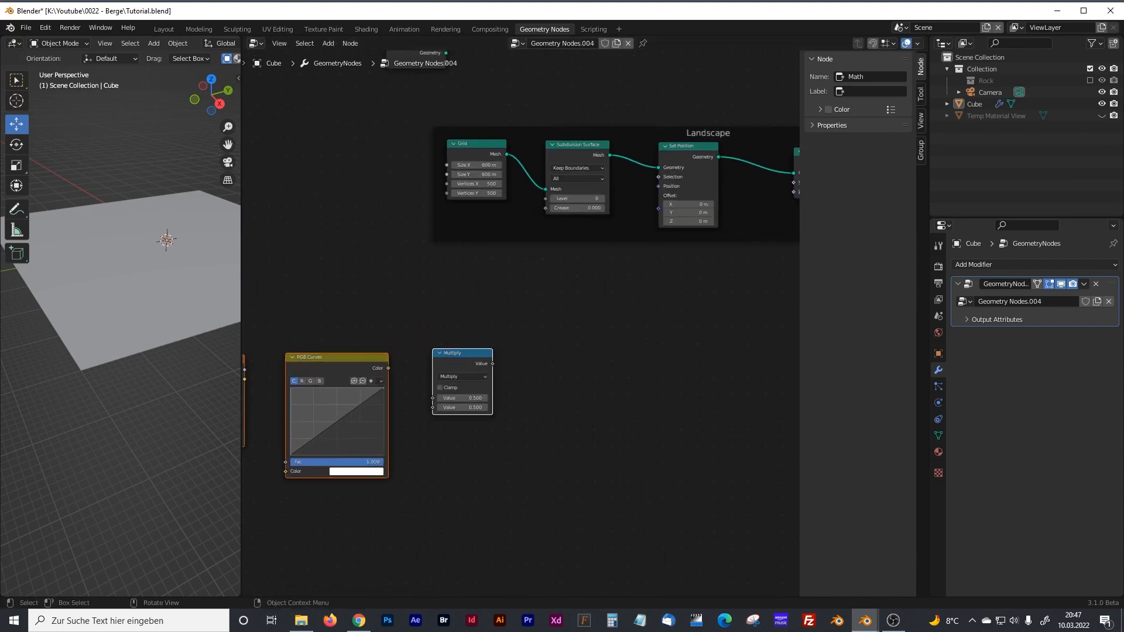
# Step: Add a Combine XYZ node after the Multiply node, placed slightly lower
pyautogui.click(560, 463)
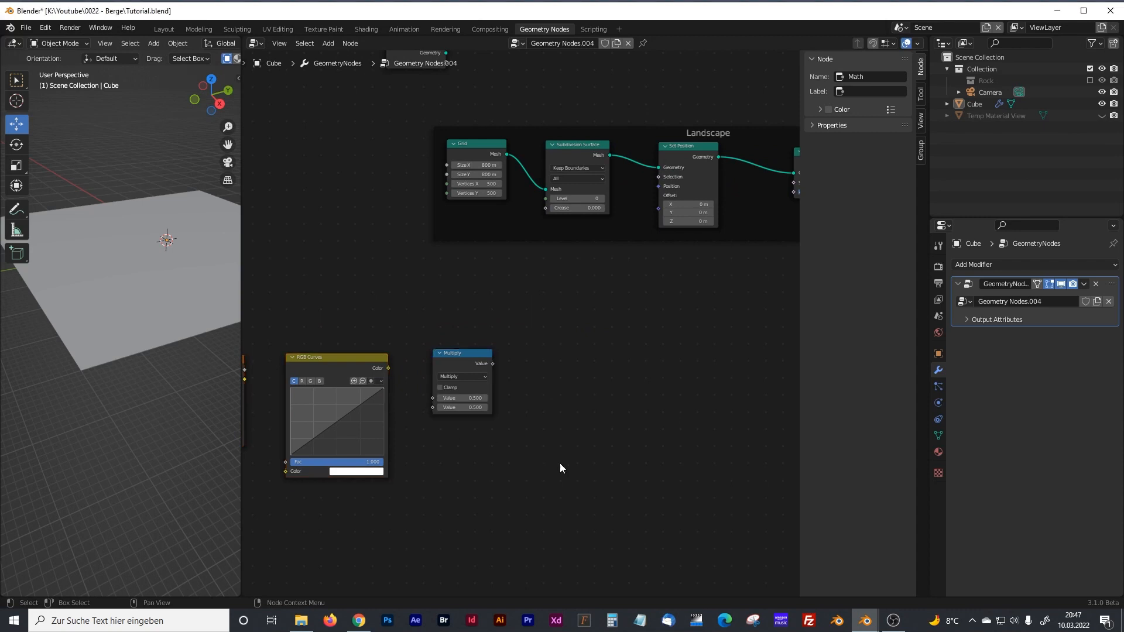
pyautogui.hotkey('shift', 'a')
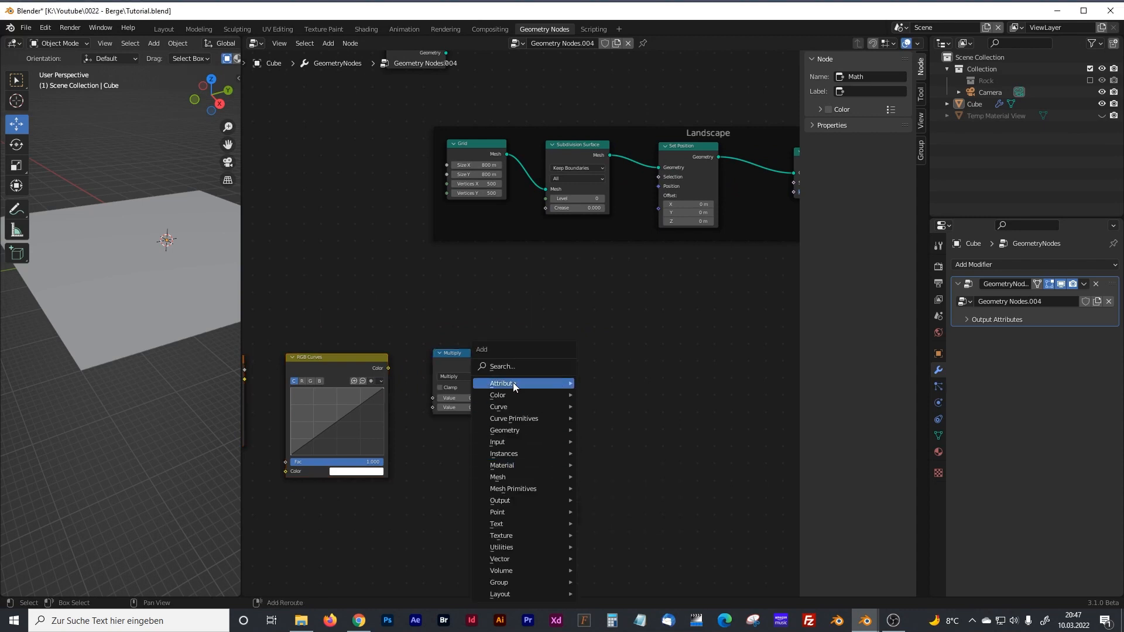
pyautogui.click(507, 366)
pyautogui.write('c')
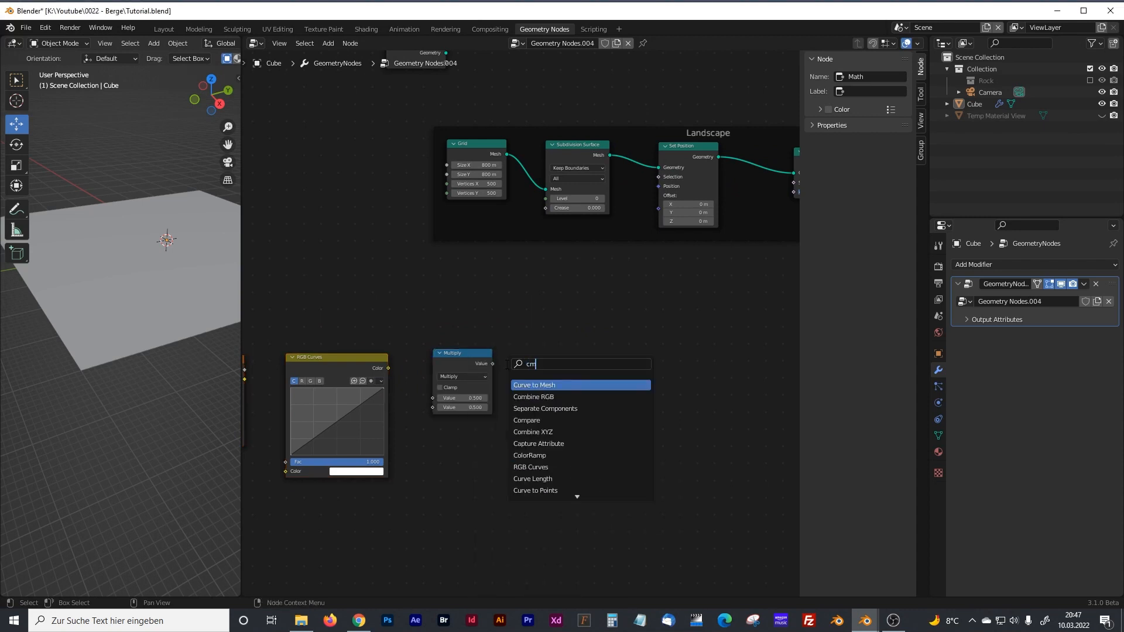
pyautogui.write('omb')
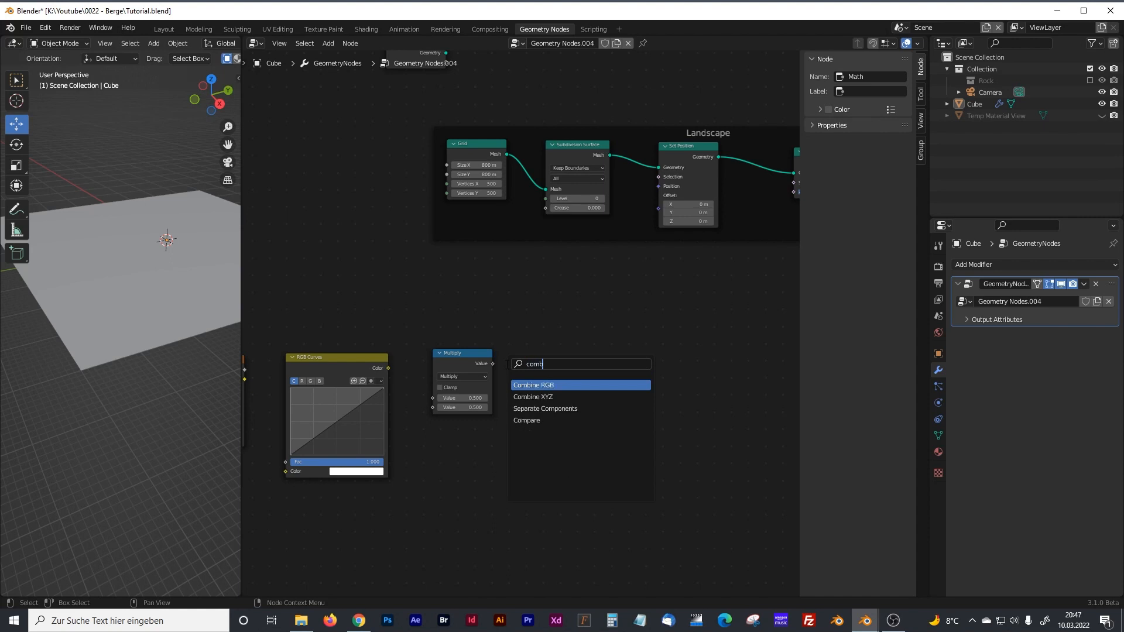
pyautogui.click(534, 397)
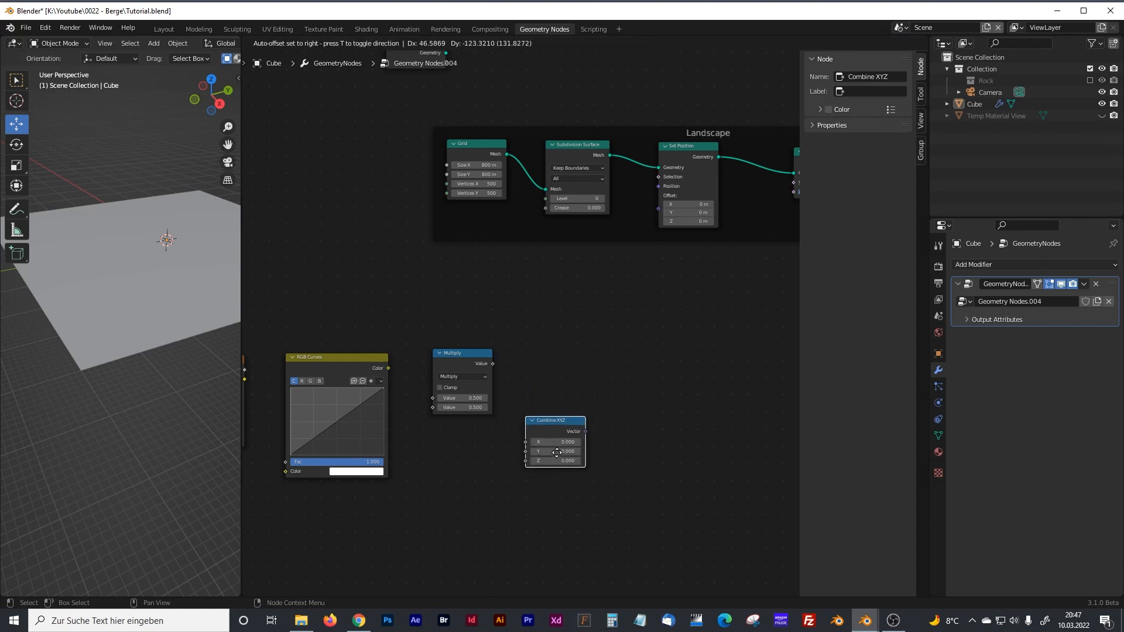
pyautogui.click(577, 442)
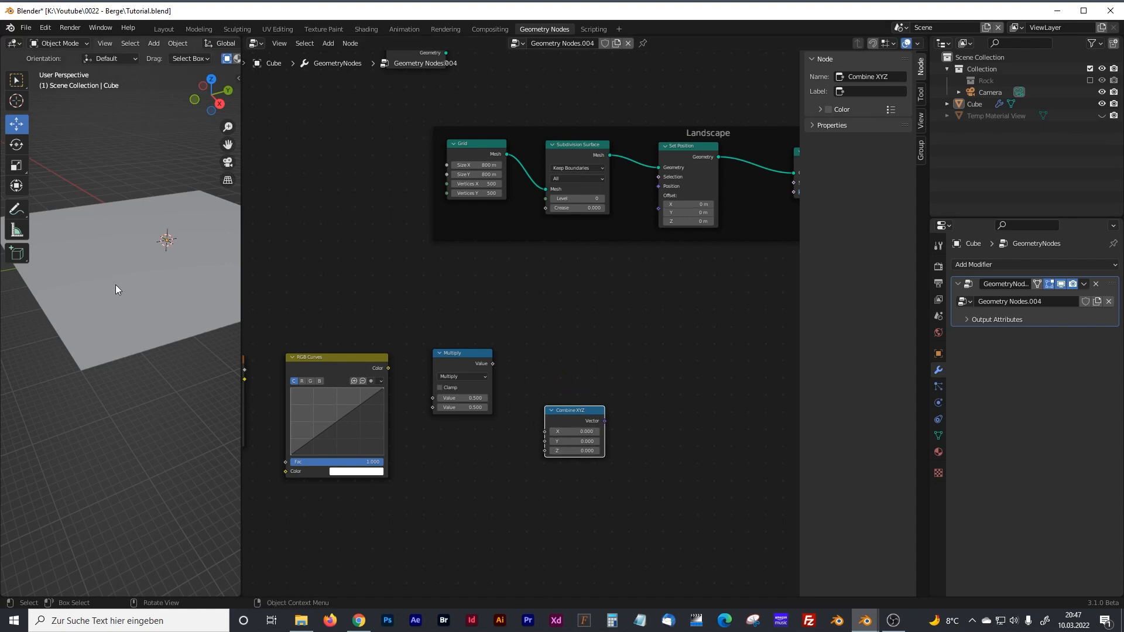
# Step: Add a Vector Math node after Combine XYZ
pyautogui.moveTo(640, 410); pyautogui.dragTo(553, 399, button='middle')
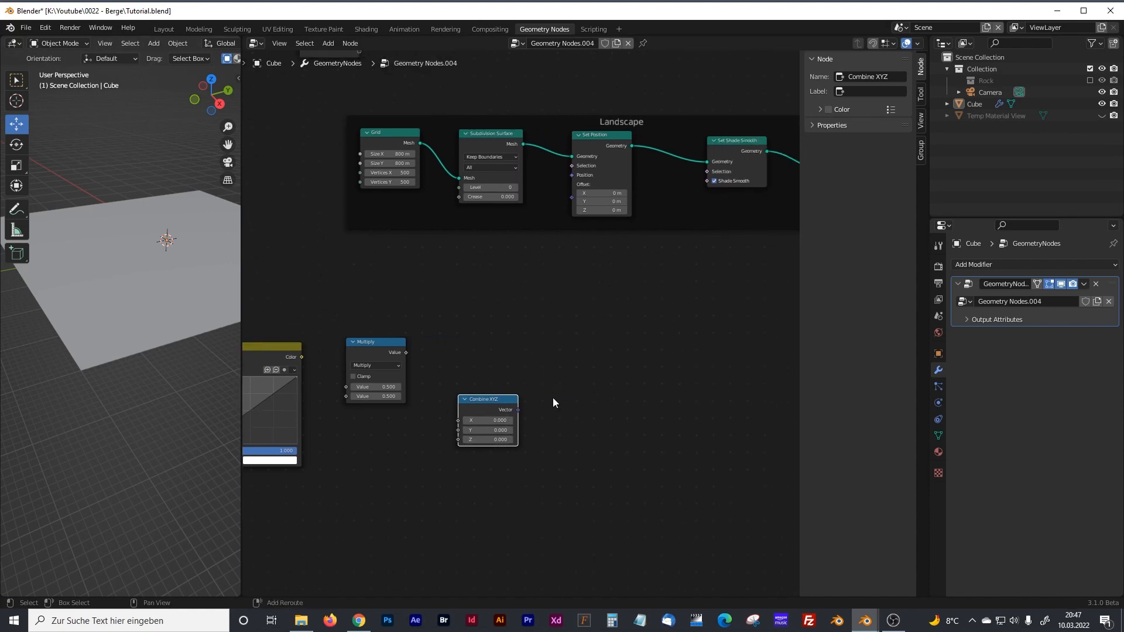
pyautogui.click(567, 397)
pyautogui.hotkey('shift', 'a')
pyautogui.click(543, 368)
pyautogui.write('vect')
pyautogui.press('Down')
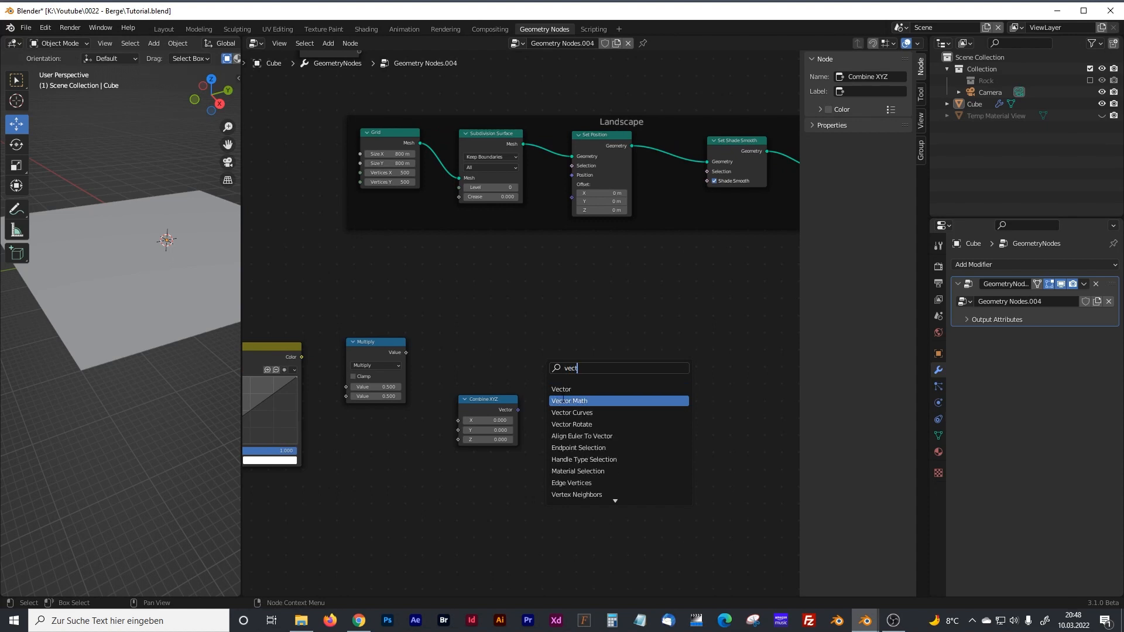
pyautogui.press('Return')
pyautogui.click(569, 345)
# Step: Add a Position node just above Combine XYZ, between the Multiply and Vector Math nodes
pyautogui.hotkey('shift', 'a')
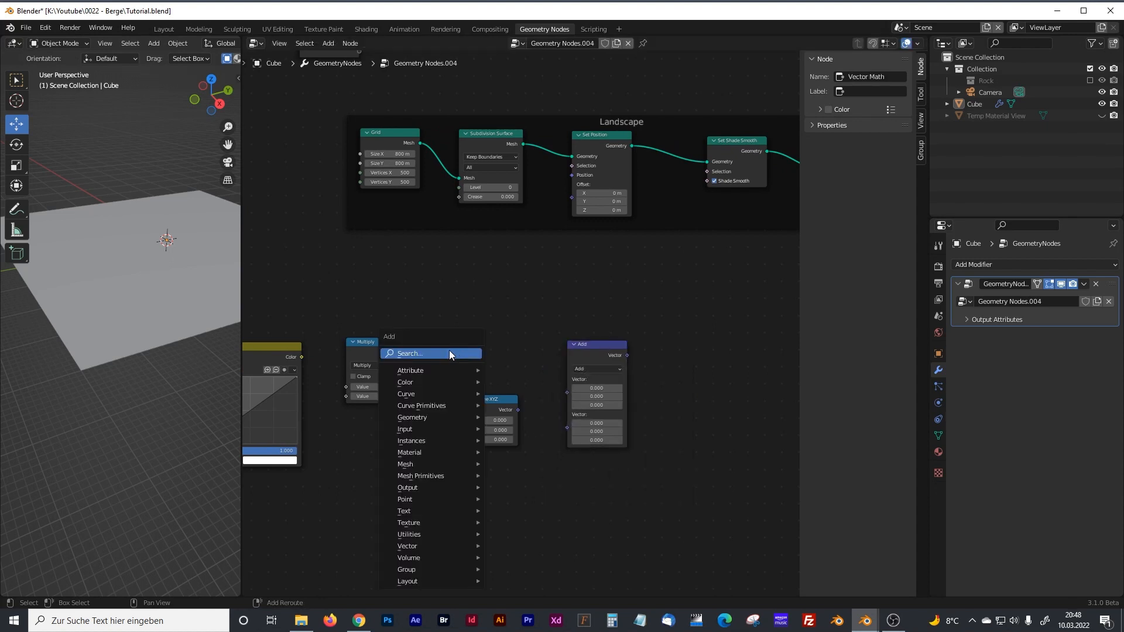
pyautogui.click(441, 352)
pyautogui.write('pois')
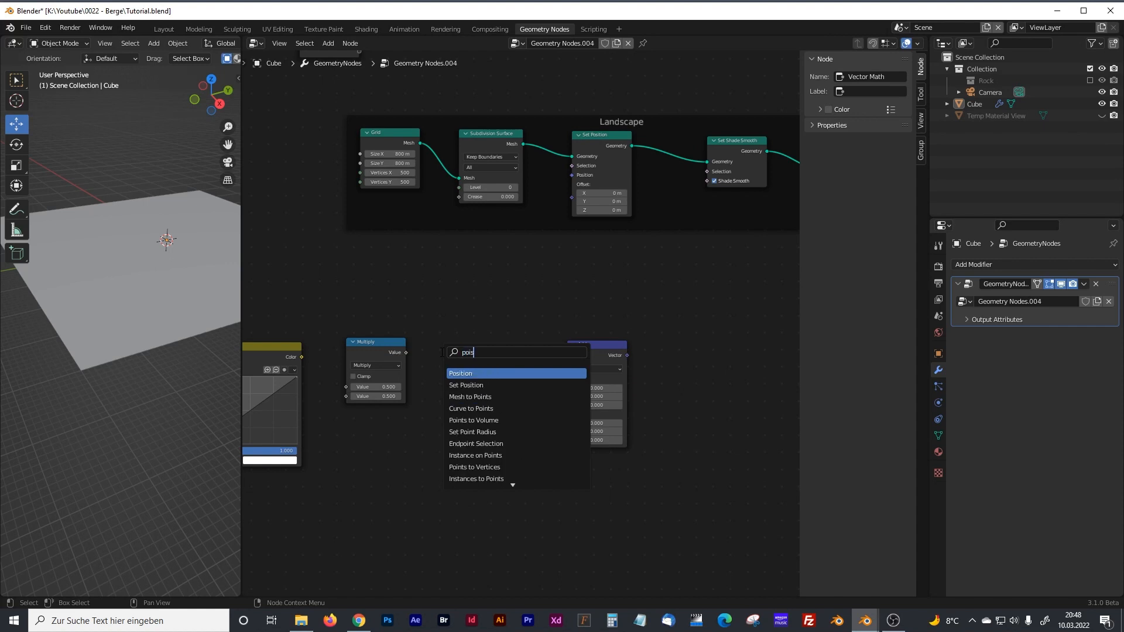
pyautogui.press('BackSpace')
pyautogui.press('BackSpace')
pyautogui.write('s')
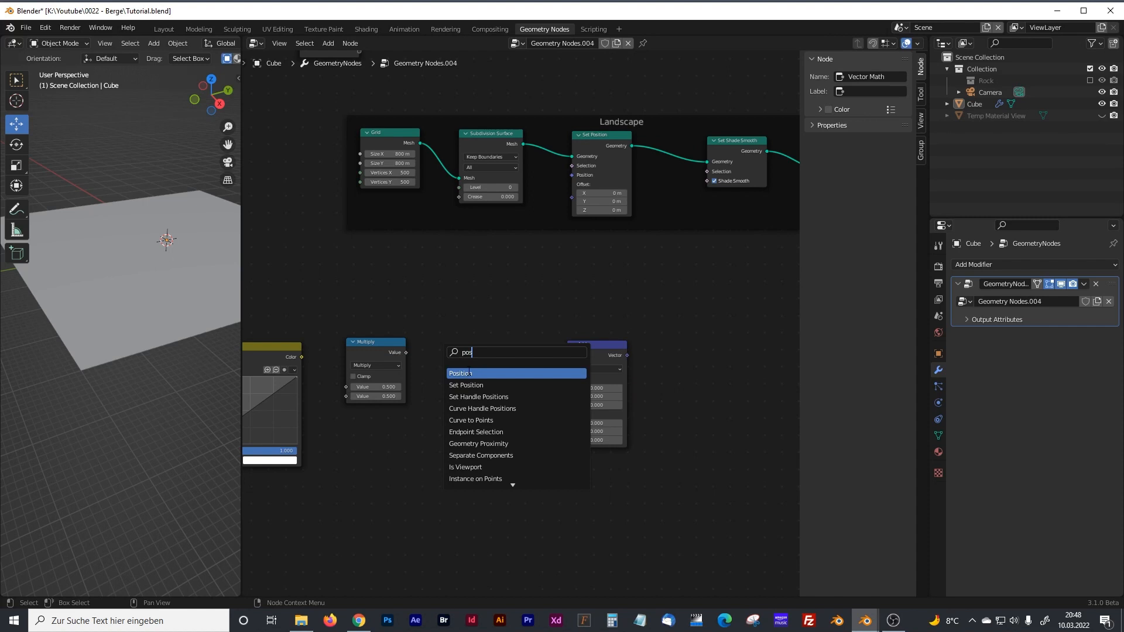
pyautogui.press('Return')
pyautogui.click(485, 363)
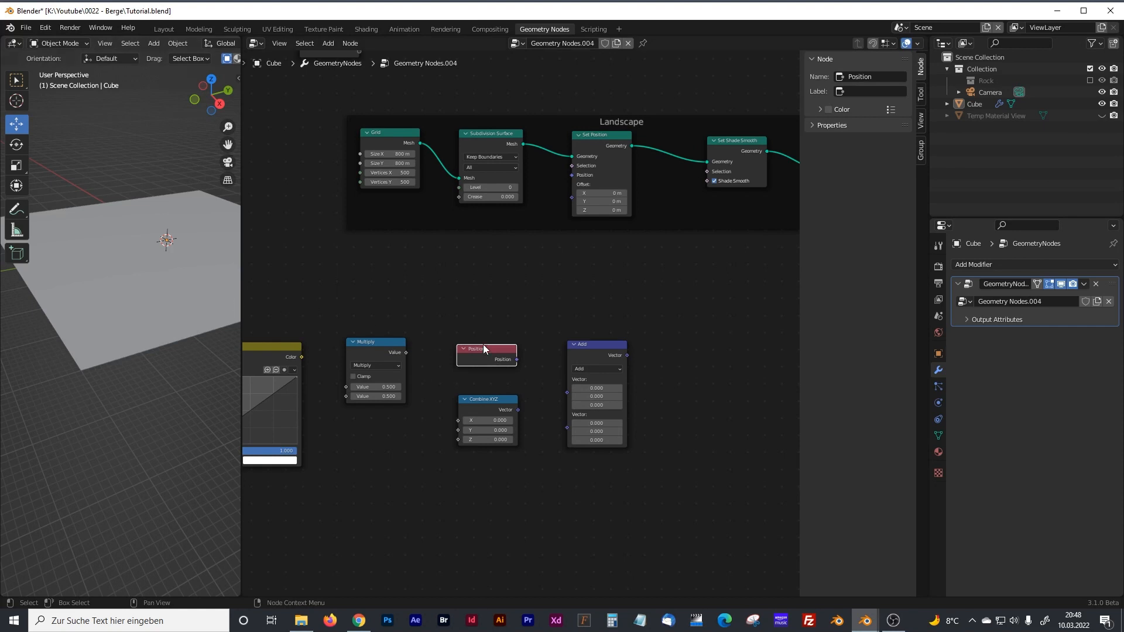
pyautogui.moveTo(348, 306); pyautogui.dragTo(589, 283, button='middle')
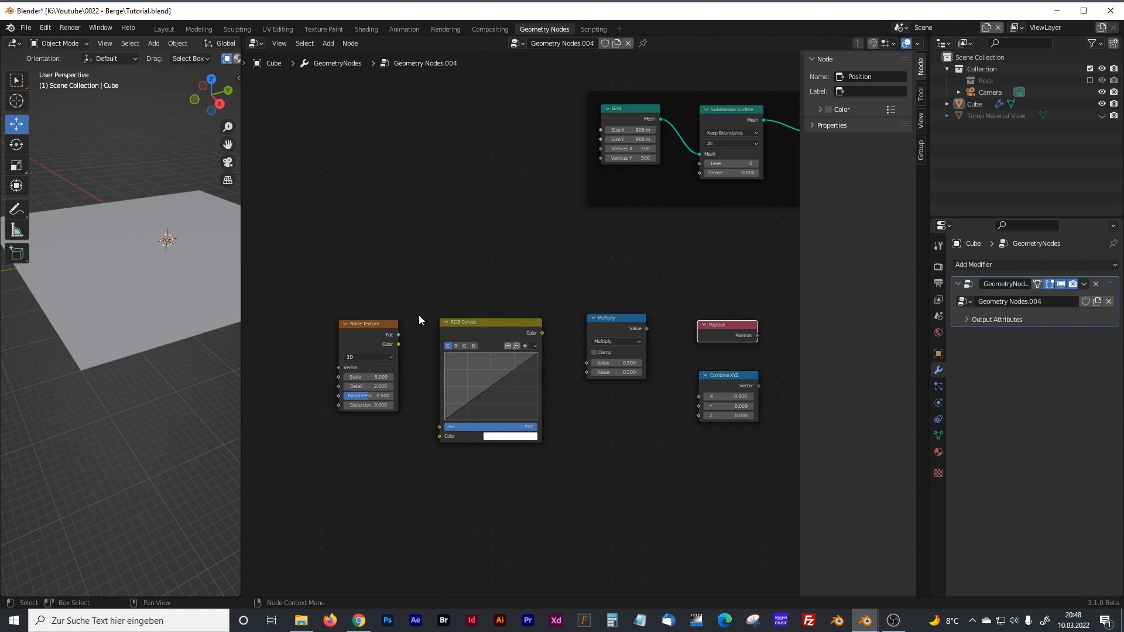
pyautogui.moveTo(576, 304); pyautogui.dragTo(541, 326, button='middle')
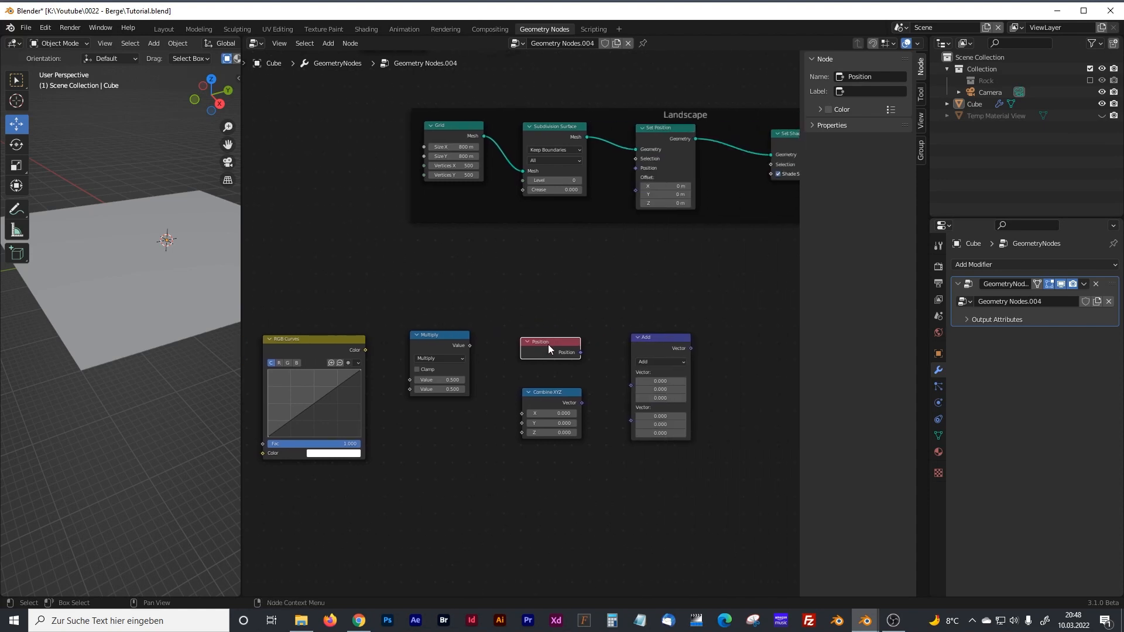
# Step: Connect the Noise Texture's Color output to the Color input of the RGB Curves node
pyautogui.moveTo(362, 294); pyautogui.dragTo(561, 296, button='middle')
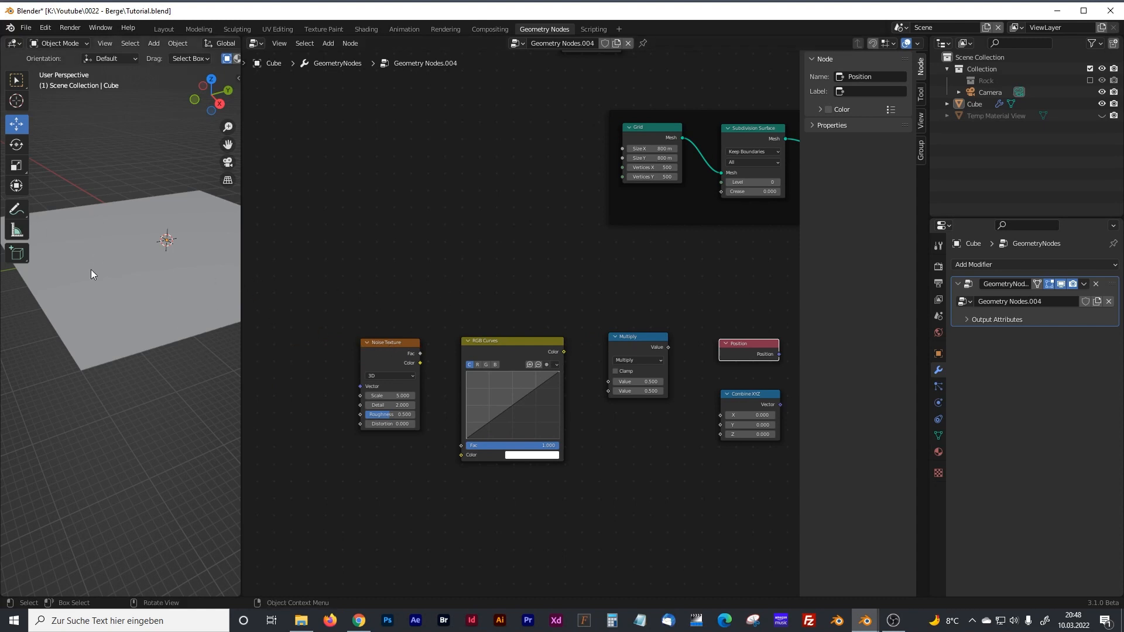
pyautogui.moveTo(543, 293)
pyautogui.mouseDown(button='middle')
pyautogui.moveTo(481, 294)
pyautogui.moveTo(551, 289)
pyautogui.mouseUp(button='middle')
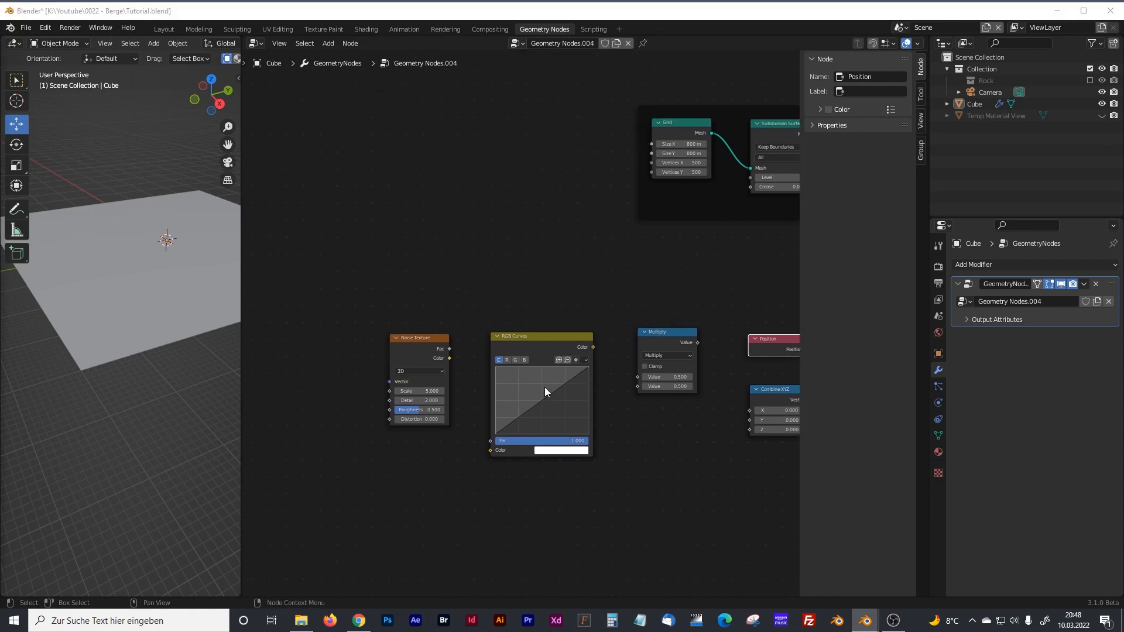
pyautogui.scroll(3, 452, 366)
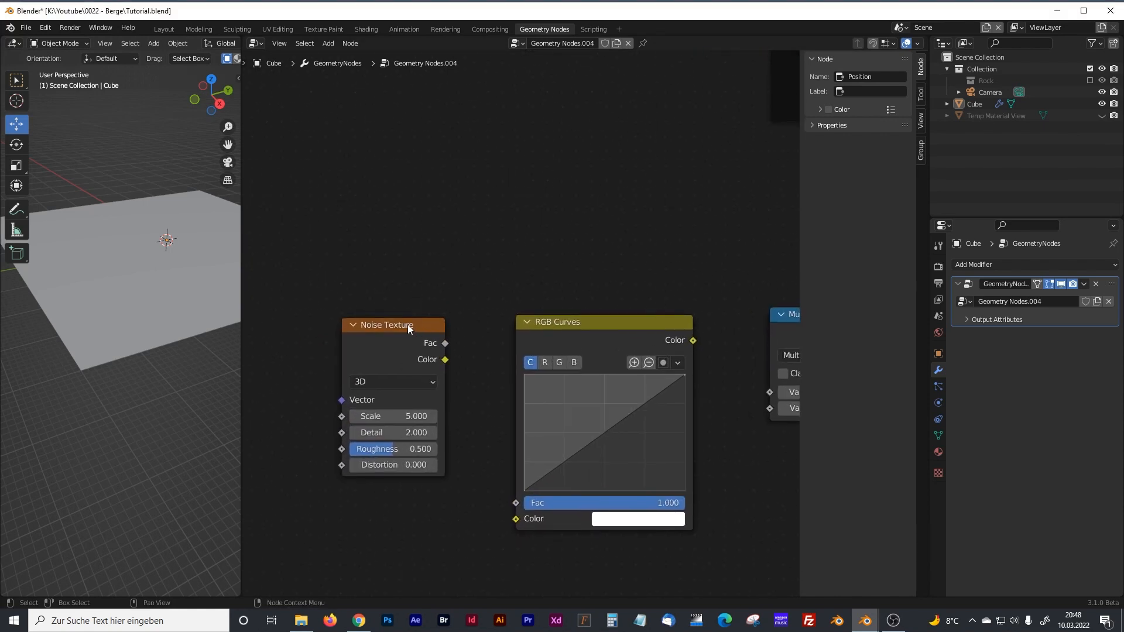
pyautogui.moveTo(407, 324); pyautogui.dragTo(411, 326)
pyautogui.moveTo(449, 362); pyautogui.dragTo(508, 519)
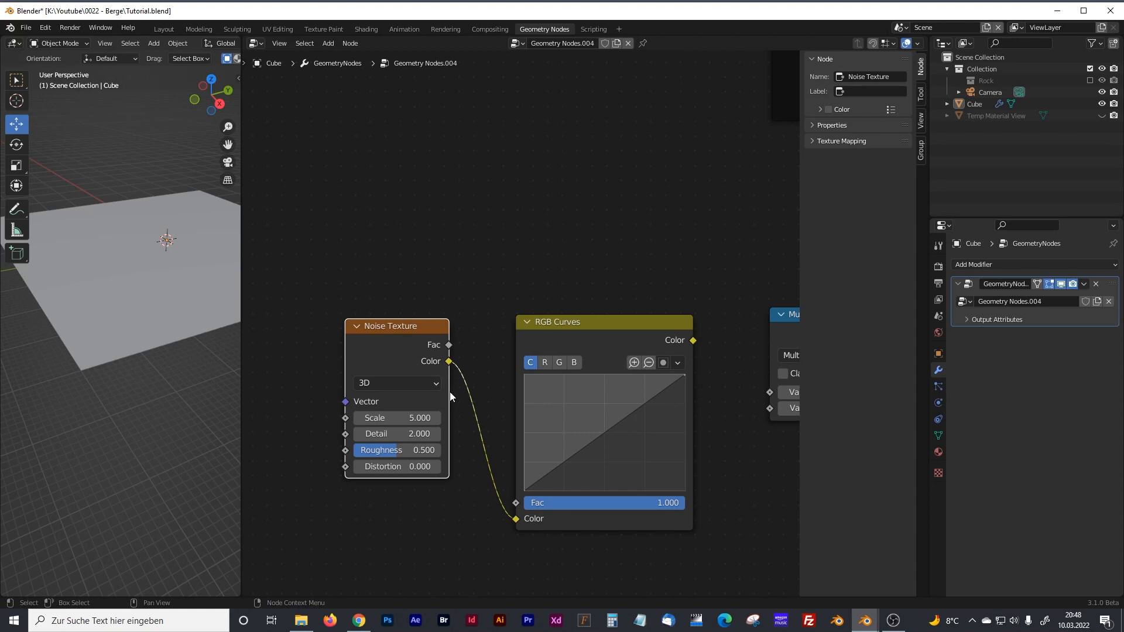
# Step: Switch the Noise Texture to 4D and set its Scale to 0.01
pyautogui.click(368, 384)
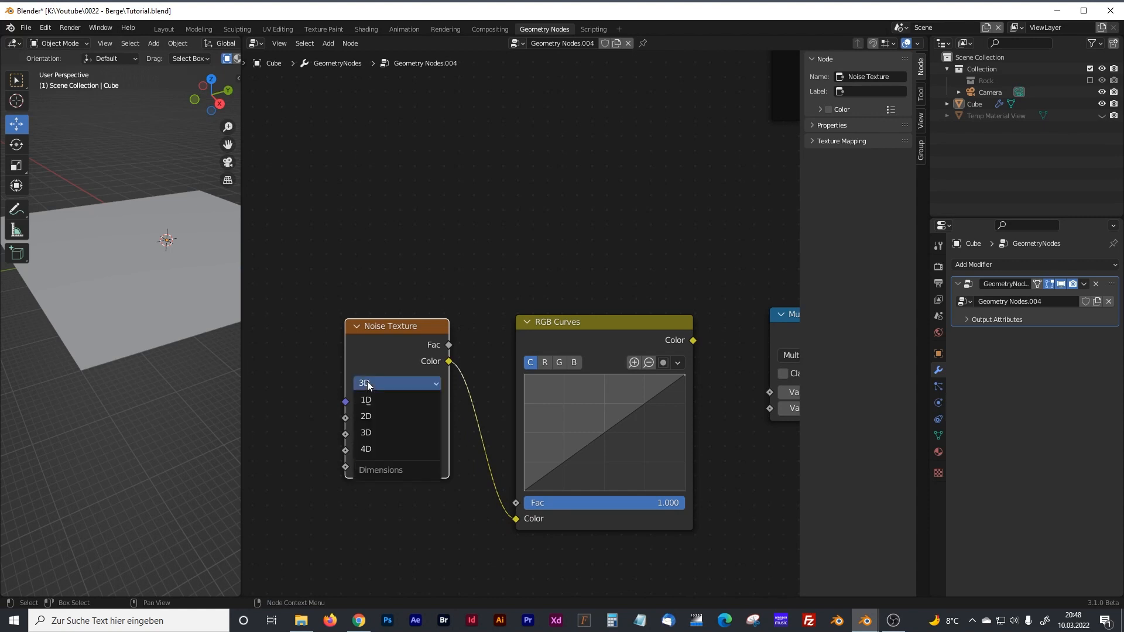
pyautogui.click(376, 449)
pyautogui.moveTo(385, 299); pyautogui.dragTo(407, 256, button='middle')
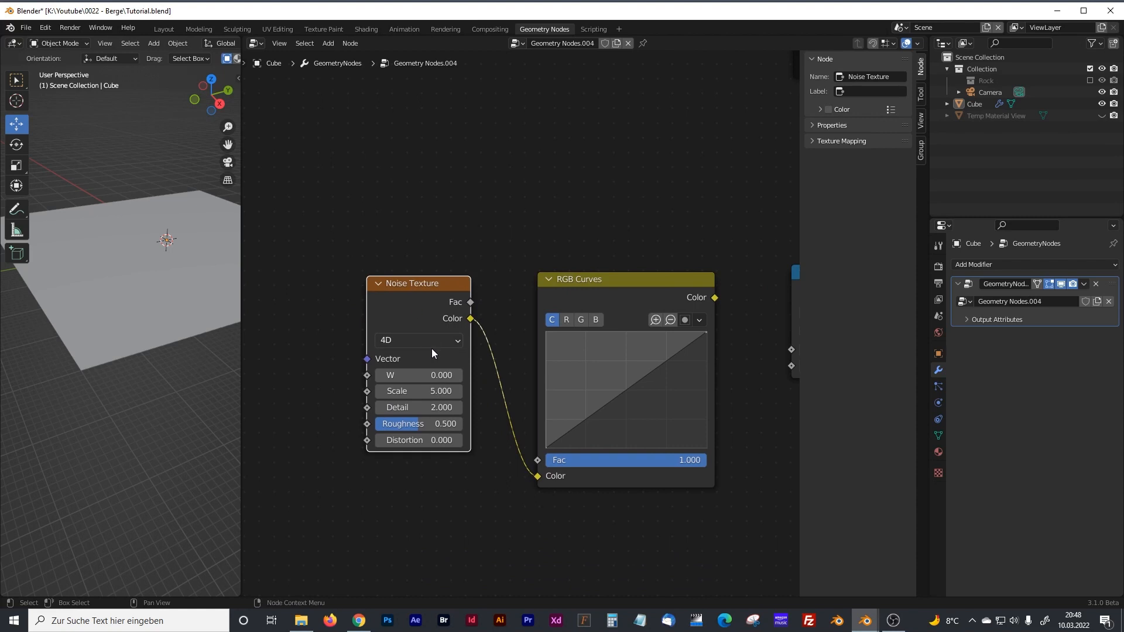
pyautogui.click(442, 391)
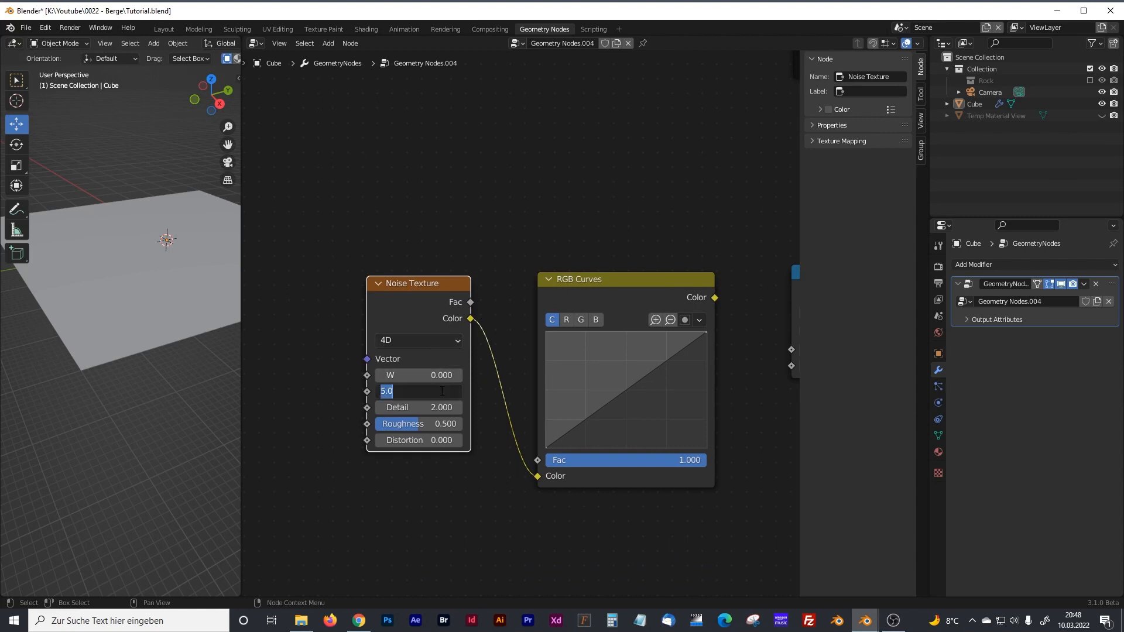
pyautogui.write('0.01')
pyautogui.press('Return')
# Step: Set the Noise Texture's Detail to 12 and its Distortion to 0.5
pyautogui.click(441, 407)
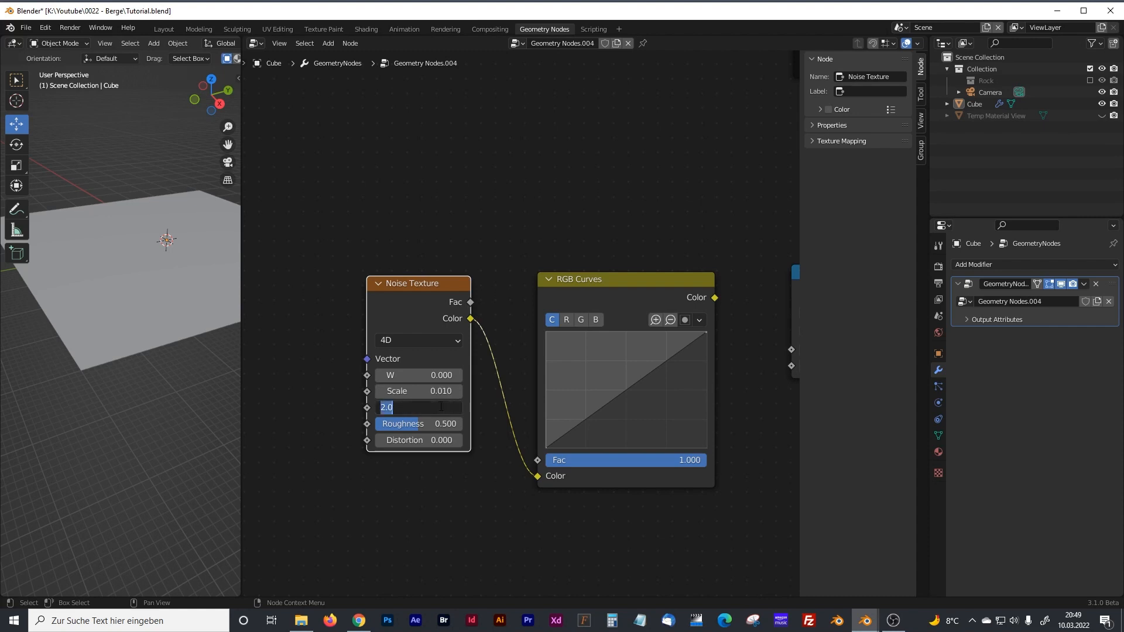
pyautogui.write('12')
pyautogui.press('Return')
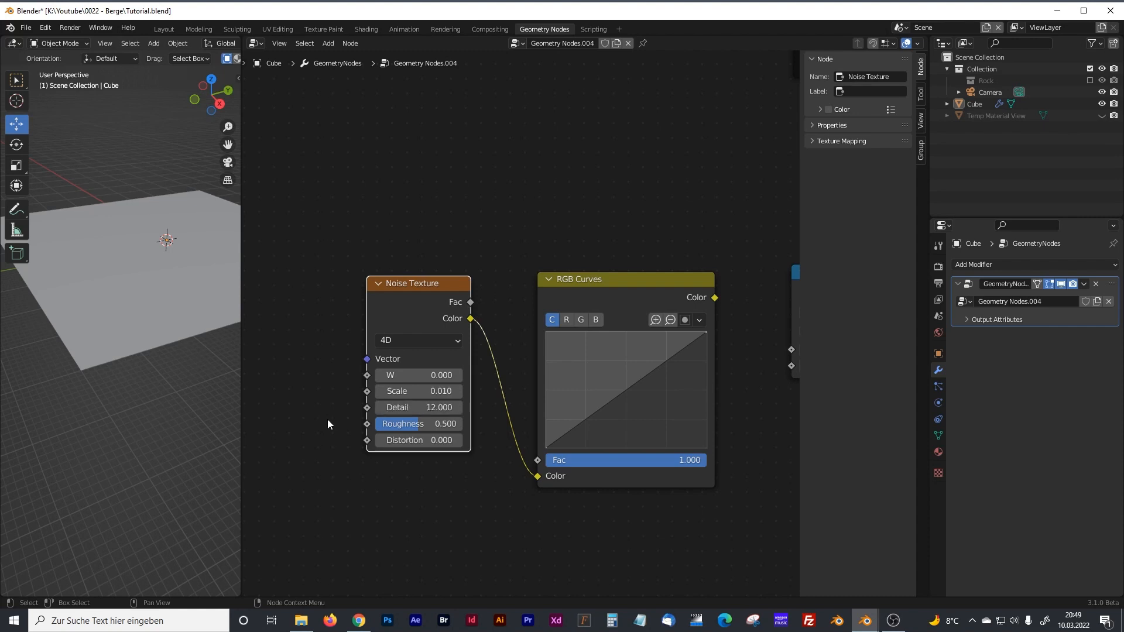
pyautogui.click(442, 441)
pyautogui.write('0.5')
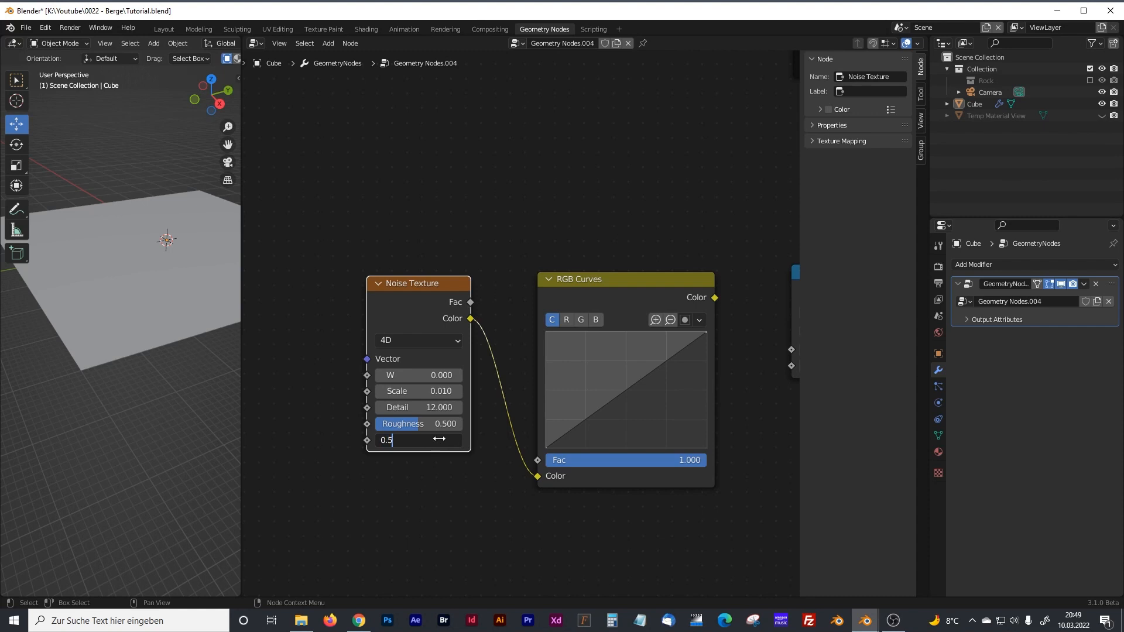
pyautogui.press('Return')
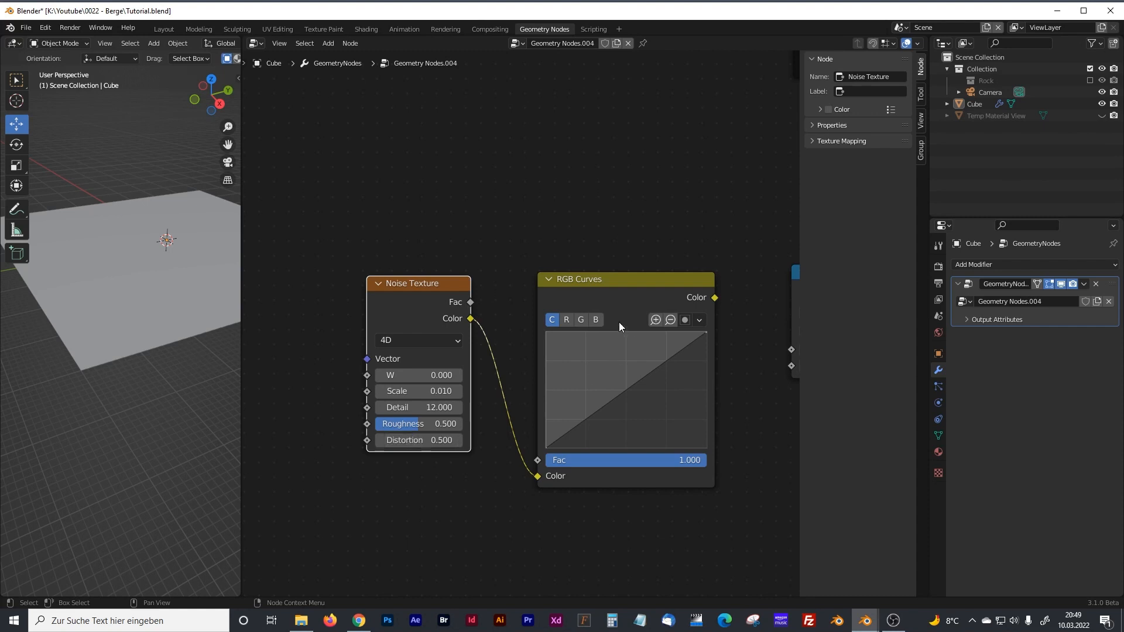
# Step: Connect the RGB Curves Color output to the Multiply node's first Value input and set the second Value to 30
pyautogui.keyDown('shift'); pyautogui.moveTo(636, 297); pyautogui.dragTo(602, 285, button='middle'); pyautogui.keyUp('shift')
pyautogui.keyDown('shift'); pyautogui.moveTo(665, 329); pyautogui.dragTo(409, 372, button='middle'); pyautogui.keyUp('shift')
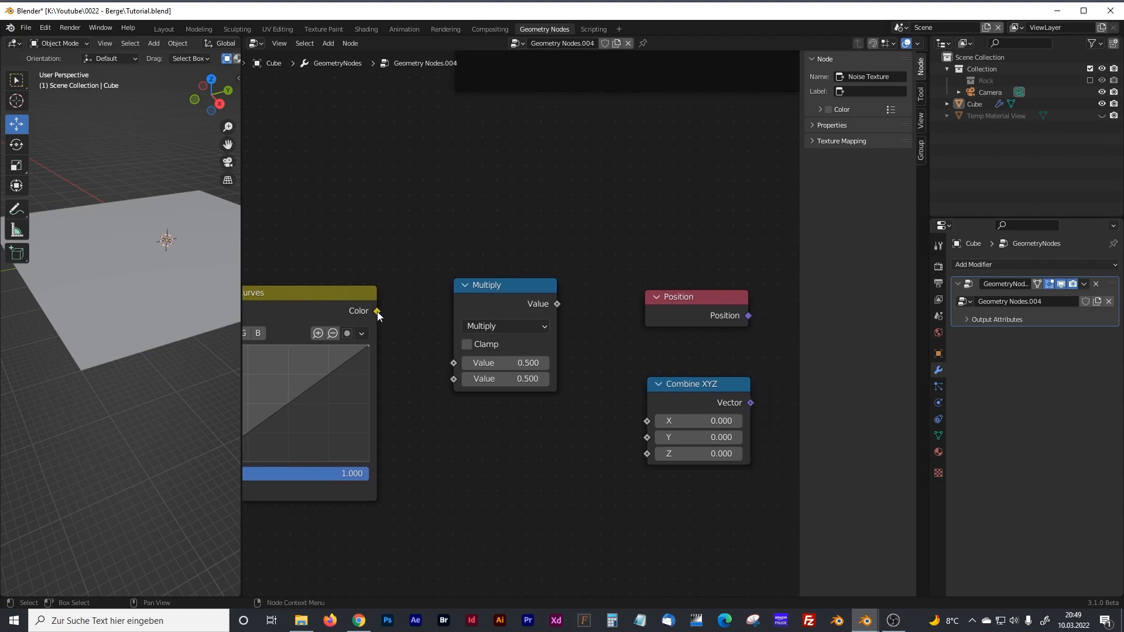
pyautogui.moveTo(377, 311); pyautogui.dragTo(454, 363)
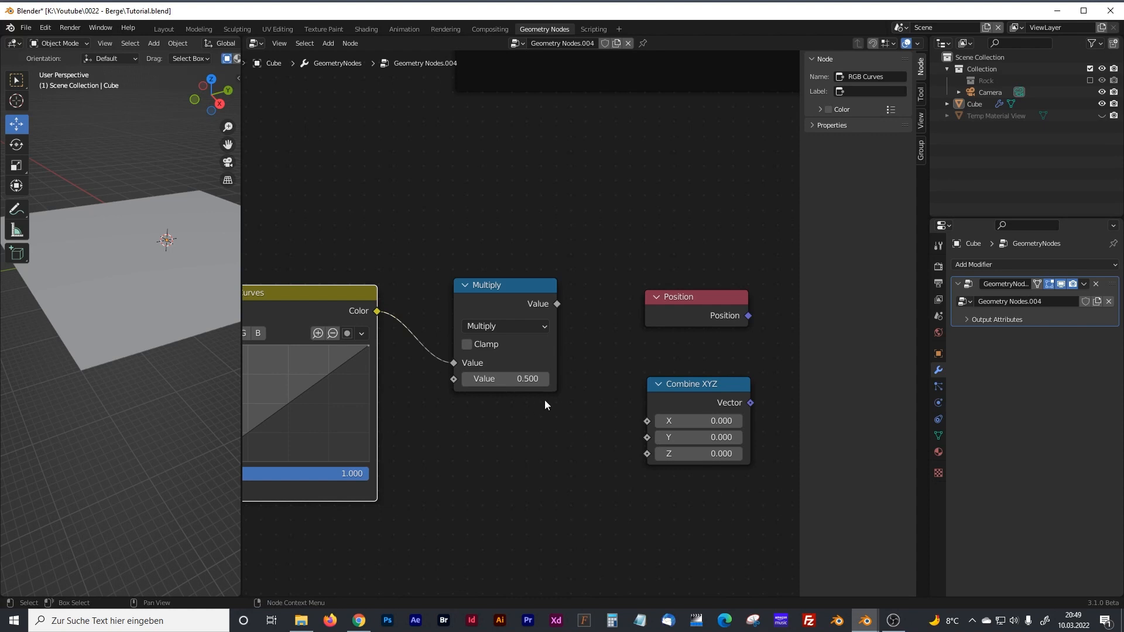
pyautogui.click(521, 379)
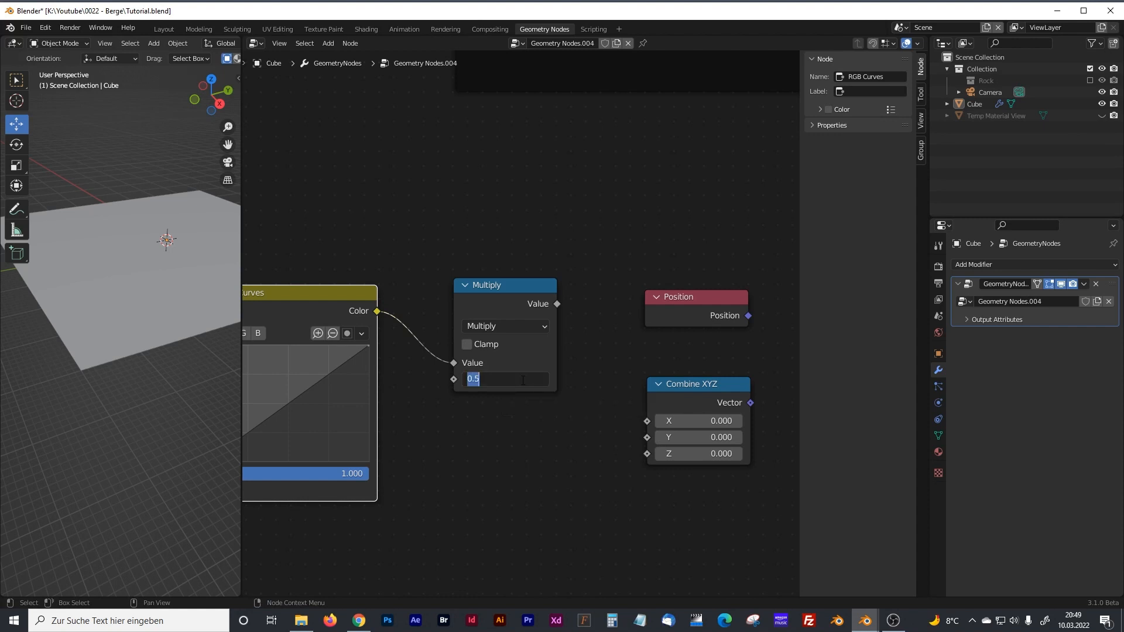
pyautogui.write('30')
pyautogui.press('Return')
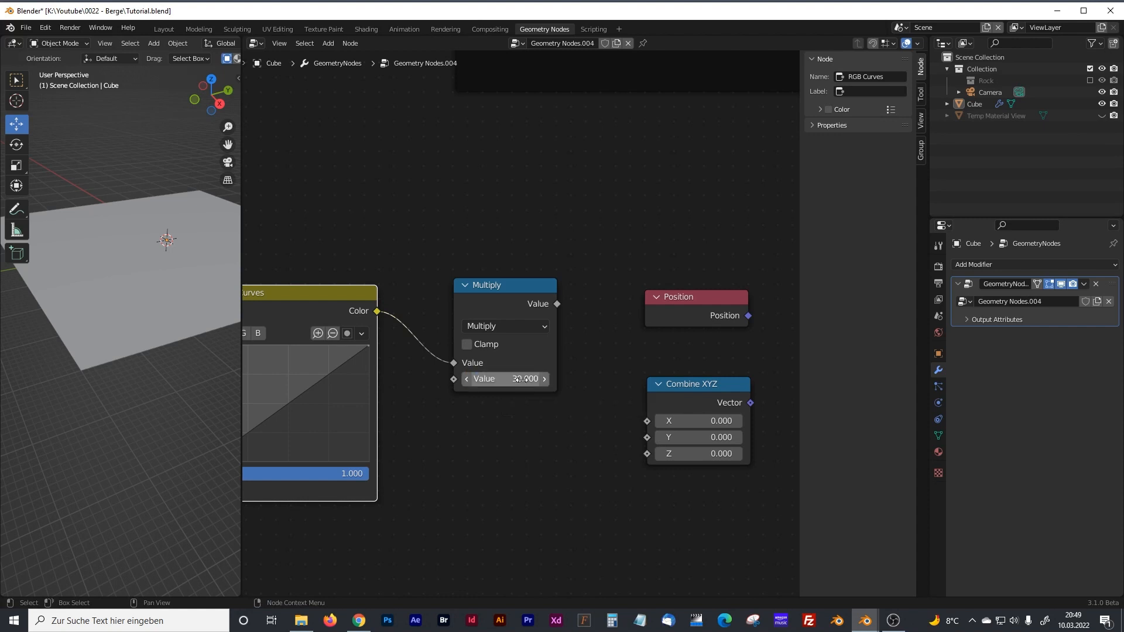
# Step: Connect the Multiply node's Value output to the Z input of Combine XYZ
pyautogui.moveTo(595, 362); pyautogui.dragTo(461, 361, button='middle')
pyautogui.moveTo(412, 288); pyautogui.dragTo(409, 293)
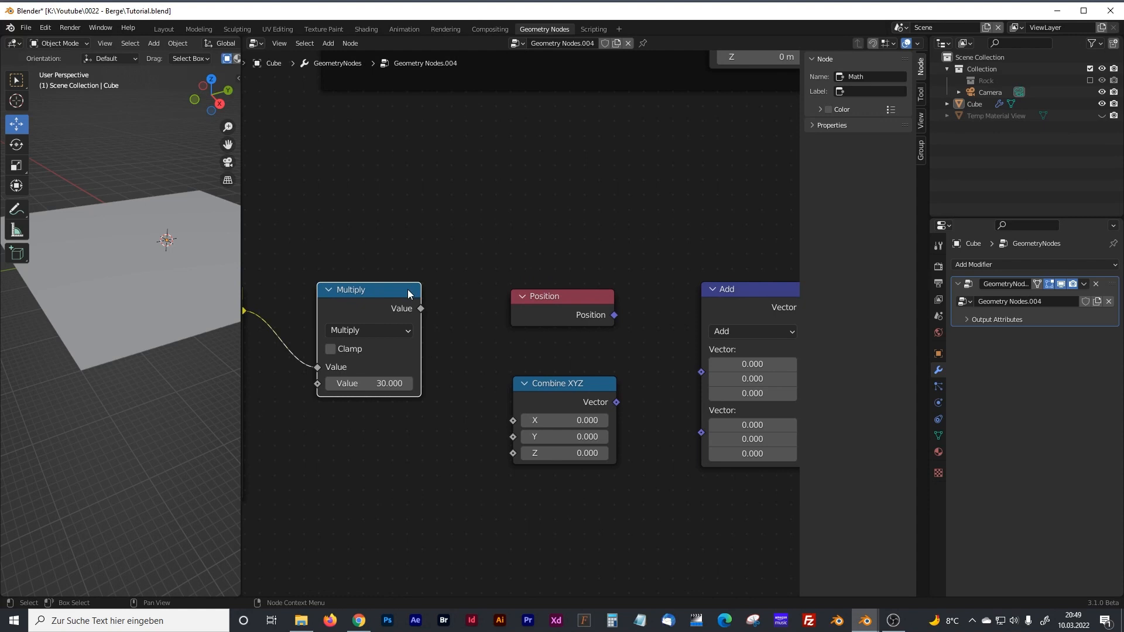
pyautogui.moveTo(444, 310); pyautogui.dragTo(421, 289, button='middle')
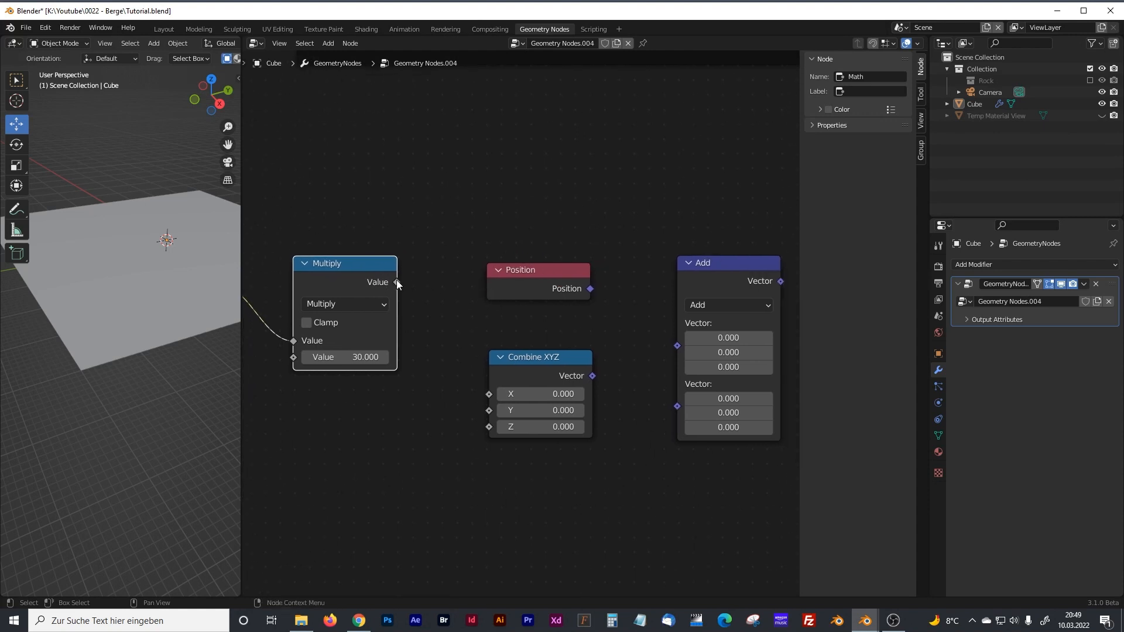
pyautogui.moveTo(397, 283); pyautogui.dragTo(489, 427)
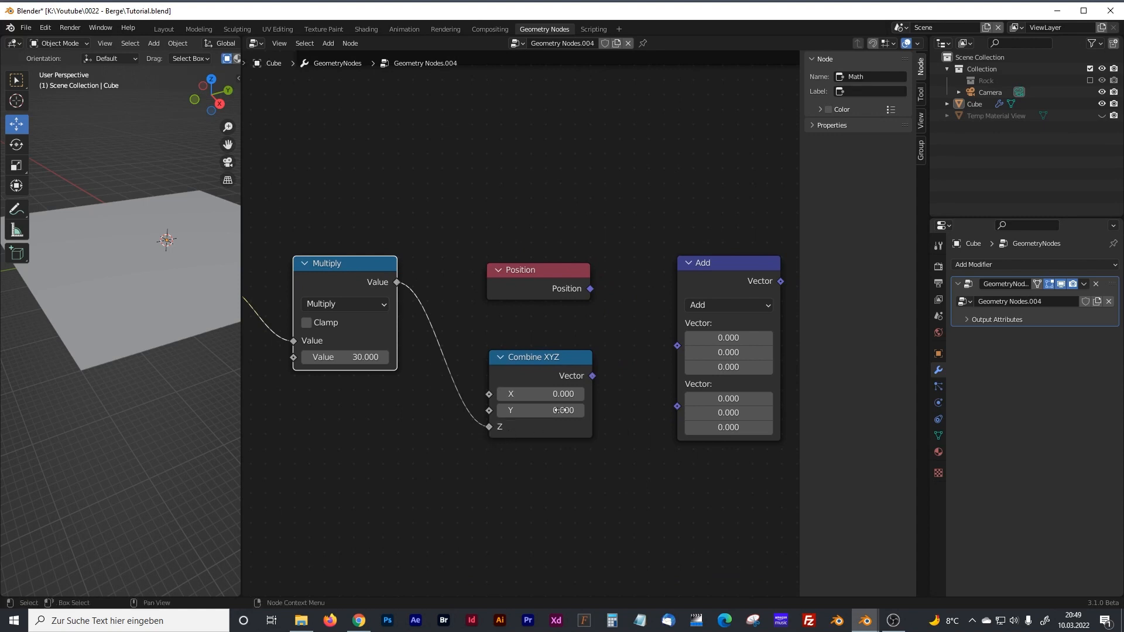
# Step: Connect Position to the first Vector input of the Add node and Combine XYZ to its second Vector input
pyautogui.click(590, 376)
pyautogui.moveTo(652, 403); pyautogui.dragTo(678, 408)
pyautogui.moveTo(590, 288); pyautogui.dragTo(677, 346)
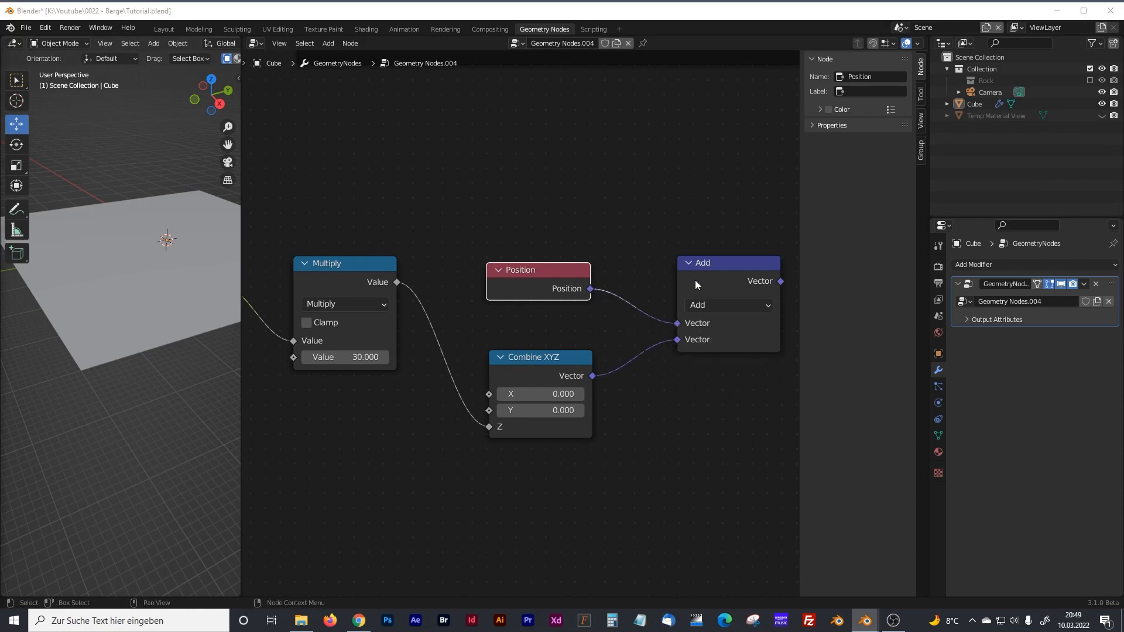
# Step: Connect the Add node's Vector output to the Position input of the Set Position node in the Landscape frame
pyautogui.moveTo(702, 241); pyautogui.dragTo(432, 378, button='middle')
pyautogui.moveTo(542, 309); pyautogui.dragTo(531, 339, button='middle')
pyautogui.moveTo(499, 450); pyautogui.dragTo(575, 306)
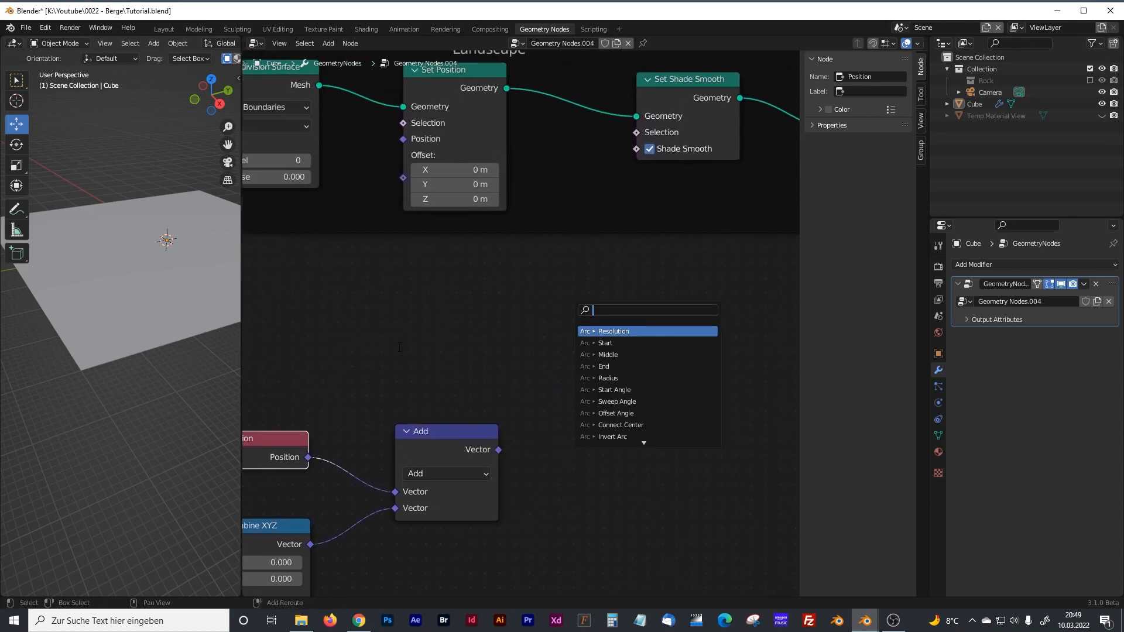
pyautogui.scroll(-4, 511, 335)
pyautogui.moveTo(499, 335); pyautogui.dragTo(576, 326, button='middle')
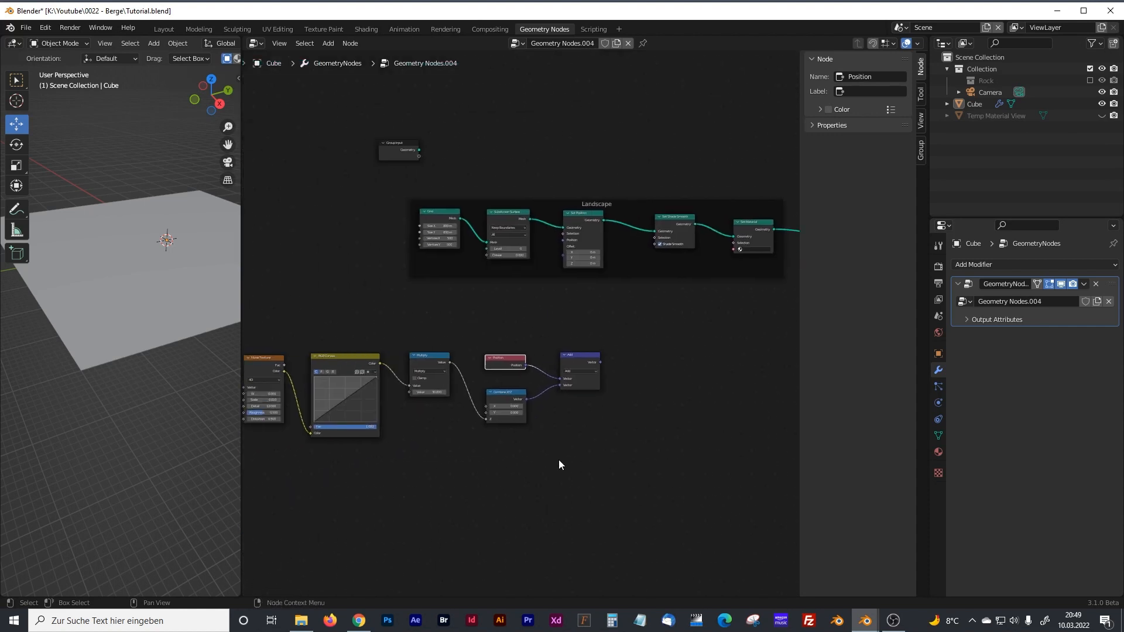
pyautogui.moveTo(557, 464); pyautogui.dragTo(697, 472, button='middle')
pyautogui.moveTo(713, 486); pyautogui.dragTo(318, 320)
pyautogui.moveTo(703, 355); pyautogui.dragTo(609, 335)
pyautogui.scroll(4, 615, 333)
pyautogui.scroll(3, 660, 308)
pyautogui.click(697, 287)
pyautogui.moveTo(697, 287); pyautogui.dragTo(466, 366, button='middle')
pyautogui.scroll(2, 451, 404)
pyautogui.moveTo(435, 445); pyautogui.dragTo(565, 204)
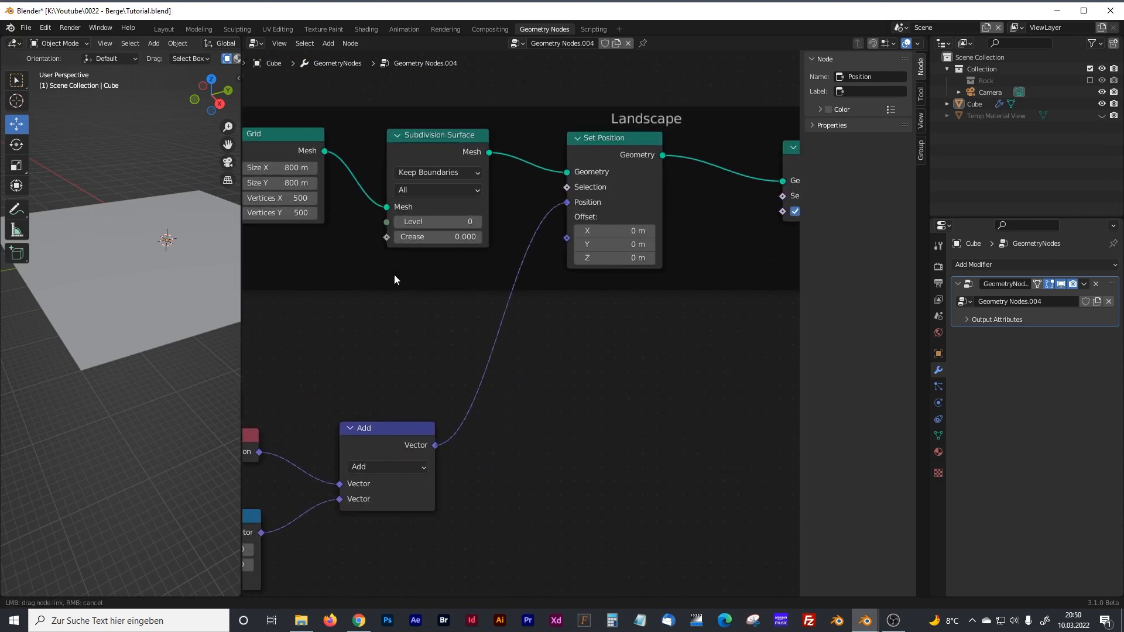
# Step: Raise the Multiply node's second Value to about 42 to strengthen the terrain displacement
pyautogui.moveTo(242, 304); pyautogui.dragTo(441, 317)
pyautogui.moveTo(287, 286); pyautogui.dragTo(352, 391, button='middle')
pyautogui.scroll(2, 287, 353)
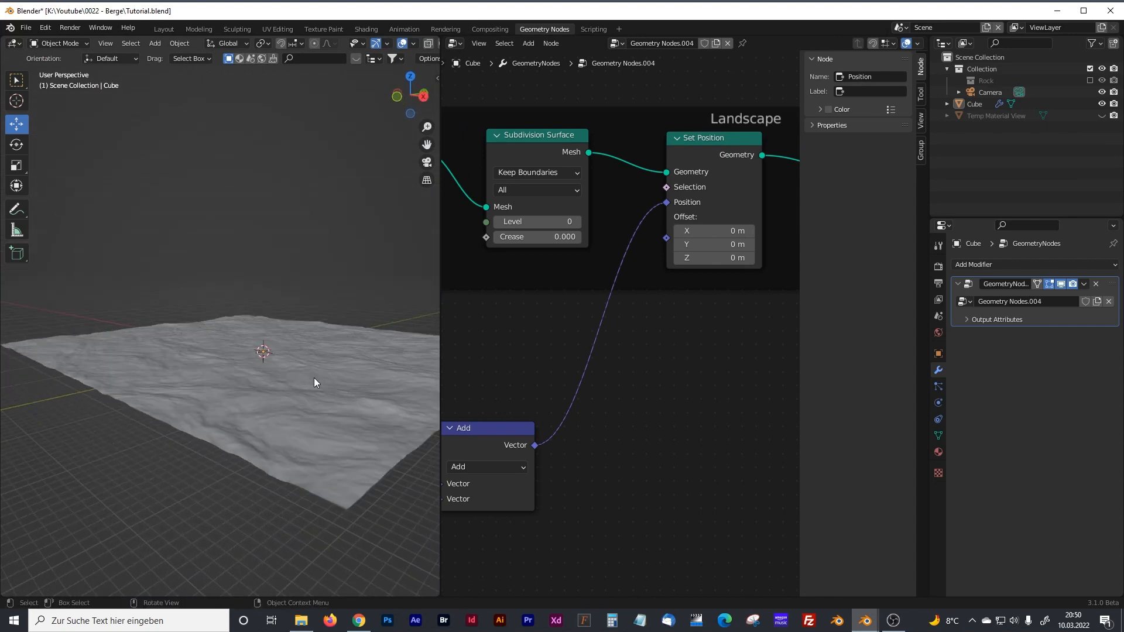
pyautogui.scroll(-4, 406, 374)
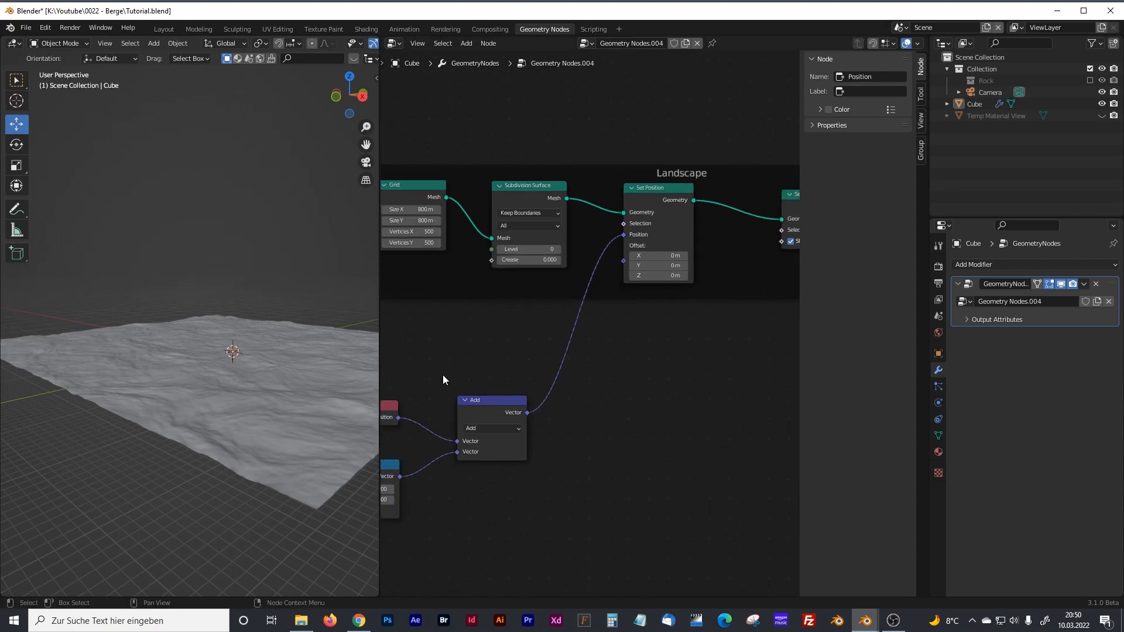
pyautogui.moveTo(401, 371); pyautogui.dragTo(589, 336, button='middle')
pyautogui.moveTo(512, 347); pyautogui.dragTo(648, 304, button='middle')
pyautogui.moveTo(578, 383)
pyautogui.mouseDown()
pyautogui.moveTo(694, 384)
pyautogui.moveTo(582, 383)
pyautogui.mouseUp()
pyautogui.scroll(-4, 581, 383)
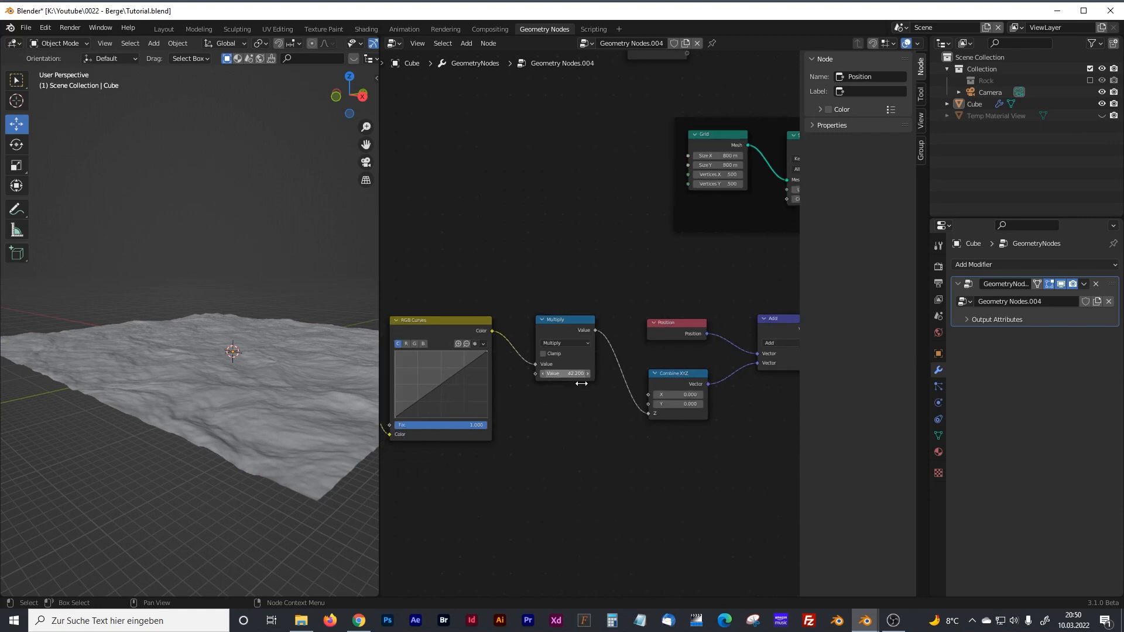
# Step: Join the nodes from Noise Texture through Add into a new frame and label it "Noise Displacement"
pyautogui.moveTo(408, 295); pyautogui.dragTo(733, 401)
pyautogui.moveTo(379, 286); pyautogui.dragTo(262, 278)
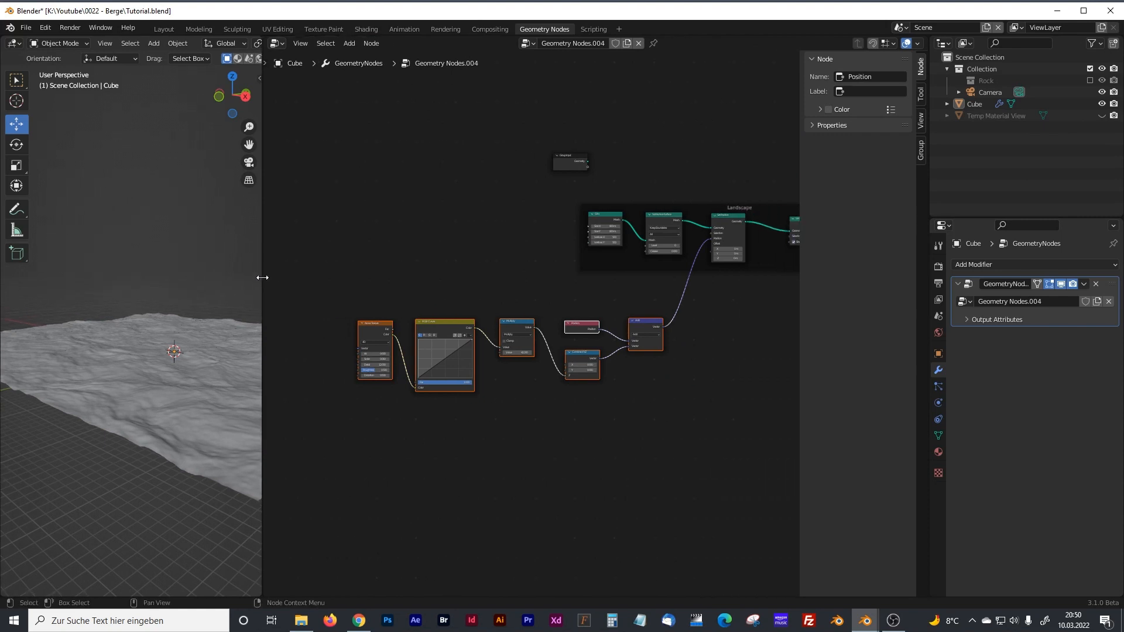
pyautogui.moveTo(309, 303); pyautogui.dragTo(704, 446)
pyautogui.hotkey('ctrl', 'j')
pyautogui.click(862, 91)
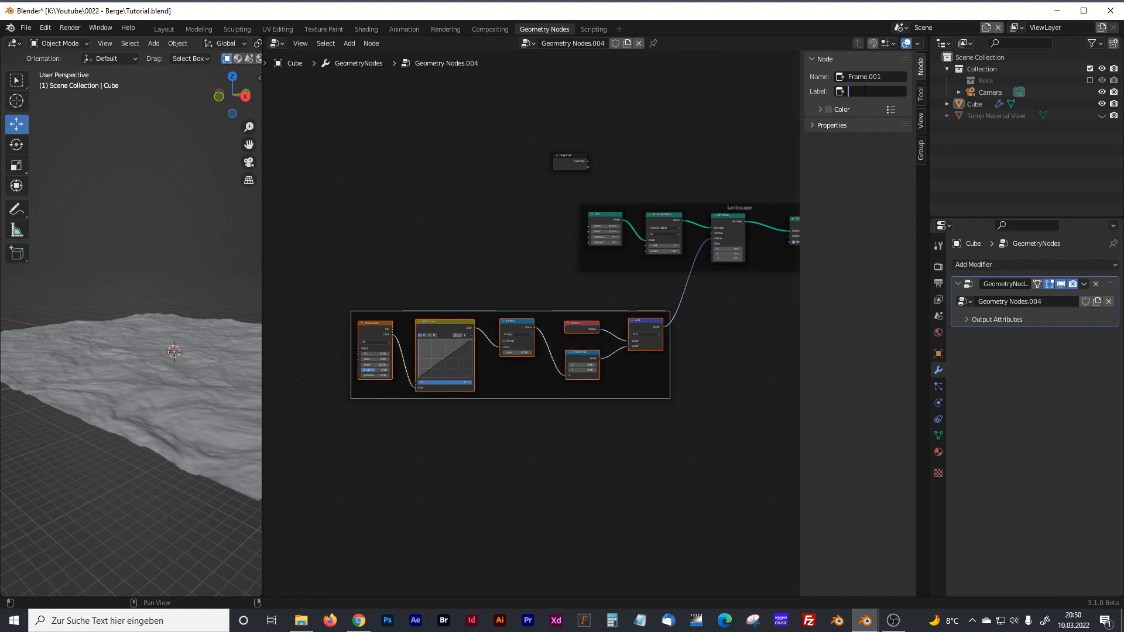
pyautogui.write('N')
pyautogui.write('oise D')
pyautogui.write('isplacement')
pyautogui.press('Return')
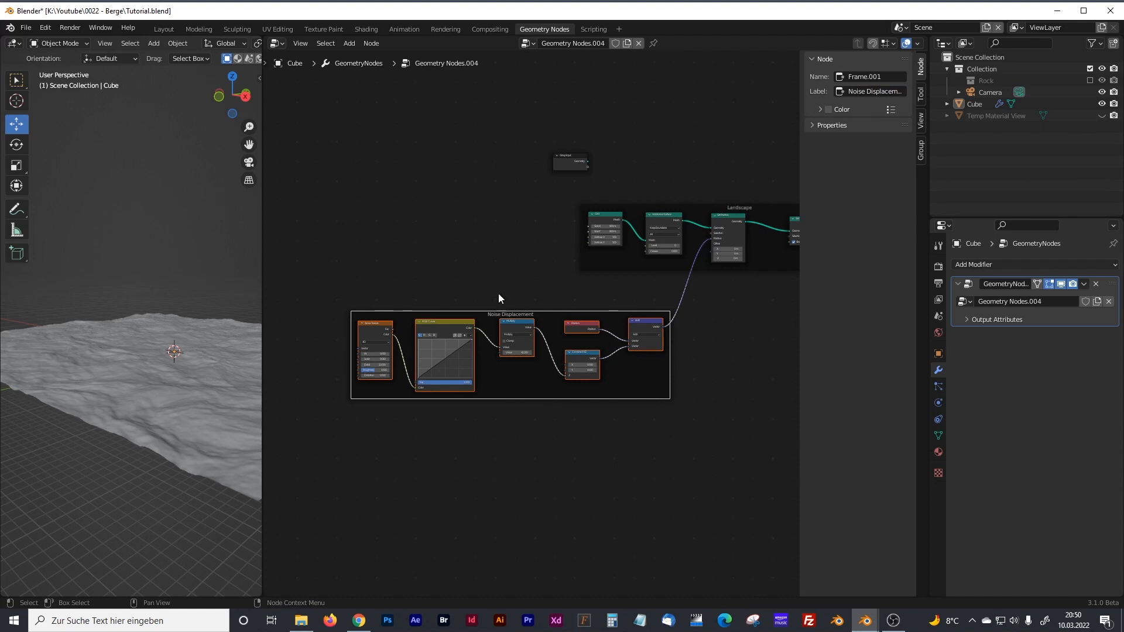
# Step: Nudge the Noise Displacement frame slightly down and to the right beneath the Landscape frame
pyautogui.moveTo(261, 301); pyautogui.dragTo(364, 308)
pyautogui.scroll(3, 245, 361)
pyautogui.moveTo(244, 361); pyautogui.dragTo(180, 381, button='middle')
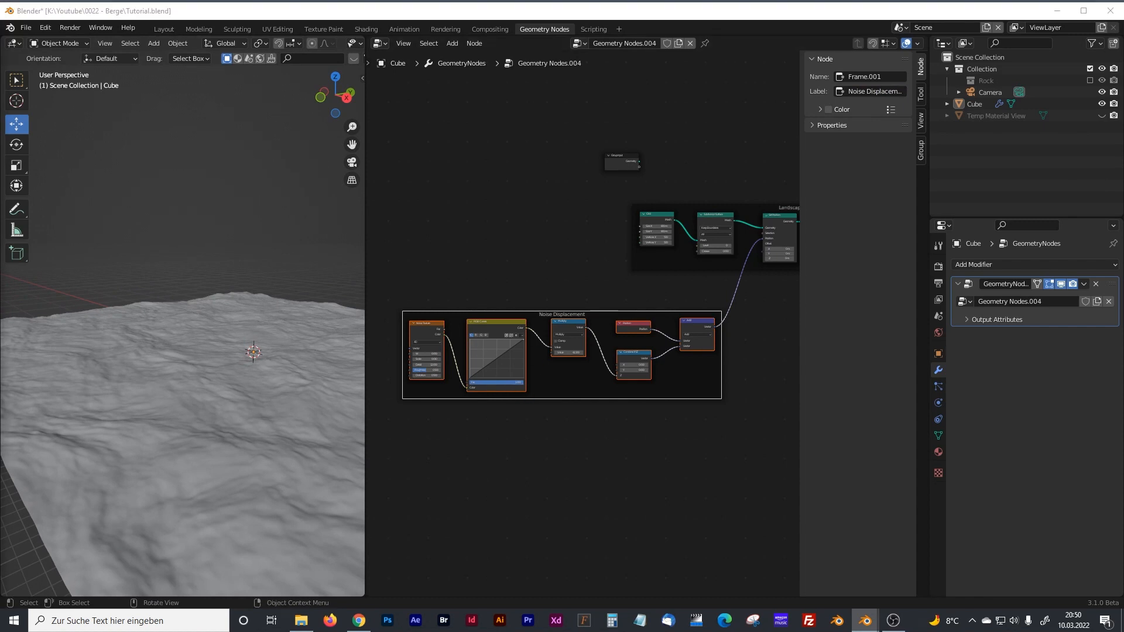
pyautogui.moveTo(367, 270); pyautogui.dragTo(293, 269)
pyautogui.moveTo(448, 490); pyautogui.dragTo(495, 369, button='middle')
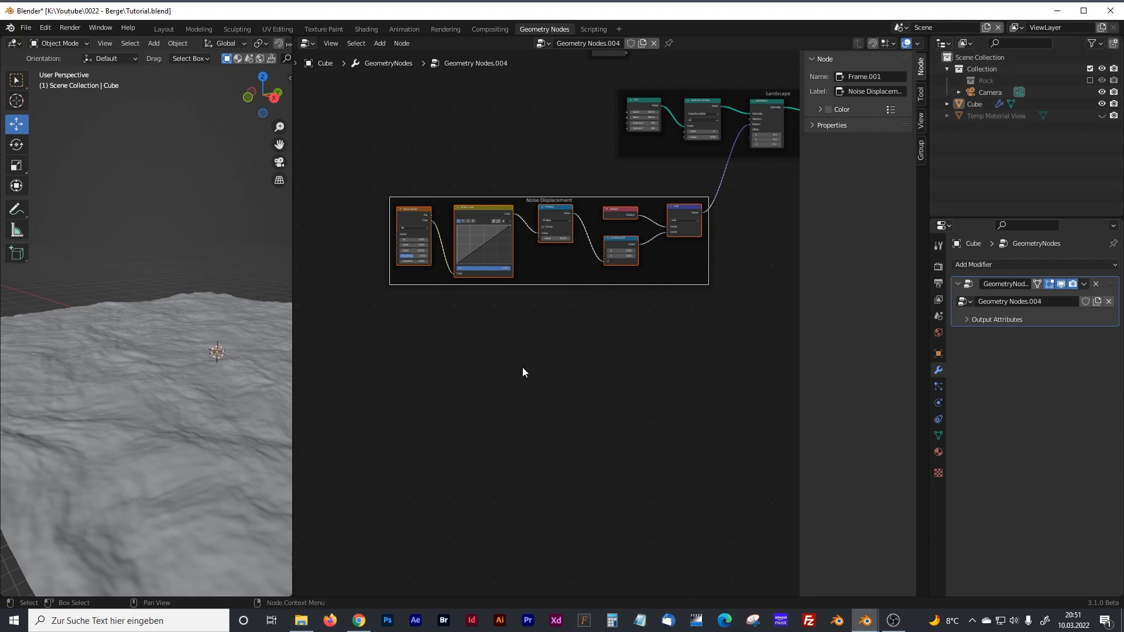
pyautogui.moveTo(588, 199)
pyautogui.mouseDown()
pyautogui.moveTo(590, 214)
pyautogui.moveTo(600, 204)
pyautogui.mouseUp()
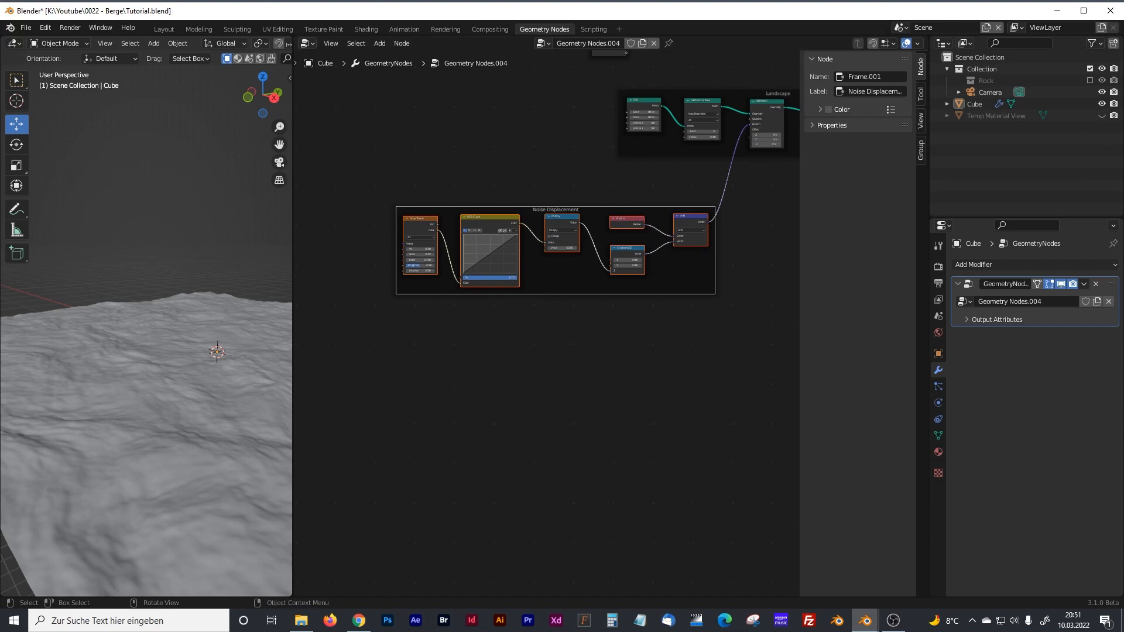
# Step: Add an Ico Sphere node in the empty area below the Noise Displacement frame
pyautogui.scroll(-1, 532, 430)
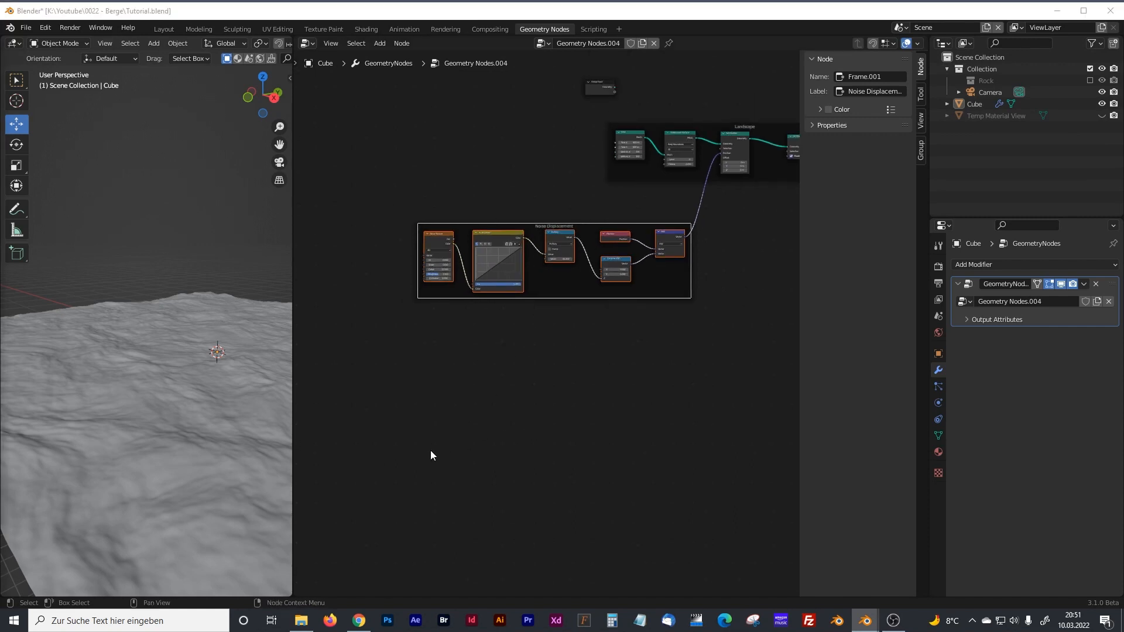
pyautogui.scroll(2, 461, 432)
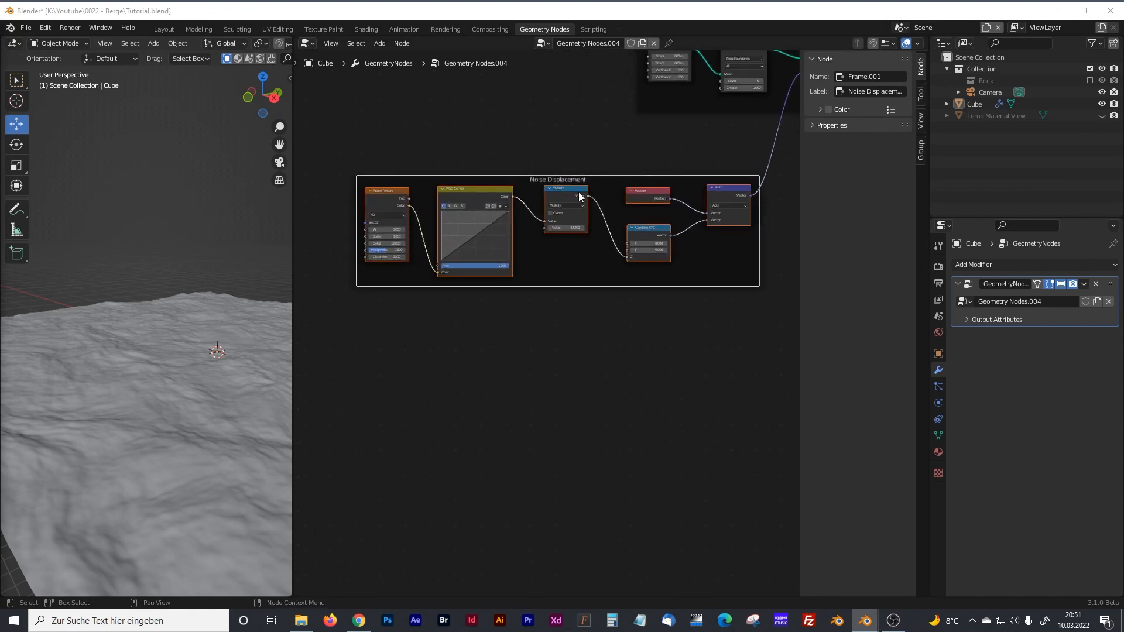
pyautogui.click(396, 378)
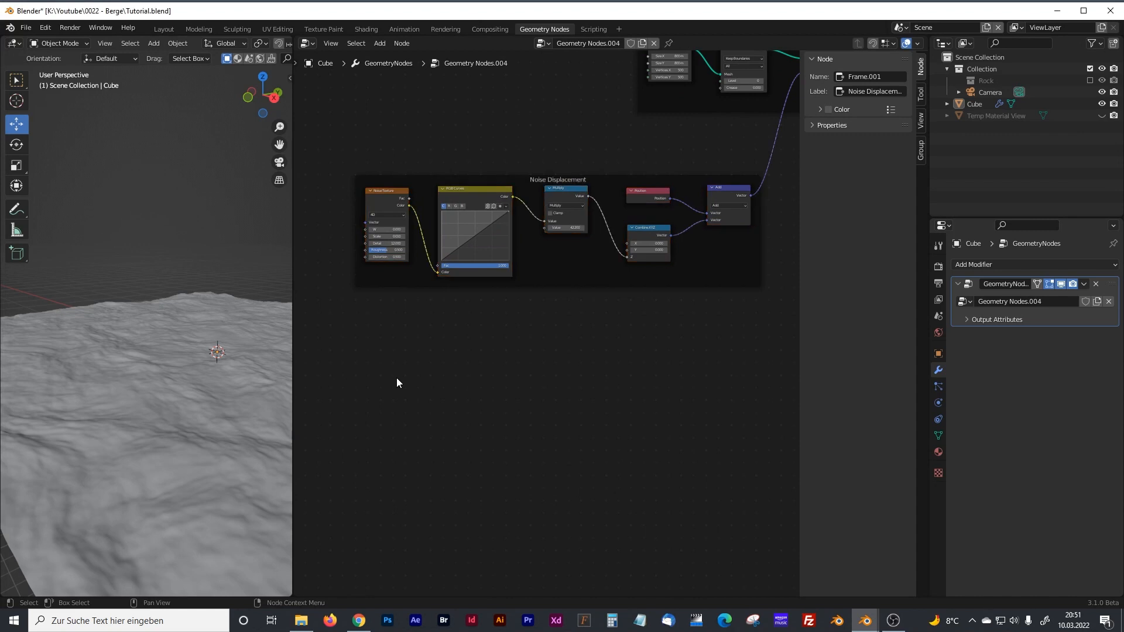
pyautogui.hotkey('shift', 'a')
pyautogui.click(373, 364)
pyautogui.write('ico')
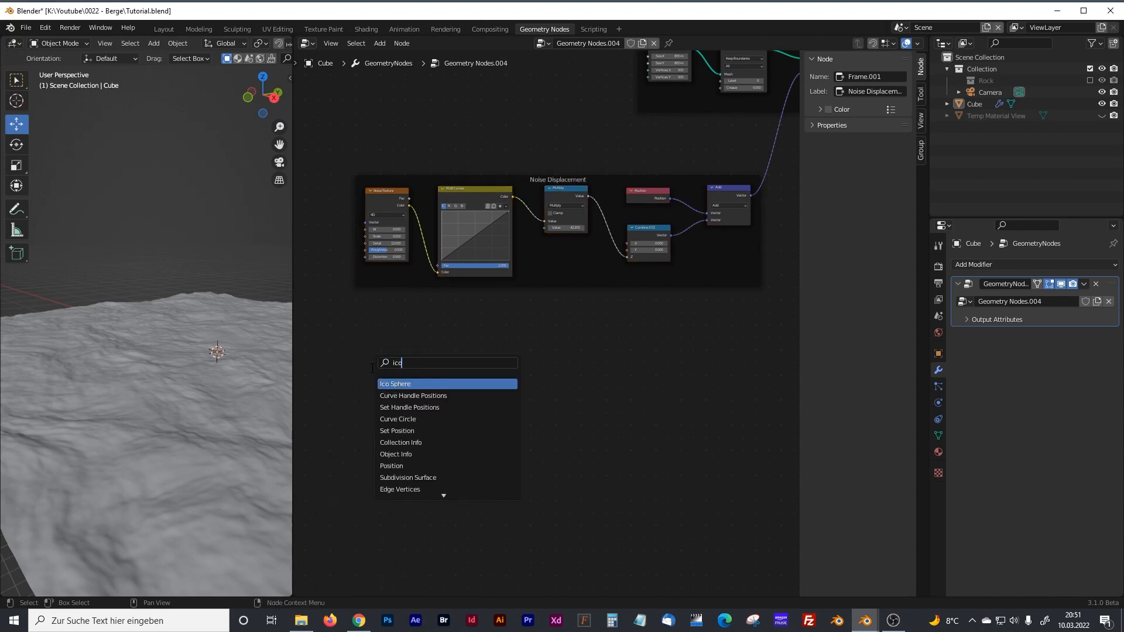
pyautogui.click(406, 385)
pyautogui.click(405, 385)
pyautogui.moveTo(456, 388); pyautogui.dragTo(561, 362, button='middle')
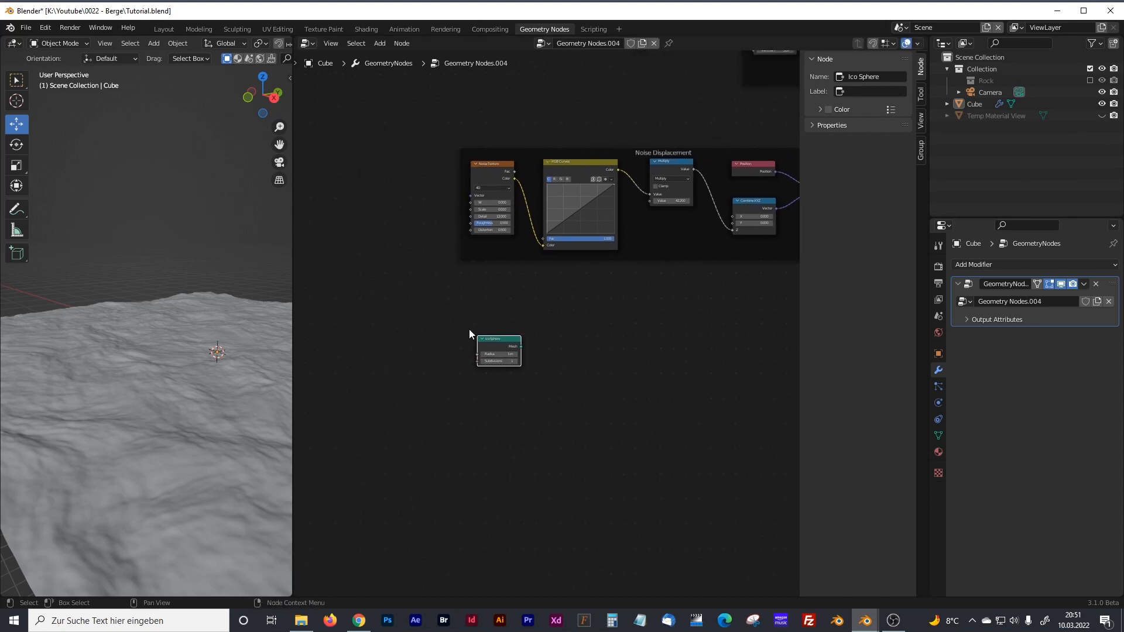
pyautogui.moveTo(490, 339); pyautogui.dragTo(466, 342)
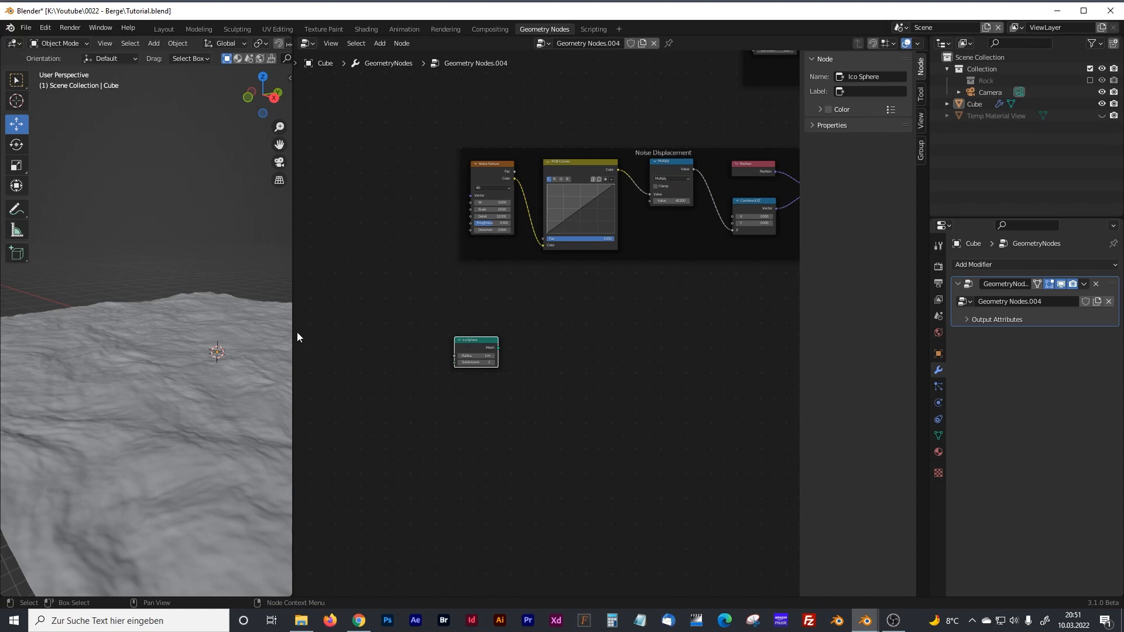
# Step: Set the Ico Sphere's Radius to 50 m and its Subdivisions to 4, with the 3D viewport in front view
pyautogui.moveTo(297, 337); pyautogui.dragTo(379, 340)
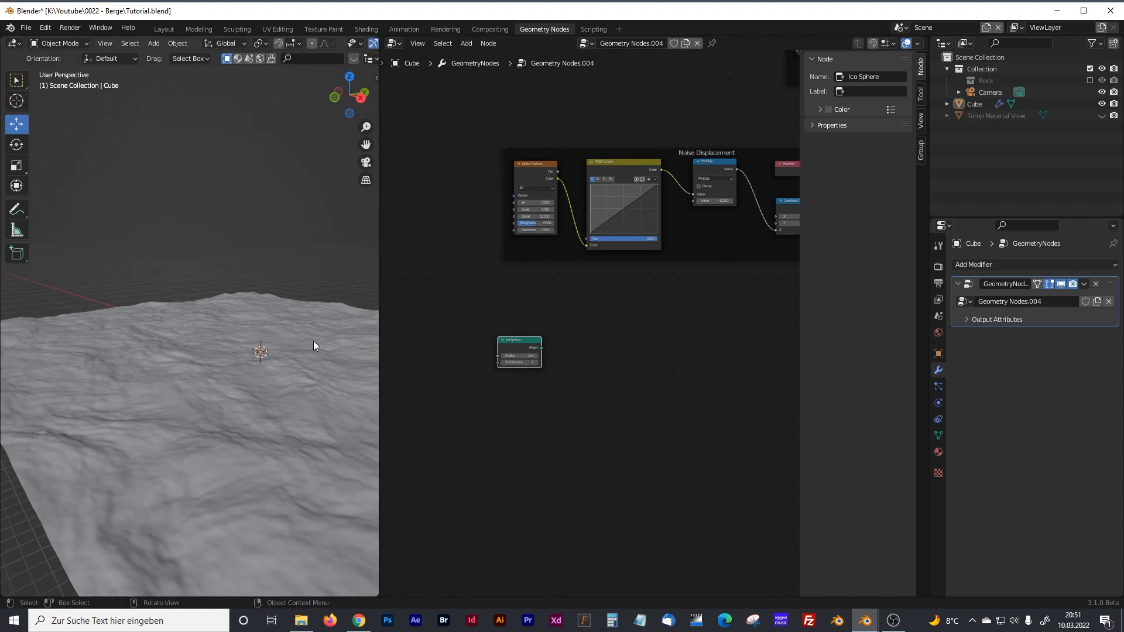
pyautogui.press('KP_1')
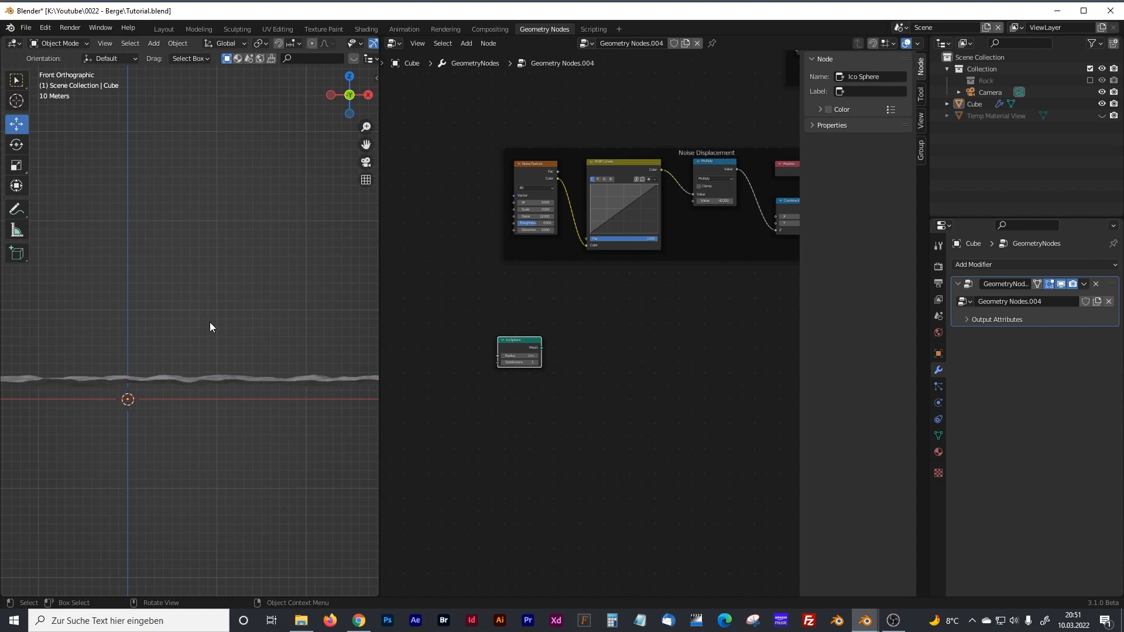
pyautogui.moveTo(380, 326); pyautogui.dragTo(297, 327)
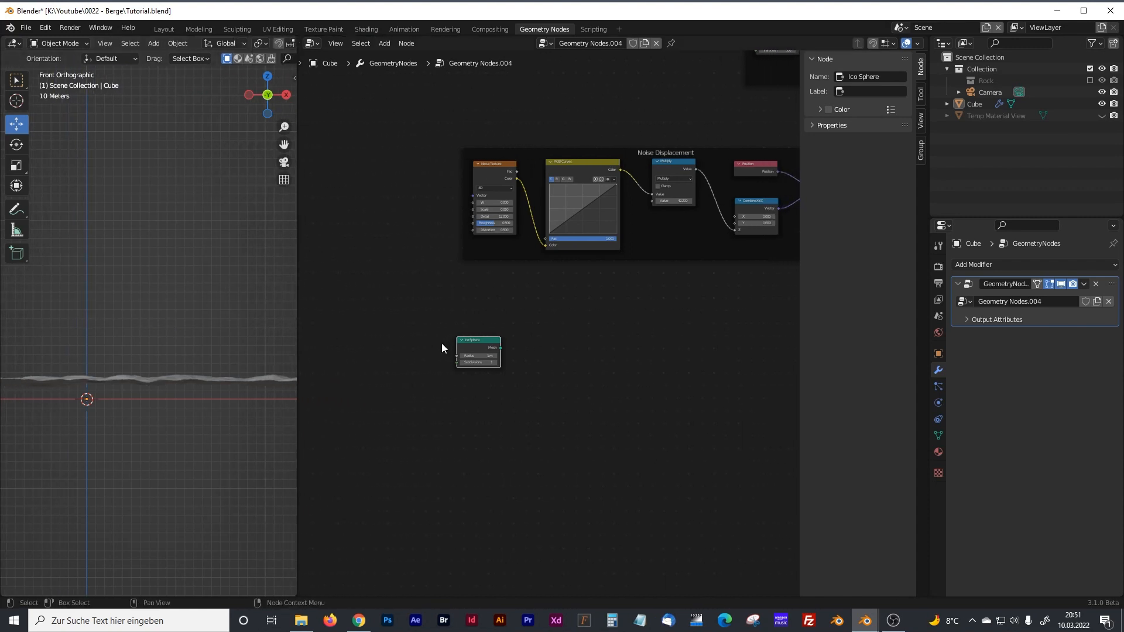
pyautogui.scroll(3, 443, 346)
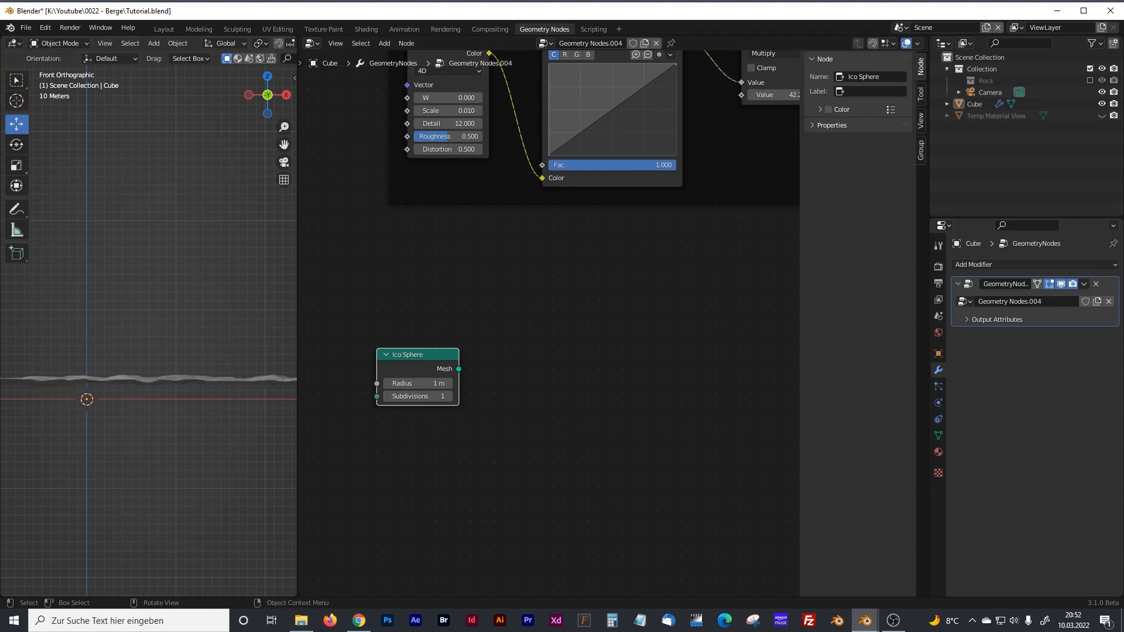
pyautogui.click(441, 385)
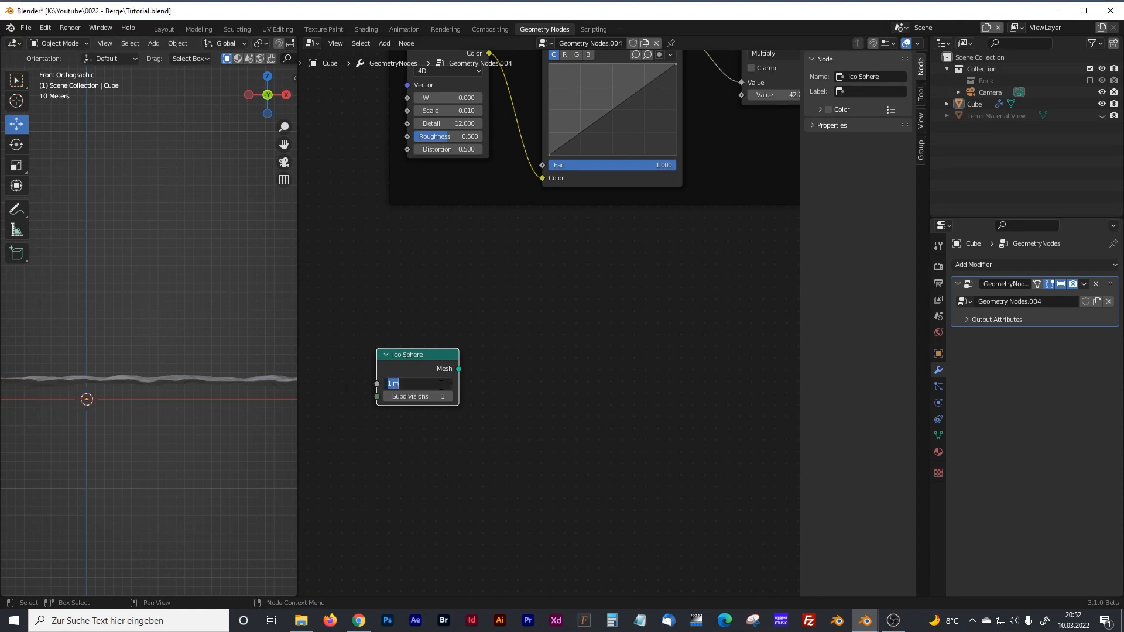
pyautogui.write('50')
pyautogui.press('Return')
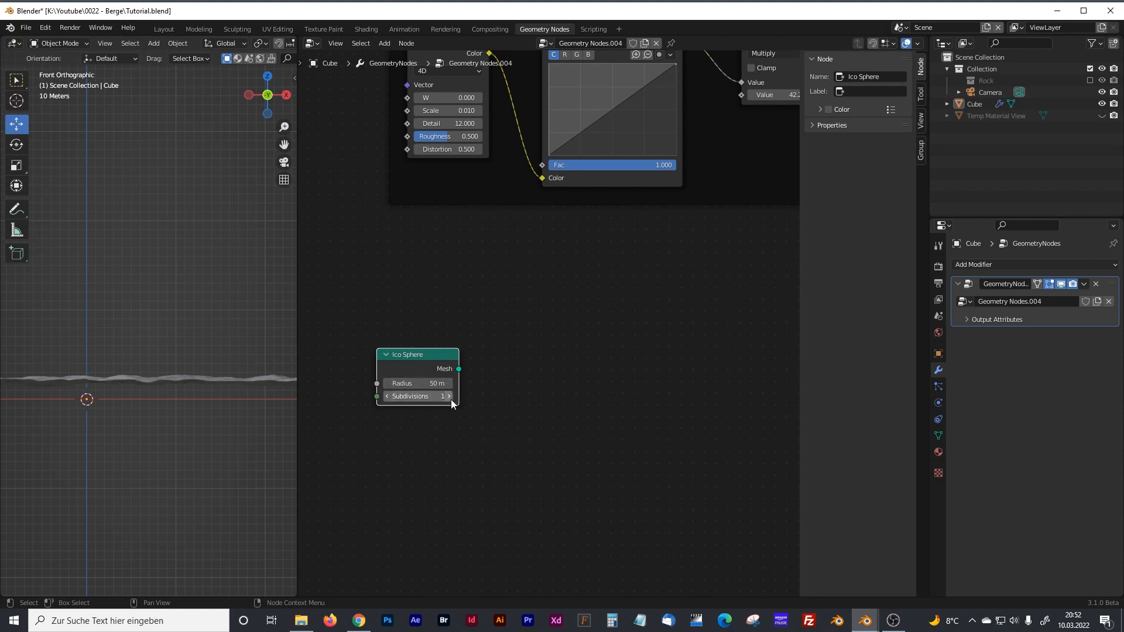
pyautogui.click(450, 397)
pyautogui.click(449, 397)
pyautogui.click(450, 397)
# Step: Add a Transform node beside the Ico Sphere and connect the sphere's Mesh output to its Geometry input
pyautogui.moveTo(298, 333); pyautogui.dragTo(231, 332)
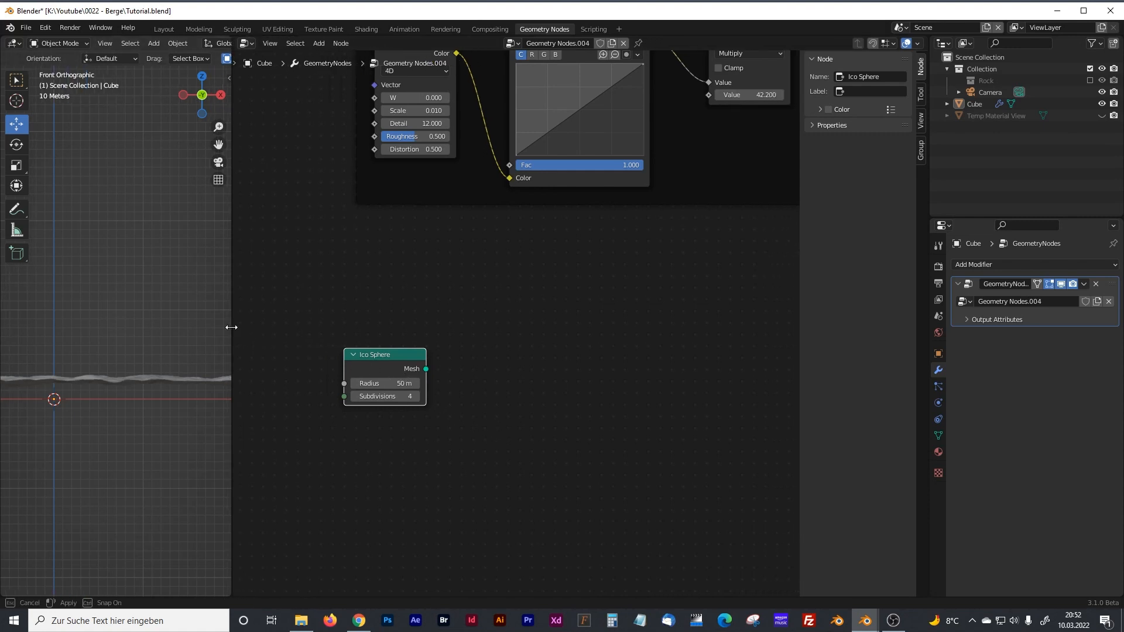
pyautogui.moveTo(474, 453); pyautogui.dragTo(368, 378, button='middle')
pyautogui.scroll(-2, 451, 385)
pyautogui.click(444, 357)
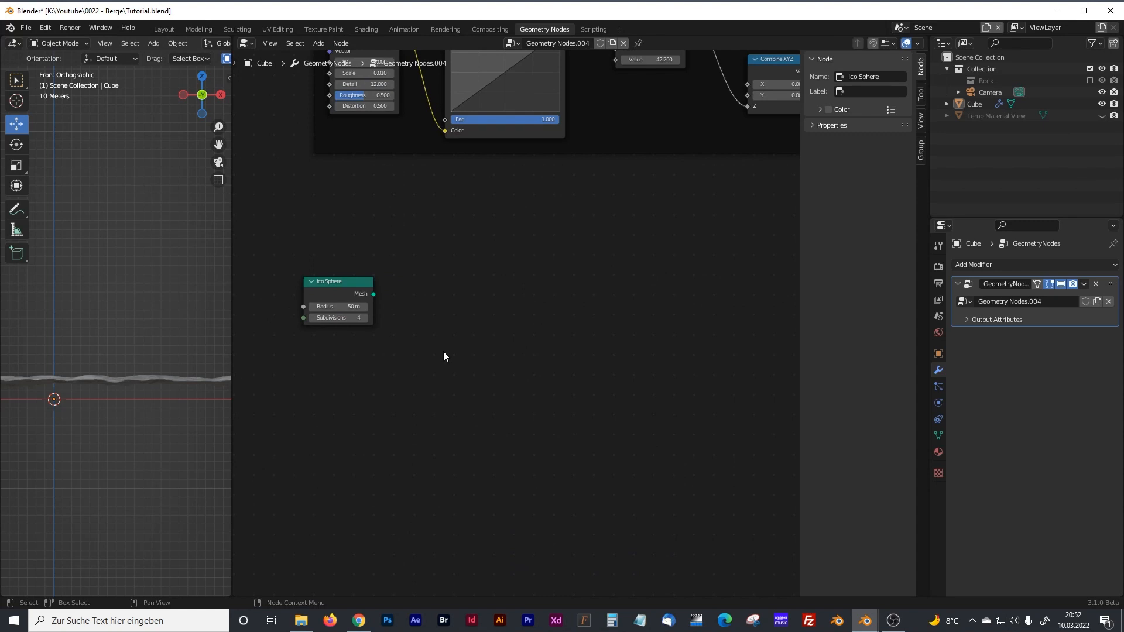
pyautogui.hotkey('shift', 'a')
pyautogui.write('trans')
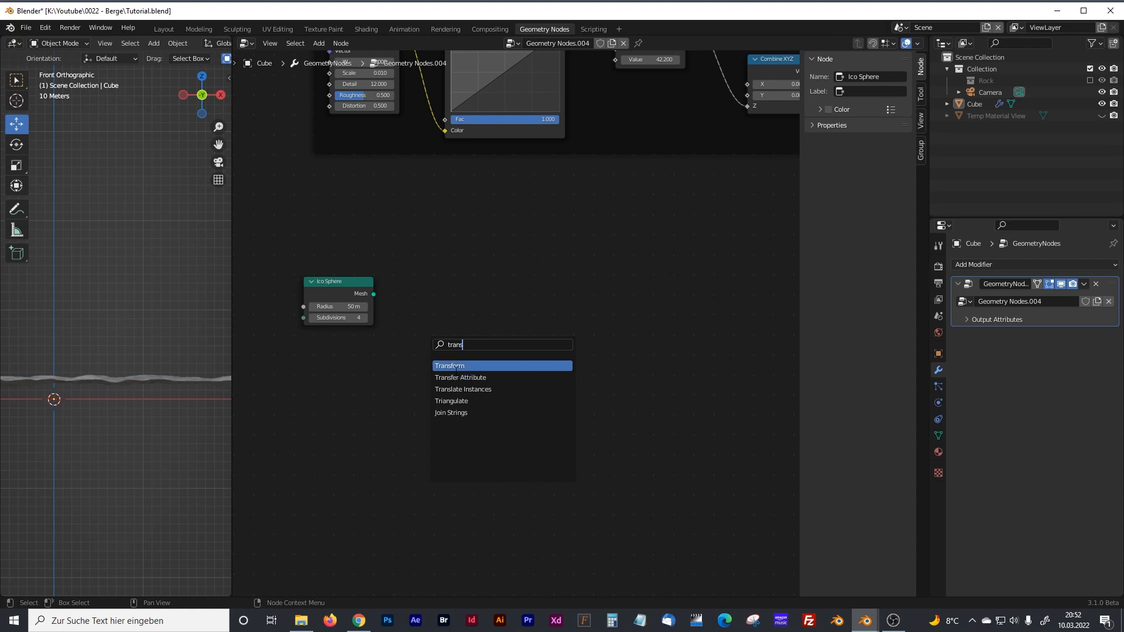
pyautogui.click(455, 366)
pyautogui.moveTo(375, 295); pyautogui.dragTo(410, 309)
# Step: Move the Group Output node away from the Landscape frame and insert a Join Geometry node into the link leading to it
pyautogui.scroll(-4, 445, 349)
pyautogui.moveTo(593, 351); pyautogui.dragTo(498, 417, button='middle')
pyautogui.moveTo(545, 389)
pyautogui.mouseDown(button='middle')
pyautogui.moveTo(502, 419)
pyautogui.moveTo(513, 417)
pyautogui.mouseUp(button='middle')
pyautogui.moveTo(115, 291); pyautogui.dragTo(155, 329, button='middle')
pyautogui.moveTo(233, 287); pyautogui.dragTo(320, 299)
pyautogui.moveTo(657, 404); pyautogui.dragTo(523, 436, button='middle')
pyautogui.scroll(6, 573, 319)
pyautogui.moveTo(640, 309); pyautogui.dragTo(753, 359)
pyautogui.hotkey('shift', 'a')
pyautogui.click(550, 366)
pyautogui.write('join')
pyautogui.press('Down')
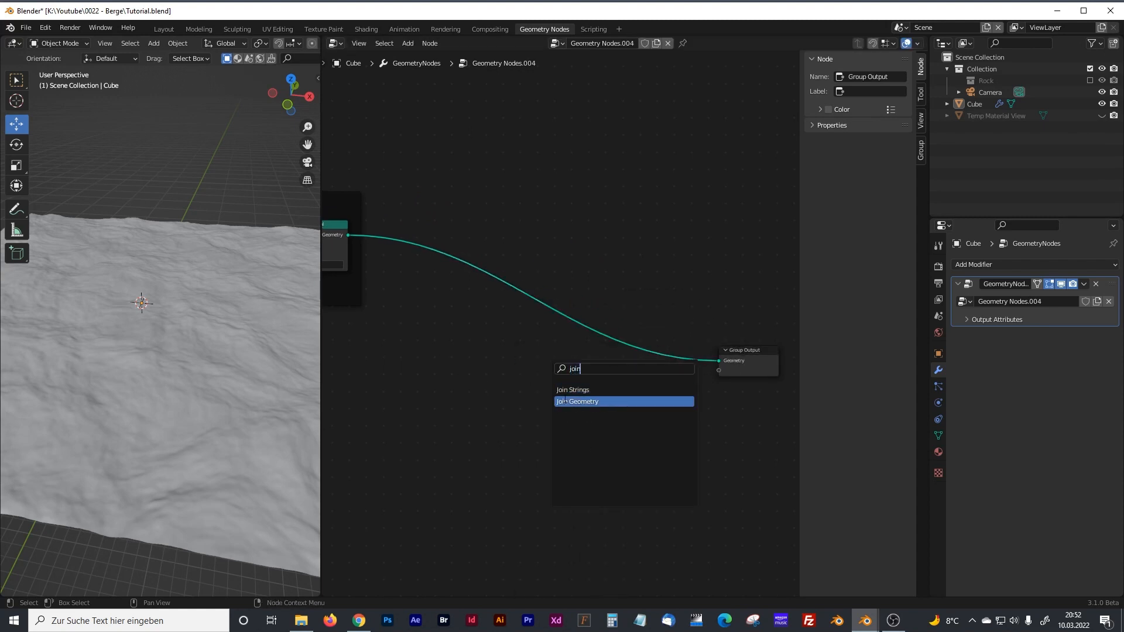
pyautogui.press('Return')
pyautogui.click(652, 374)
# Step: Connect the Transform node's Geometry output to the Join Geometry node's input and view the sphere on the terrain
pyautogui.moveTo(540, 410); pyautogui.dragTo(837, 268, button='middle')
pyautogui.moveTo(393, 485); pyautogui.dragTo(584, 383, button='middle')
pyautogui.moveTo(542, 373); pyautogui.dragTo(656, 160)
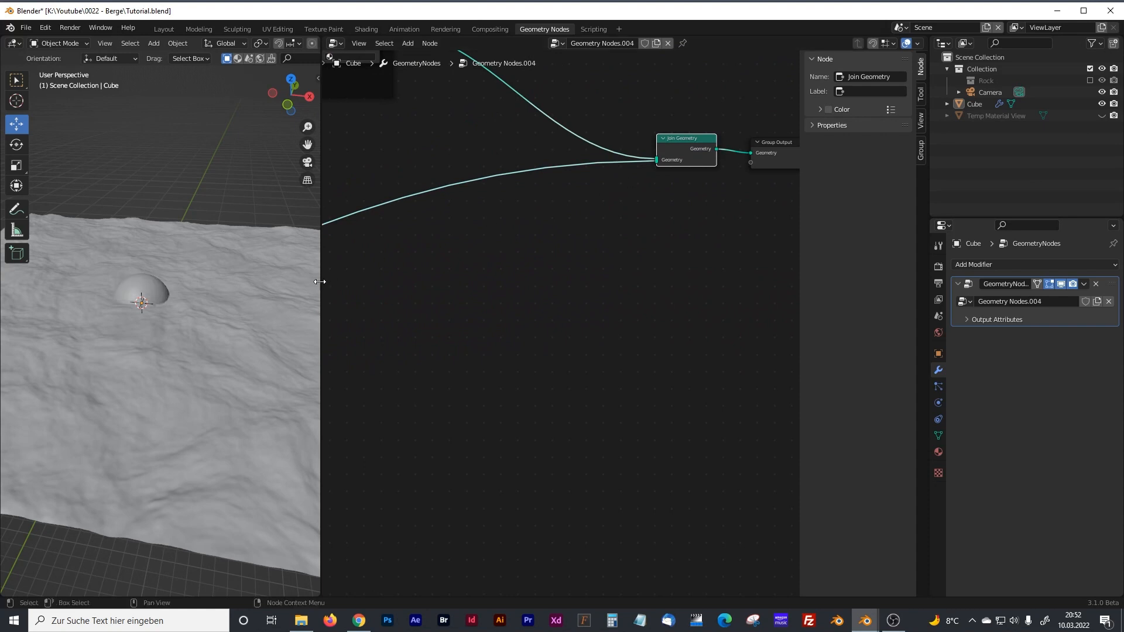
pyautogui.moveTo(319, 282); pyautogui.dragTo(380, 281)
pyautogui.moveTo(218, 332)
pyautogui.mouseDown(button='middle')
pyautogui.moveTo(245, 371)
pyautogui.moveTo(213, 314)
pyautogui.mouseUp(button='middle')
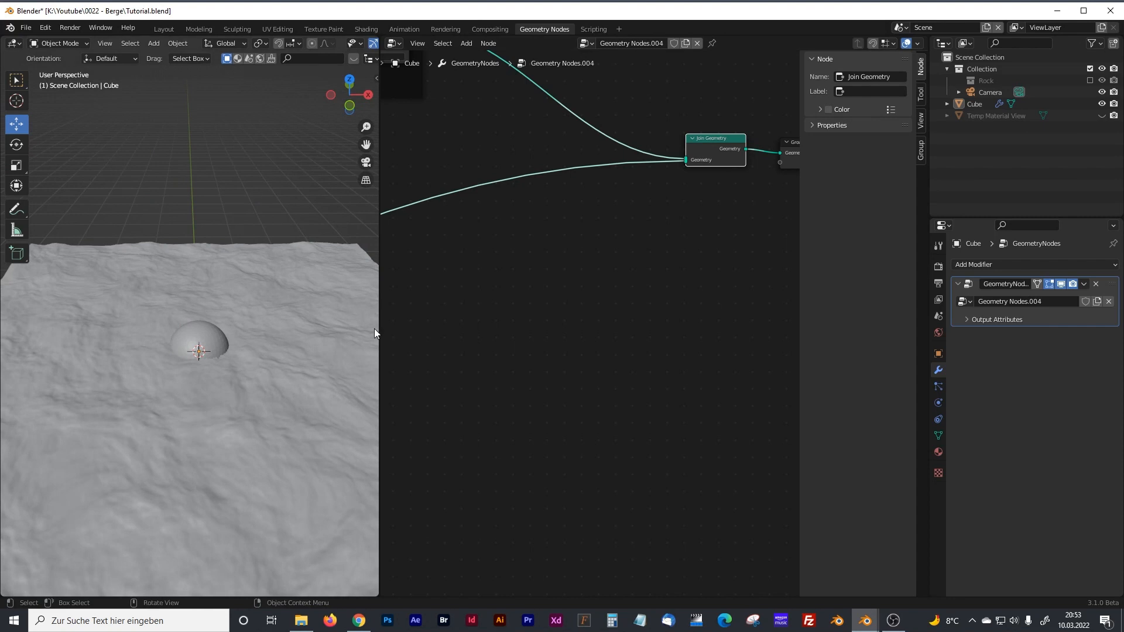
# Step: Set the Ico Sphere's Radius to 100 m
pyautogui.moveTo(375, 332); pyautogui.dragTo(229, 337)
pyautogui.moveTo(287, 352); pyautogui.dragTo(671, 300, button='middle')
pyautogui.moveTo(339, 361); pyautogui.dragTo(681, 303, button='middle')
pyautogui.scroll(5, 340, 374)
pyautogui.moveTo(351, 363); pyautogui.dragTo(493, 387, button='middle')
pyautogui.doubleClick(452, 331)
pyautogui.write('100')
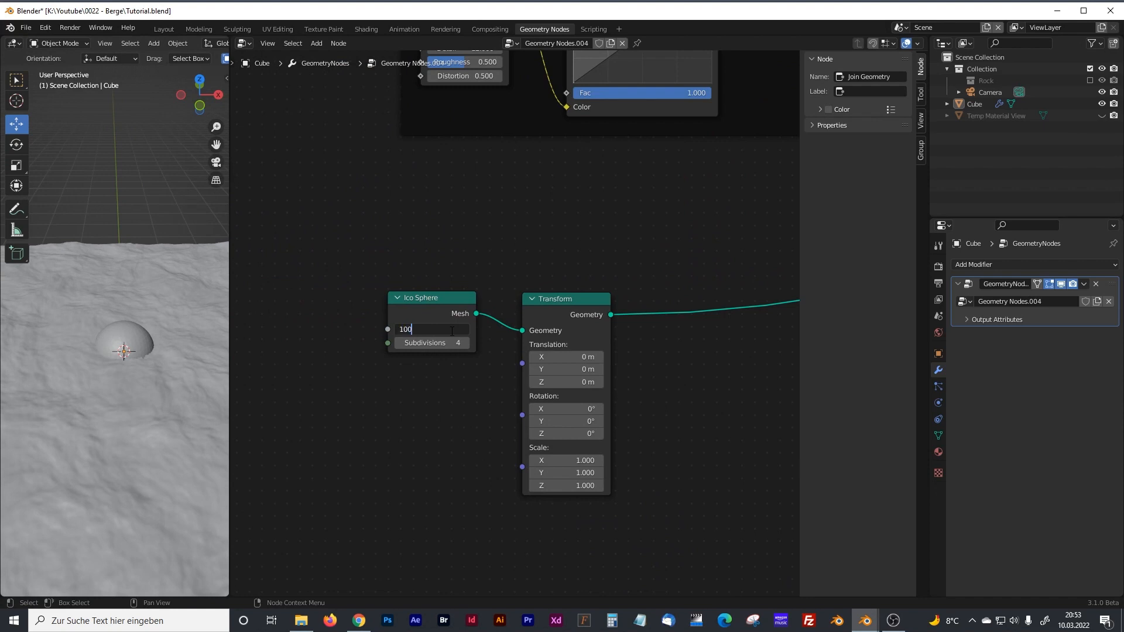
pyautogui.press('Return')
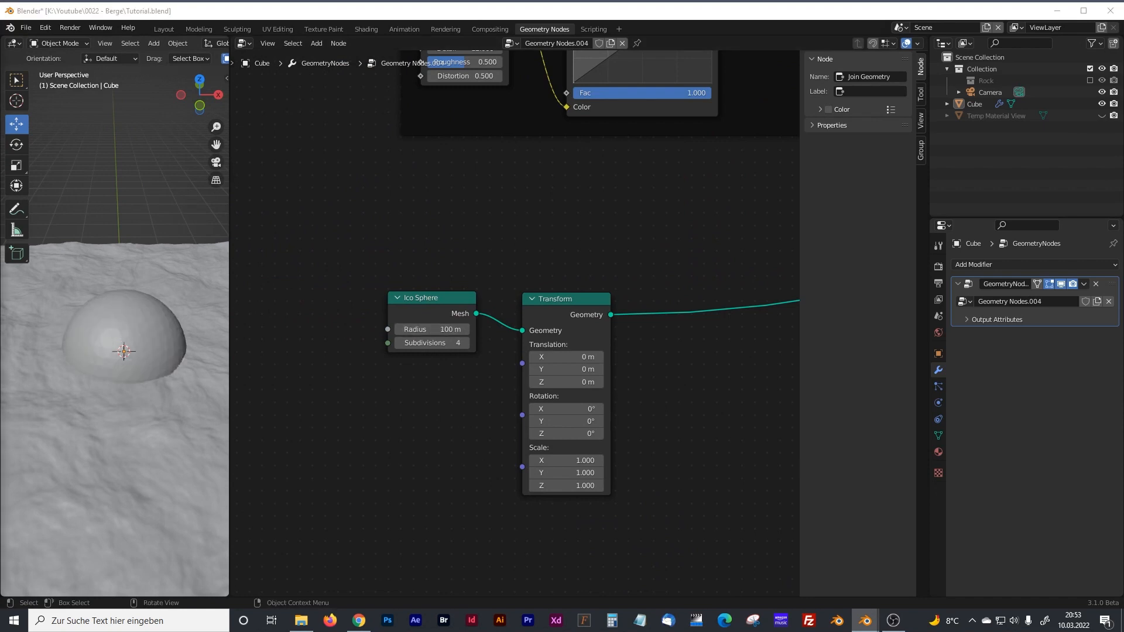
# Step: Move the Ico Sphere and Transform nodes together further to the left to free space behind them
pyautogui.scroll(-2, 484, 374)
pyautogui.moveTo(395, 267); pyautogui.dragTo(548, 375)
pyautogui.moveTo(570, 306); pyautogui.dragTo(382, 333)
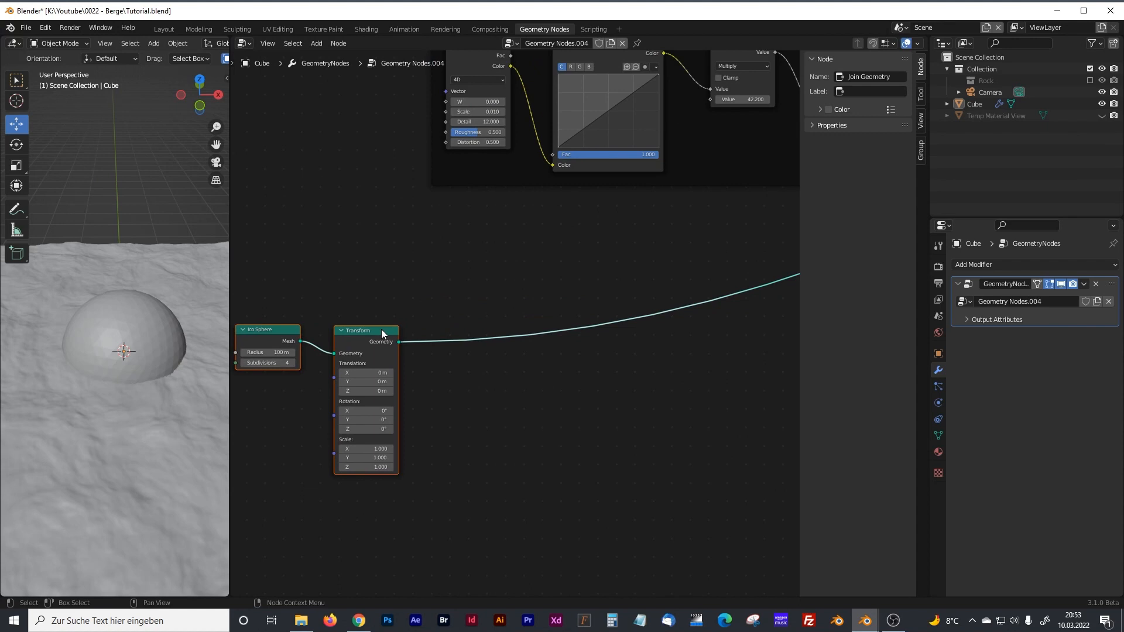
# Step: Add a Geometry Proximity node and drop it onto the link leaving the Transform node
pyautogui.click(492, 395)
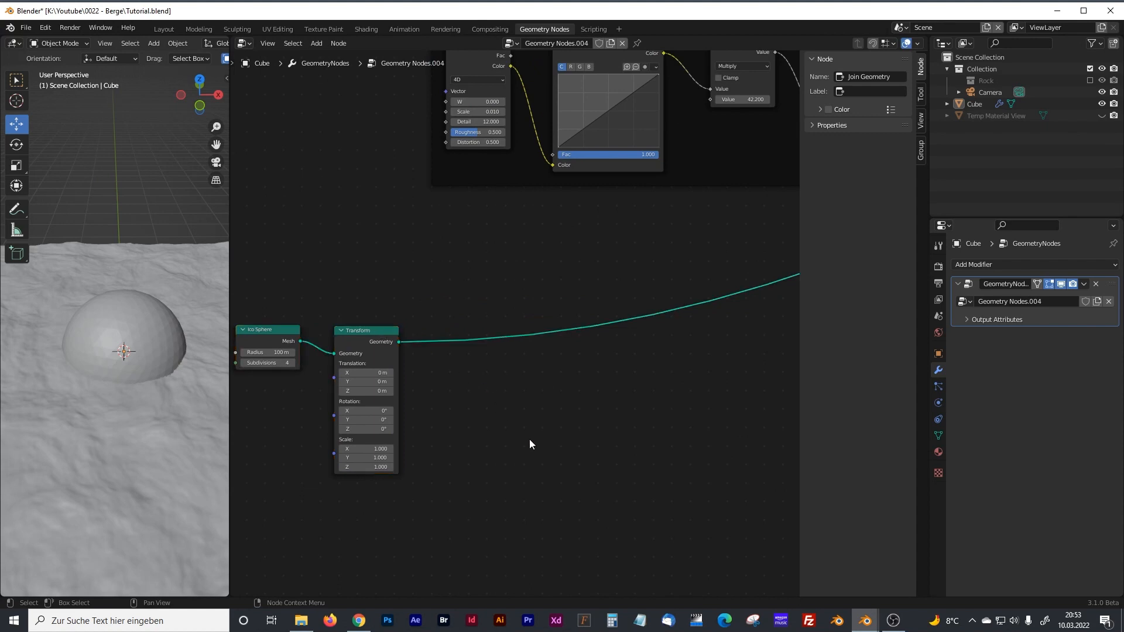
pyautogui.hotkey('shift', 'a')
pyautogui.click(493, 367)
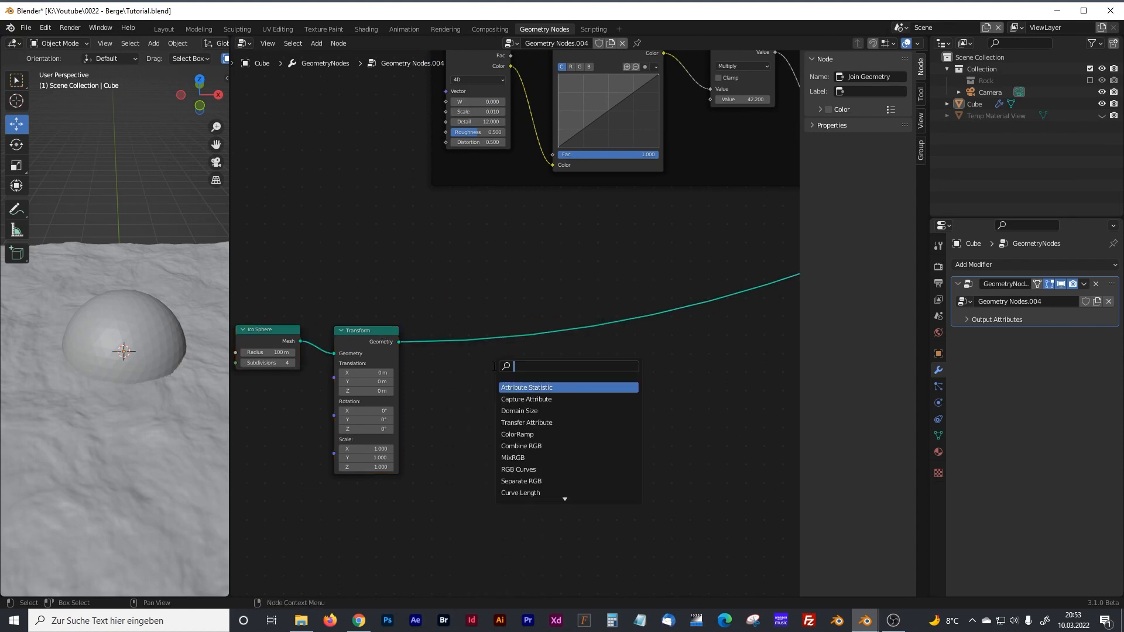
pyautogui.write('geom')
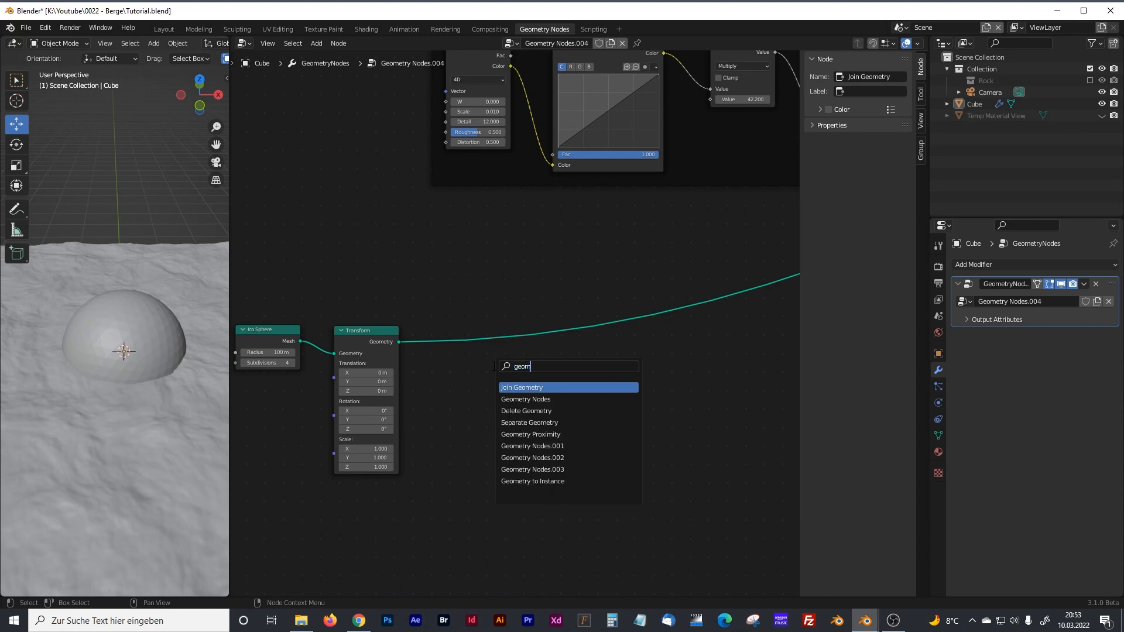
pyautogui.write('e')
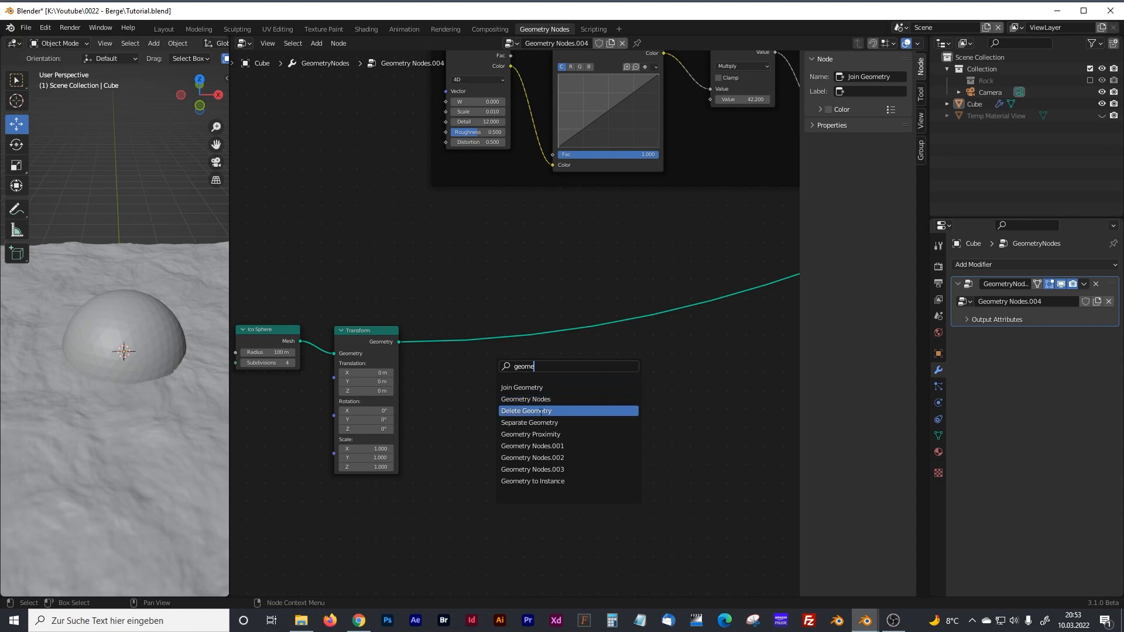
pyautogui.click(532, 434)
pyautogui.click(568, 433)
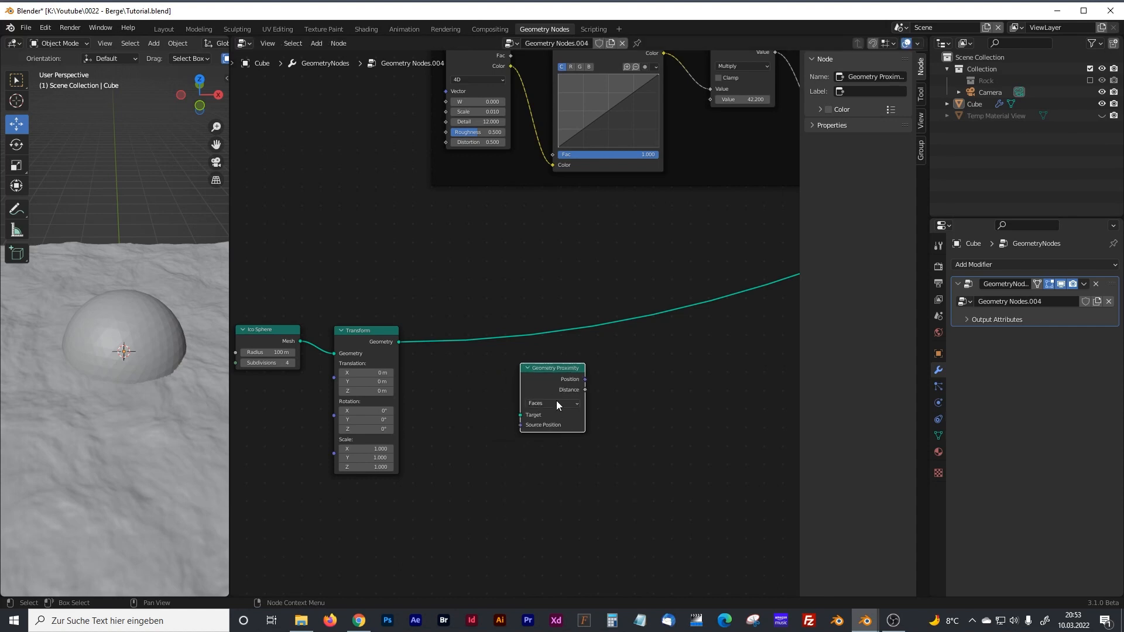
pyautogui.moveTo(549, 332); pyautogui.dragTo(549, 329)
# Step: Cut the invalid link running from the Geometry Proximity node's Position output to Join Geometry
pyautogui.moveTo(693, 392); pyautogui.dragTo(567, 394, button='middle')
pyautogui.moveTo(437, 376); pyautogui.dragTo(609, 324, button='middle')
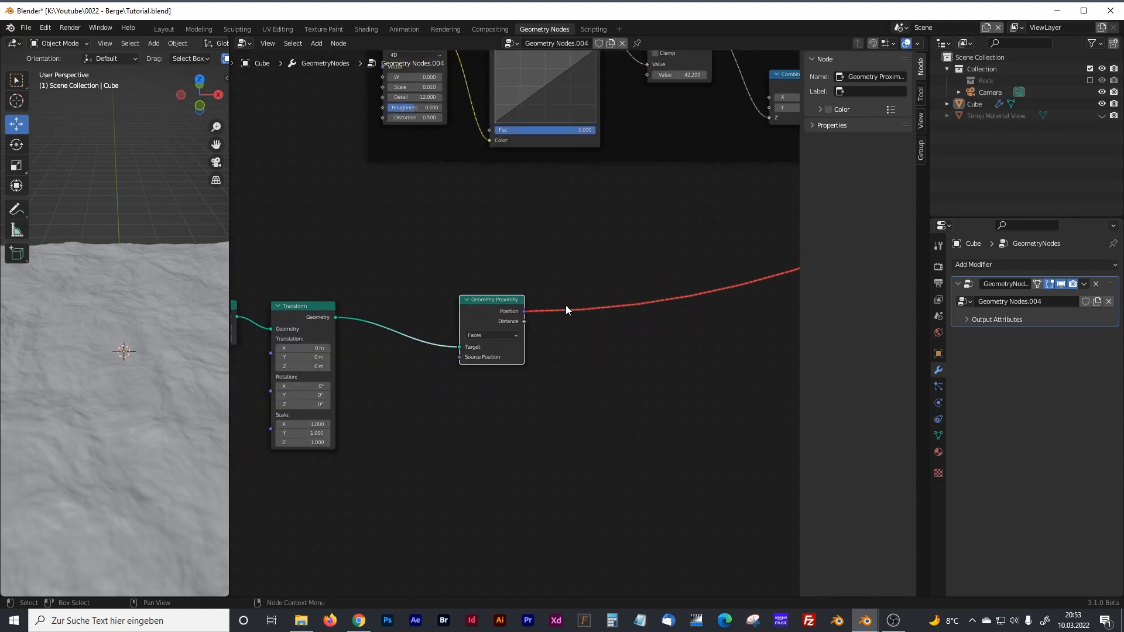
pyautogui.moveTo(561, 301)
pyautogui.keyDown('ctrl'); pyautogui.mouseDown(button='right')
pyautogui.moveTo(575, 329)
pyautogui.moveTo(567, 321)
pyautogui.mouseUp(button='right'); pyautogui.keyUp('ctrl')
# Step: Add a Vector Math node to the right of the Geometry Proximity node
pyautogui.moveTo(643, 332); pyautogui.dragTo(503, 361, button='middle')
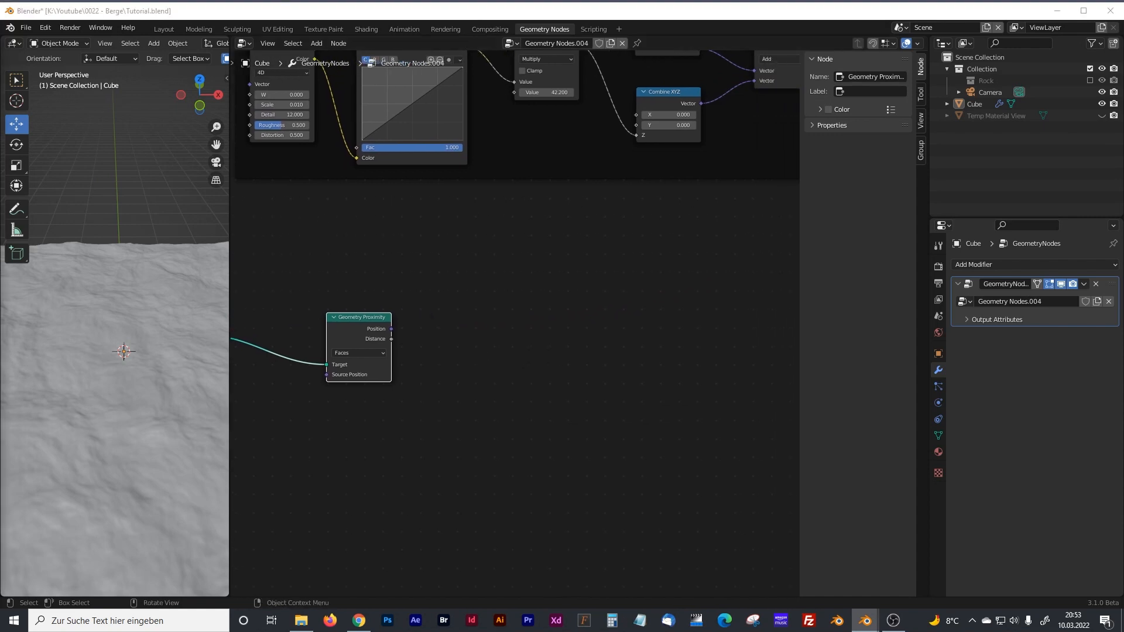
pyautogui.hotkey('shift', 'a')
pyautogui.click(553, 367)
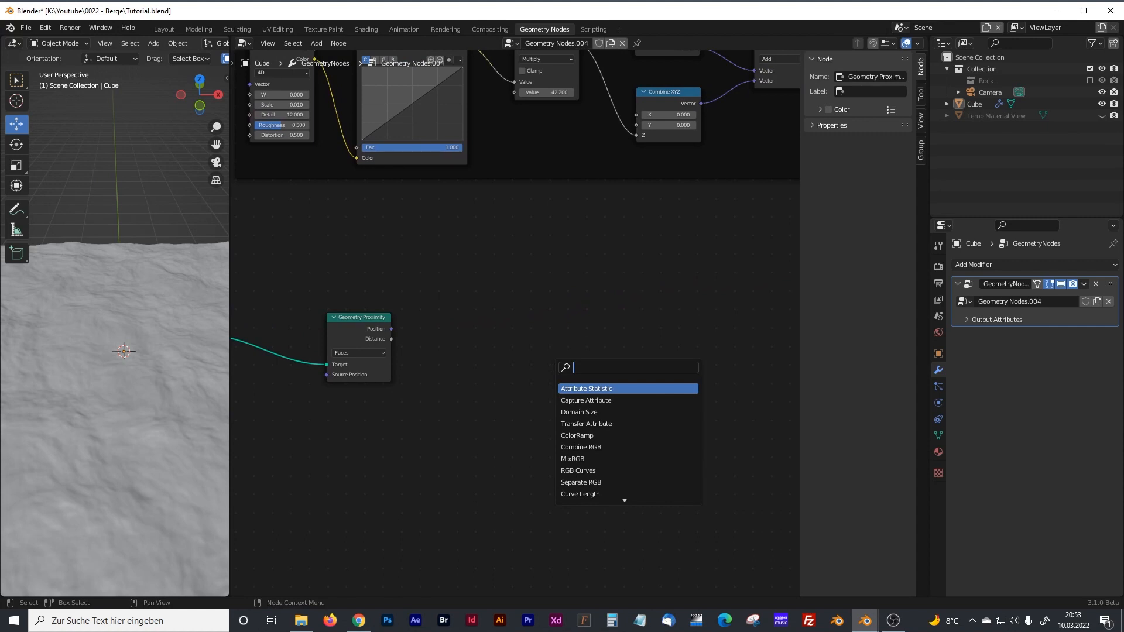
pyautogui.write('vect')
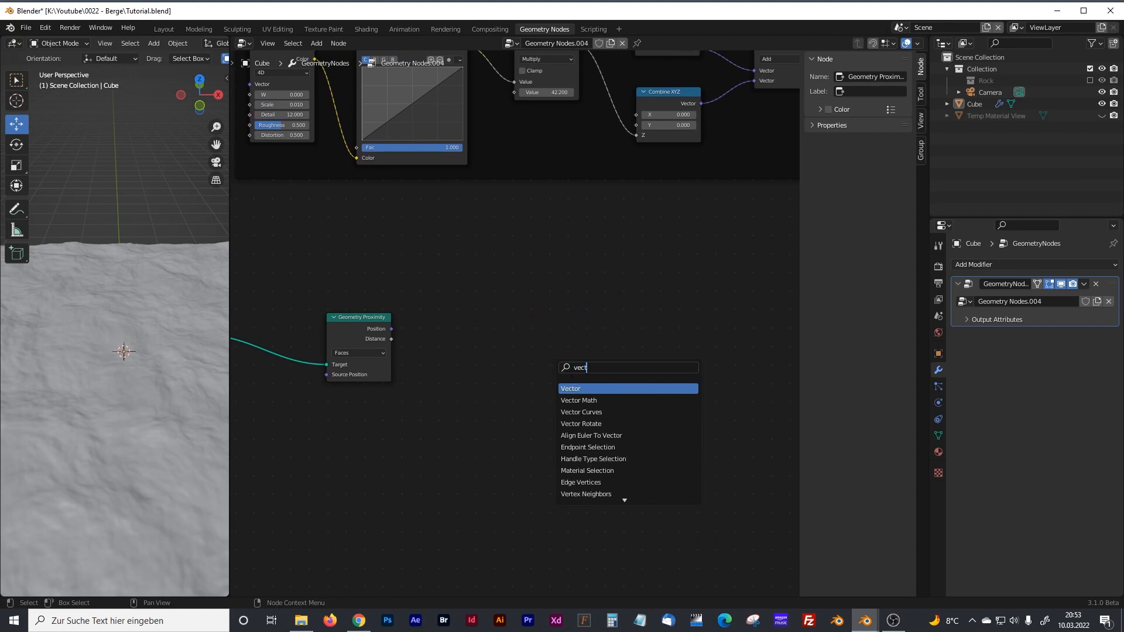
pyautogui.click(580, 401)
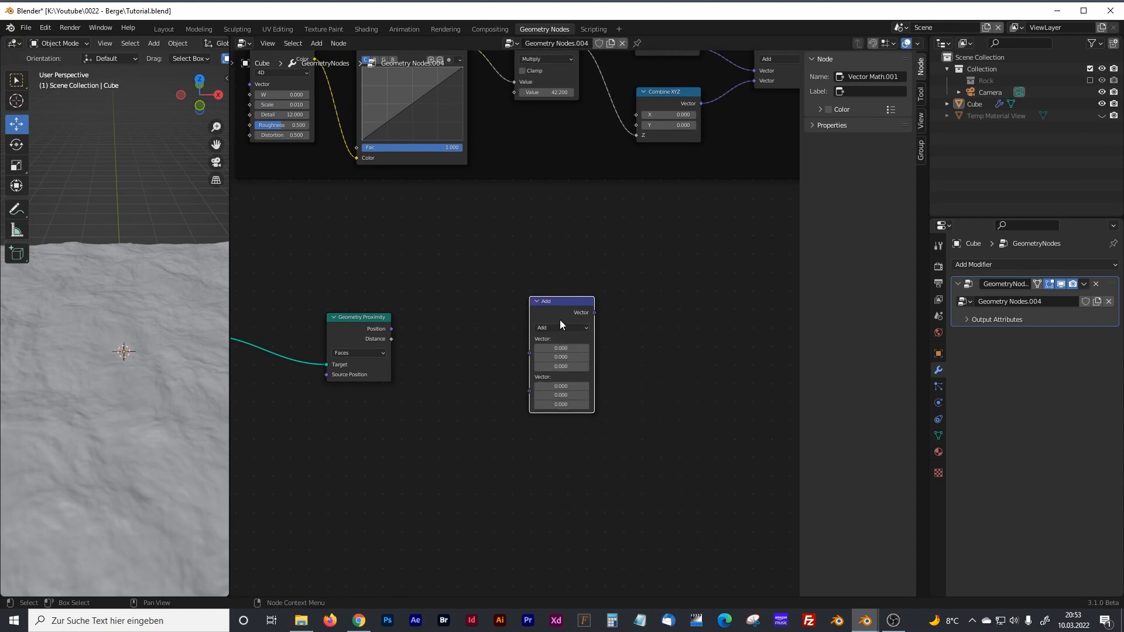
# Step: Examine the node tree from the Geometry Proximity node up to the Landscape frame and back
pyautogui.scroll(-1, 559, 319)
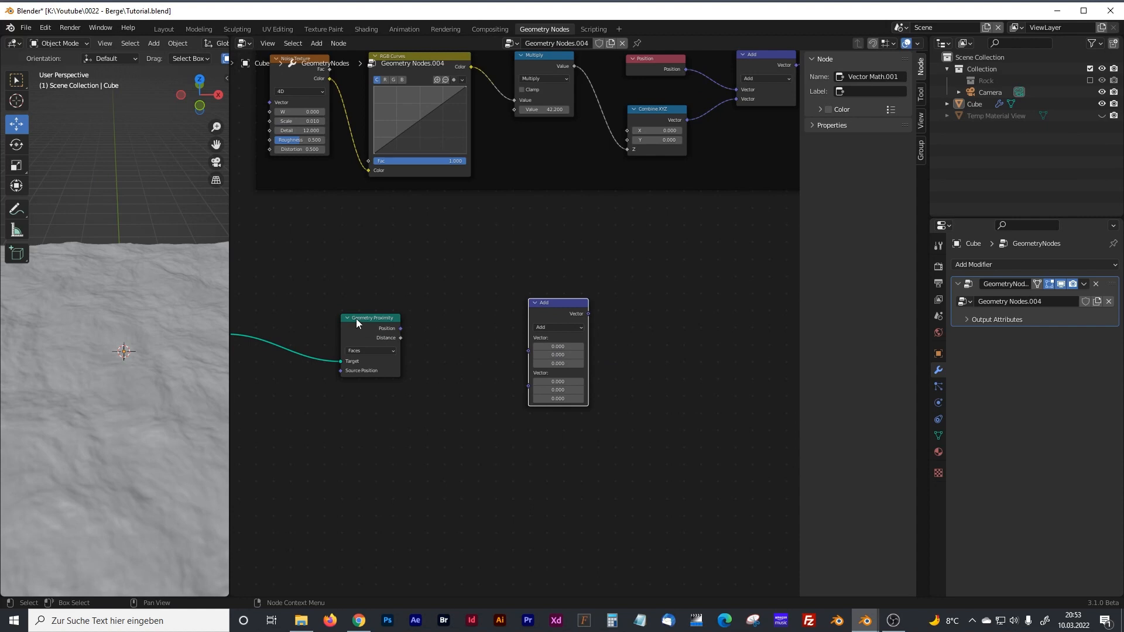
pyautogui.moveTo(616, 301); pyautogui.dragTo(282, 427, button='middle')
pyautogui.moveTo(732, 140); pyautogui.dragTo(446, 291, button='middle')
pyautogui.moveTo(660, 309); pyautogui.dragTo(624, 308, button='middle')
pyautogui.moveTo(434, 396); pyautogui.dragTo(556, 334, button='middle')
pyautogui.moveTo(339, 420); pyautogui.dragTo(580, 335, button='middle')
pyautogui.moveTo(316, 438); pyautogui.dragTo(624, 314, button='middle')
pyautogui.scroll(2, 550, 342)
pyautogui.scroll(1, 612, 321)
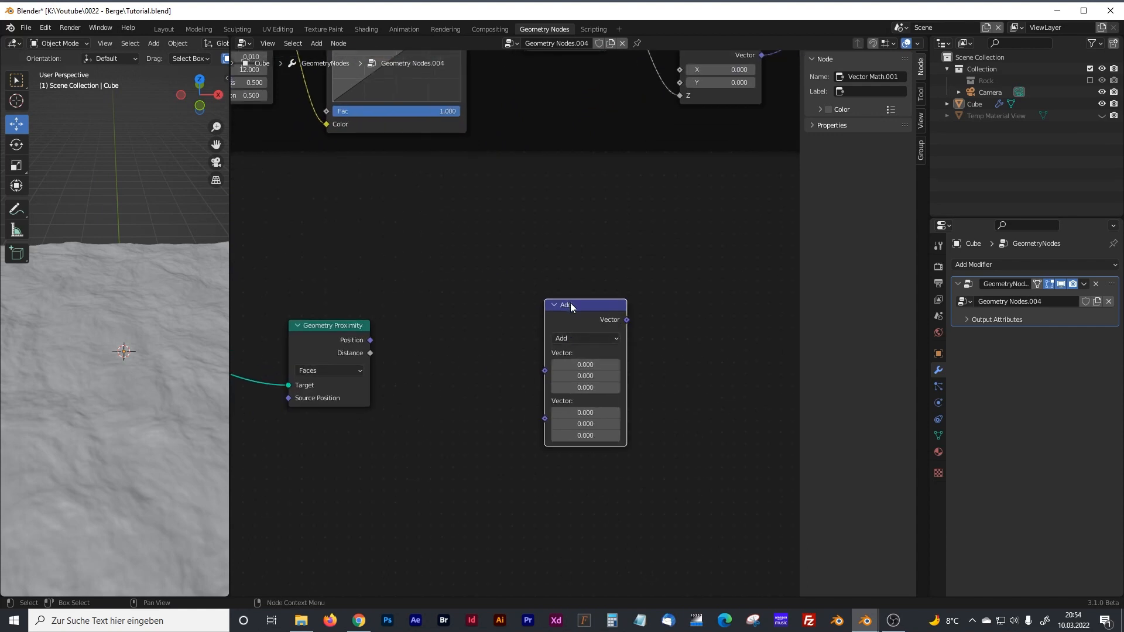
# Step: Switch the new Vector Math node's operation to Distance and move the Geometry Proximity node further down
pyautogui.click(567, 339)
pyautogui.click(581, 339)
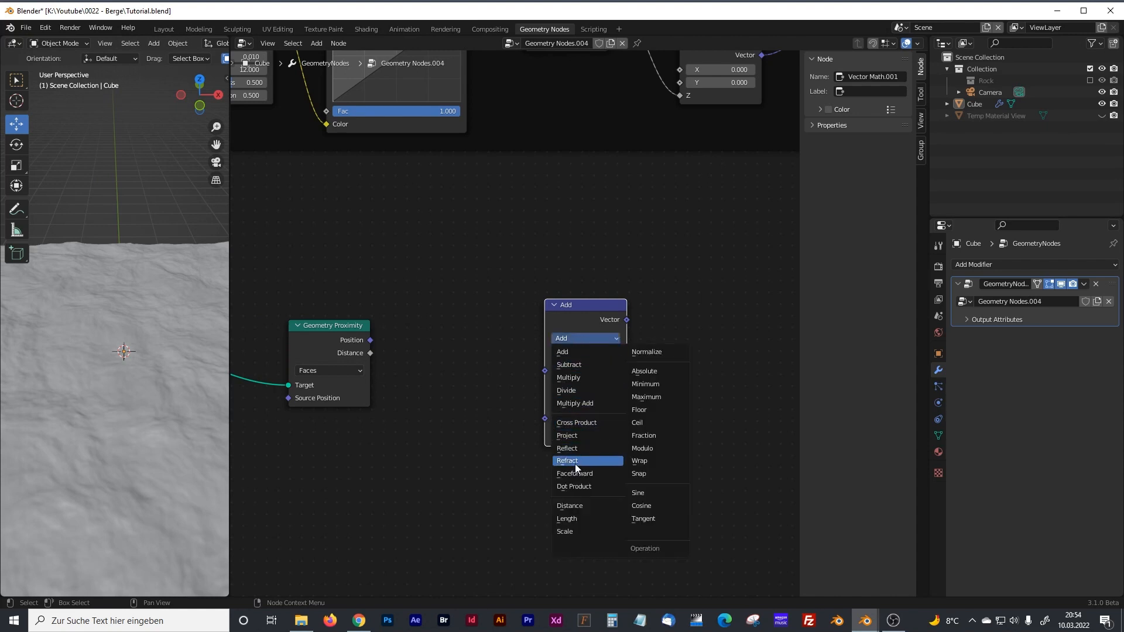
pyautogui.click(571, 506)
pyautogui.scroll(3, 425, 382)
pyautogui.moveTo(421, 375); pyautogui.dragTo(469, 454)
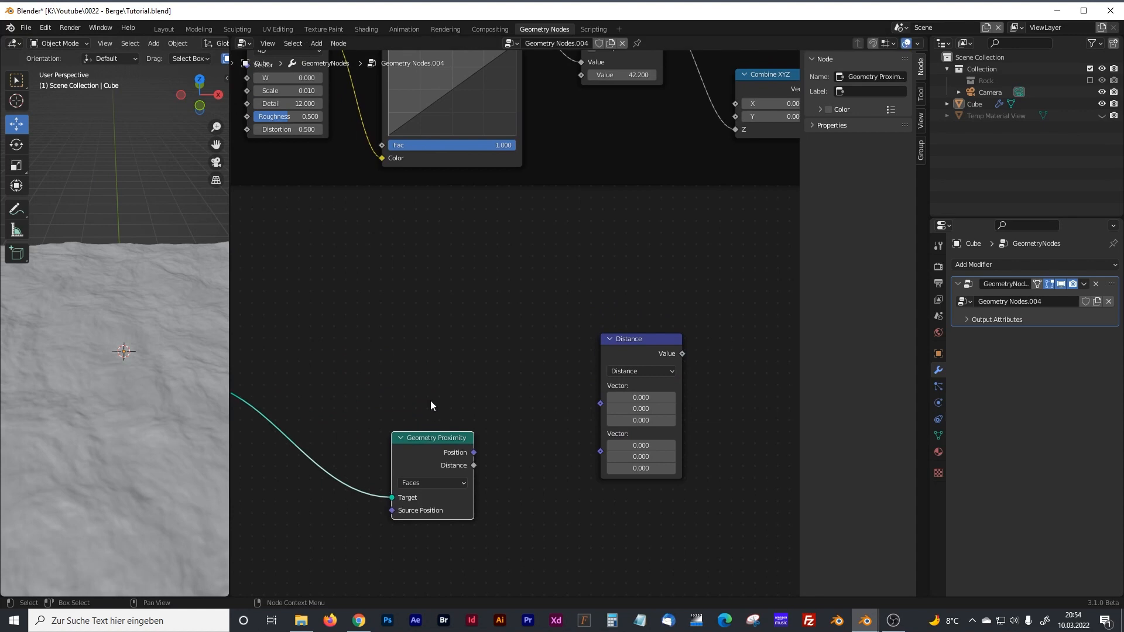
# Step: Add a Position node directly above the Geometry Proximity node
pyautogui.click(440, 377)
pyautogui.hotkey('shift', 'a')
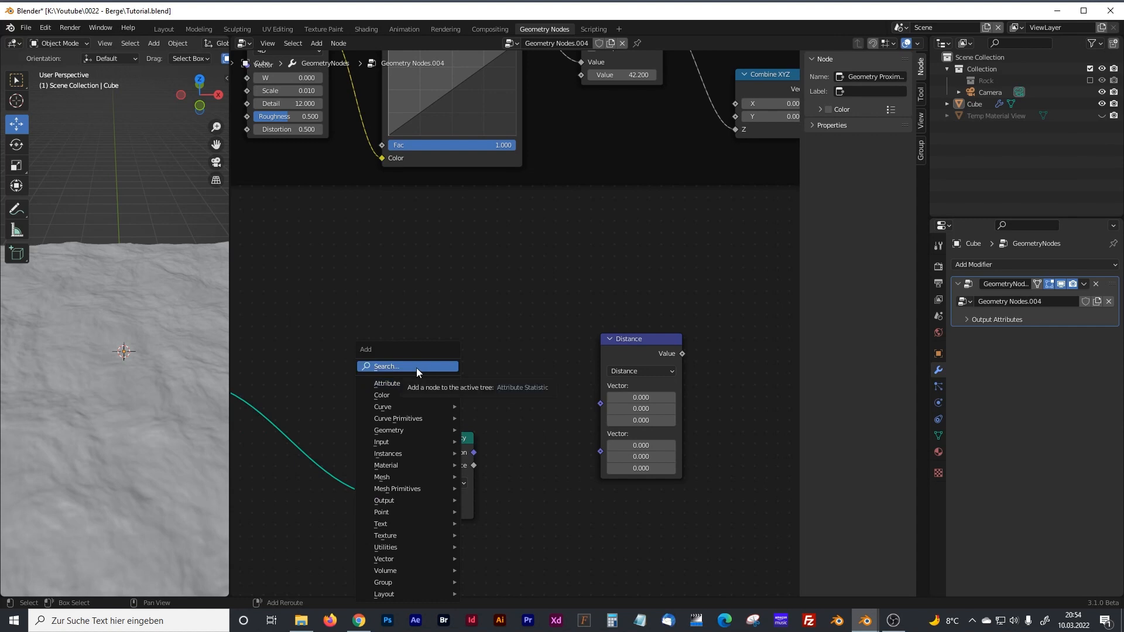
pyautogui.click(417, 367)
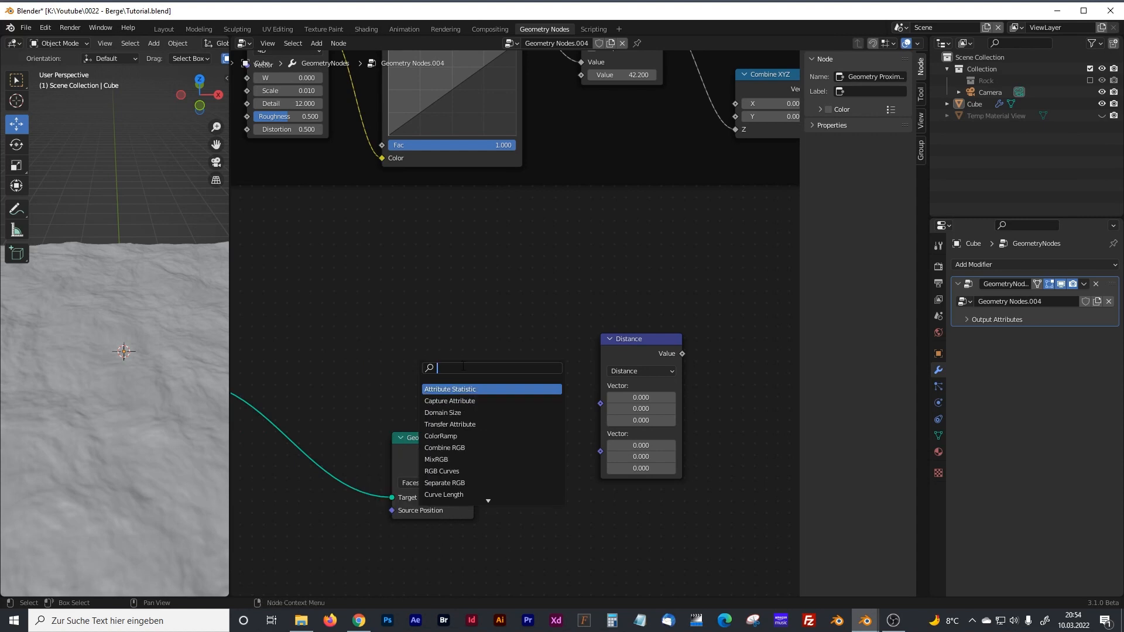
pyautogui.write('pois')
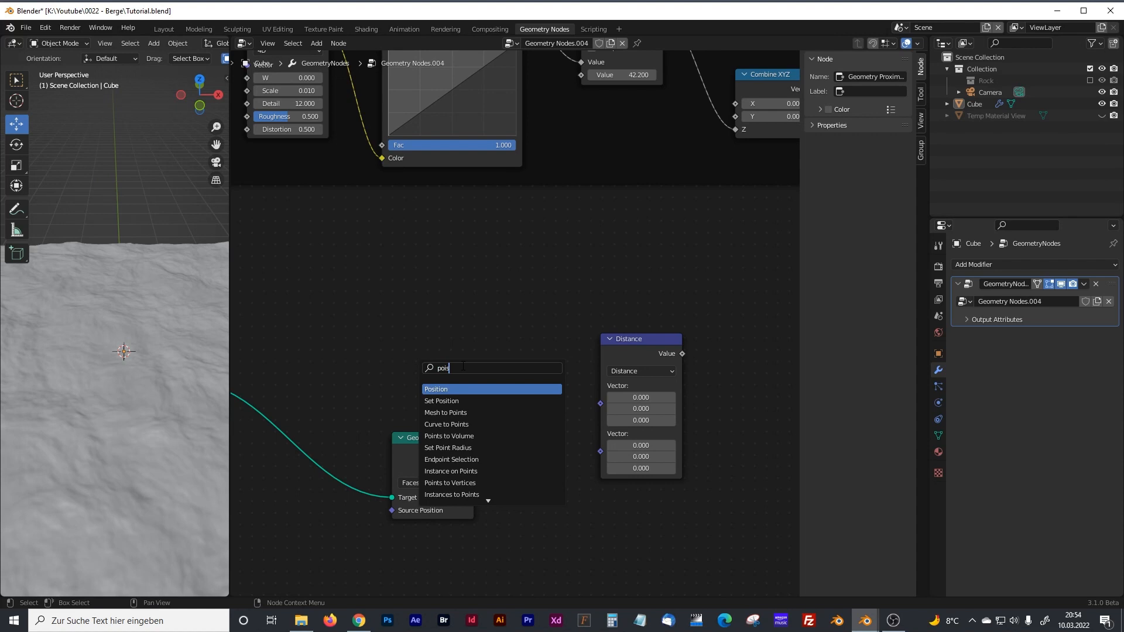
pyautogui.click(451, 389)
pyautogui.click(430, 363)
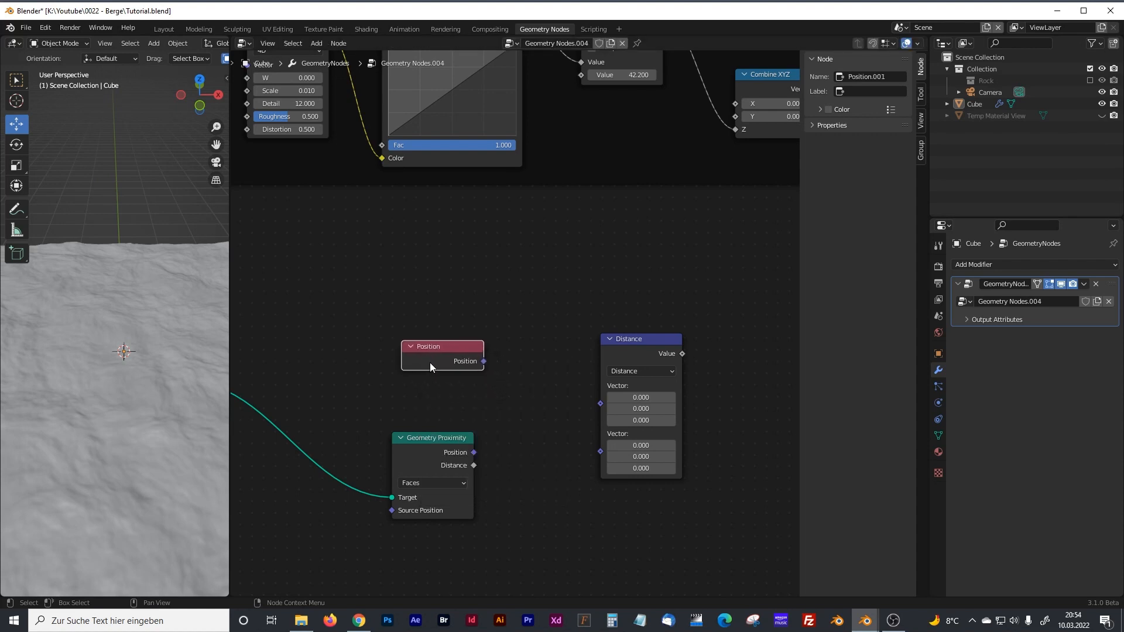
# Step: Connect the Position node and Geometry Proximity's Position output to the Distance node's two Vector inputs, and widen the 3D viewport
pyautogui.moveTo(455, 350); pyautogui.dragTo(601, 403)
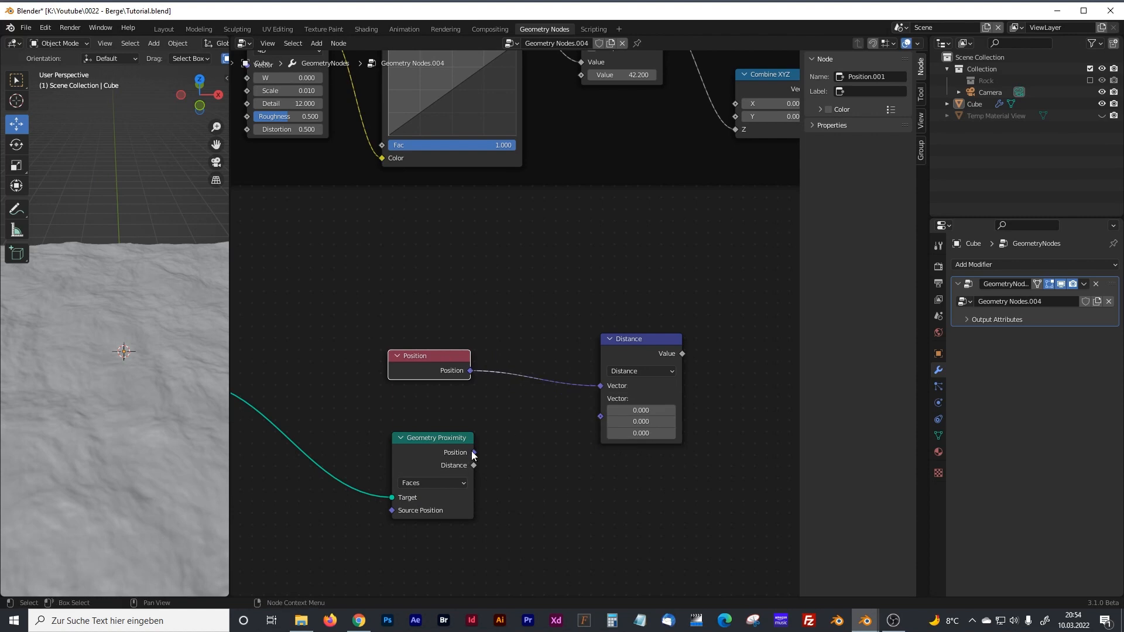
pyautogui.moveTo(473, 452); pyautogui.dragTo(603, 422)
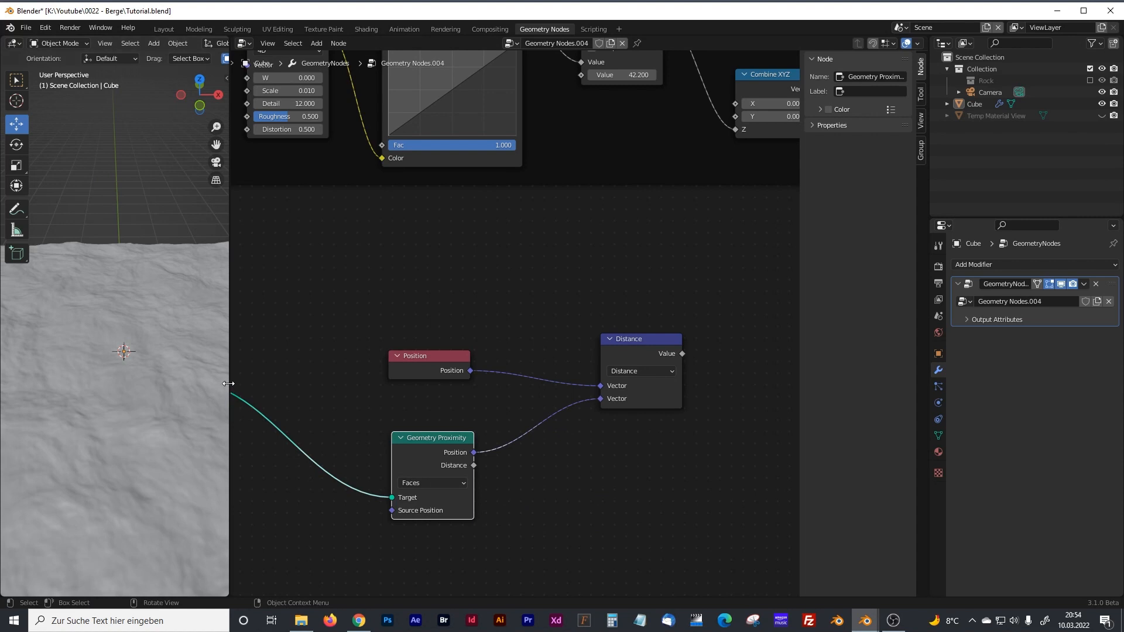
pyautogui.moveTo(227, 385); pyautogui.dragTo(365, 384)
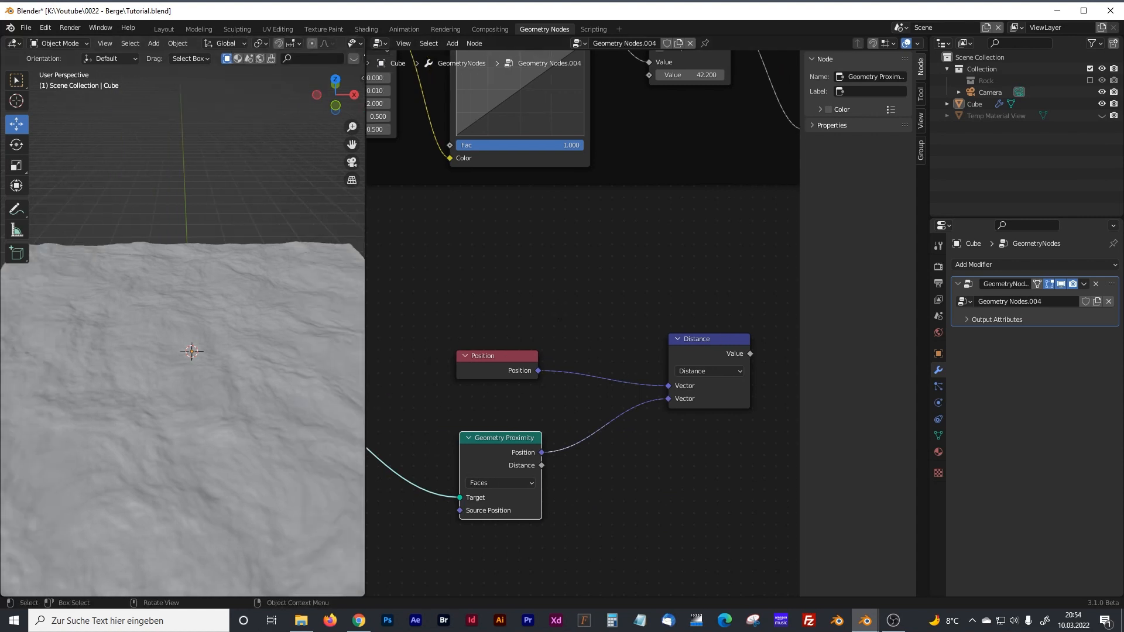
# Step: Move the Position, Combine XYZ and Add nodes of the Noise Displacement frame further right to make room after the Multiply node
pyautogui.scroll(-4, 630, 299)
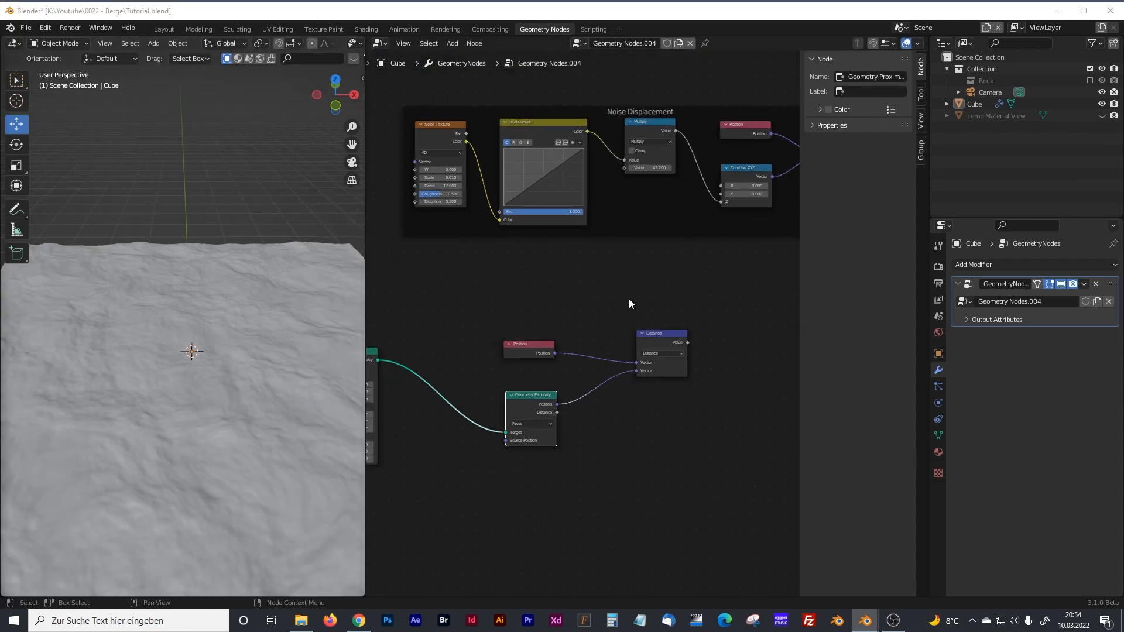
pyautogui.moveTo(526, 360); pyautogui.dragTo(502, 378, button='middle')
pyautogui.click(586, 222)
pyautogui.keyDown('shift'); pyautogui.click(585, 265); pyautogui.keyUp('shift')
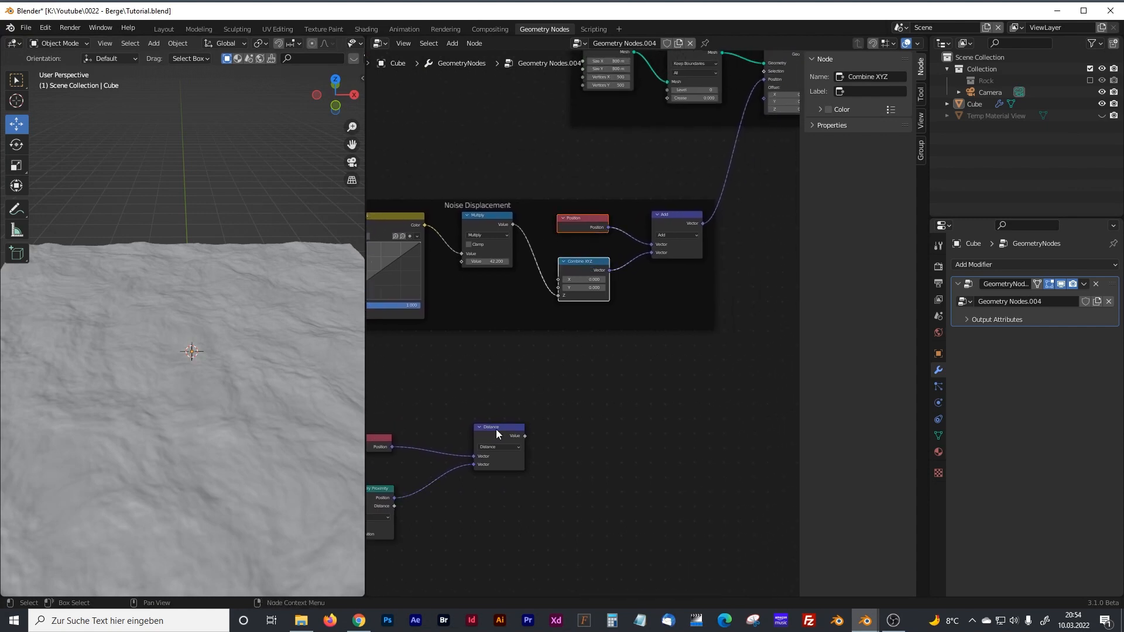
pyautogui.scroll(-2, 477, 413)
pyautogui.moveTo(478, 413); pyautogui.dragTo(534, 398, button='middle')
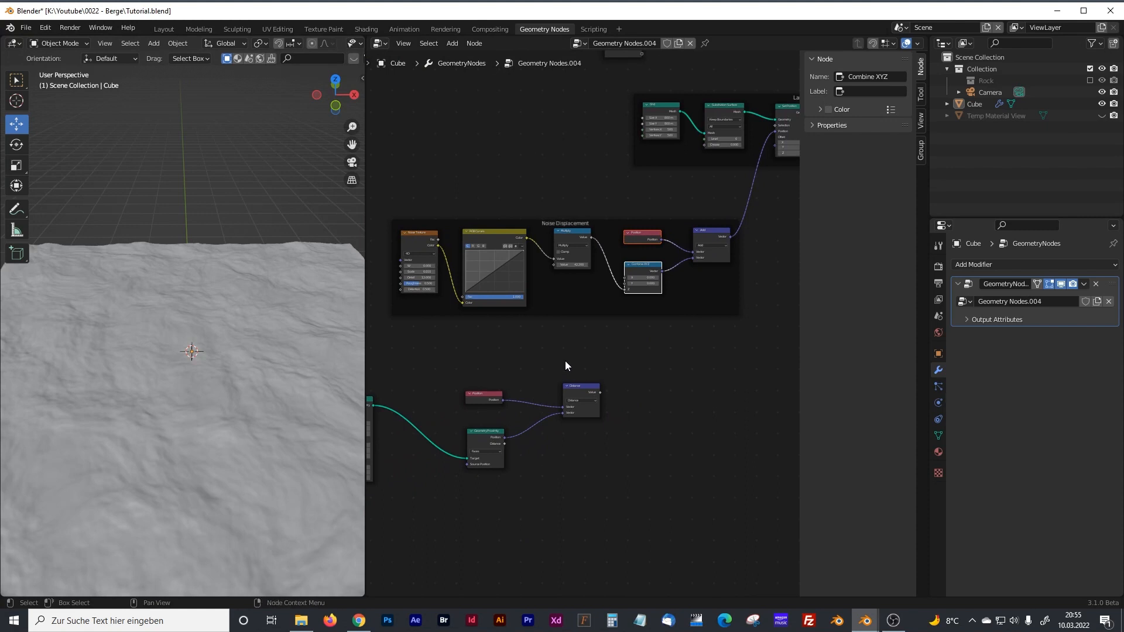
pyautogui.moveTo(565, 361); pyautogui.dragTo(470, 423, button='middle')
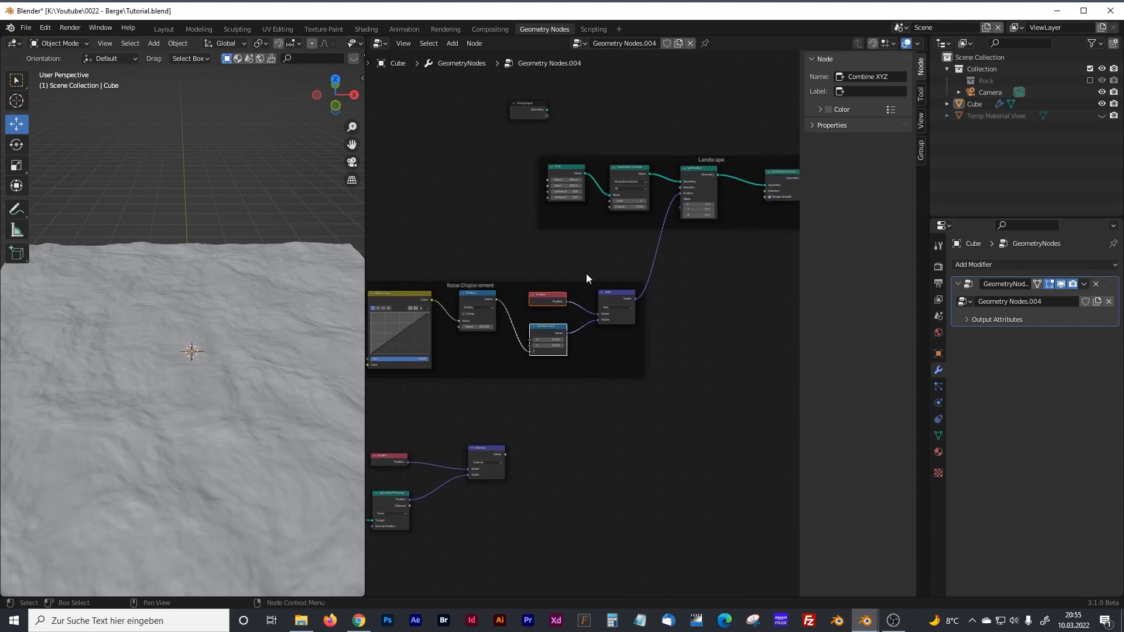
pyautogui.click(627, 294)
pyautogui.keyDown('shift'); pyautogui.click(550, 300); pyautogui.keyUp('shift')
pyautogui.keyDown('shift'); pyautogui.moveTo(543, 327); pyautogui.dragTo(667, 326); pyautogui.keyUp('shift')
pyautogui.click(535, 349)
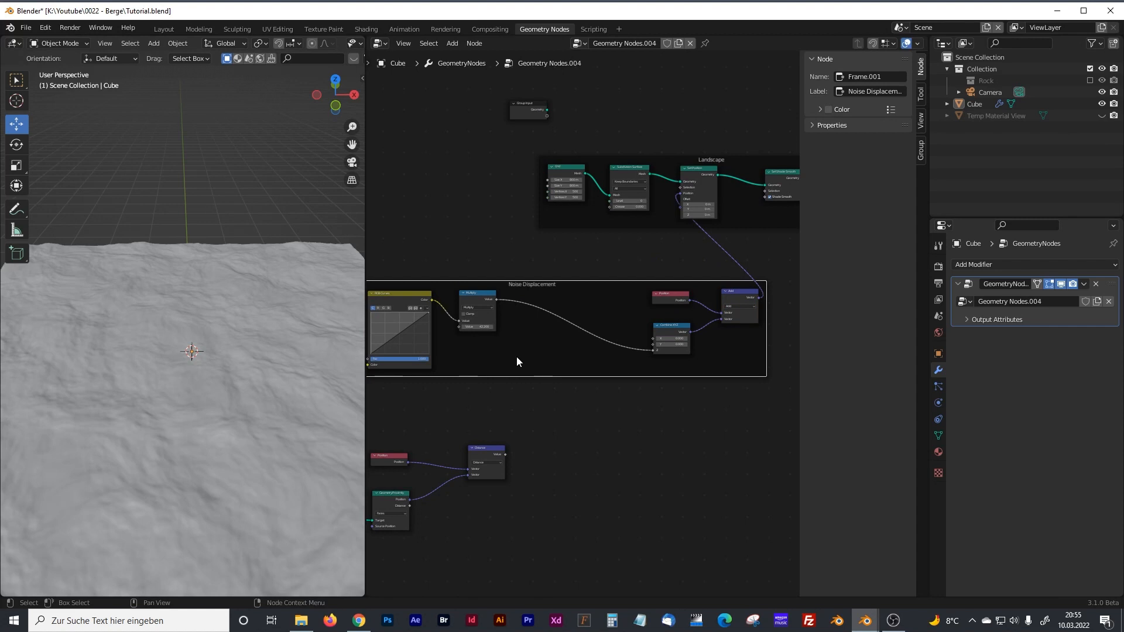
# Step: Insert a Map Range node on the link between the Multiply and Combine XYZ nodes
pyautogui.scroll(2, 505, 355)
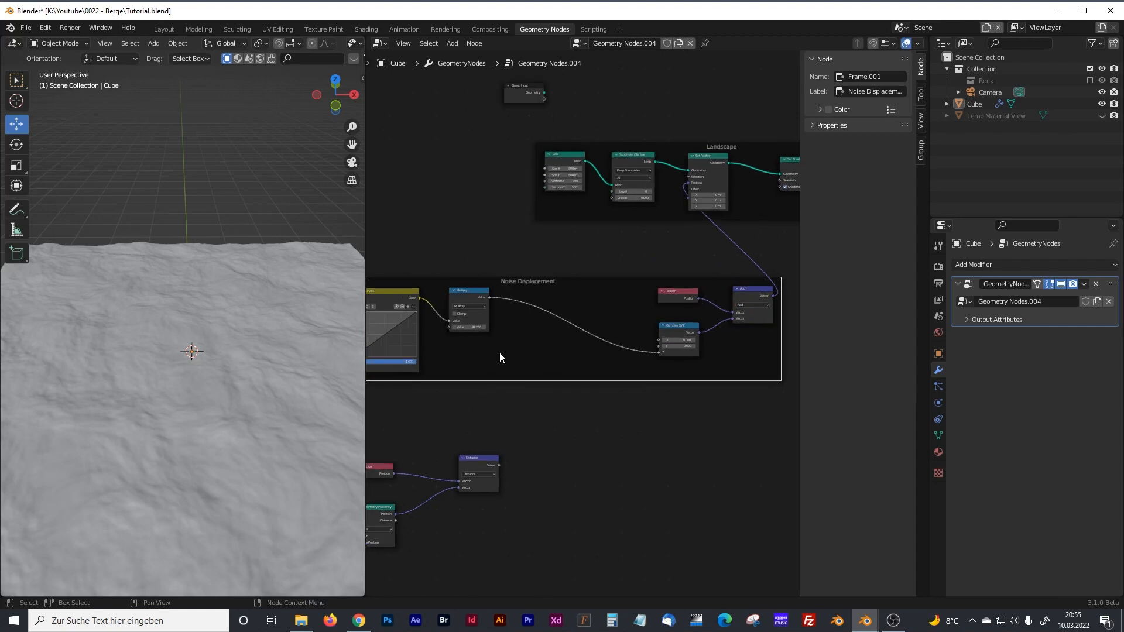
pyautogui.hotkey('shift', 'a')
pyautogui.write('map')
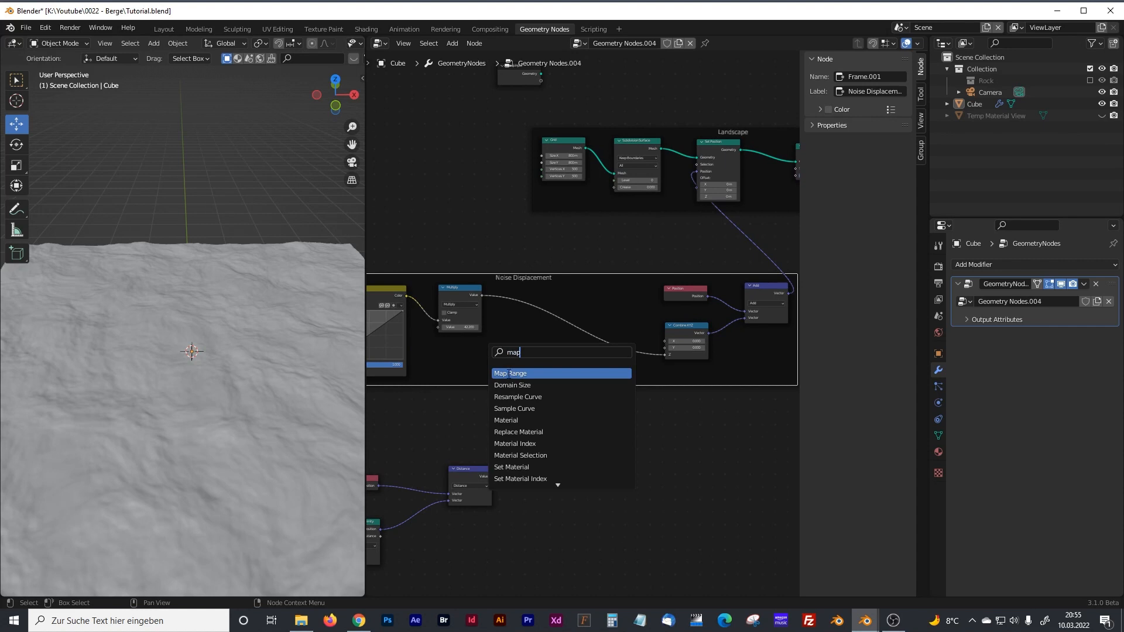
pyautogui.click(506, 372)
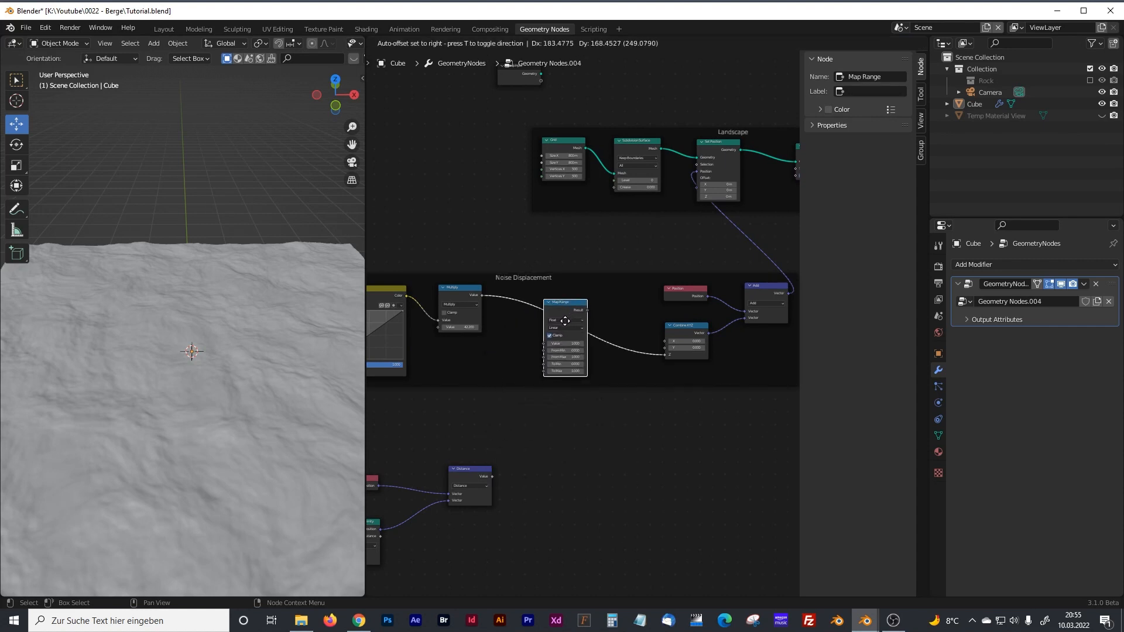
pyautogui.click(564, 321)
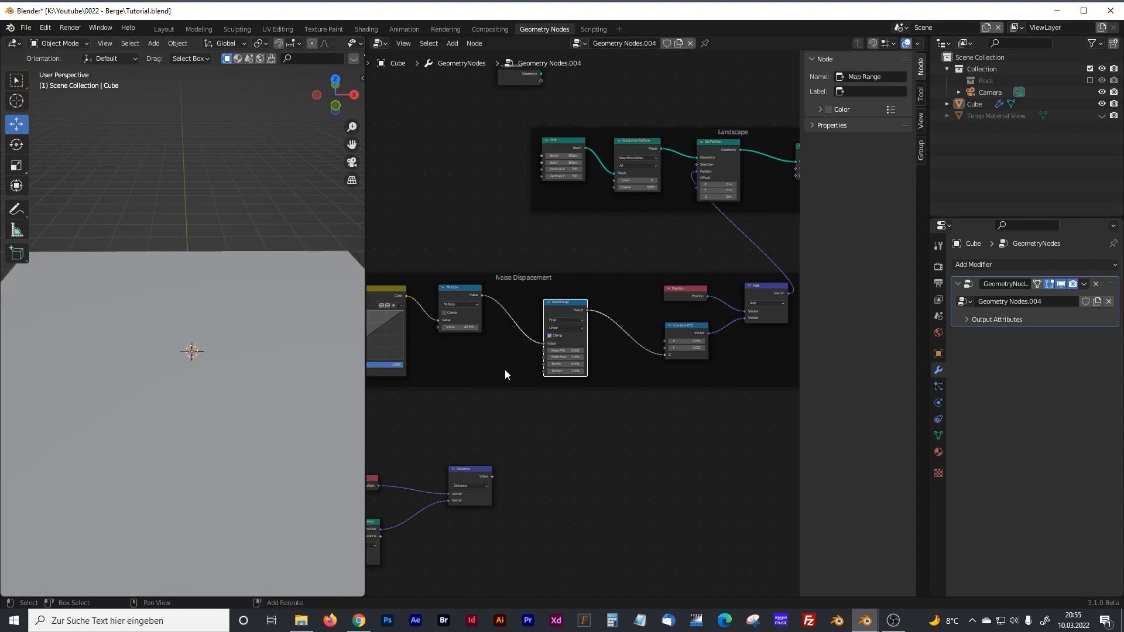
# Step: Compare the terrain with Clamp on and off, and leave Clamp disabled on the Map Range node
pyautogui.scroll(4, 507, 370)
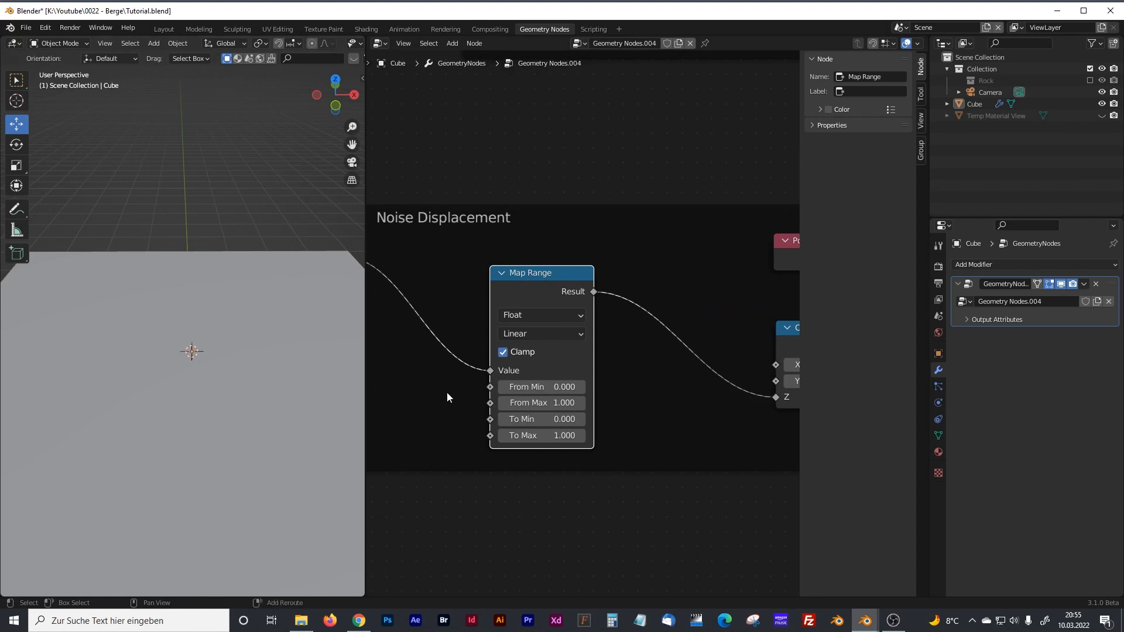
pyautogui.moveTo(447, 392); pyautogui.dragTo(498, 375, button='middle')
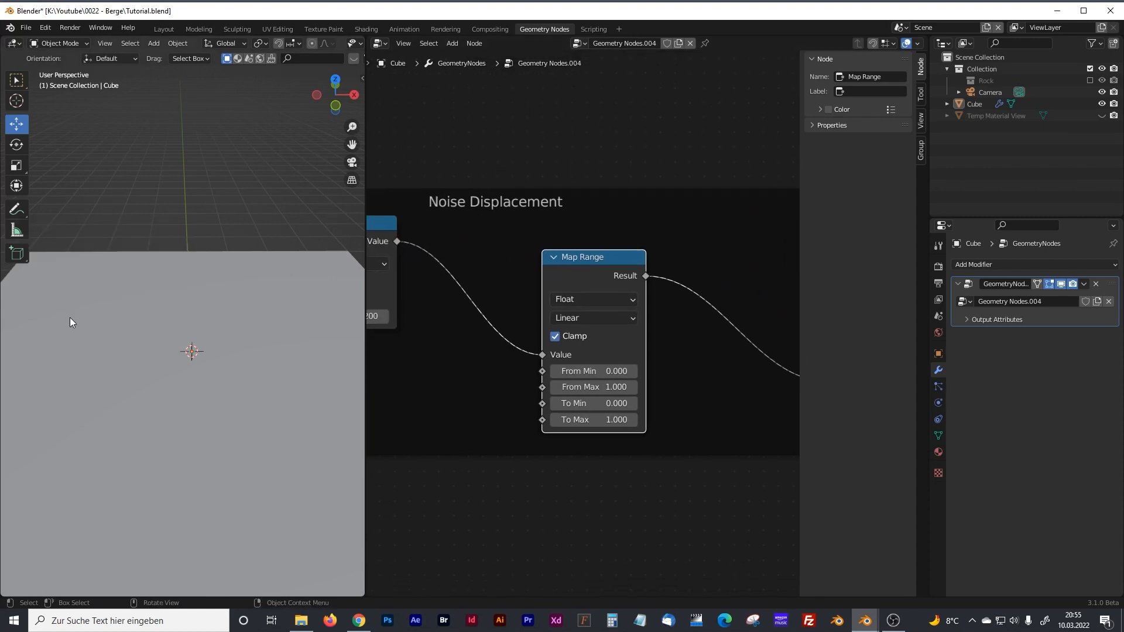
pyautogui.click(556, 338)
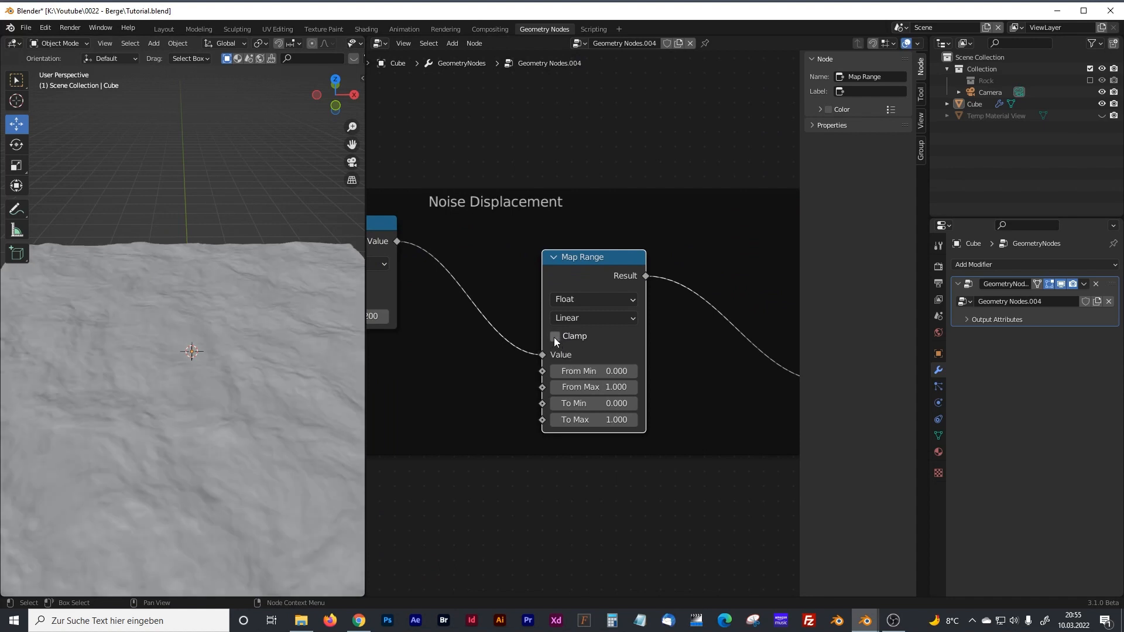
pyautogui.click(554, 338)
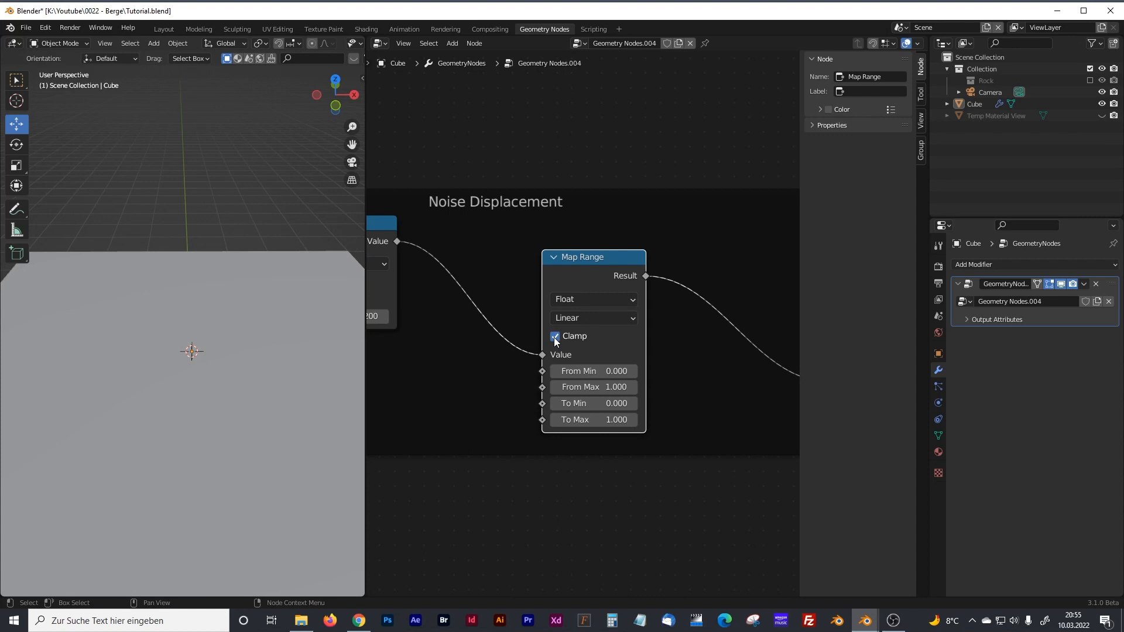
pyautogui.moveTo(287, 275); pyautogui.dragTo(236, 291, button='middle')
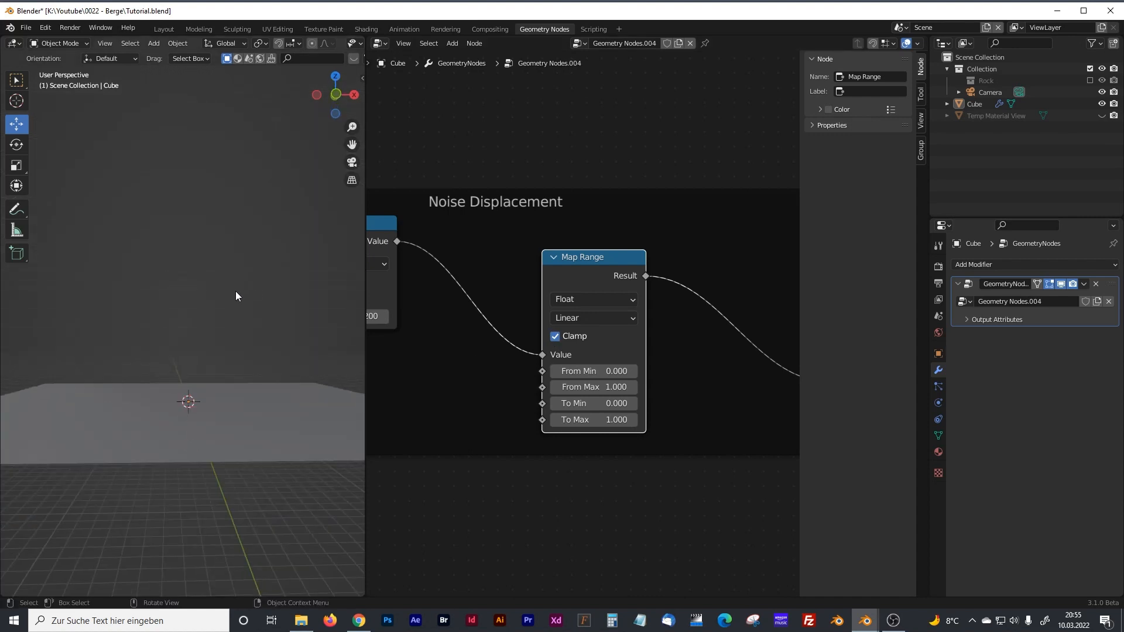
pyautogui.click(557, 339)
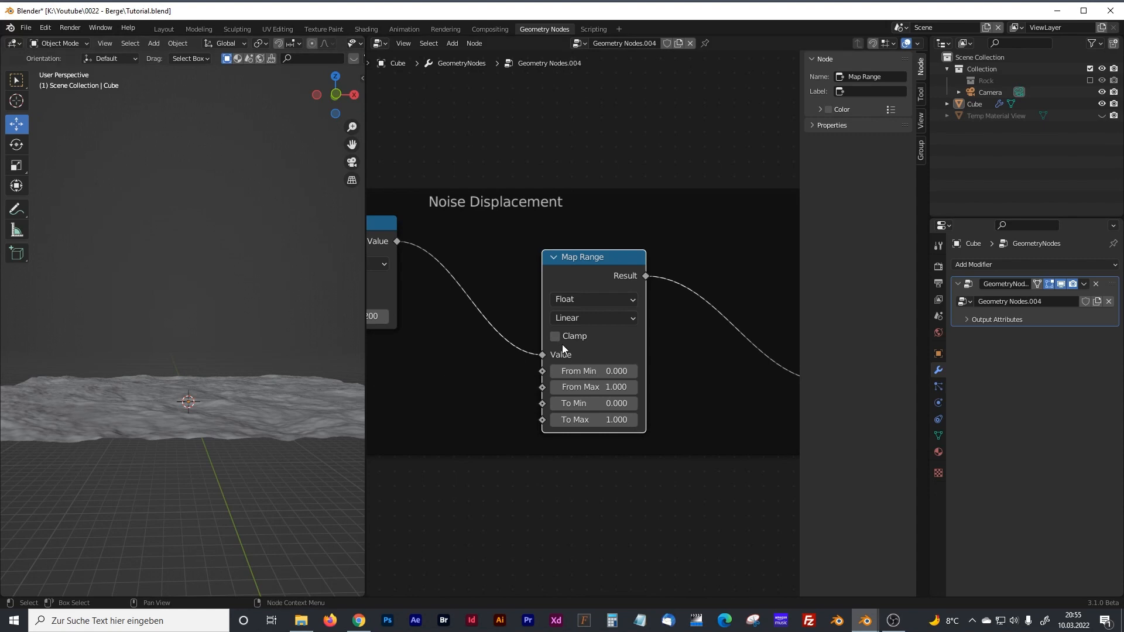
# Step: Connect the Distance node's Value output to the Map Range node's From Max input
pyautogui.moveTo(455, 475); pyautogui.dragTo(518, 370, button='middle')
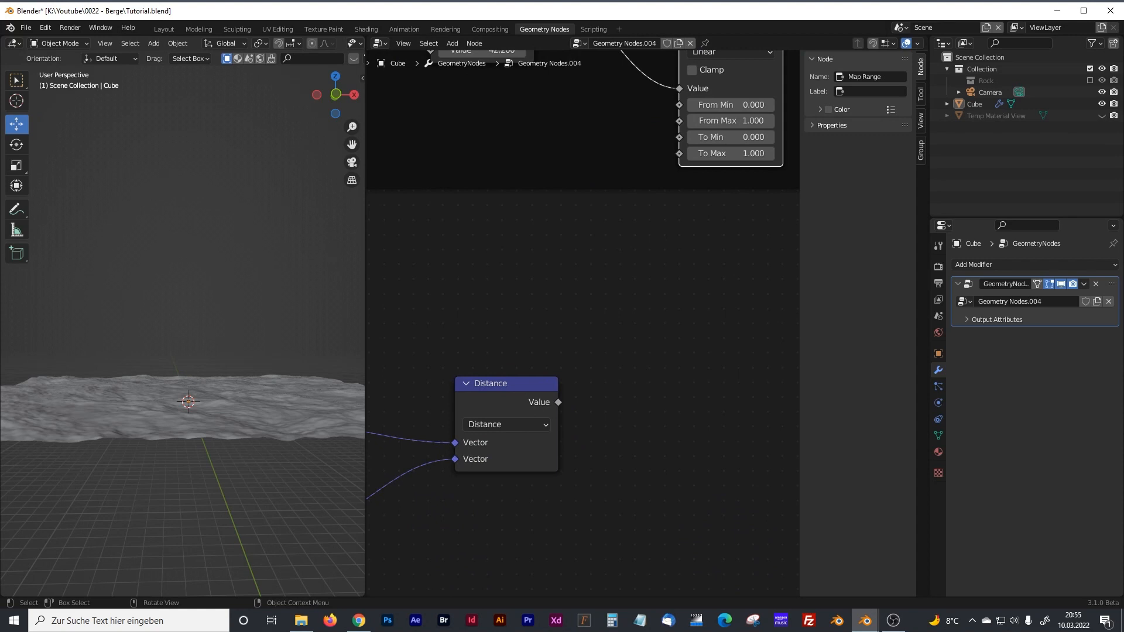
pyautogui.moveTo(559, 402); pyautogui.dragTo(675, 188)
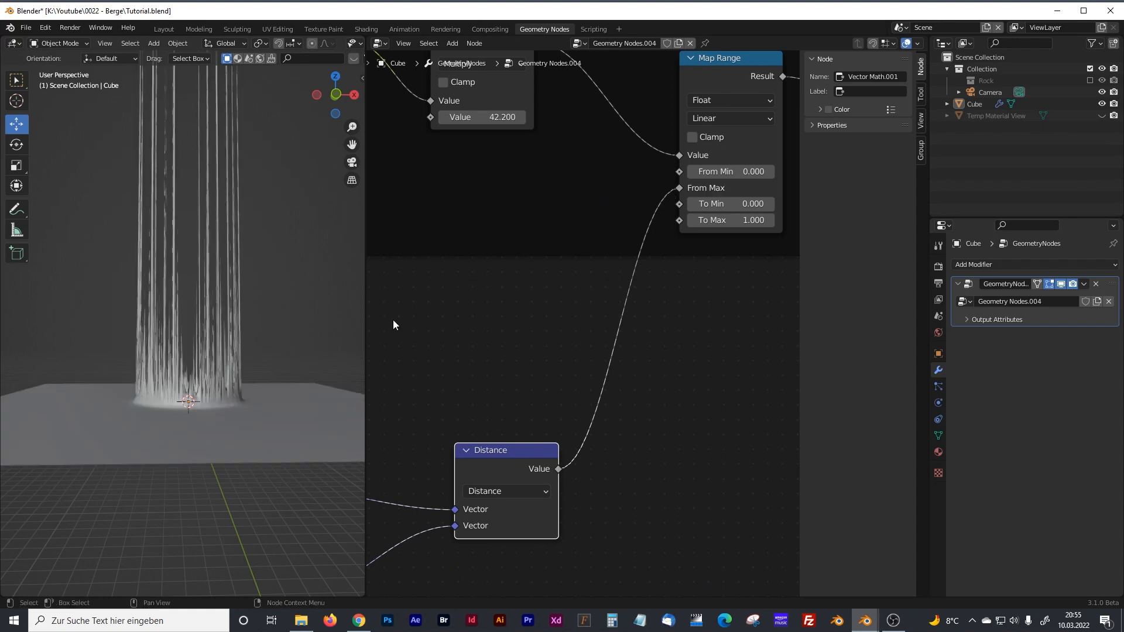
pyautogui.moveTo(369, 326); pyautogui.dragTo(450, 327)
pyautogui.moveTo(381, 352); pyautogui.dragTo(337, 400, button='middle')
pyautogui.scroll(-2, 324, 395)
pyautogui.moveTo(446, 364); pyautogui.dragTo(372, 345)
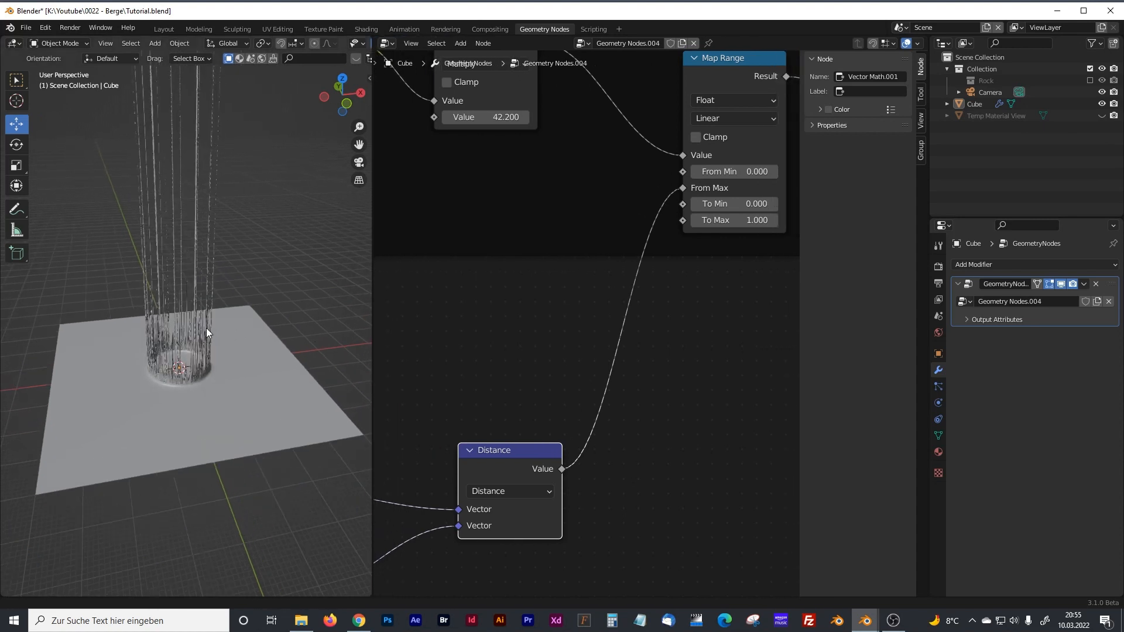
pyautogui.keyDown('shift'); pyautogui.moveTo(206, 328); pyautogui.dragTo(203, 329, button='middle'); pyautogui.keyUp('shift')
# Step: Examine the displacement spikes in the front view alongside the Ico Sphere and Transform nodes that drive them
pyautogui.scroll(-4, 442, 380)
pyautogui.moveTo(443, 394); pyautogui.dragTo(565, 332, button='middle')
pyautogui.moveTo(447, 419); pyautogui.dragTo(563, 359, button='middle')
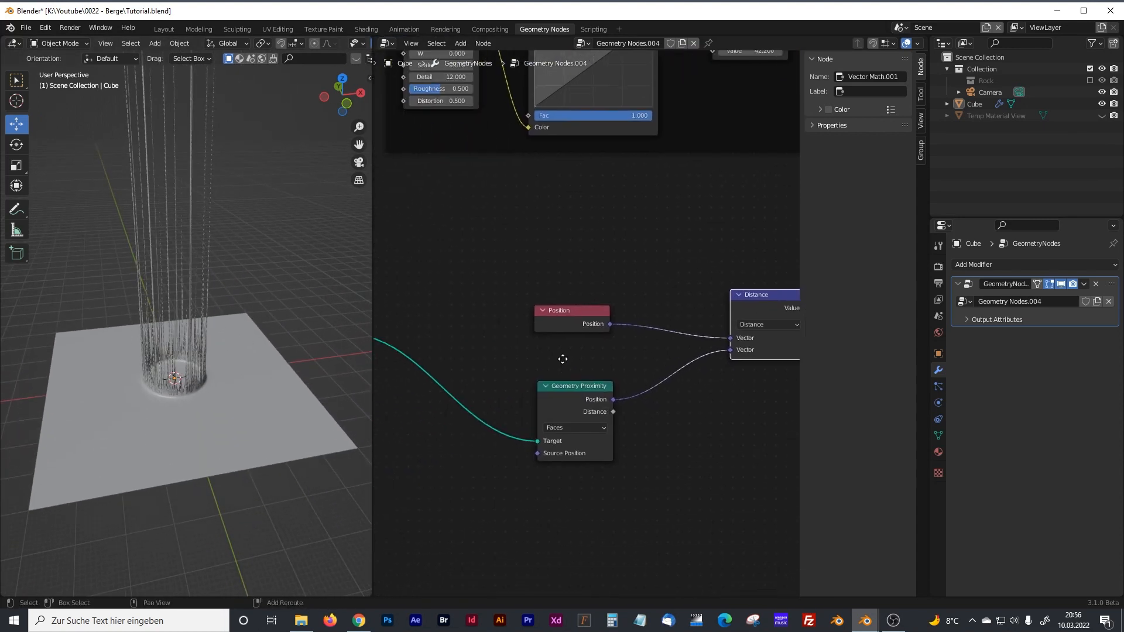
pyautogui.moveTo(397, 367); pyautogui.dragTo(508, 353, button='middle')
pyautogui.moveTo(342, 326); pyautogui.dragTo(424, 313, button='middle')
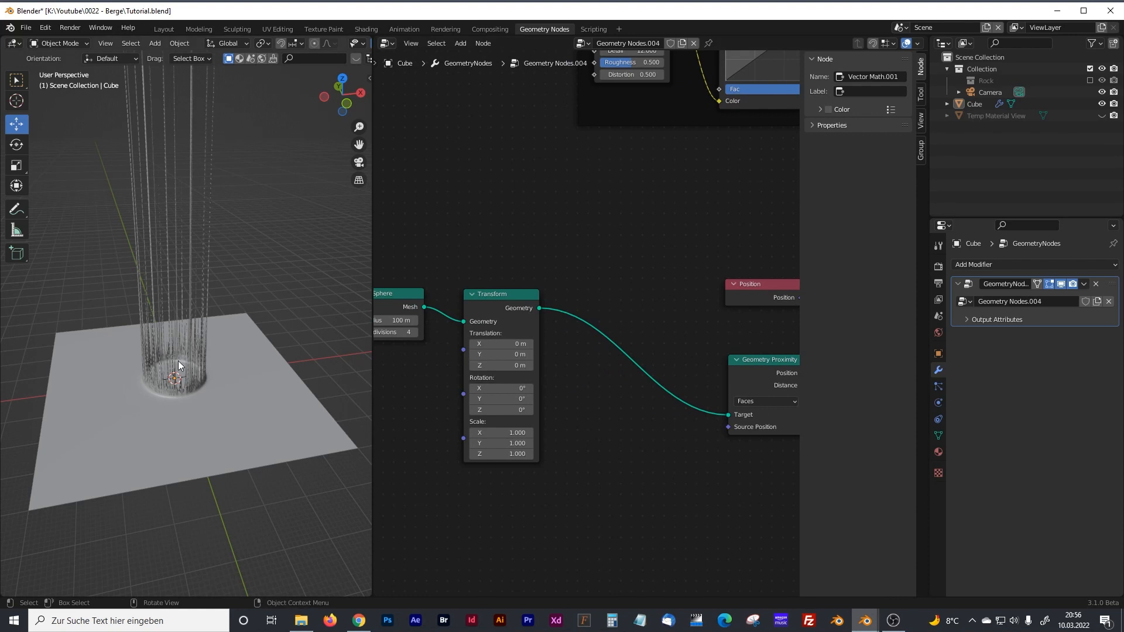
pyautogui.moveTo(200, 350); pyautogui.dragTo(197, 330, button='middle')
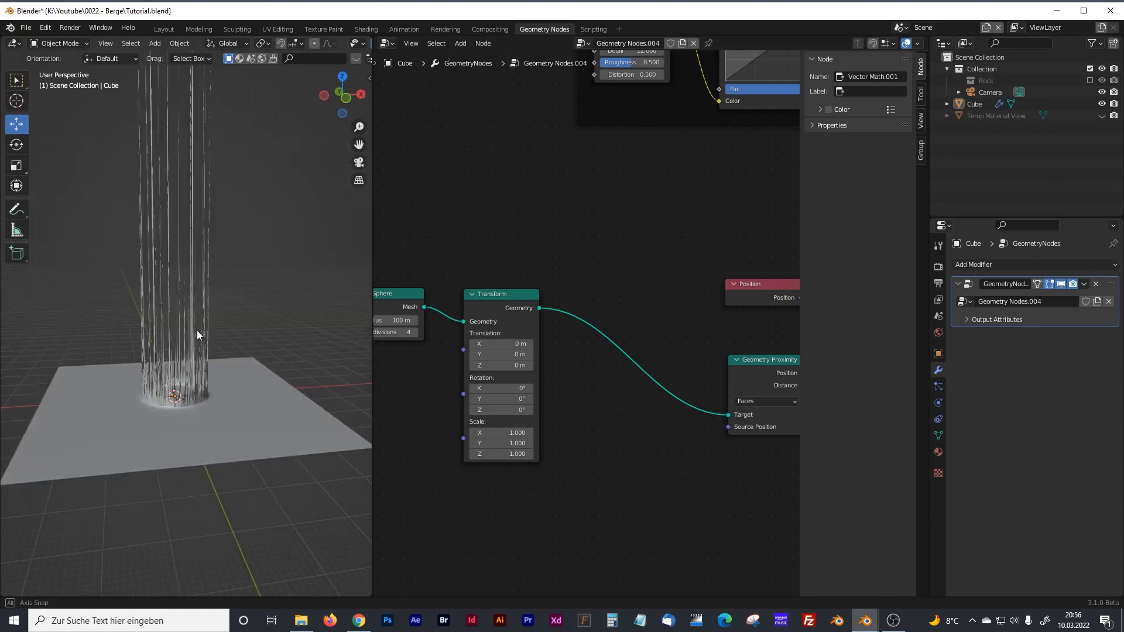
pyautogui.moveTo(434, 372); pyautogui.dragTo(686, 388, button='middle')
pyautogui.moveTo(573, 405); pyautogui.dragTo(408, 383, button='middle')
pyautogui.moveTo(222, 345); pyautogui.dragTo(204, 369, button='middle')
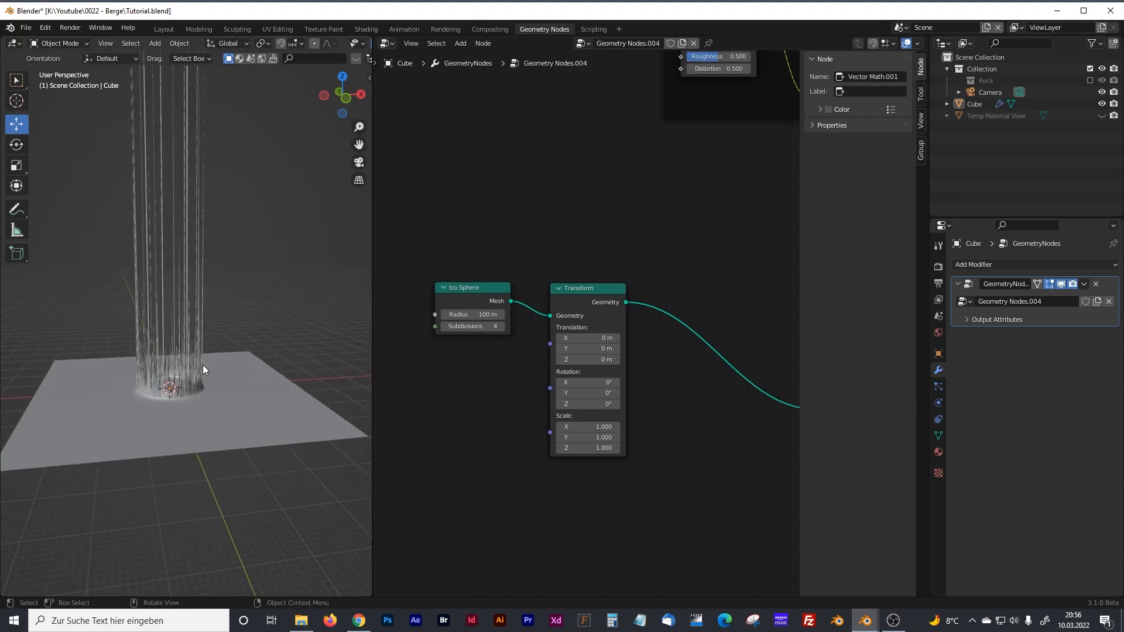
pyautogui.press('KP_1')
pyautogui.scroll(4, 192, 391)
pyautogui.scroll(-2, 192, 392)
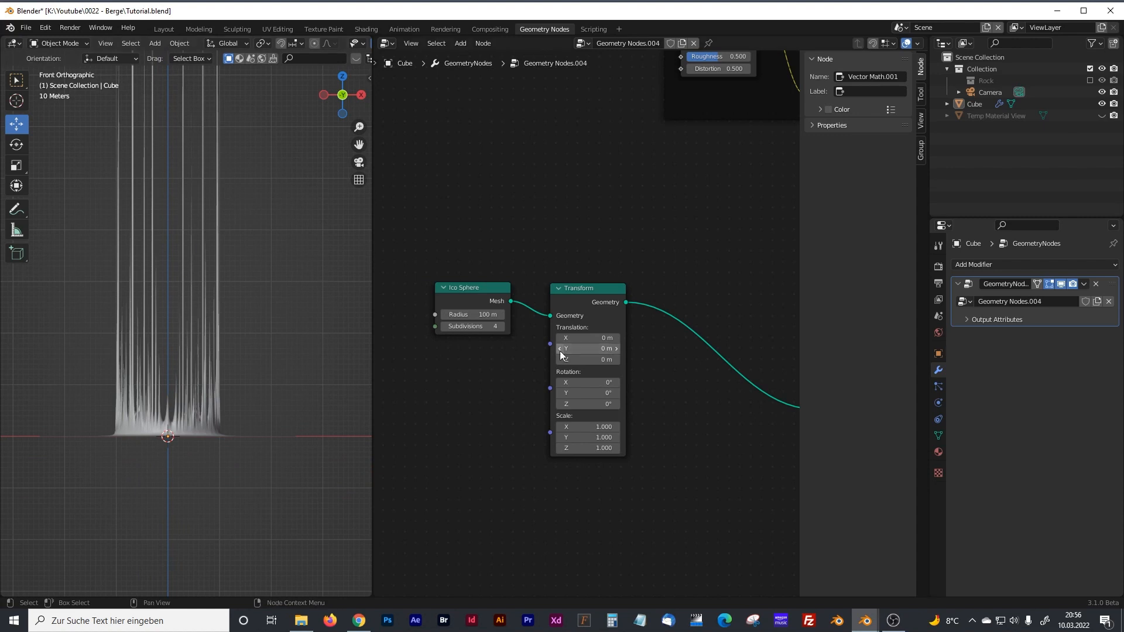
# Step: Shift the Transform node's Z translation and connect its Geometry output to Join Geometry to display the Ico Sphere
pyautogui.moveTo(598, 360); pyautogui.dragTo(571, 360)
pyautogui.scroll(-8, 660, 294)
pyautogui.moveTo(660, 293); pyautogui.dragTo(558, 328, button='middle')
pyautogui.moveTo(507, 344); pyautogui.dragTo(636, 114)
pyautogui.moveTo(492, 380); pyautogui.dragTo(708, 309, button='middle')
pyautogui.moveTo(439, 387); pyautogui.dragTo(623, 398, button='middle')
pyautogui.moveTo(522, 403); pyautogui.dragTo(515, 459, button='middle')
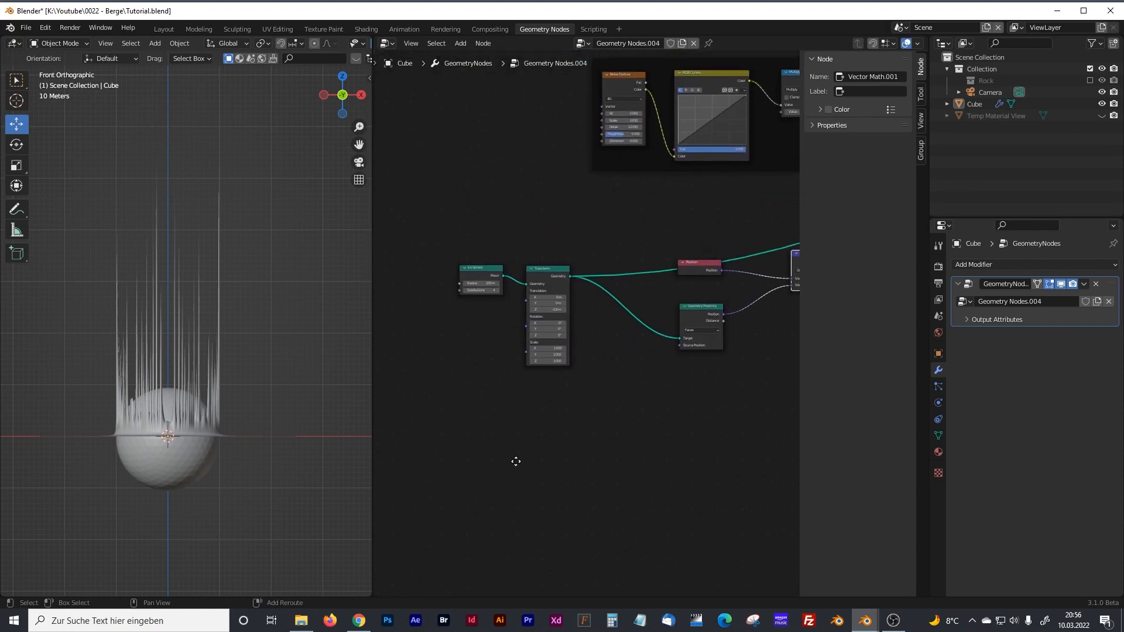
# Step: Raise the Ico Sphere just above the landscape by setting the Transform node's Z translation to 104 m
pyautogui.scroll(4, 223, 430)
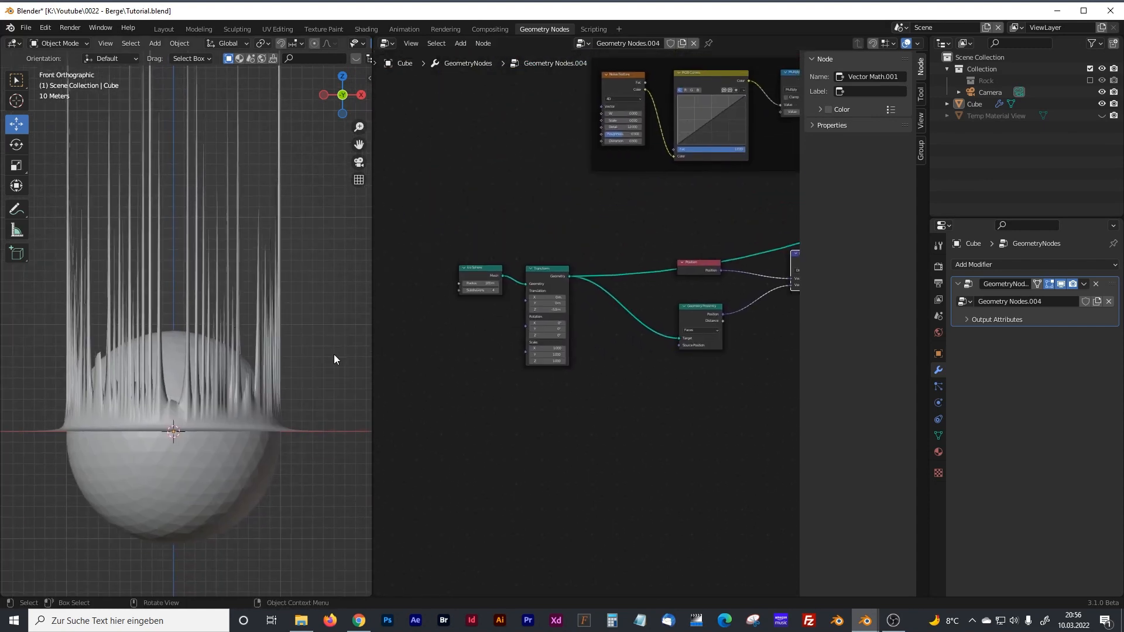
pyautogui.scroll(5, 559, 315)
pyautogui.moveTo(520, 293)
pyautogui.mouseDown()
pyautogui.moveTo(492, 294)
pyautogui.moveTo(619, 294)
pyautogui.mouseUp()
pyautogui.scroll(3, 171, 402)
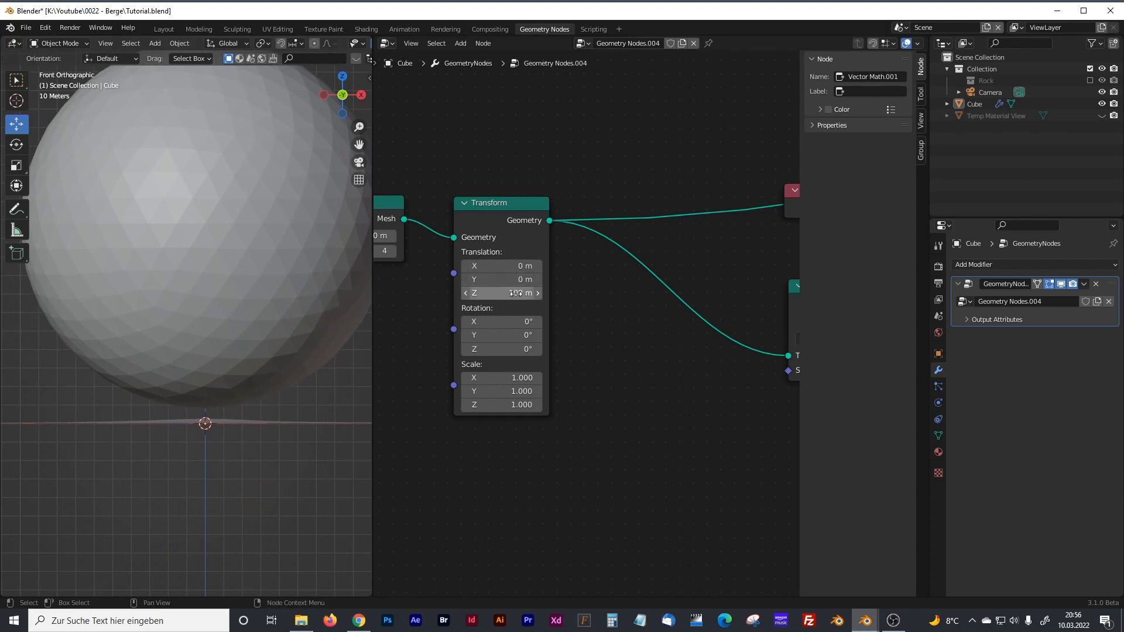
pyautogui.moveTo(506, 293); pyautogui.dragTo(505, 292)
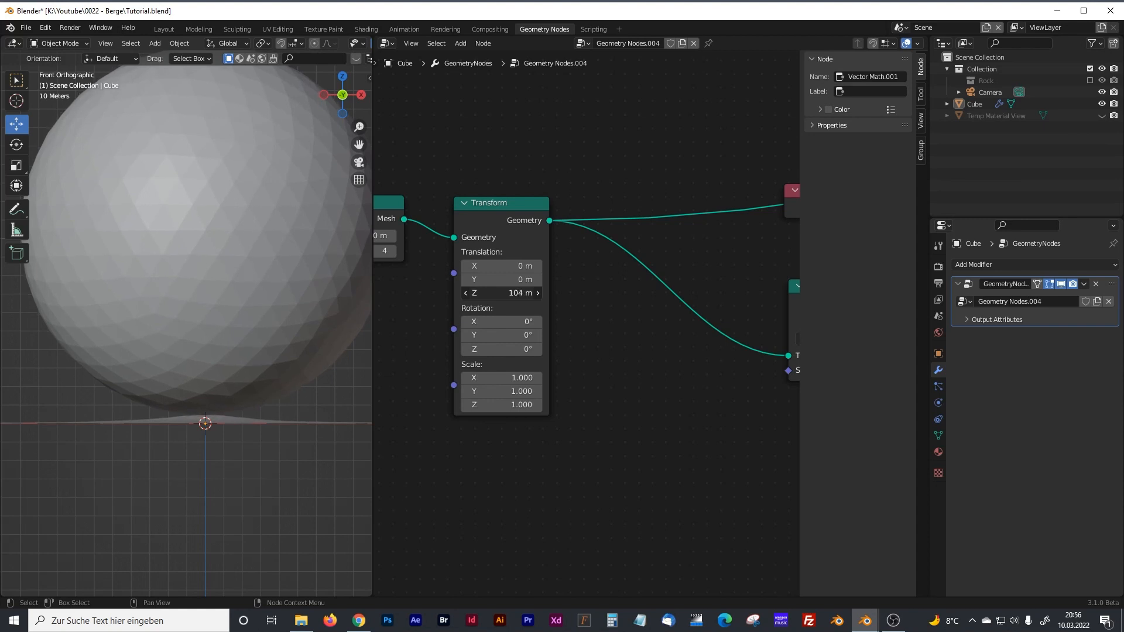
pyautogui.scroll(-1, 222, 315)
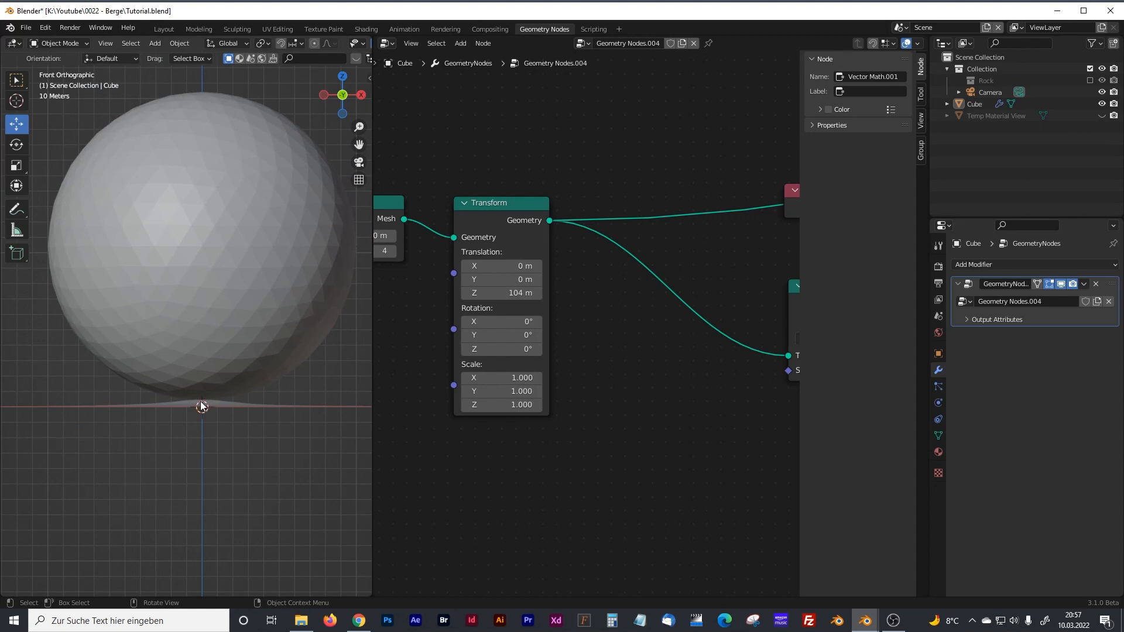
# Step: Flatten the Ico Sphere by setting the Transform node's Z scale to 0.09
pyautogui.scroll(1, 202, 404)
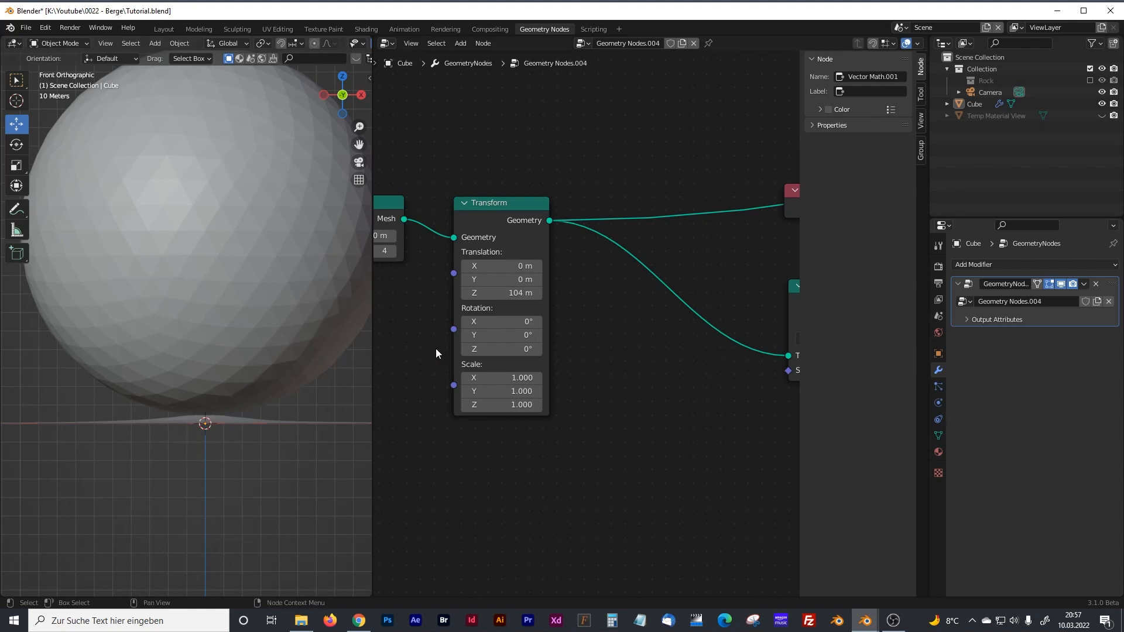
pyautogui.moveTo(485, 201); pyautogui.dragTo(503, 201)
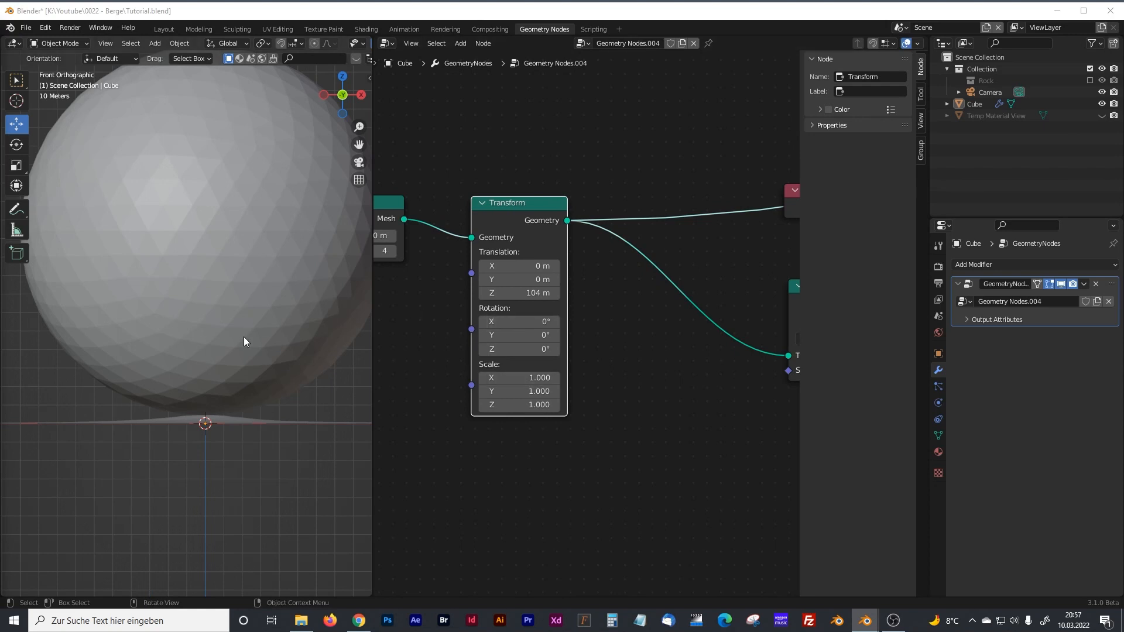
pyautogui.click(537, 405)
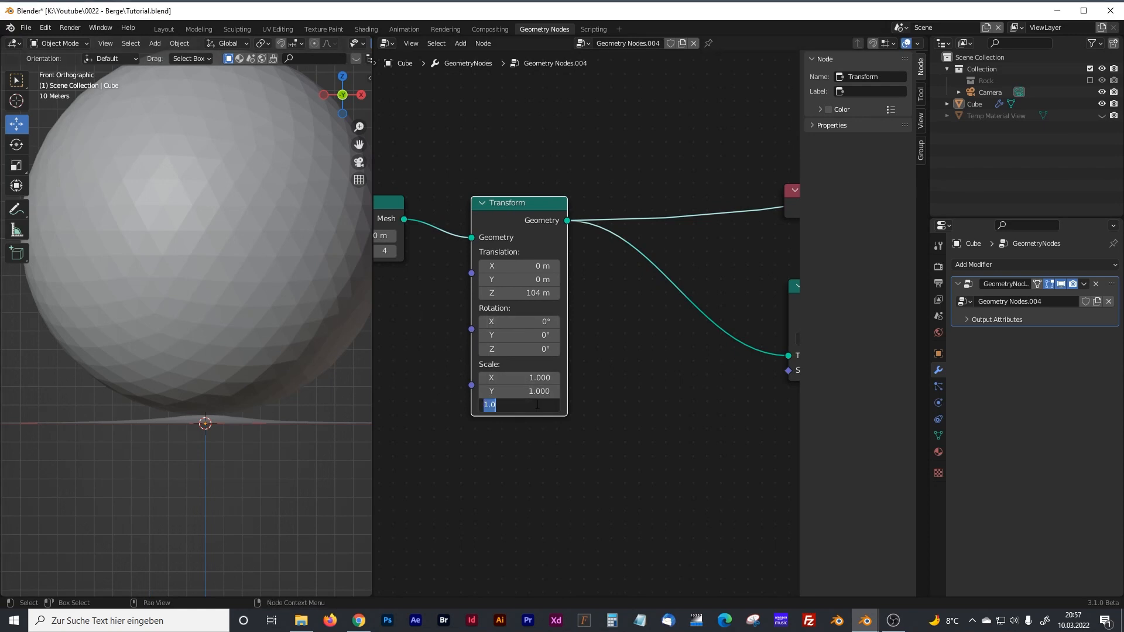
pyautogui.write('0')
pyautogui.write('.05')
pyautogui.press('Return')
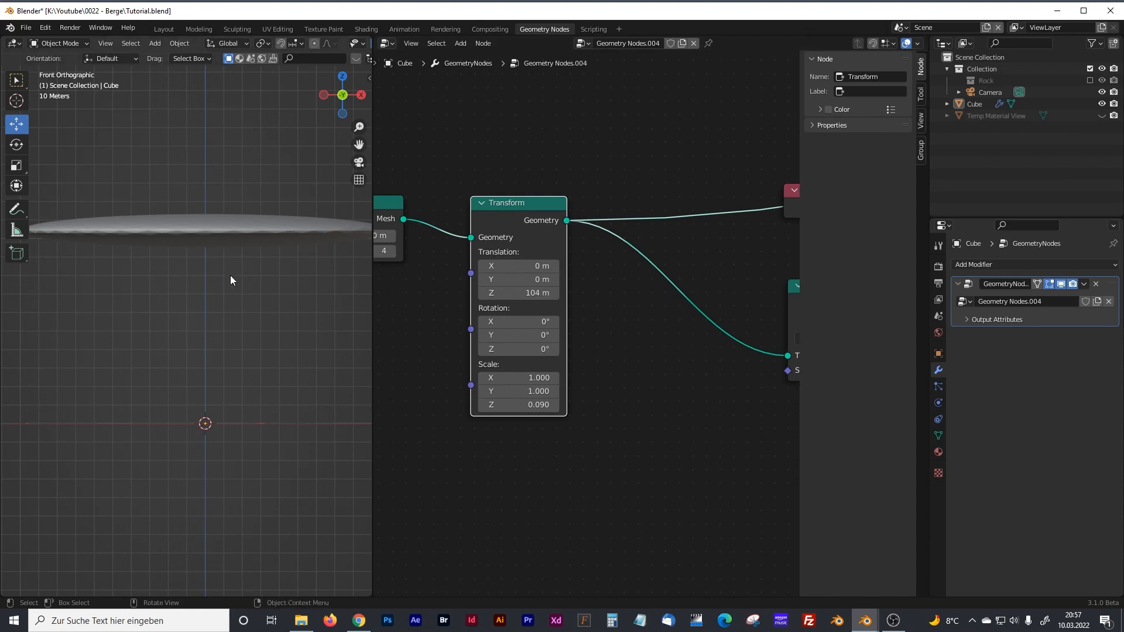
# Step: Lower the flattened Ico Sphere toward the landscape by setting the Transform node's Z translation to 9.4 m
pyautogui.click(223, 238)
pyautogui.click(196, 184)
pyautogui.moveTo(527, 292); pyautogui.dragTo(399, 292)
pyautogui.click(483, 294)
pyautogui.click(483, 294)
pyautogui.click(483, 294)
pyautogui.click(483, 294)
pyautogui.click(482, 294)
pyautogui.click(483, 294)
pyautogui.moveTo(518, 293); pyautogui.dragTo(476, 293)
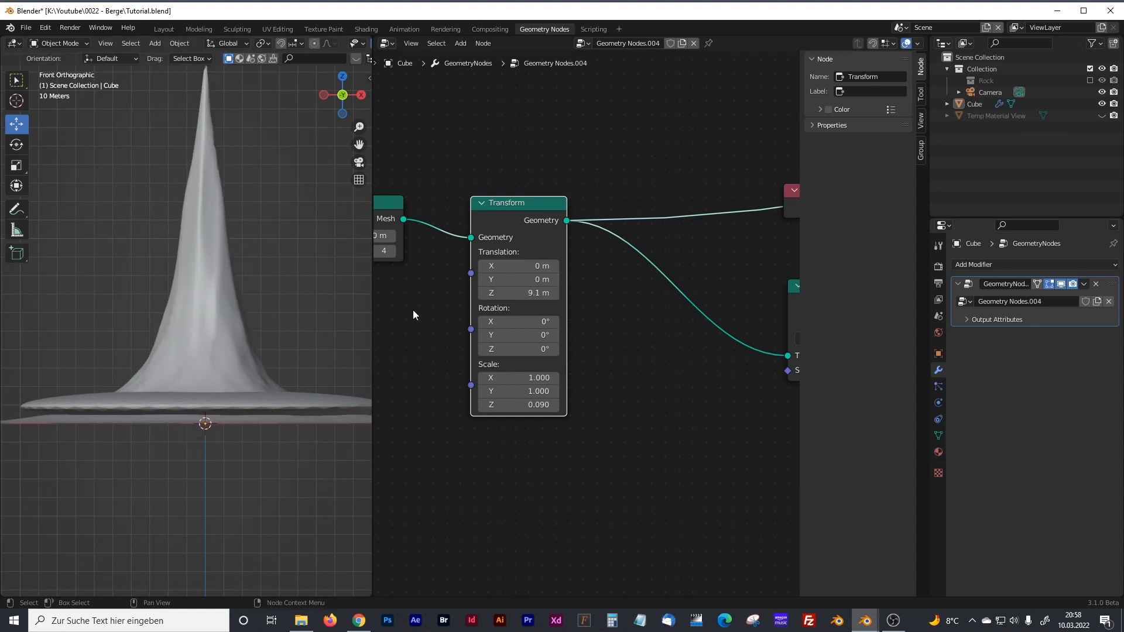
pyautogui.click(555, 293)
pyautogui.click(555, 292)
pyautogui.click(555, 292)
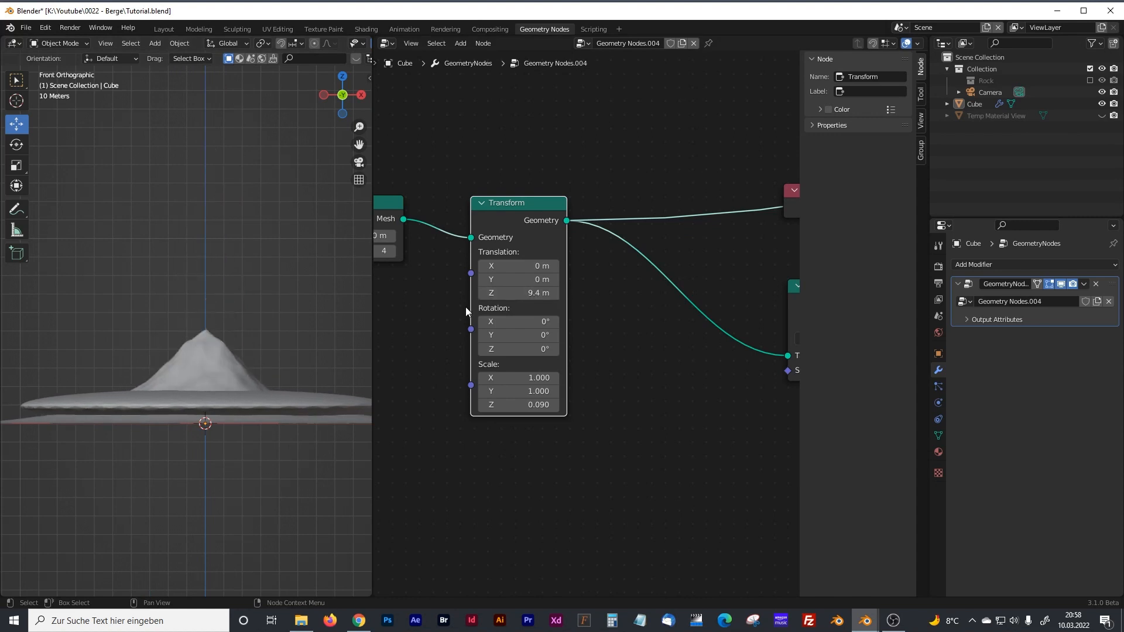
# Step: Stretch the flattened sphere sideways by setting the Transform node's X scale to 1.6
pyautogui.moveTo(171, 342); pyautogui.dragTo(206, 374, button='middle')
pyautogui.moveTo(208, 334); pyautogui.dragTo(203, 402, button='middle')
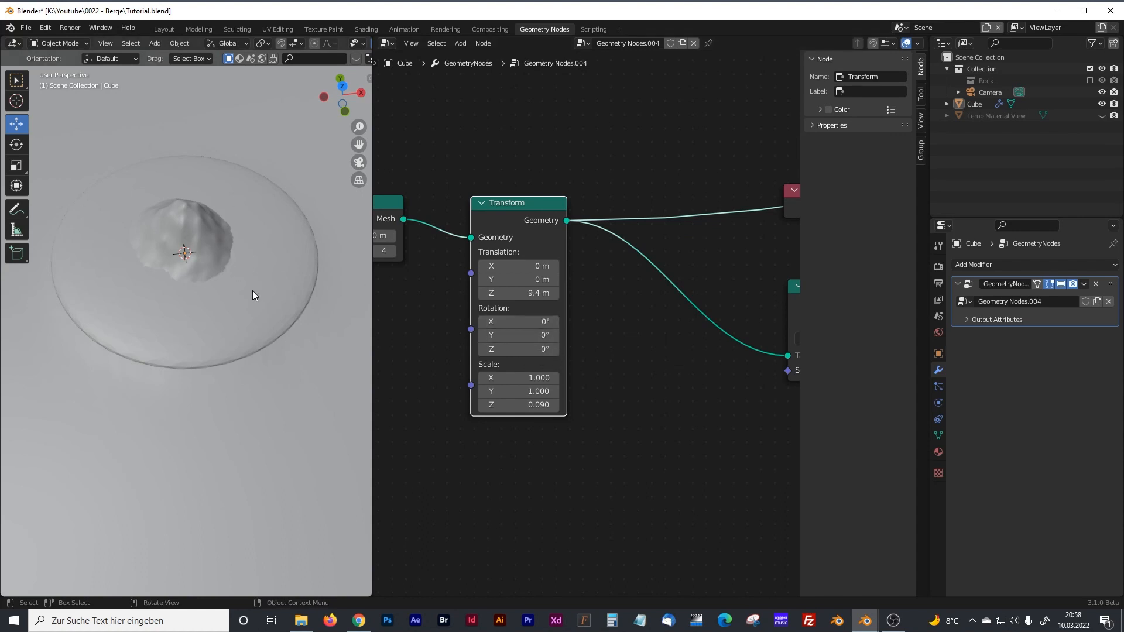
pyautogui.click(547, 376)
pyautogui.write('1.4')
pyautogui.press('Return')
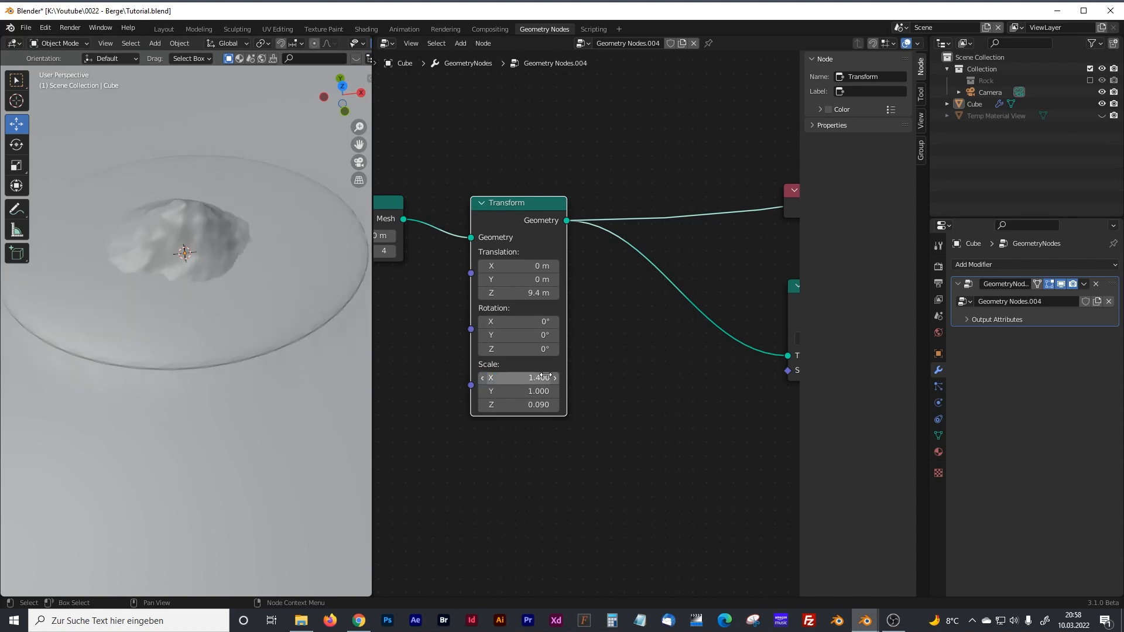
pyautogui.click(534, 378)
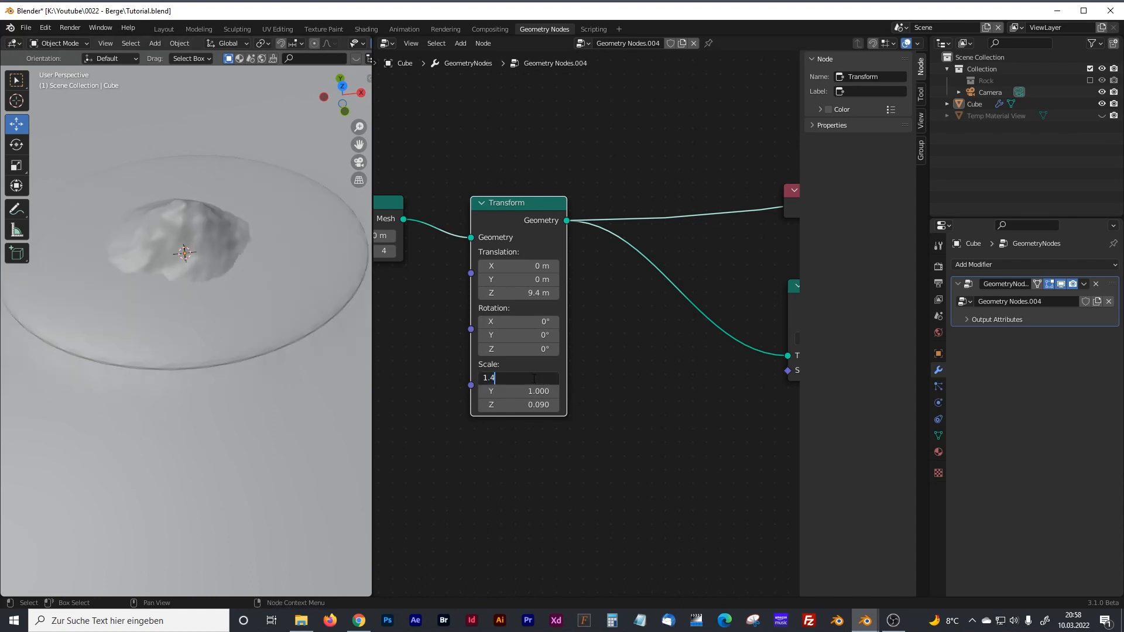
pyautogui.press('BackSpace')
pyautogui.write('6')
pyautogui.press('Return')
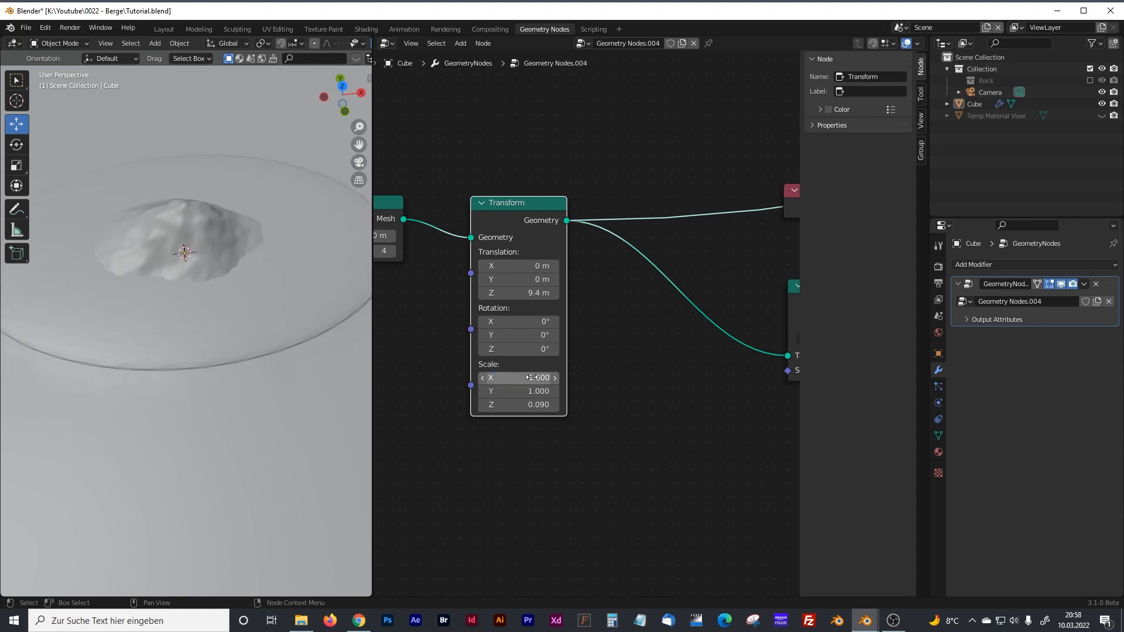
# Step: Lengthen the flattened sphere by setting the Transform node's Y scale to 2.8
pyautogui.moveTo(226, 313); pyautogui.dragTo(220, 258, button='middle')
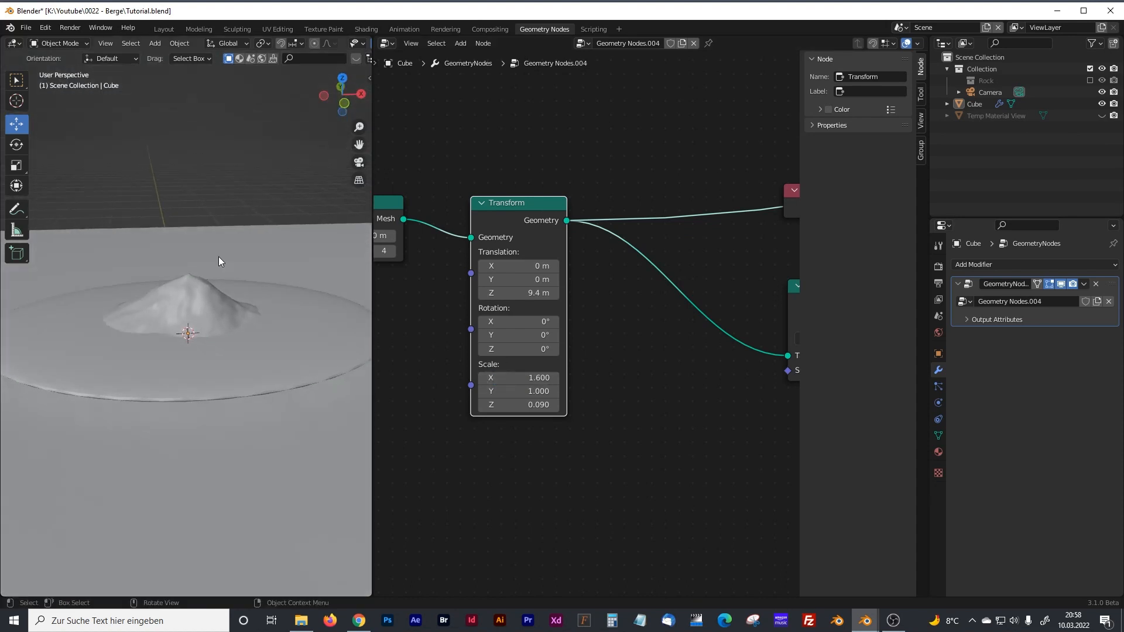
pyautogui.click(537, 392)
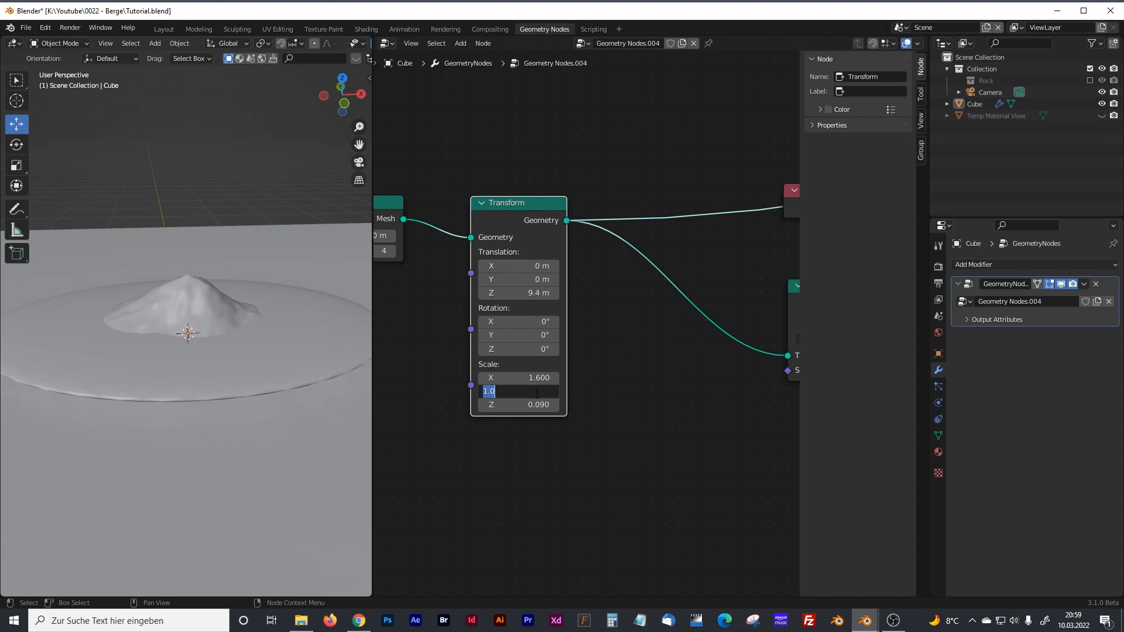
pyautogui.write('2.8')
pyautogui.press('Return')
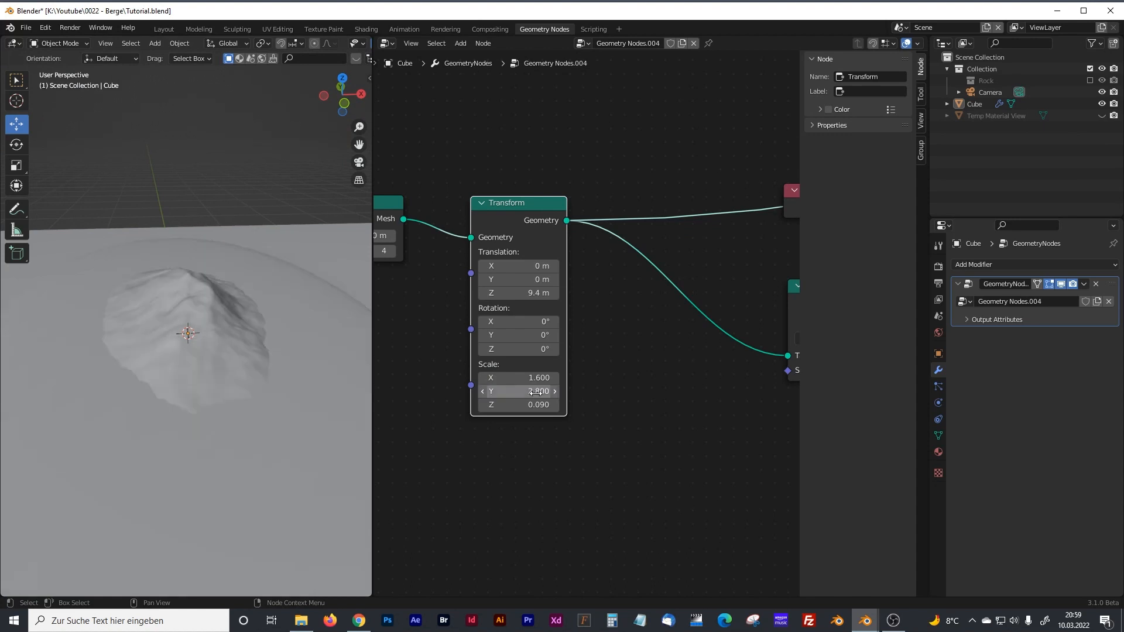
# Step: Tilt the sphere by setting the Transform node's X rotation to -0.6° and raise its Z translation to 9.7 m
pyautogui.moveTo(267, 358); pyautogui.dragTo(287, 357, button='middle')
pyautogui.click(548, 321)
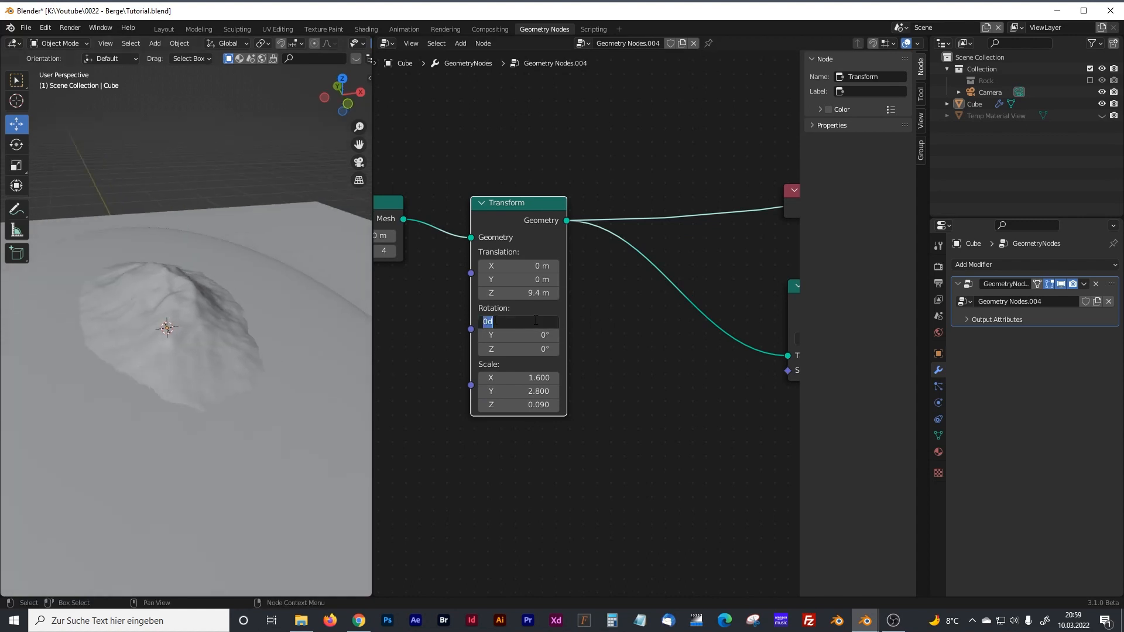
pyautogui.write('-0.6')
pyautogui.press('Return')
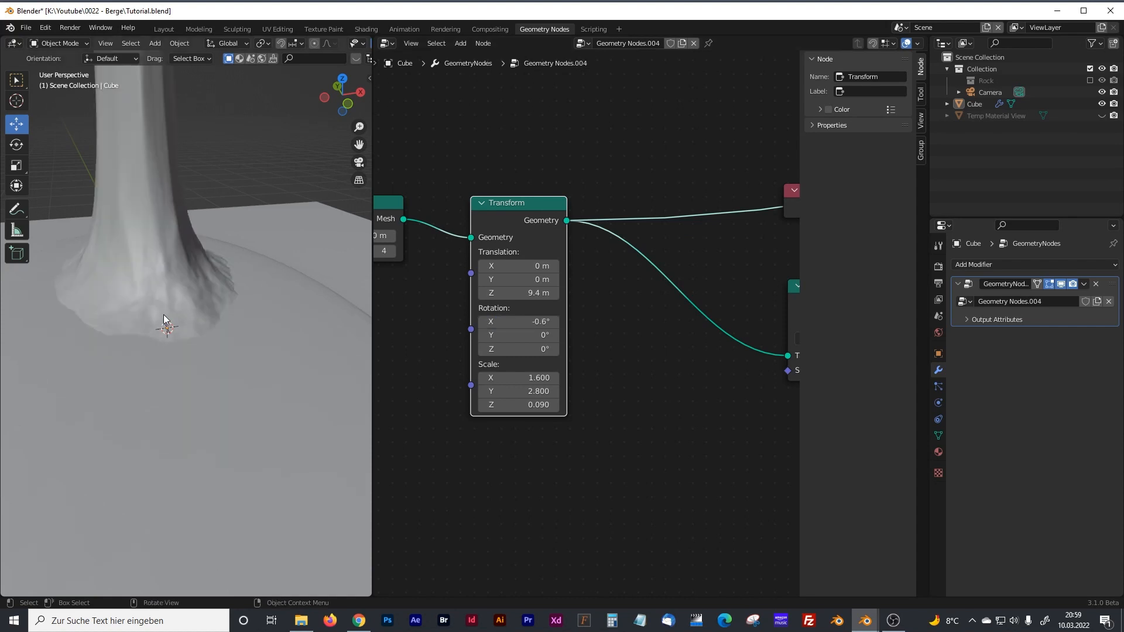
pyautogui.moveTo(198, 342); pyautogui.dragTo(310, 324, button='middle')
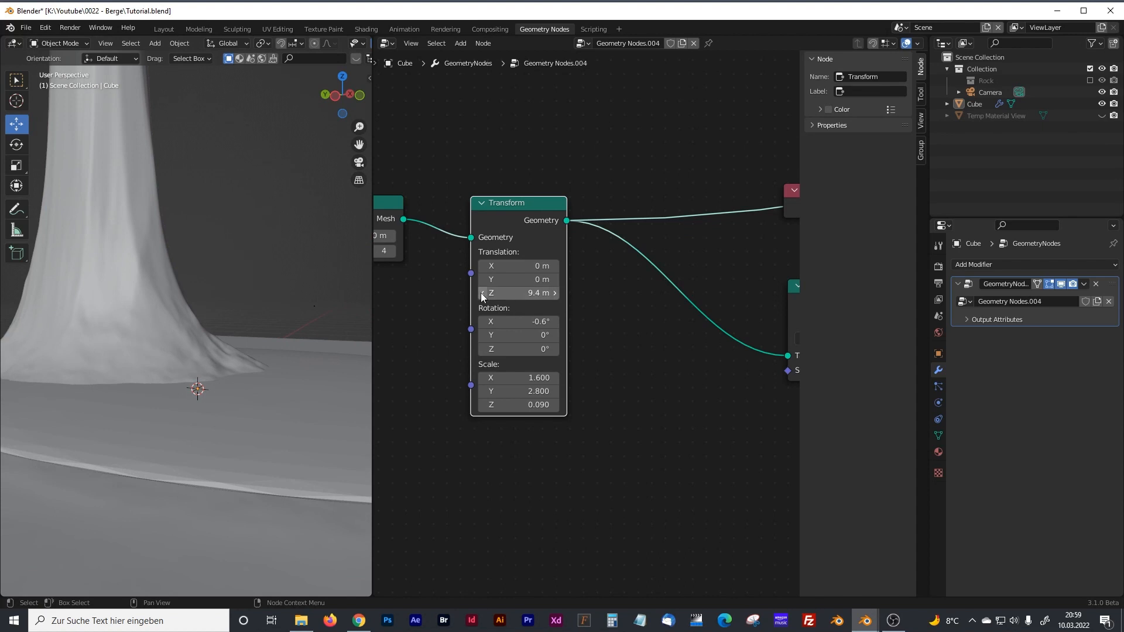
pyautogui.click(555, 293)
pyautogui.click(556, 293)
pyautogui.click(556, 292)
# Step: Set the Transform node's Y rotation to 1° and raise its Z translation to 10.1 m to reduce the peak's height
pyautogui.moveTo(156, 359); pyautogui.dragTo(151, 378, button='middle')
pyautogui.click(534, 336)
pyautogui.write('1')
pyautogui.press('Return')
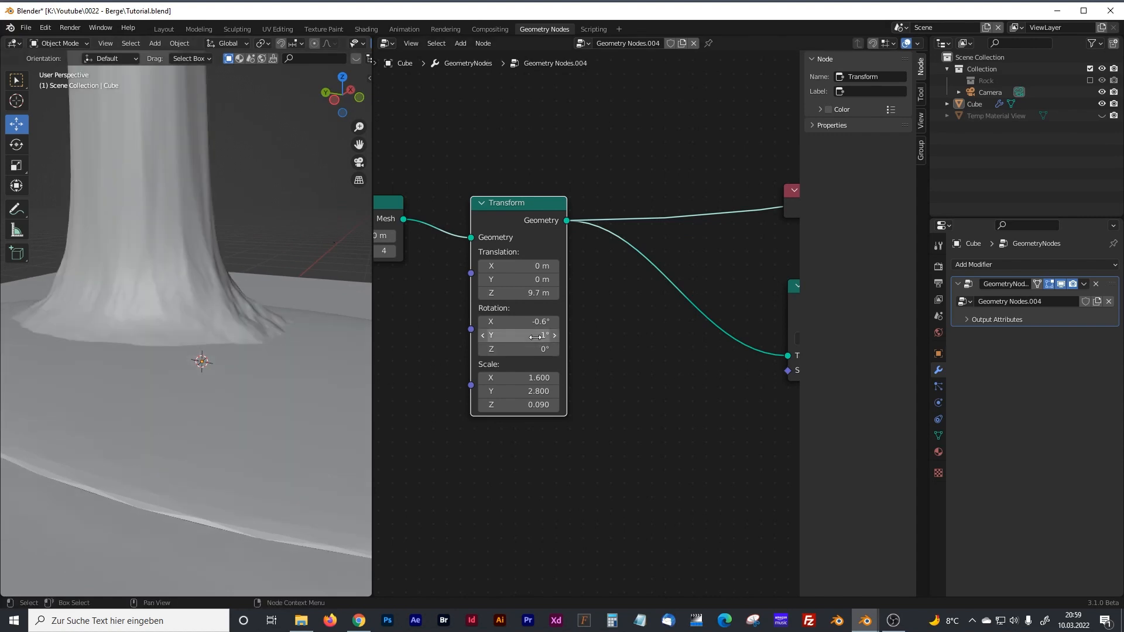
pyautogui.click(484, 294)
pyautogui.click(556, 294)
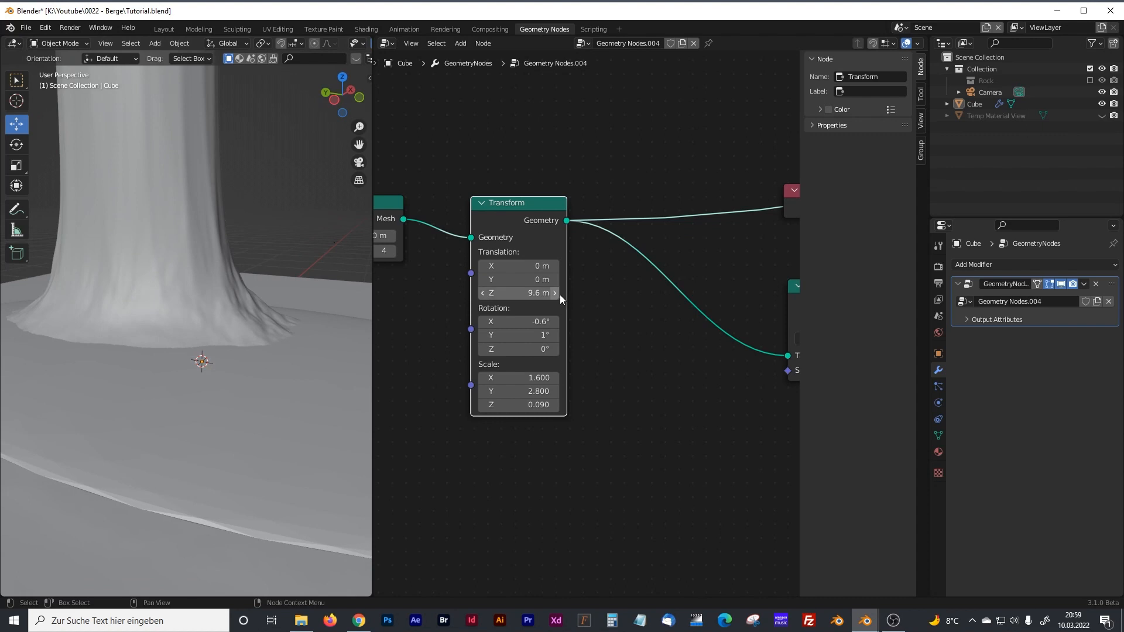
pyautogui.click(555, 293)
pyautogui.click(555, 293)
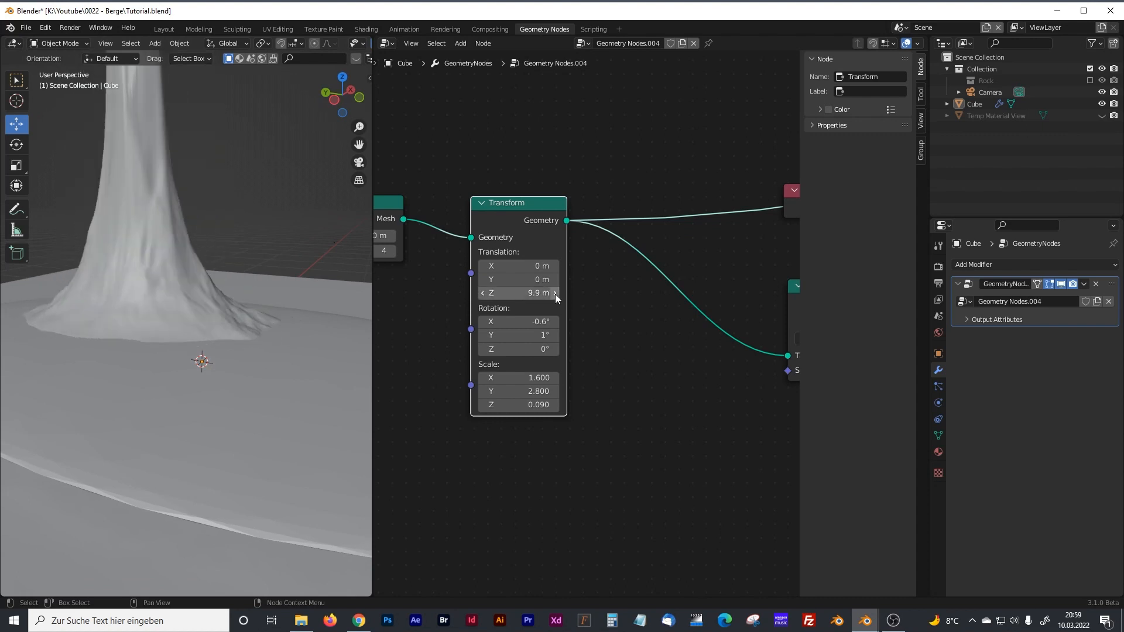
pyautogui.click(555, 293)
pyautogui.click(556, 294)
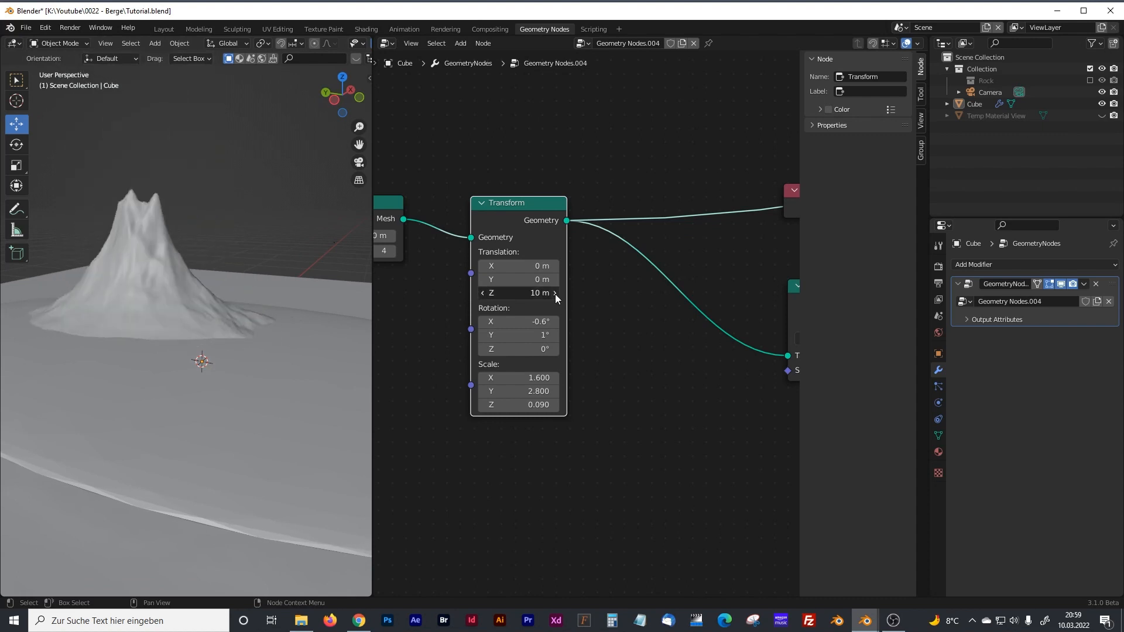
# Step: Cut the link from the Transform node's Geometry output to Join Geometry so the Ico Sphere is no longer displayed
pyautogui.moveTo(247, 301); pyautogui.dragTo(191, 375, button='middle')
pyautogui.scroll(-3, 622, 202)
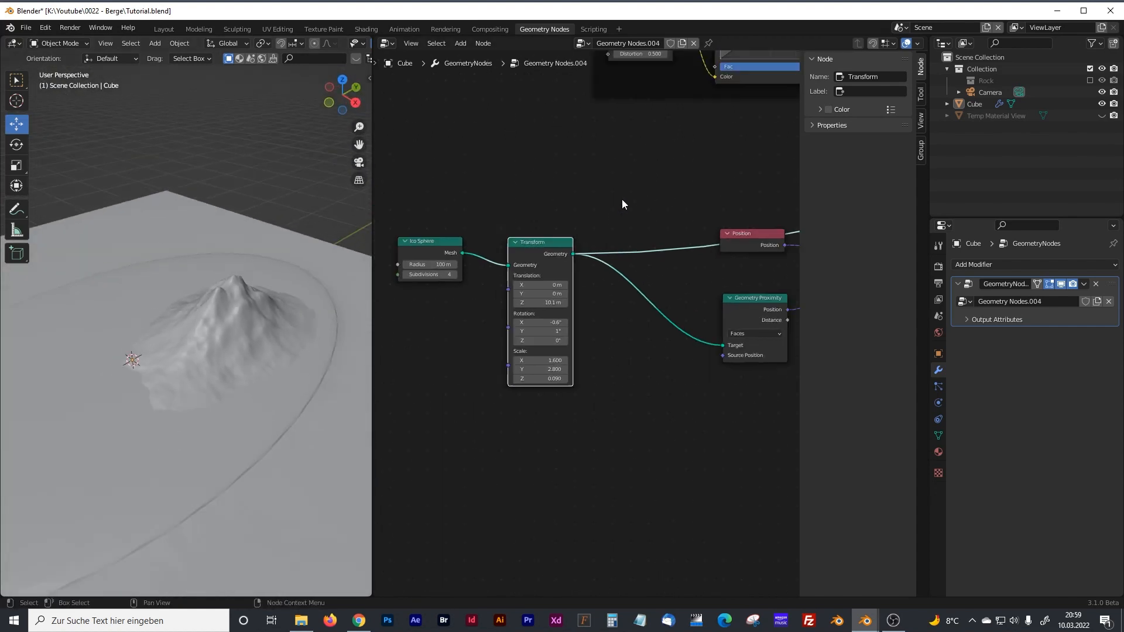
pyautogui.moveTo(673, 216)
pyautogui.mouseDown(button='middle')
pyautogui.moveTo(479, 266)
pyautogui.moveTo(371, 311)
pyautogui.mouseUp(button='middle')
pyautogui.moveTo(712, 289)
pyautogui.mouseDown(button='middle')
pyautogui.moveTo(550, 379)
pyautogui.moveTo(587, 360)
pyautogui.mouseUp(button='middle')
pyautogui.keyDown('ctrl'); pyautogui.moveTo(443, 346); pyautogui.dragTo(480, 373, button='right'); pyautogui.keyUp('ctrl')
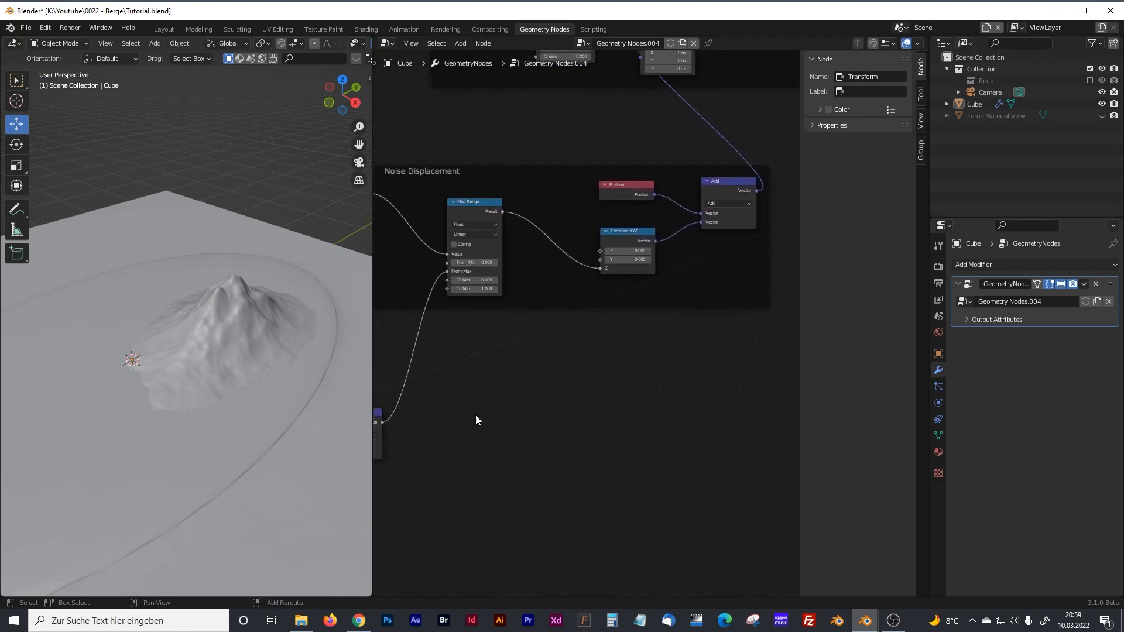
pyautogui.moveTo(475, 416); pyautogui.dragTo(612, 397, button='middle')
pyautogui.scroll(8, 603, 399)
pyautogui.scroll(2, 595, 405)
pyautogui.moveTo(573, 354); pyautogui.dragTo(612, 314, button='middle')
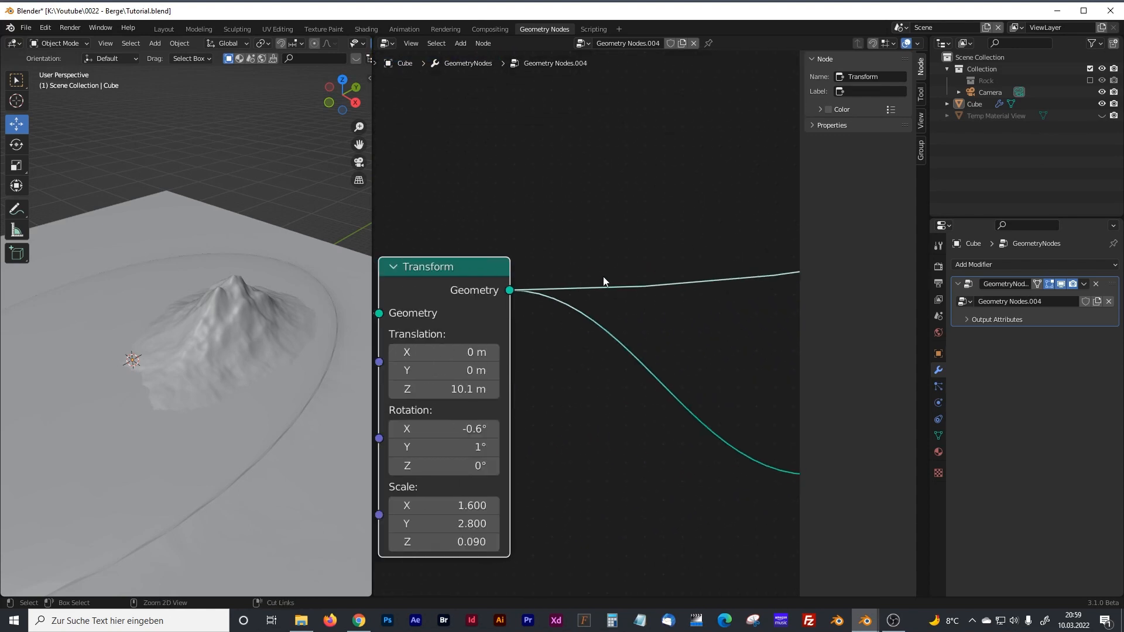
pyautogui.moveTo(231, 369); pyautogui.dragTo(189, 325, button='middle')
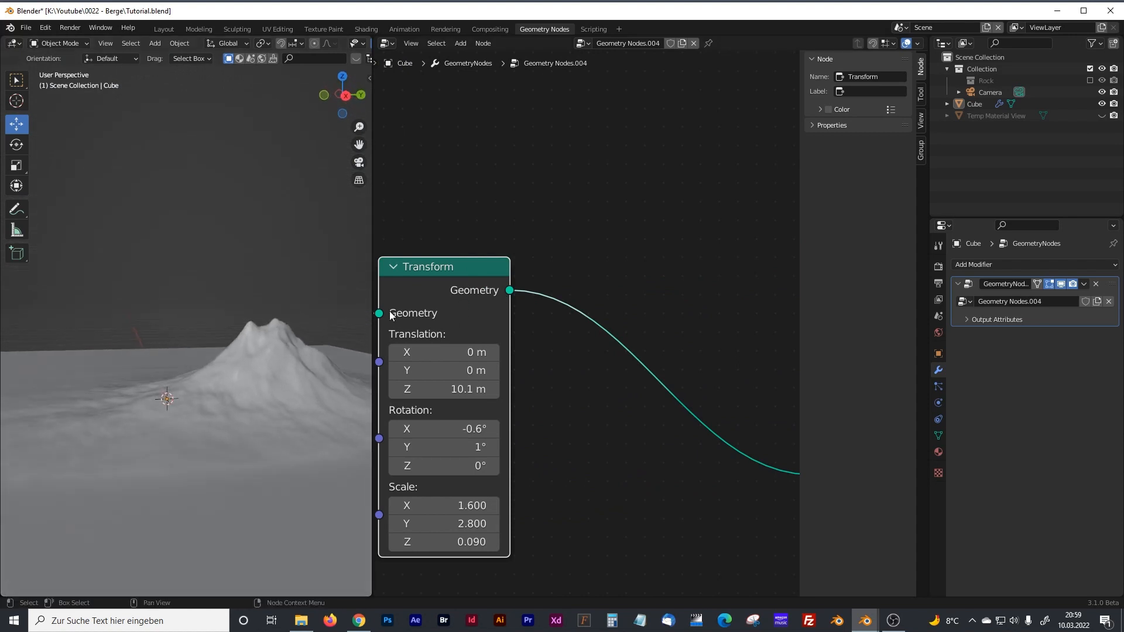
pyautogui.moveTo(297, 336); pyautogui.dragTo(241, 353, button='middle')
pyautogui.scroll(5, 251, 361)
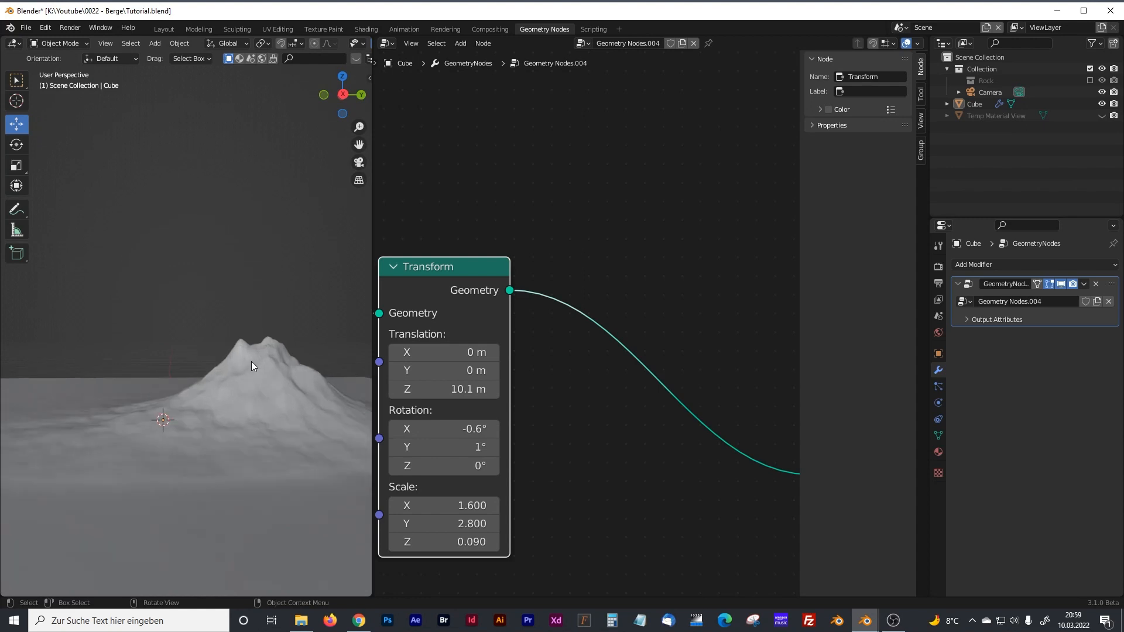
# Step: Set the landscape's Subdivision Surface node Level to 2 and widen the 3D view to inspect the mountain
pyautogui.scroll(-7, 553, 211)
pyautogui.moveTo(554, 216); pyautogui.dragTo(472, 374, button='middle')
pyautogui.moveTo(663, 254); pyautogui.dragTo(500, 450, button='middle')
pyautogui.moveTo(626, 202); pyautogui.dragTo(300, 209, button='middle')
pyautogui.moveTo(575, 129); pyautogui.dragTo(584, 454, button='middle')
pyautogui.moveTo(720, 269); pyautogui.dragTo(695, 136, button='middle')
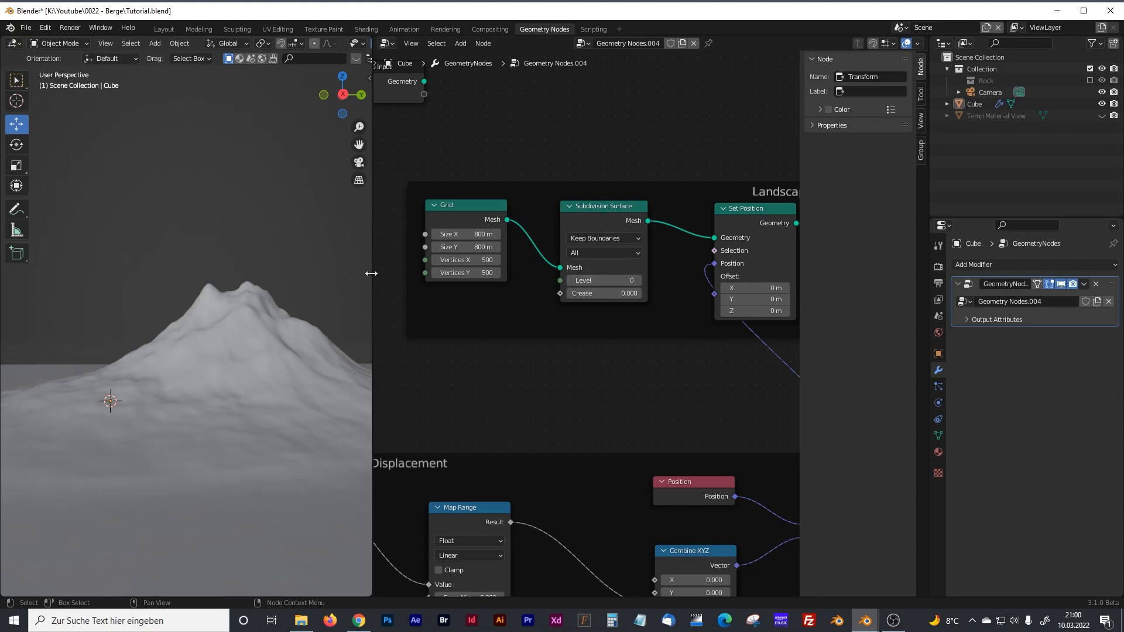
pyautogui.click(638, 281)
pyautogui.moveTo(372, 322); pyautogui.dragTo(417, 319)
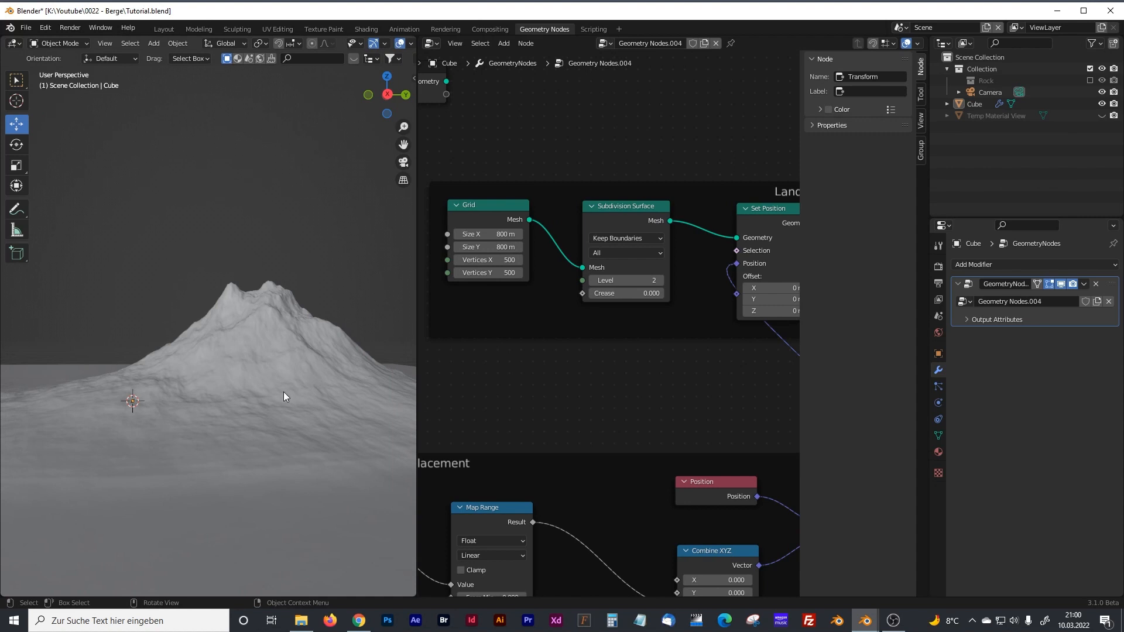
pyautogui.moveTo(283, 392); pyautogui.dragTo(287, 337, button='middle')
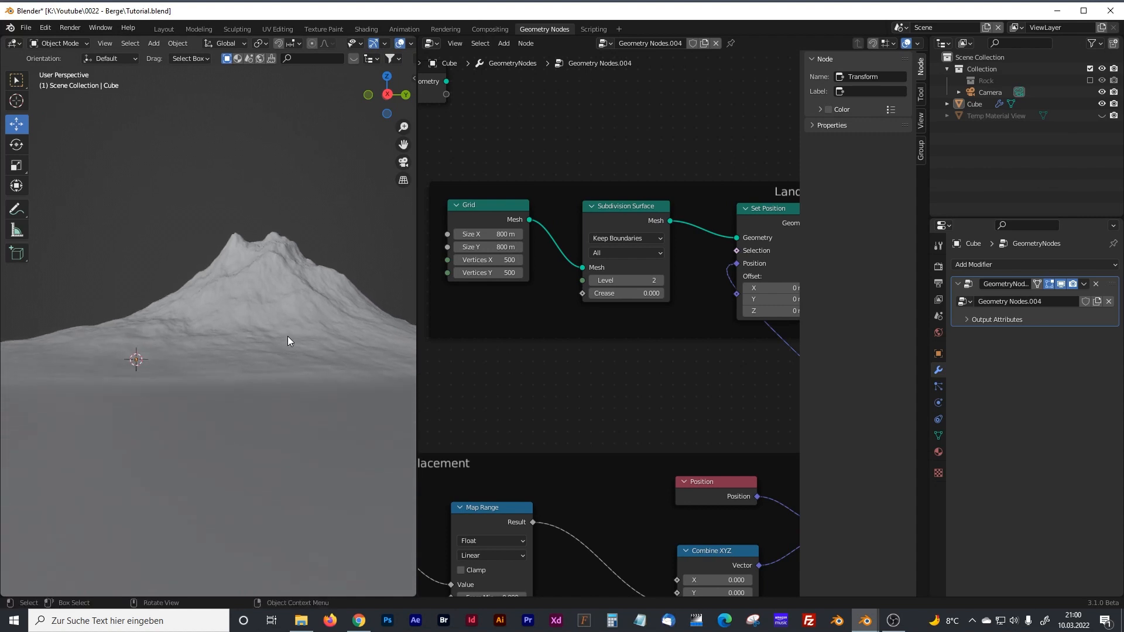
# Step: Compare the mountain's surface detail by switching the Subdivision Surface Level to 0 and back to 2
pyautogui.click(645, 281)
pyautogui.write('0')
pyautogui.press('Return')
pyautogui.click(649, 280)
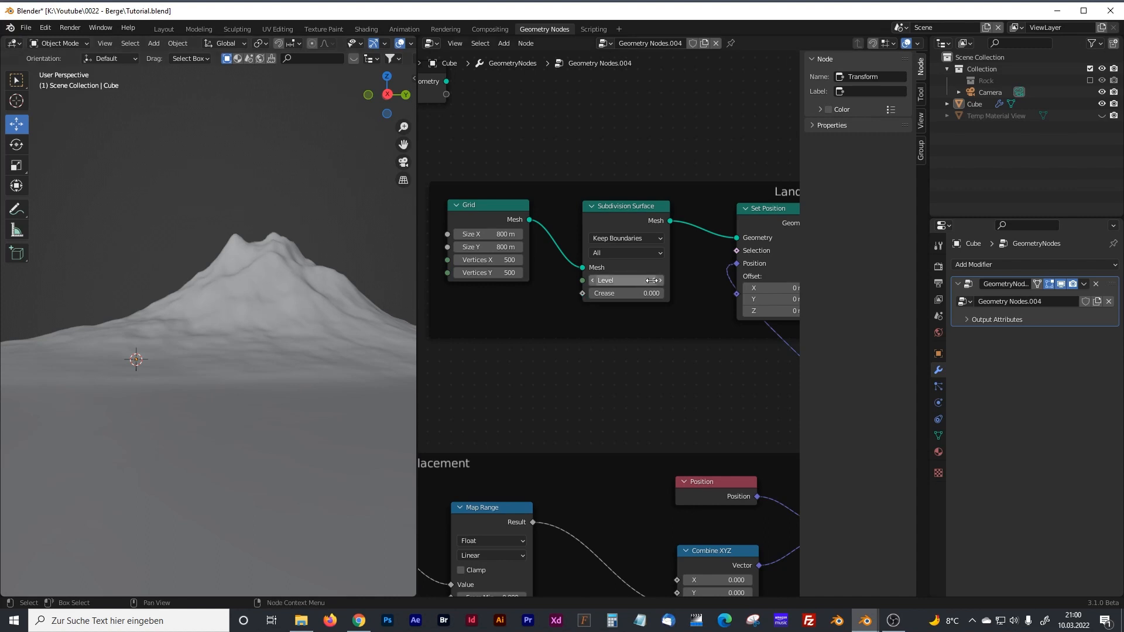
pyautogui.write('2')
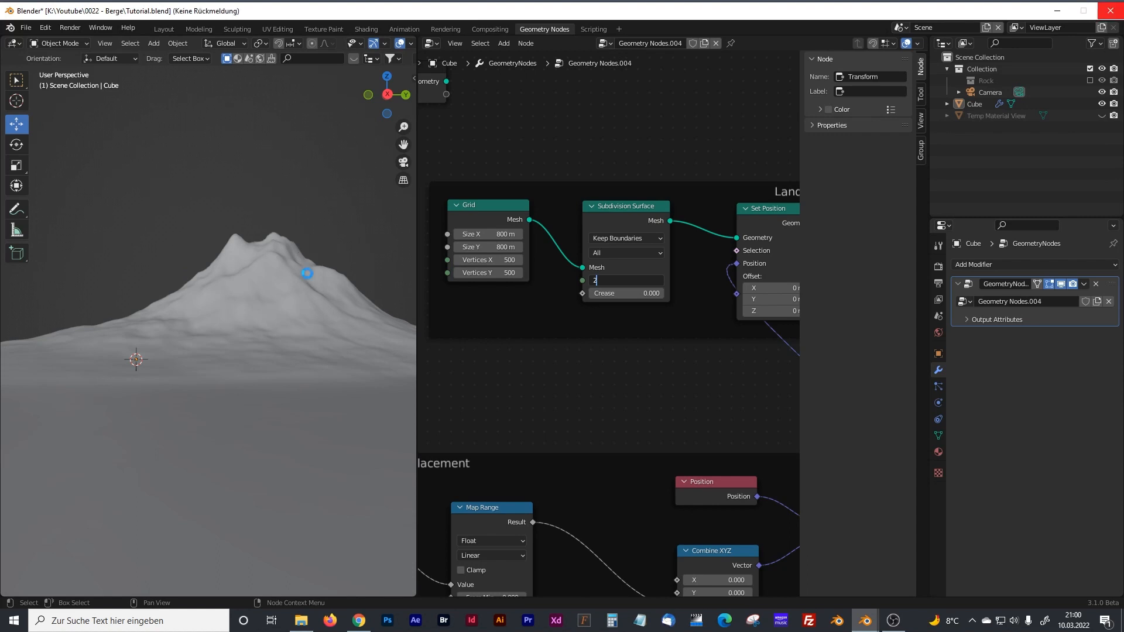
pyautogui.scroll(2, 314, 279)
pyautogui.moveTo(296, 276); pyautogui.dragTo(251, 281, button='middle')
pyautogui.scroll(1, 240, 274)
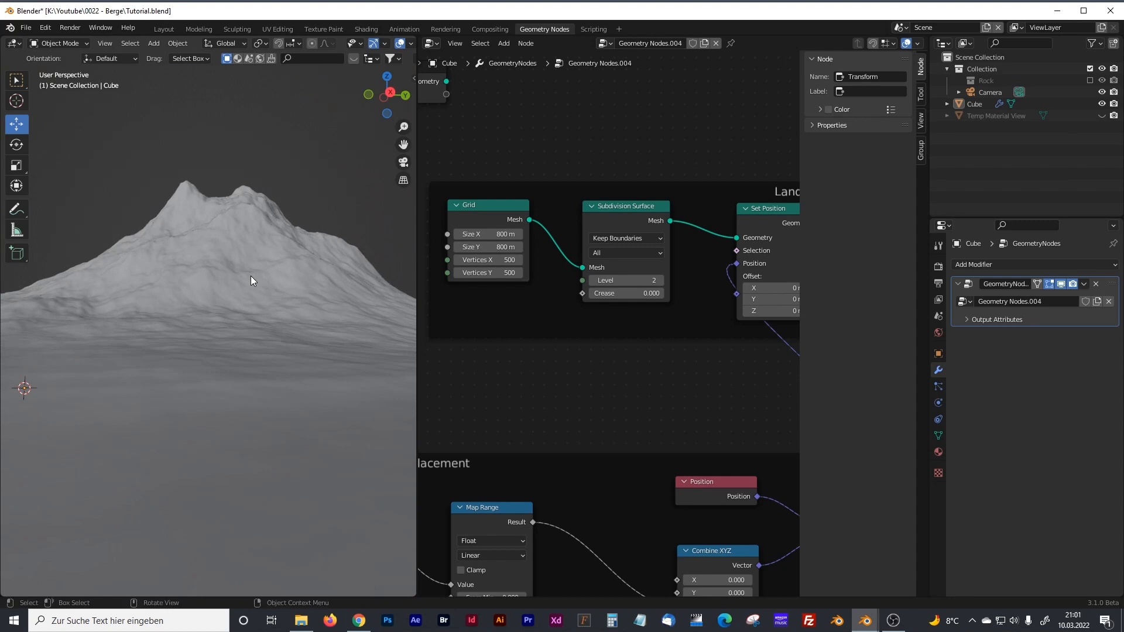
# Step: Reset the Subdivision Surface node's Level to 0
pyautogui.click(651, 280)
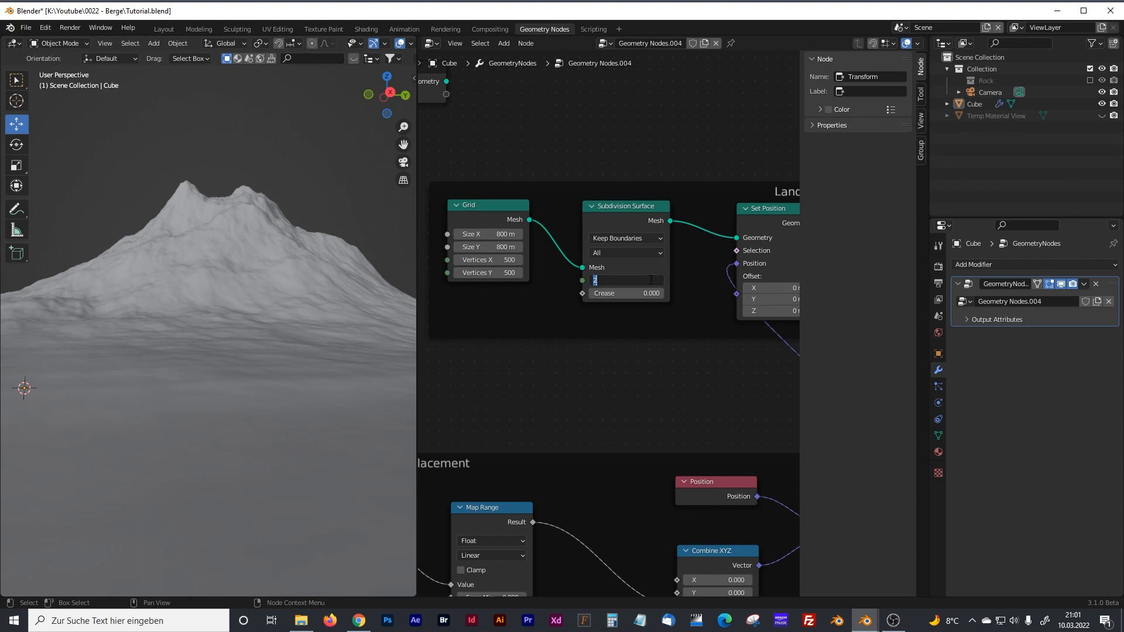
pyautogui.write('0')
pyautogui.press('Return')
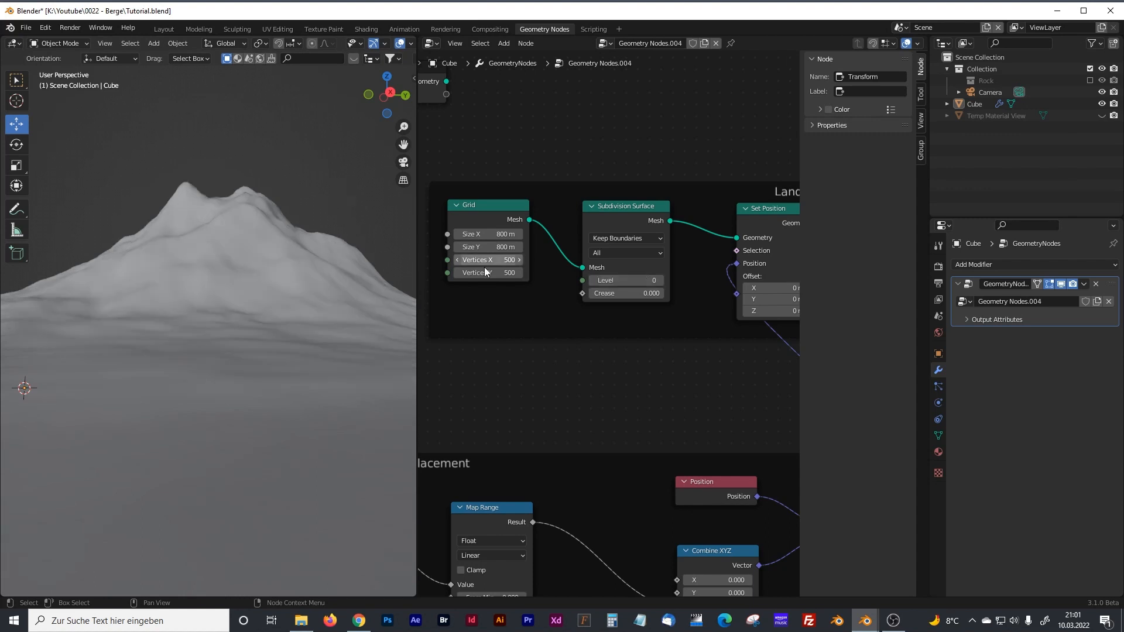
# Step: Widen the node editor and examine the Noise Displacement frame alongside the Geometry Proximity and Distance nodes feeding its Map Range
pyautogui.moveTo(417, 370); pyautogui.dragTo(170, 369)
pyautogui.scroll(-6, 382, 368)
pyautogui.moveTo(404, 366); pyautogui.dragTo(858, 161, button='middle')
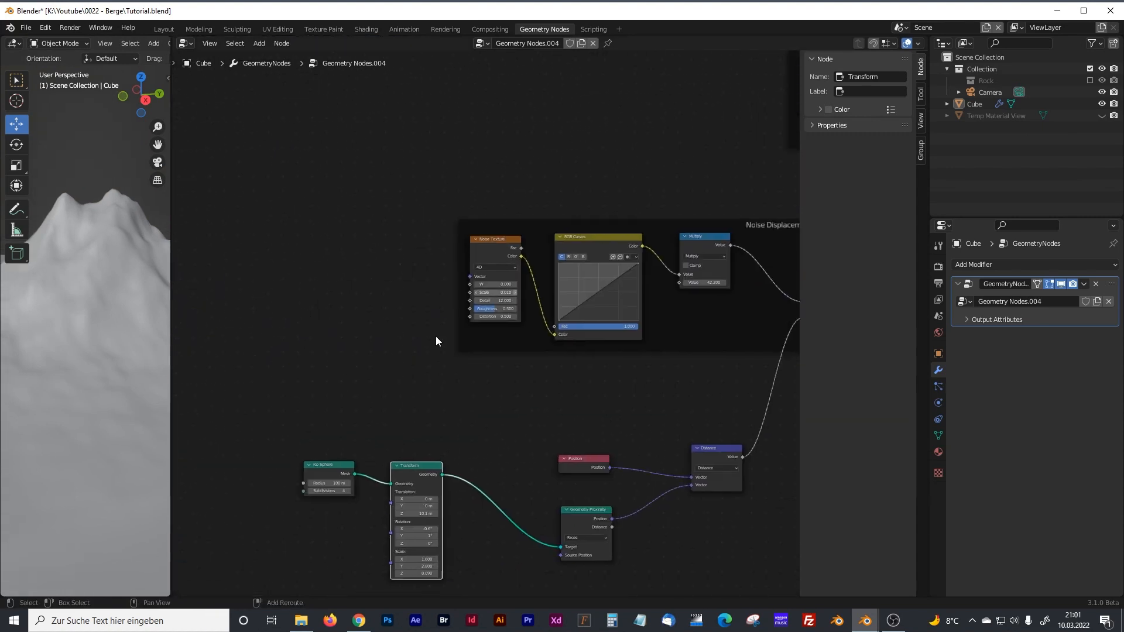
pyautogui.moveTo(435, 336); pyautogui.dragTo(566, 205, button='middle')
pyautogui.scroll(3, 506, 328)
pyautogui.moveTo(635, 322); pyautogui.dragTo(487, 246, button='middle')
pyautogui.moveTo(534, 282); pyautogui.dragTo(486, 272, button='middle')
pyautogui.moveTo(598, 206); pyautogui.dragTo(515, 326, button='middle')
pyautogui.moveTo(578, 303); pyautogui.dragTo(528, 352, button='middle')
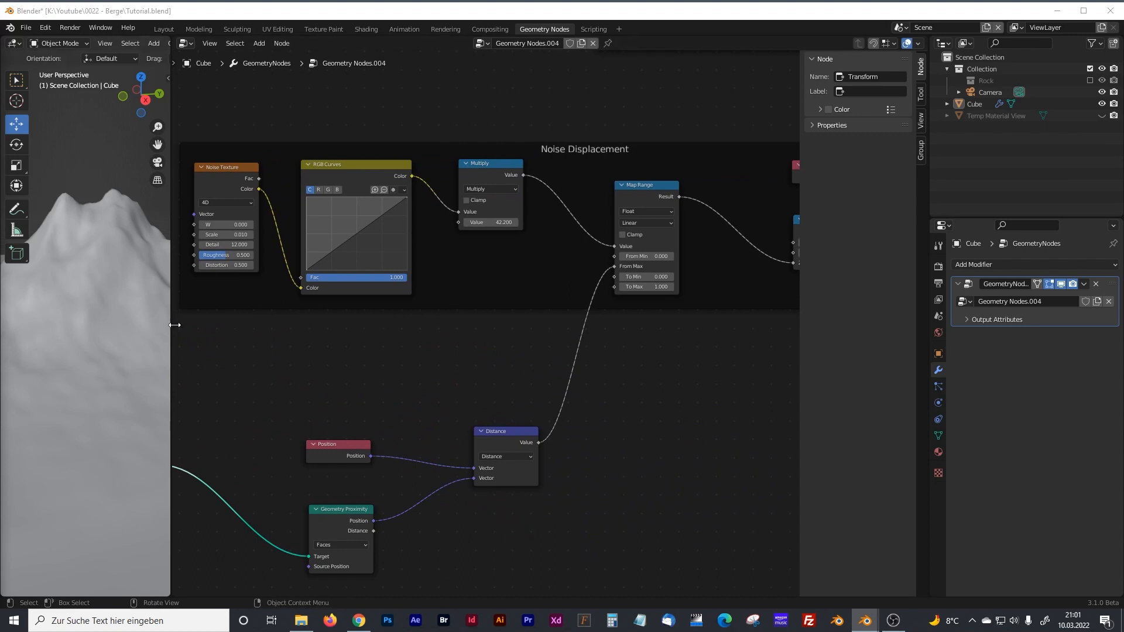
# Step: Set the Multiply node's value in the Noise Displacement frame to 70 and inspect the taller mountain
pyautogui.moveTo(170, 321); pyautogui.dragTo(400, 326)
pyautogui.moveTo(588, 320); pyautogui.dragTo(681, 366, button='middle')
pyautogui.doubleClick(705, 283)
pyautogui.write('10')
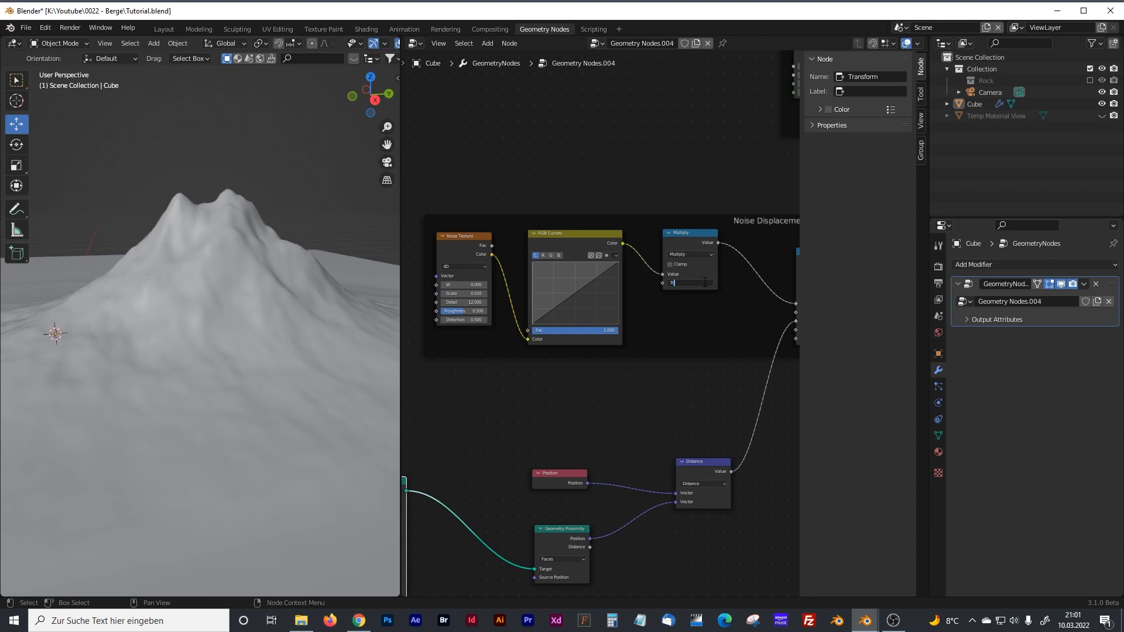
pyautogui.press('Return')
pyautogui.moveTo(387, 269); pyautogui.dragTo(288, 300, button='middle')
pyautogui.scroll(-2, 650, 378)
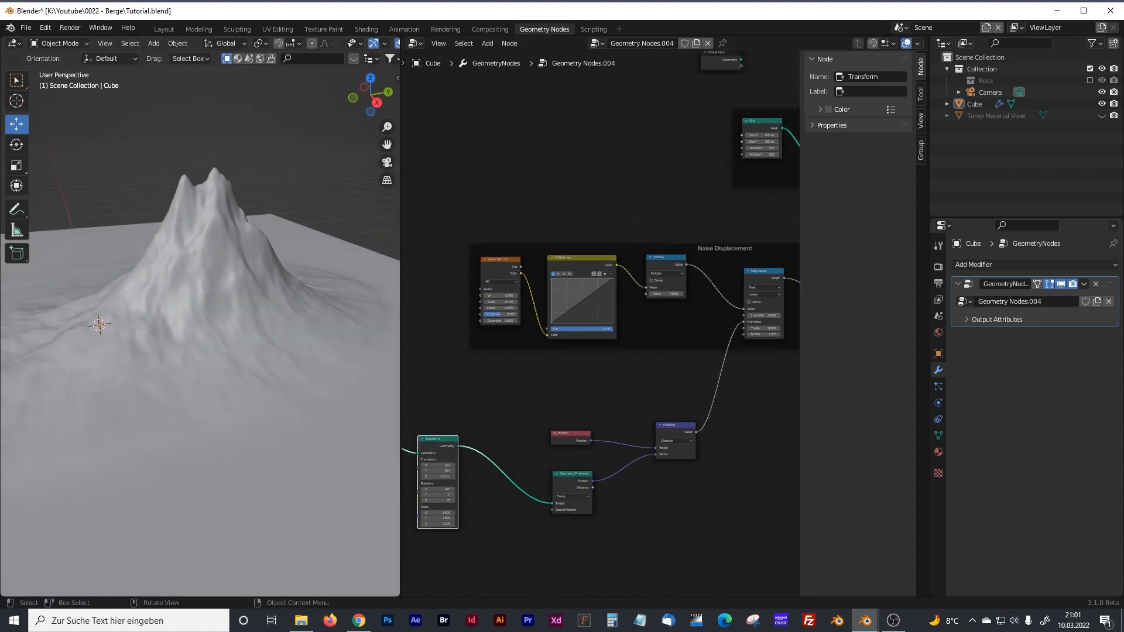
# Step: Reshape the Noise Displacement frame's RGB Curves into an uneven arch with added points, a lowered end point and a dip in the middle
pyautogui.scroll(3, 596, 286)
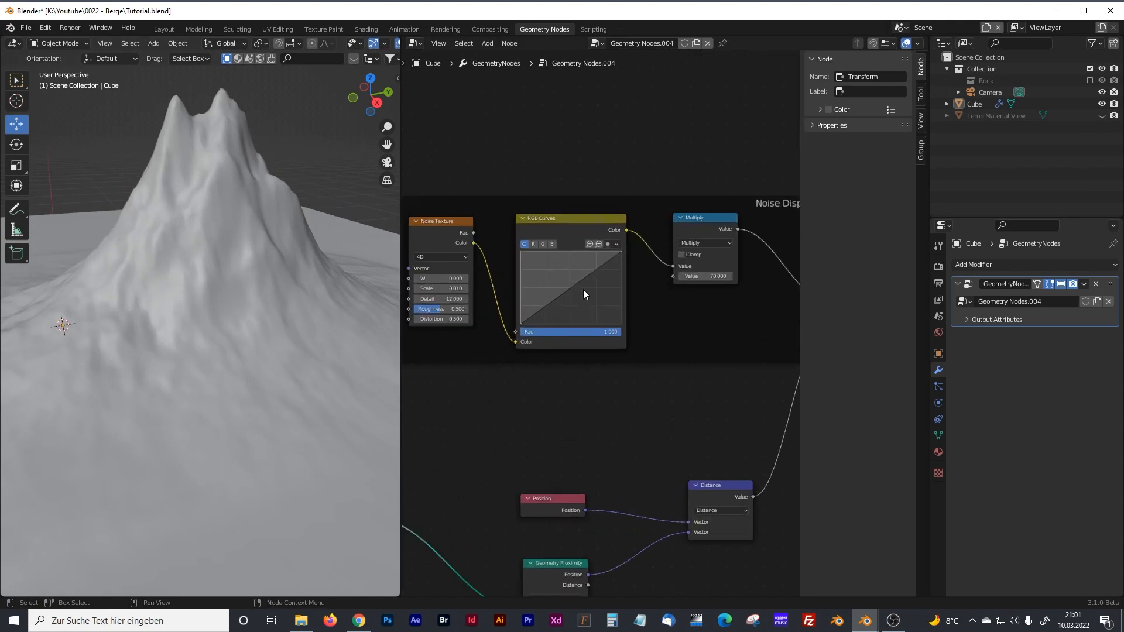
pyautogui.moveTo(615, 241); pyautogui.dragTo(537, 279)
pyautogui.moveTo(602, 253); pyautogui.dragTo(627, 285)
pyautogui.moveTo(557, 267); pyautogui.dragTo(557, 286)
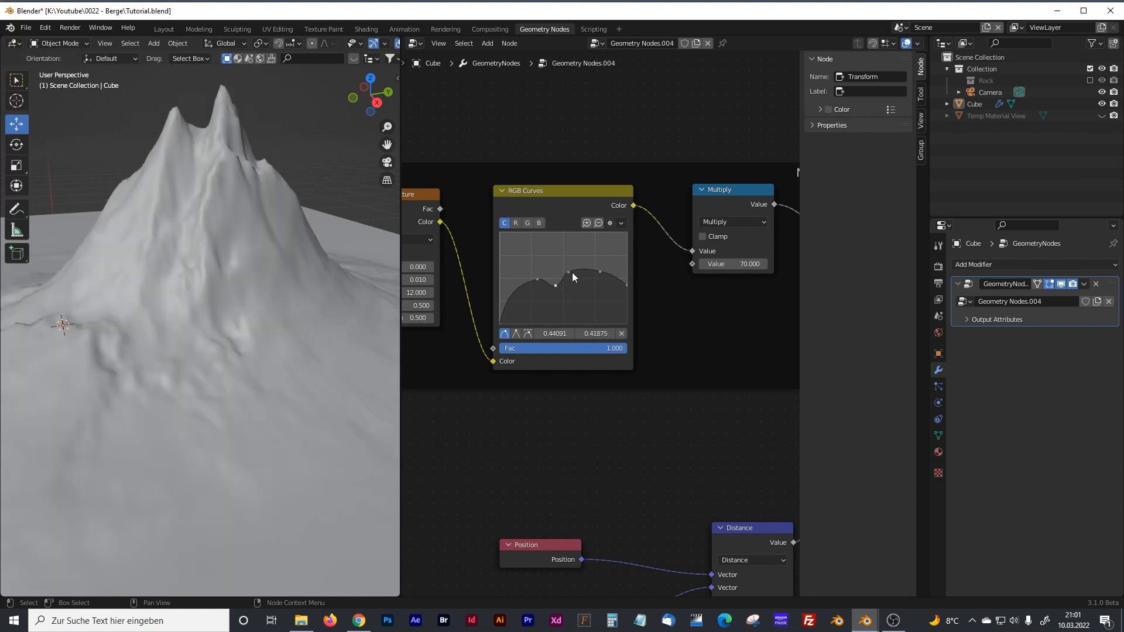
pyautogui.moveTo(234, 287); pyautogui.dragTo(264, 317, button='middle')
# Step: Add a Join Geometry node on the link between the Ico Sphere's Transform and Geometry Proximity
pyautogui.scroll(-5, 616, 357)
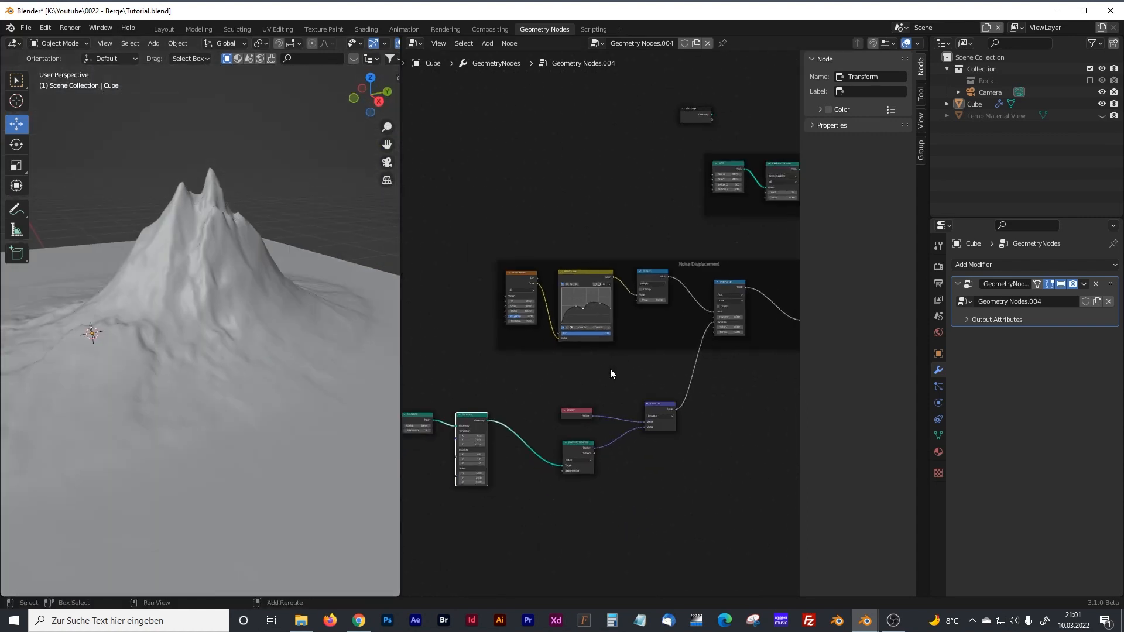
pyautogui.keyDown('shift'); pyautogui.moveTo(611, 369); pyautogui.dragTo(660, 282, button='middle'); pyautogui.keyUp('shift')
pyautogui.scroll(4, 596, 305)
pyautogui.moveTo(401, 265); pyautogui.dragTo(210, 265)
pyautogui.moveTo(564, 292); pyautogui.dragTo(490, 281, button='middle')
pyautogui.moveTo(383, 324); pyautogui.dragTo(509, 291, button='middle')
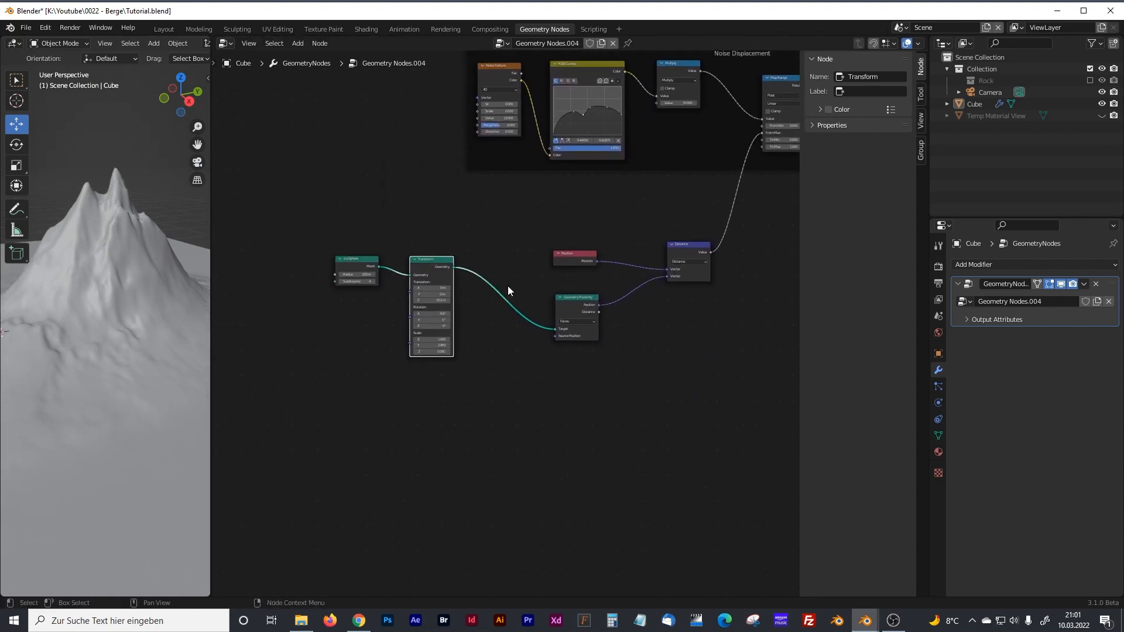
pyautogui.hotkey('shift', 'a')
pyautogui.click(479, 369)
pyautogui.write('jo')
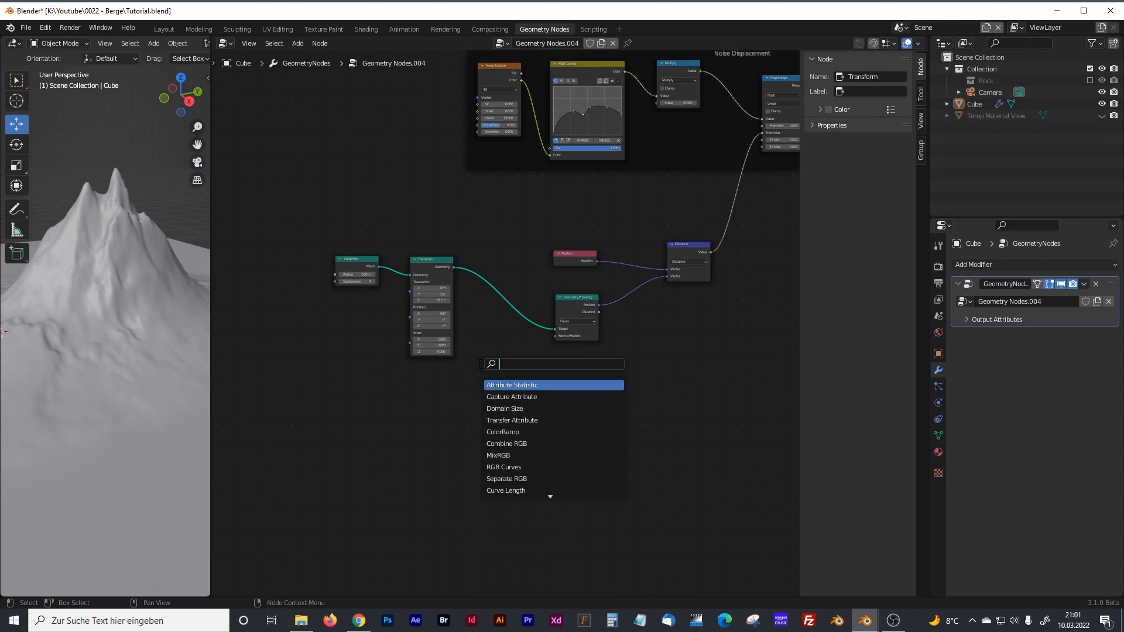
pyautogui.write('ing')
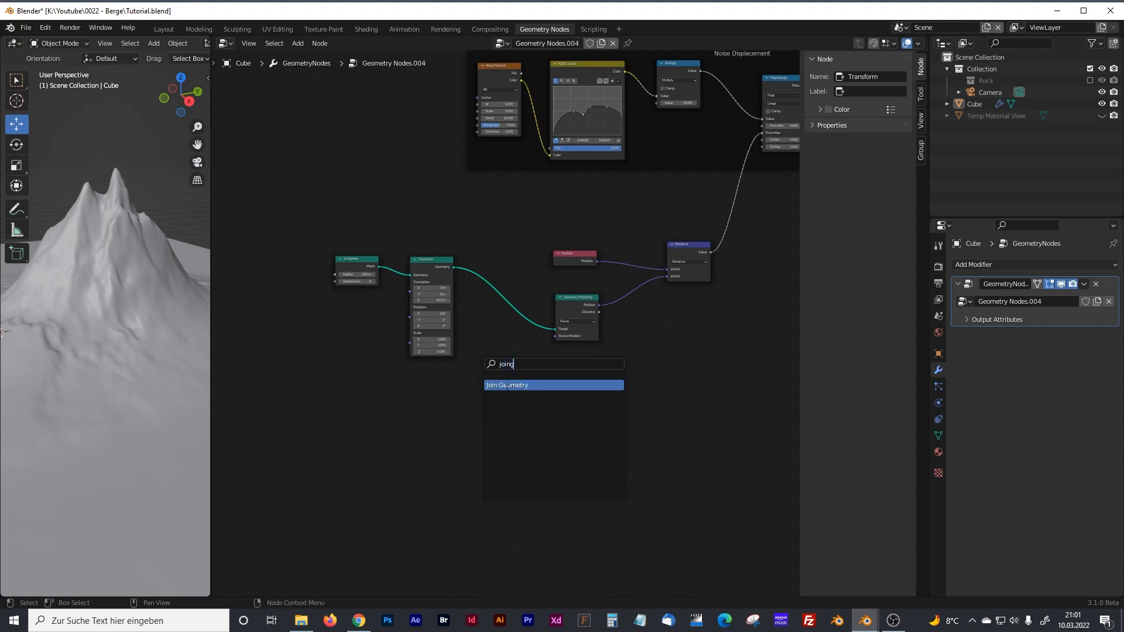
pyautogui.press('Return')
pyautogui.click(515, 325)
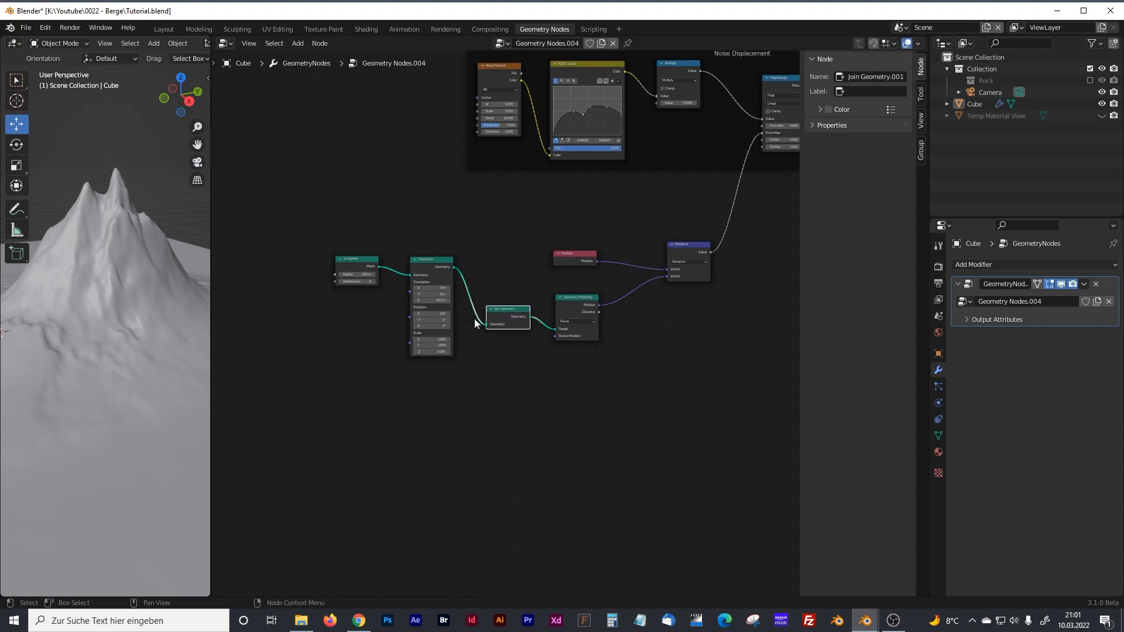
# Step: Duplicate the Ico Sphere and its Transform below the originals and connect the copied Transform to Join Geometry
pyautogui.scroll(2, 494, 339)
pyautogui.moveTo(287, 225); pyautogui.dragTo(291, 225)
pyautogui.moveTo(592, 306); pyautogui.dragTo(680, 275, button='middle')
pyautogui.moveTo(283, 158); pyautogui.dragTo(530, 372)
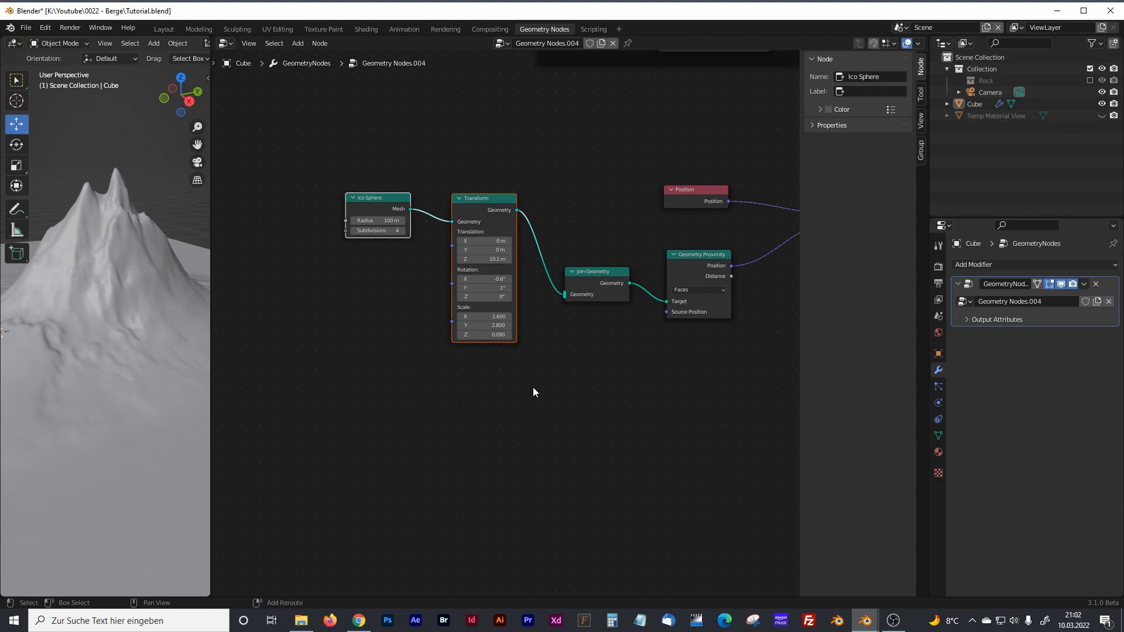
pyautogui.hotkey('shift', 'd')
pyautogui.click(532, 561)
pyautogui.moveTo(517, 382); pyautogui.dragTo(564, 294)
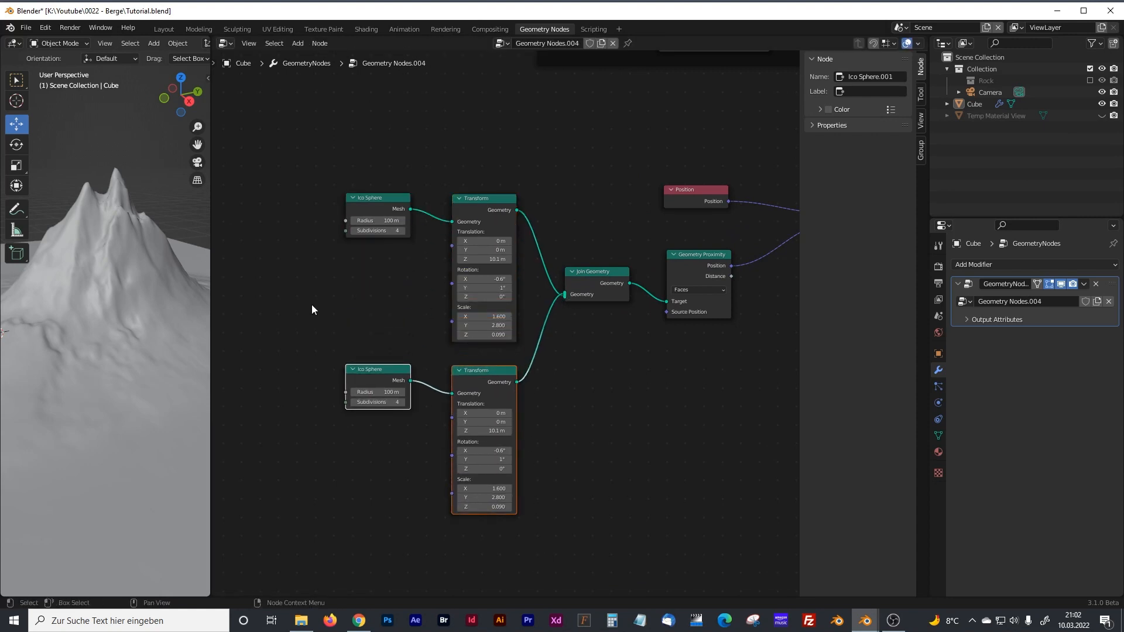
# Step: Set the duplicated Transform's Y translation to about -102 m and its Z rotation to about 26.2°
pyautogui.moveTo(209, 275); pyautogui.dragTo(386, 277)
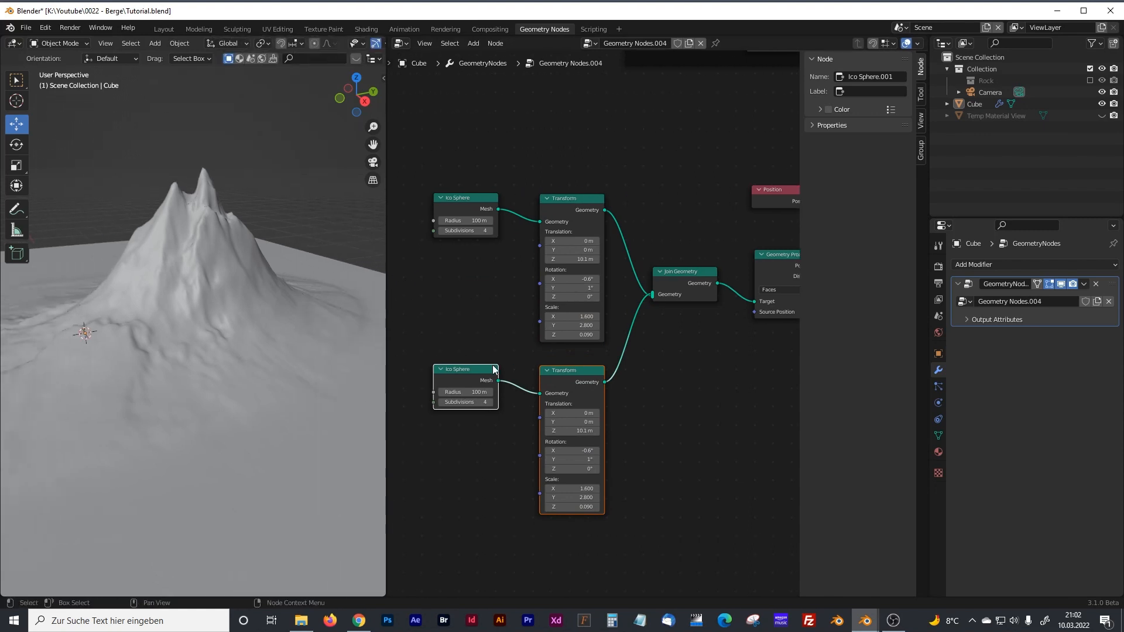
pyautogui.moveTo(718, 363); pyautogui.dragTo(728, 355, button='middle')
pyautogui.moveTo(644, 364); pyautogui.dragTo(499, 365)
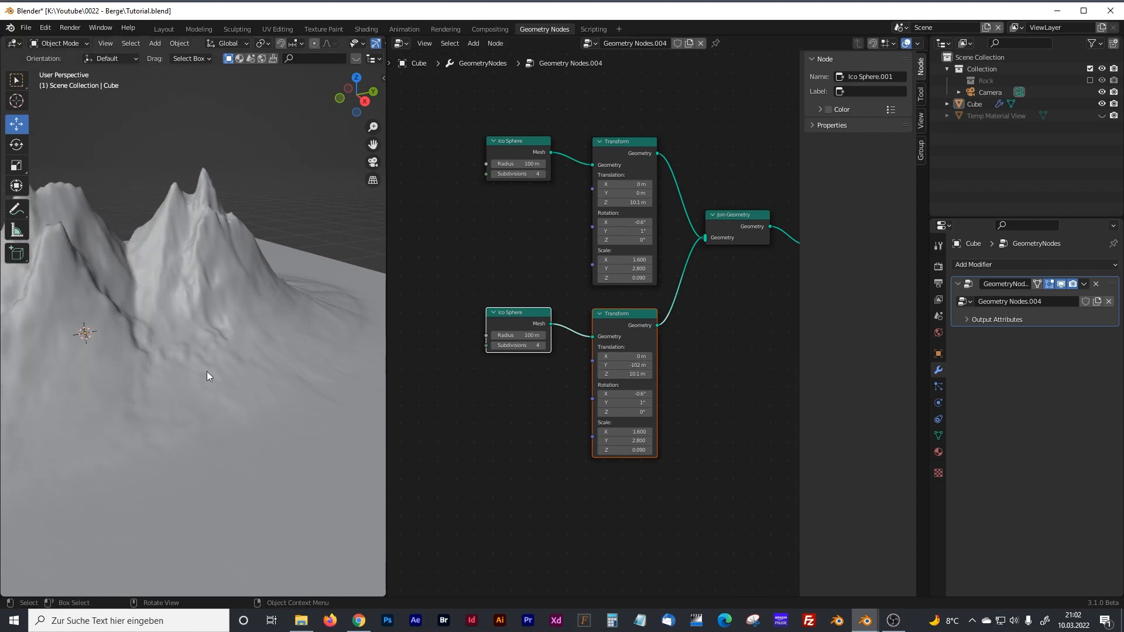
pyautogui.scroll(-3, 205, 363)
pyautogui.moveTo(204, 364); pyautogui.dragTo(276, 404, button='middle')
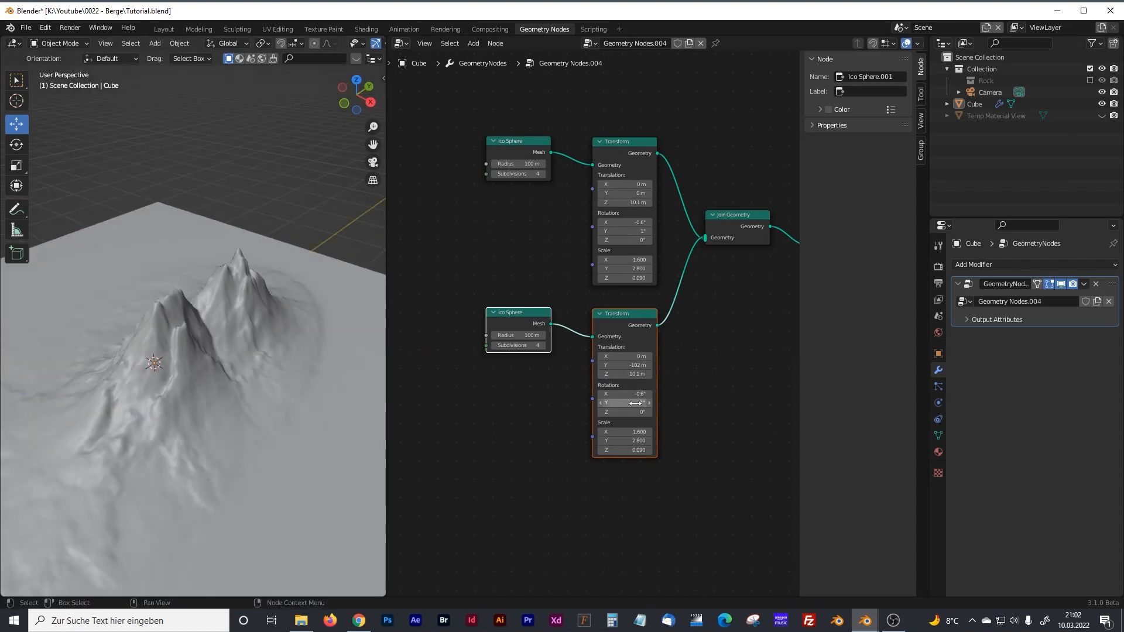
pyautogui.moveTo(649, 413); pyautogui.dragTo(675, 413)
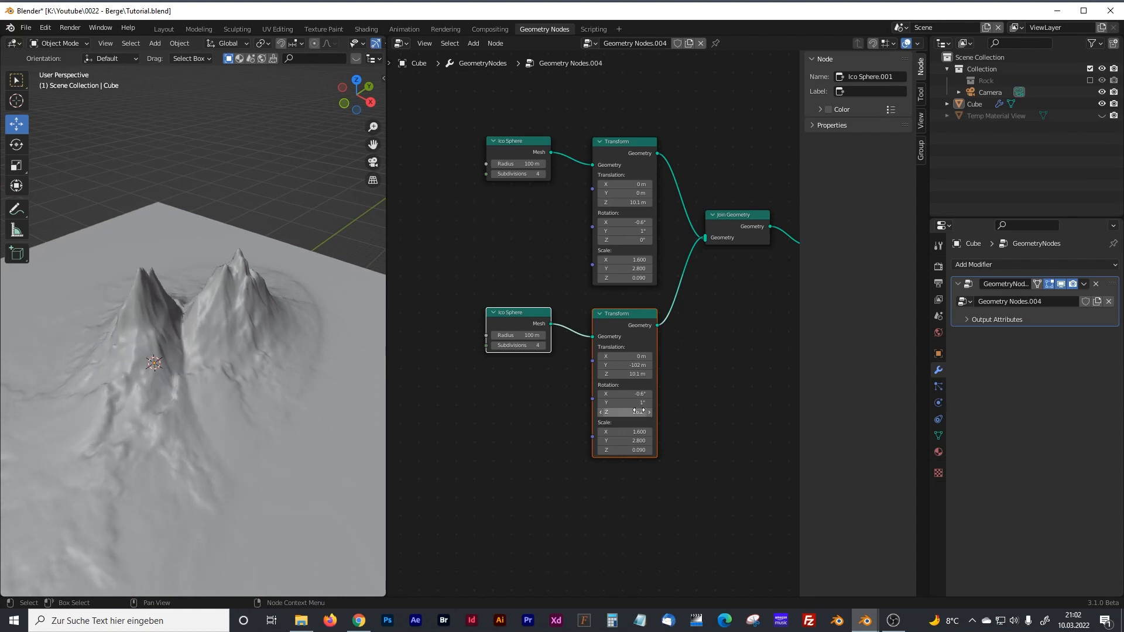
# Step: Try a Z translation of 90 m and further values on the duplicated Transform
pyautogui.click(636, 374)
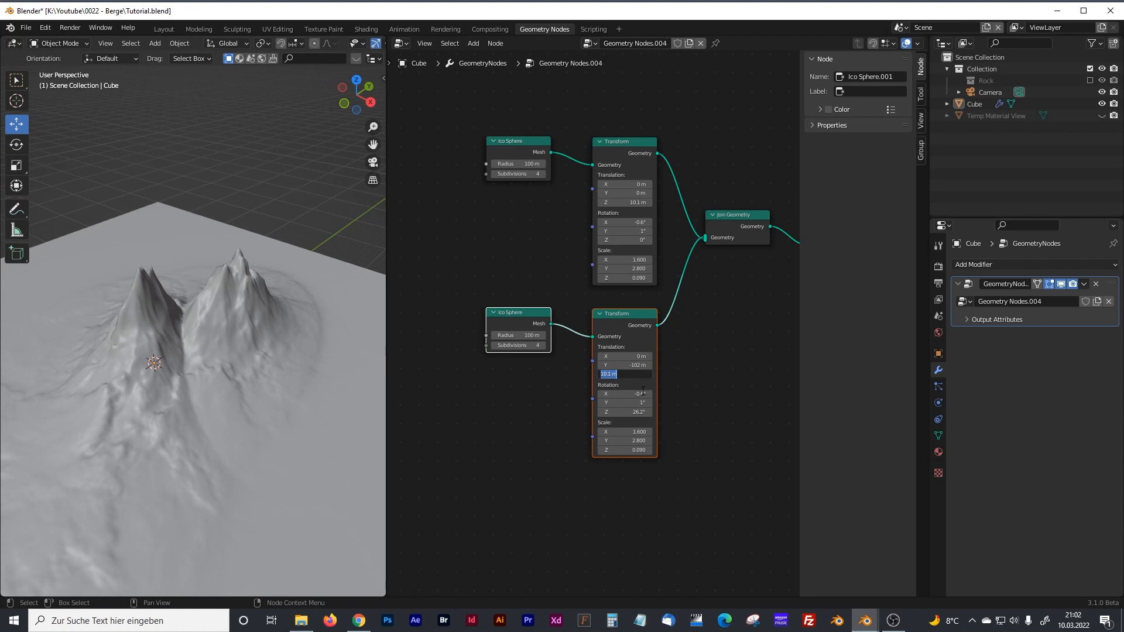
pyautogui.write('30')
pyautogui.press('Return')
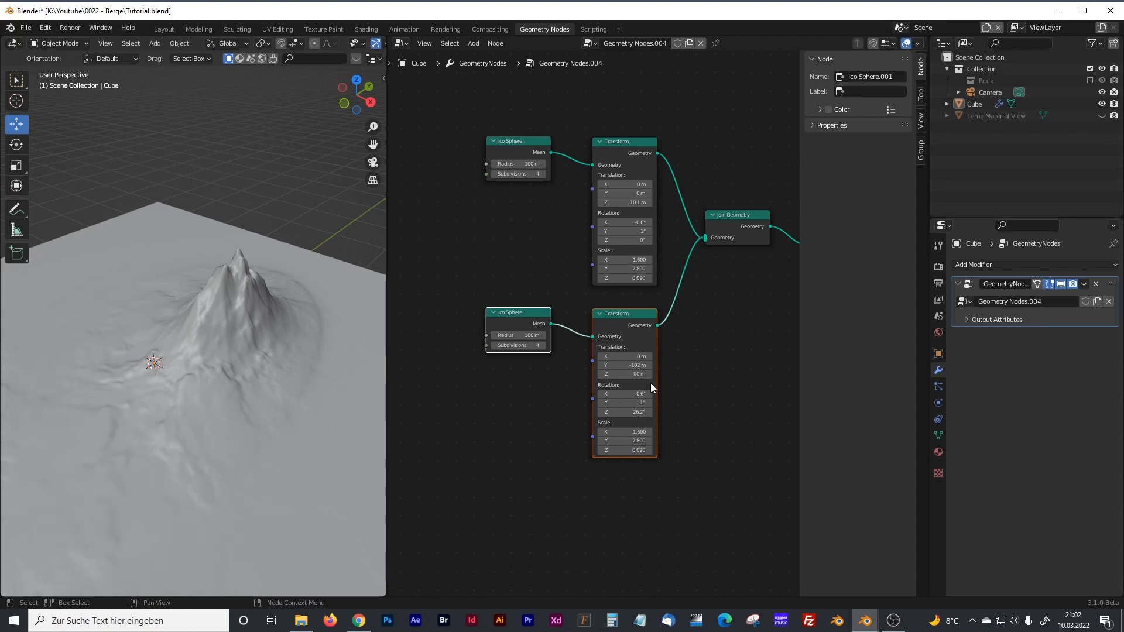
pyautogui.click(640, 373)
pyautogui.write('90')
pyautogui.write('00')
pyautogui.press('Return')
pyautogui.click(634, 374)
pyautogui.write('10')
pyautogui.press('Return')
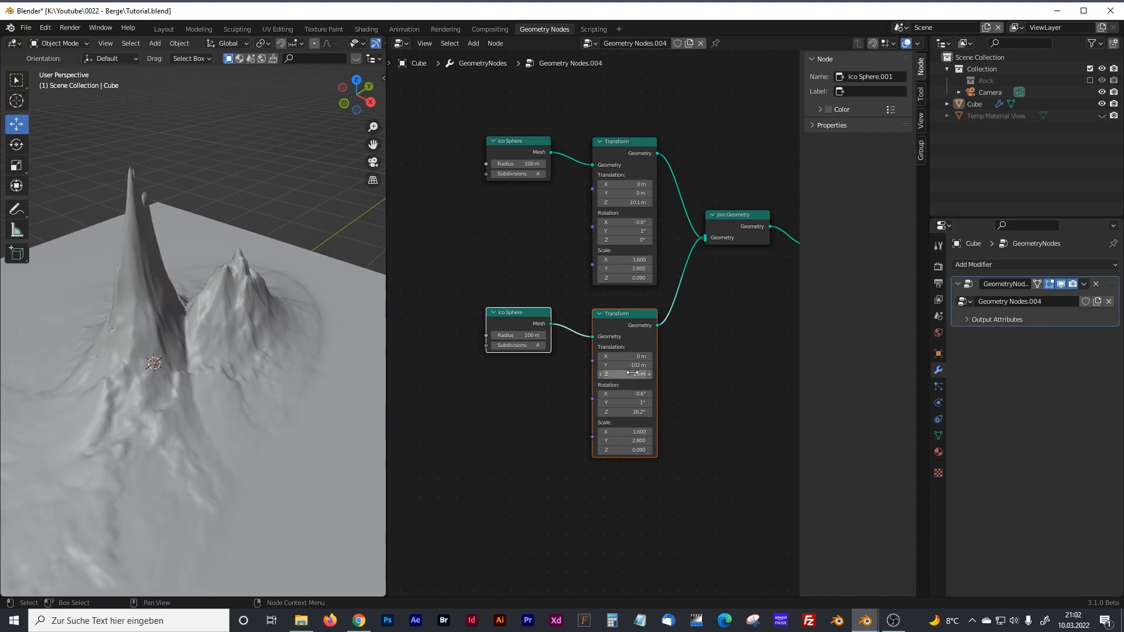
# Step: Try Z translations of 11 m, 10.5 m and 10.7 m on the duplicated Transform
pyautogui.click(634, 374)
pyautogui.write('9')
pyautogui.press('Return')
pyautogui.click(703, 422)
pyautogui.click(641, 373)
pyautogui.write('1')
pyautogui.press('Return')
pyautogui.click(639, 374)
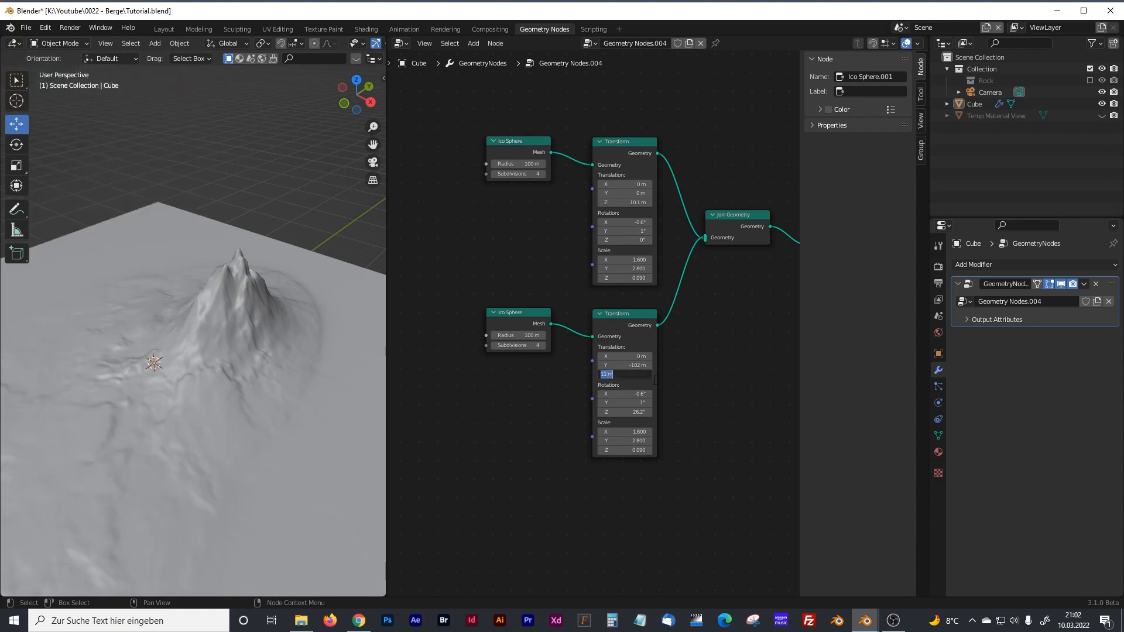
pyautogui.write('10.5')
pyautogui.press('Return')
pyautogui.click(634, 376)
pyautogui.click(634, 377)
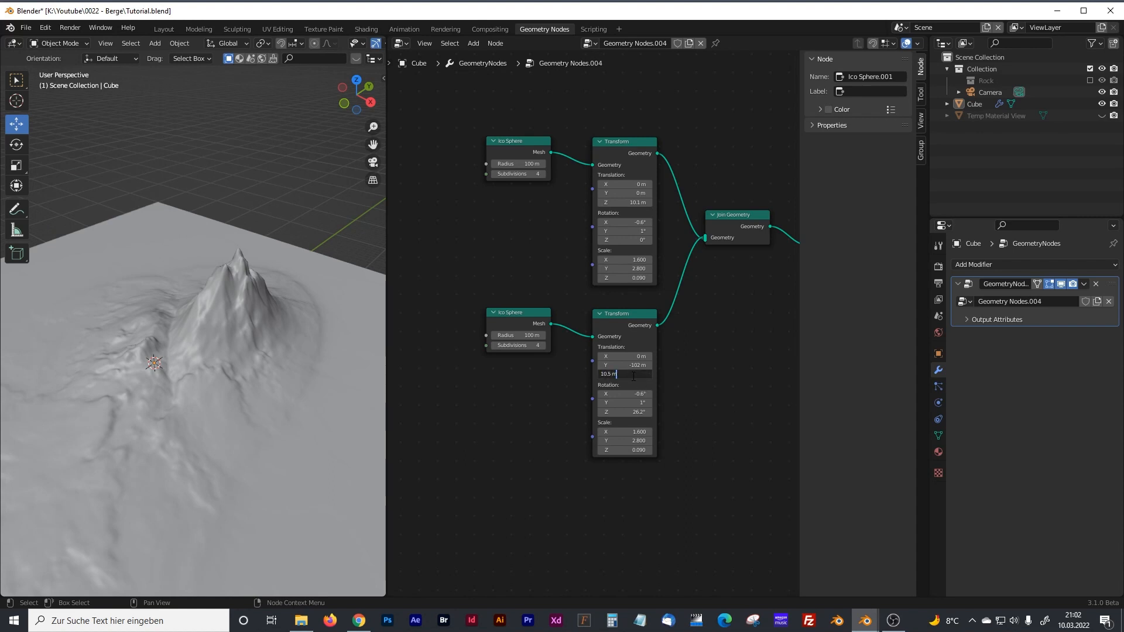
pyautogui.press('Return')
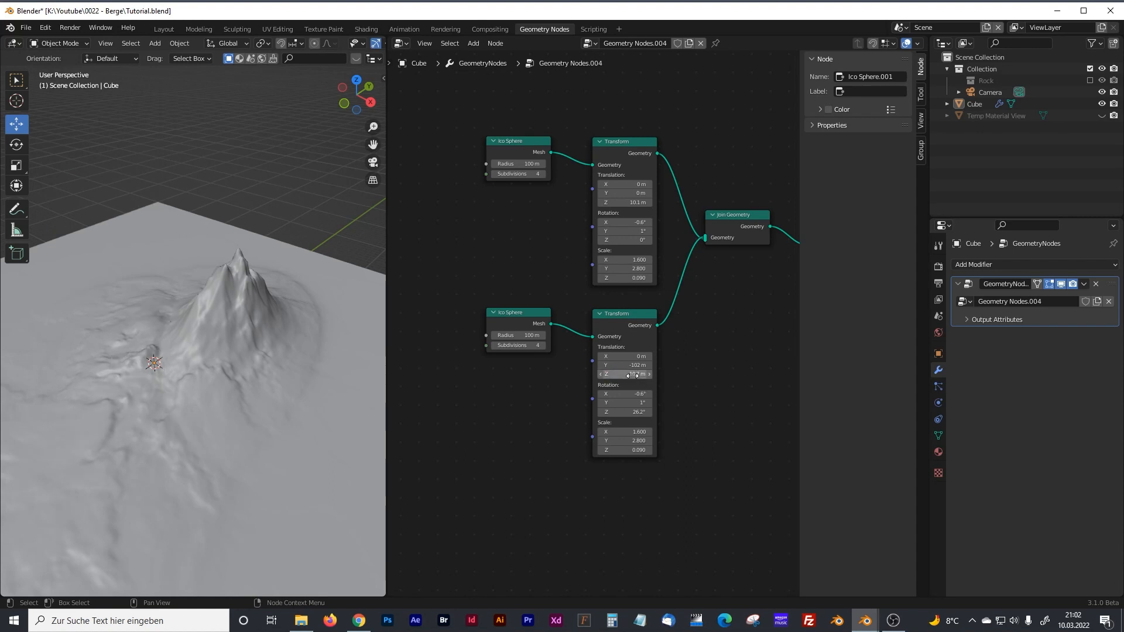
# Step: Set the duplicated Transform's Z translation to 10.2 m and inspect the second peak from the side
pyautogui.click(633, 375)
pyautogui.click(608, 374)
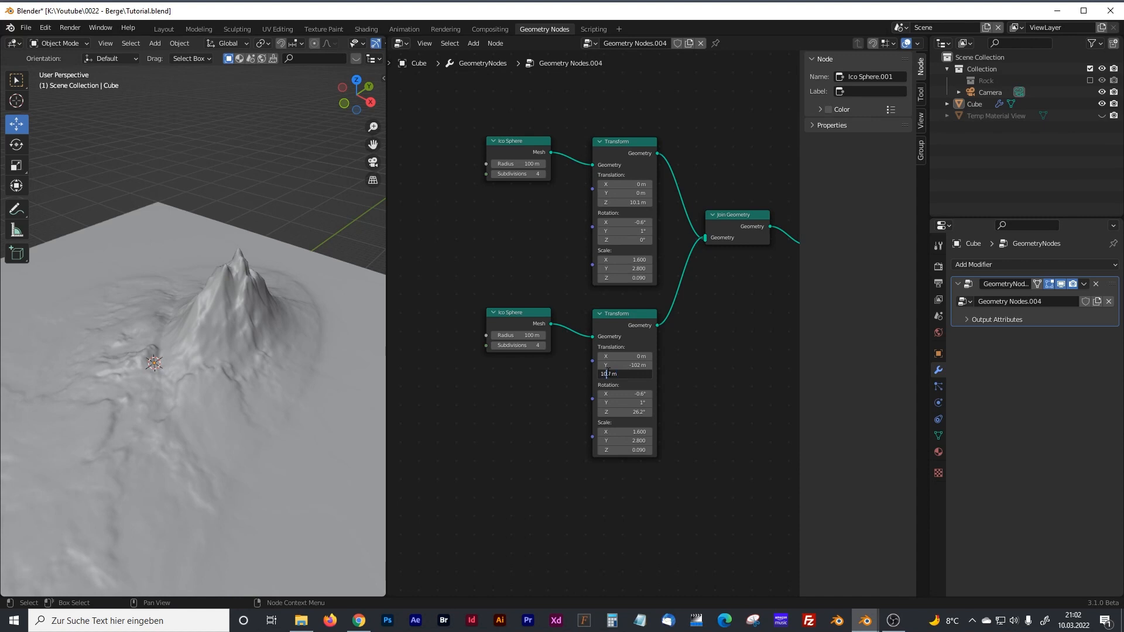
pyautogui.write('.2')
pyautogui.press('Return')
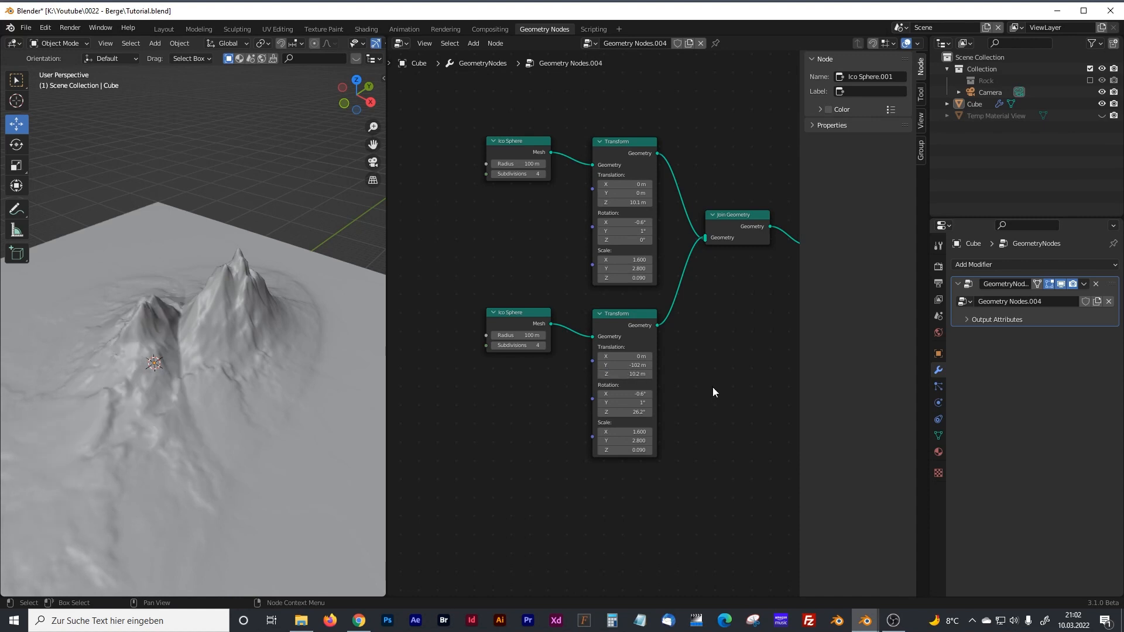
pyautogui.moveTo(263, 339); pyautogui.dragTo(189, 304, button='middle')
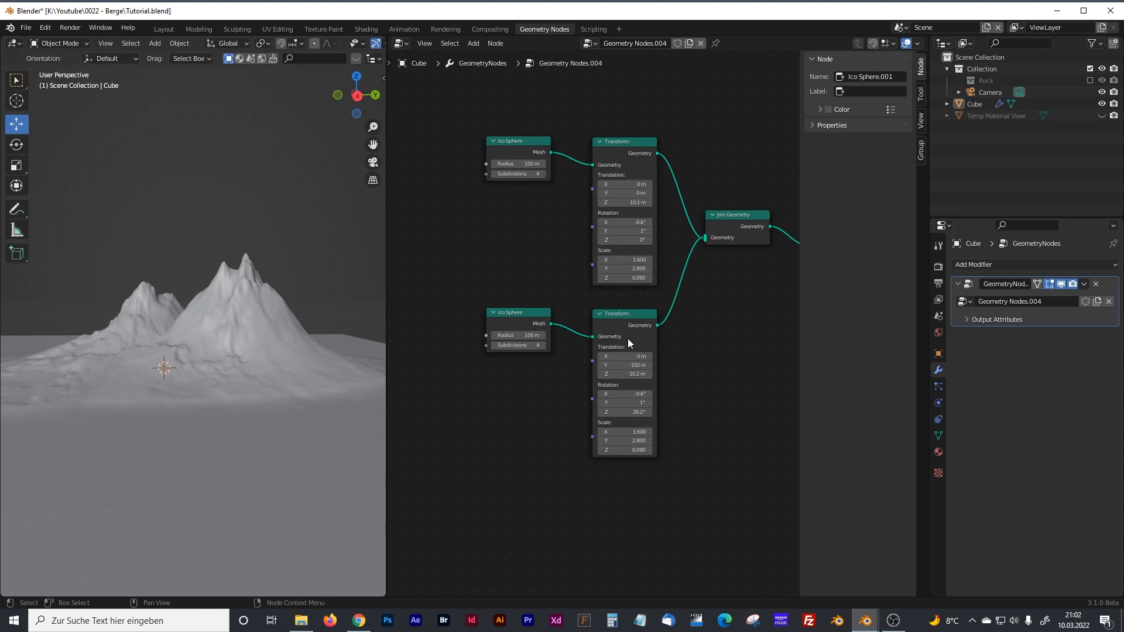
# Step: Try a value of 40 in the Noise Displacement frame's Multiply node and return it to 70
pyautogui.moveTo(703, 275); pyautogui.dragTo(628, 268, button='middle')
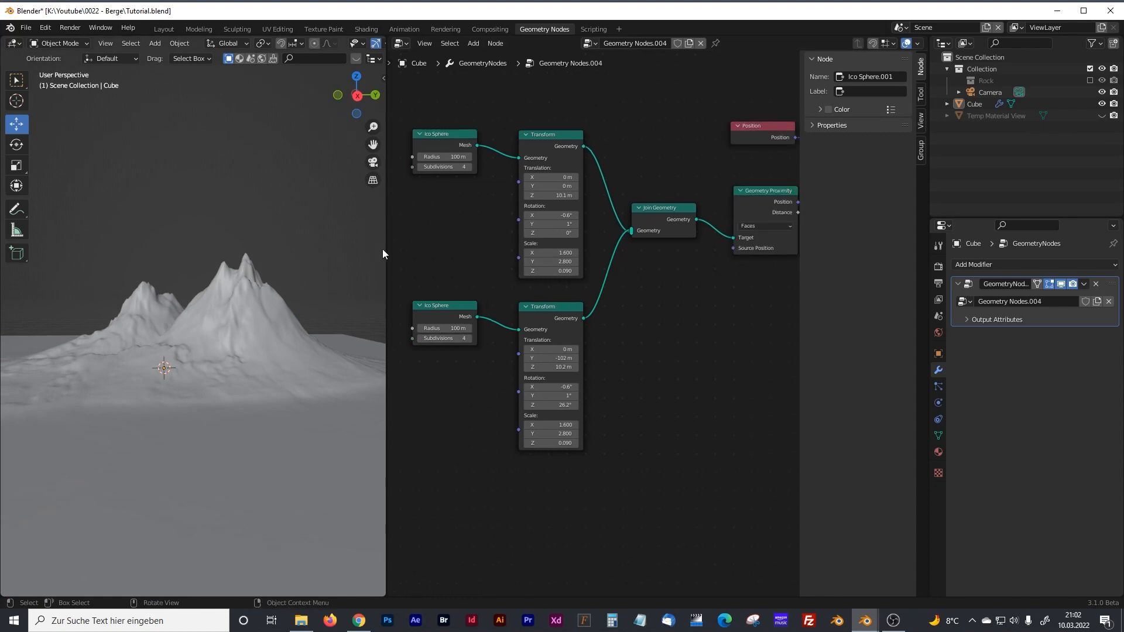
pyautogui.moveTo(388, 250); pyautogui.dragTo(297, 247)
pyautogui.scroll(-3, 647, 288)
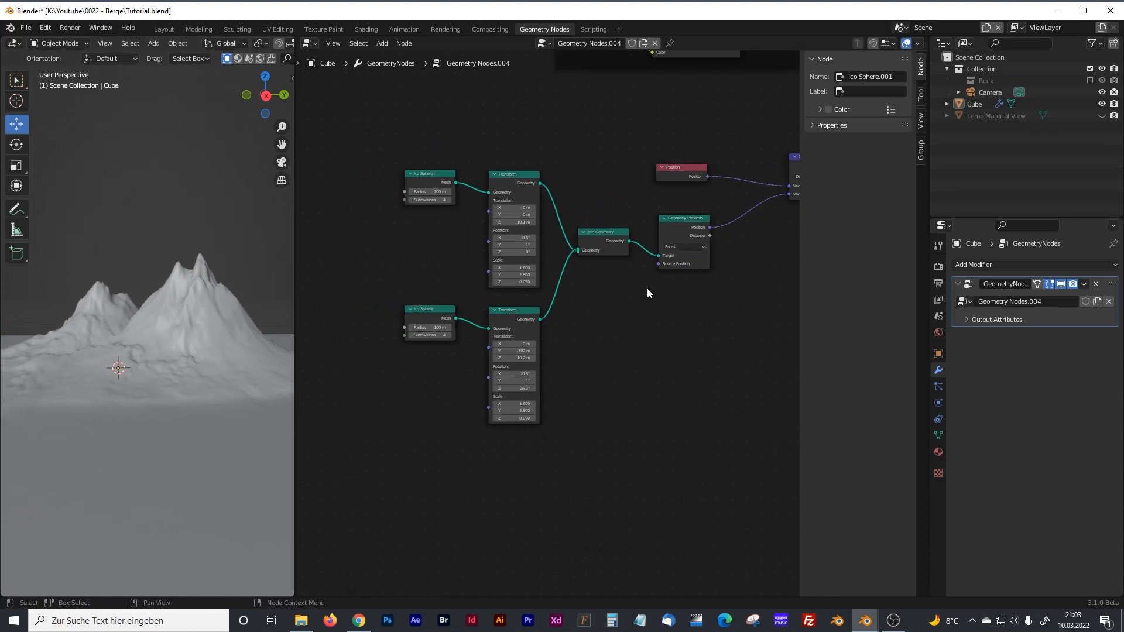
pyautogui.keyDown('shift'); pyautogui.moveTo(716, 199); pyautogui.dragTo(585, 282, button='middle'); pyautogui.keyUp('shift')
pyautogui.moveTo(634, 194); pyautogui.dragTo(522, 375, button='middle')
pyautogui.scroll(5, 576, 287)
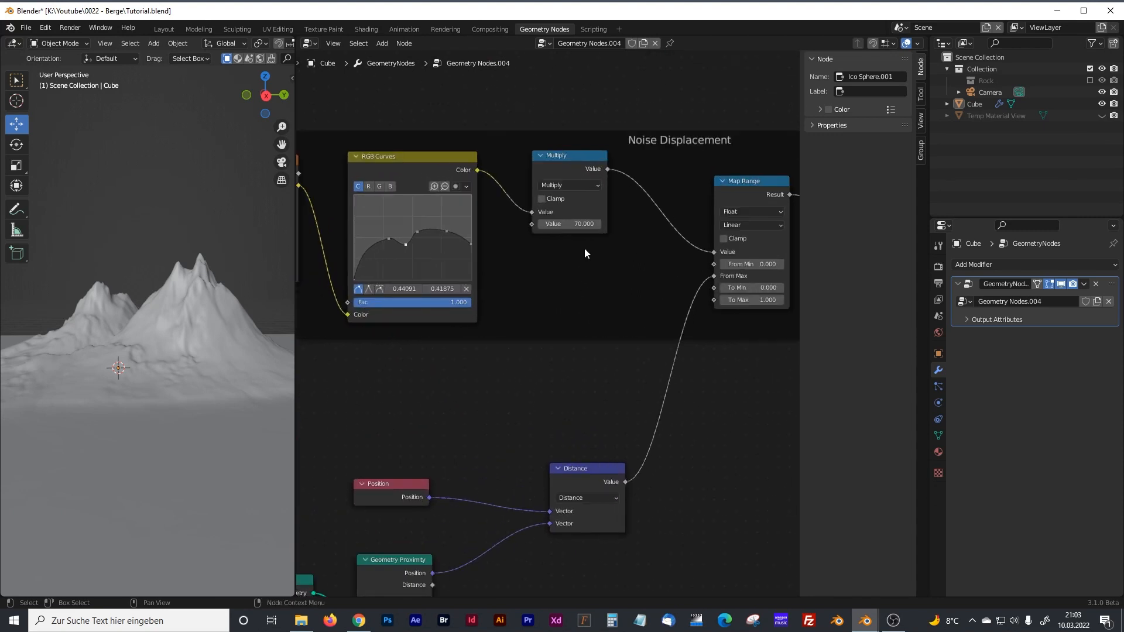
pyautogui.click(584, 225)
pyautogui.write('40')
pyautogui.press('Return')
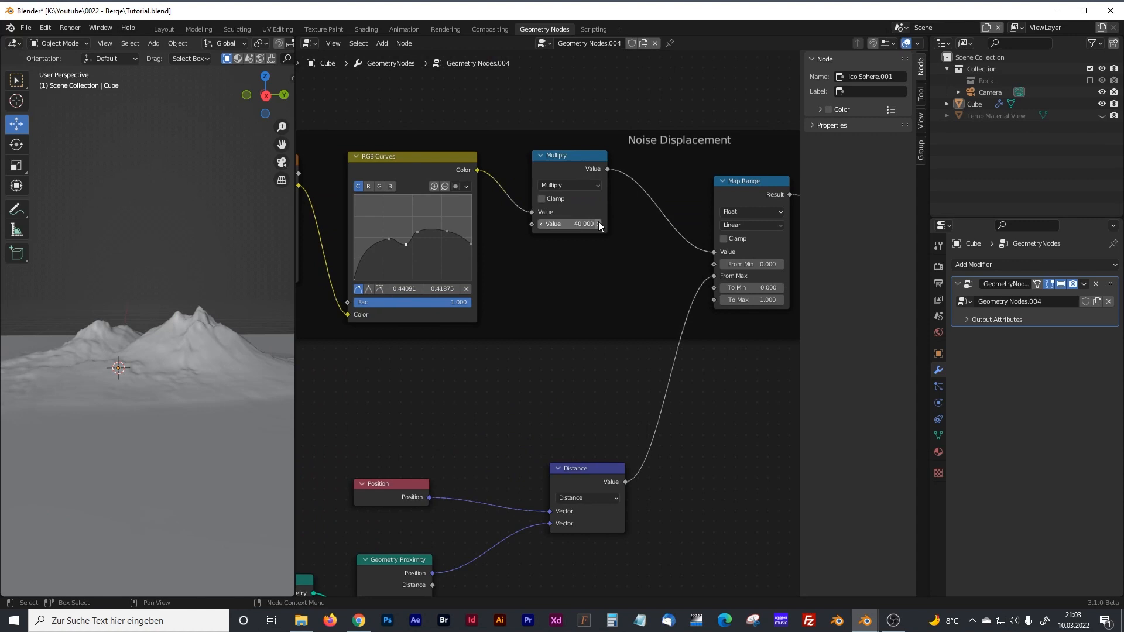
pyautogui.click(583, 226)
pyautogui.write('70')
pyautogui.press('Return')
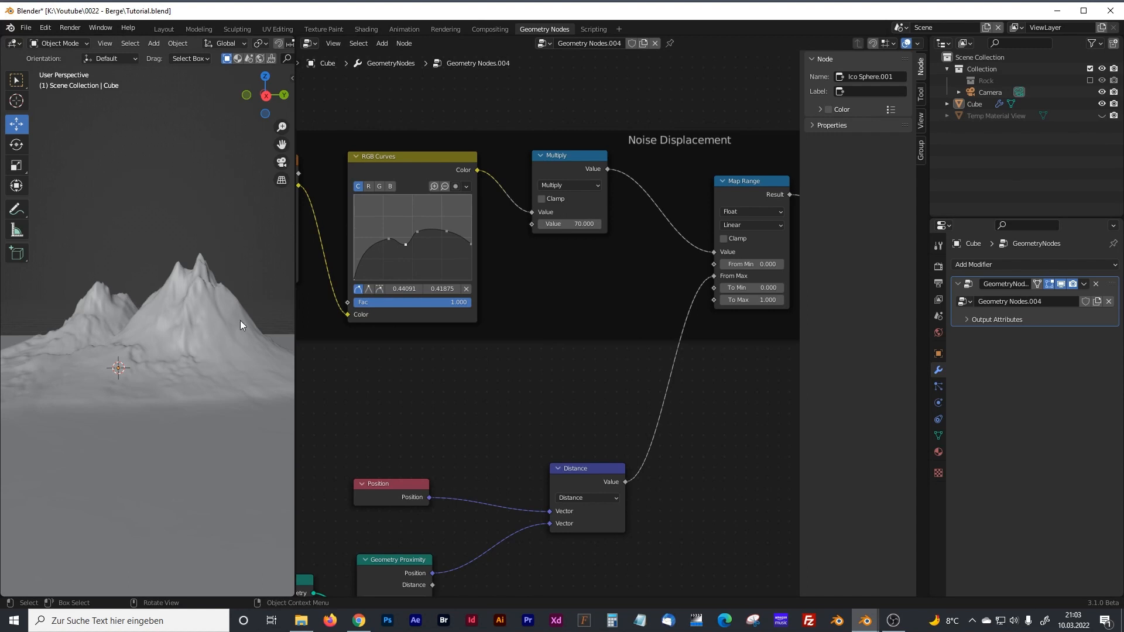
# Step: Move the Set Position and Set Shade Smooth nodes further along the chain inside the Landscape frame
pyautogui.moveTo(293, 336); pyautogui.dragTo(268, 335)
pyautogui.scroll(-2, 525, 332)
pyautogui.scroll(-3, 522, 332)
pyautogui.moveTo(304, 258); pyautogui.dragTo(699, 495)
pyautogui.scroll(5, 700, 311)
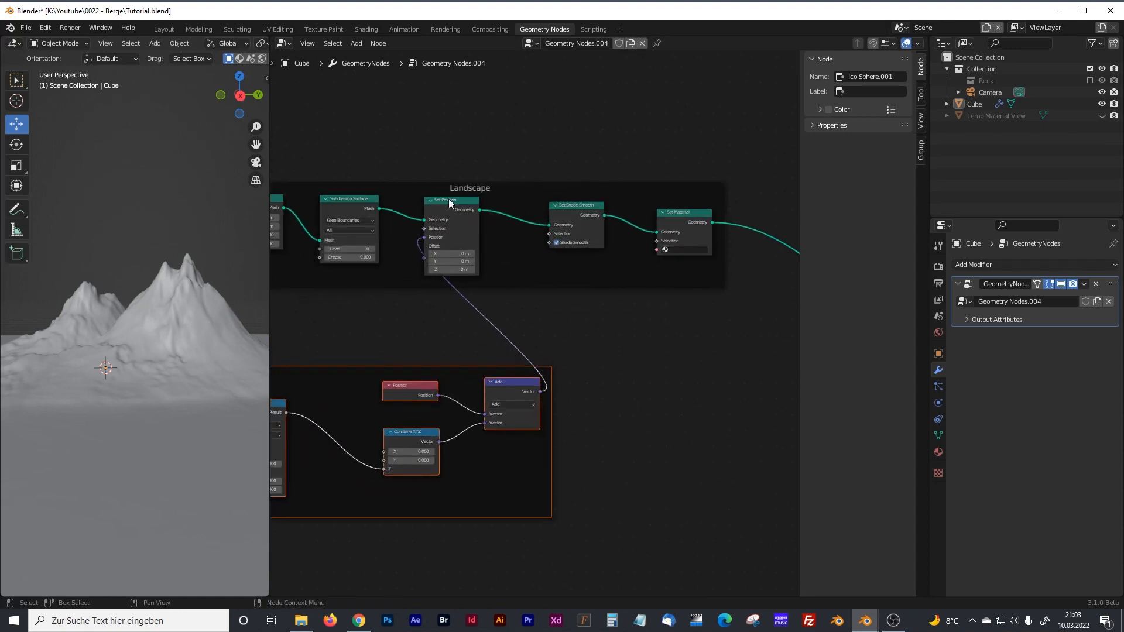
pyautogui.moveTo(449, 199); pyautogui.dragTo(462, 202)
pyautogui.moveTo(554, 199); pyautogui.dragTo(592, 192)
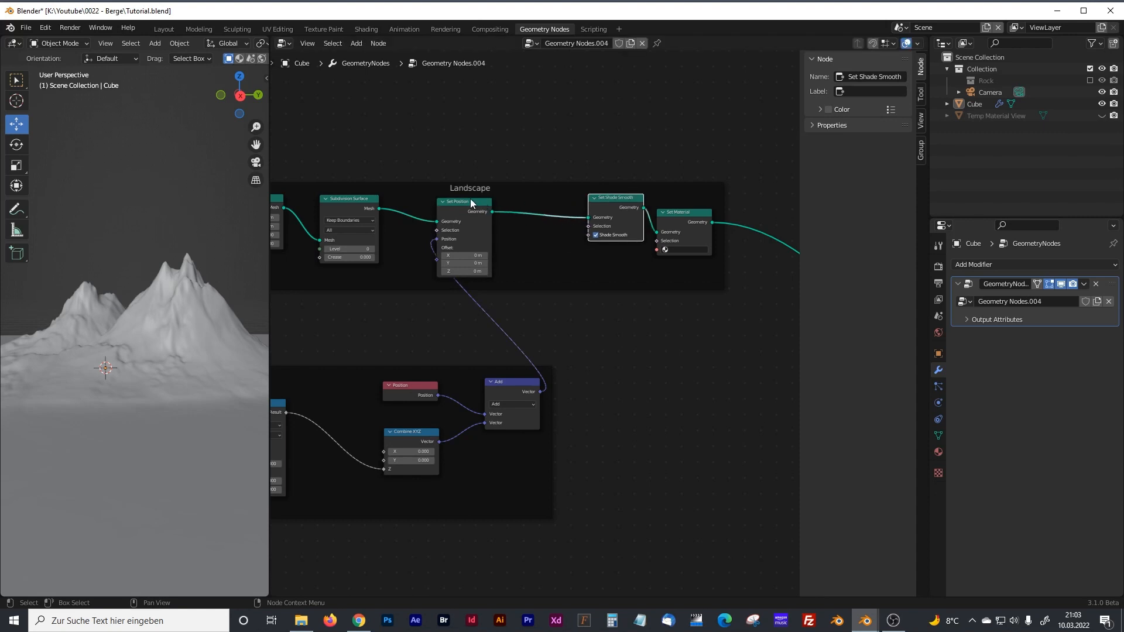
# Step: Examine the Noise Displacement frame and the Distance and Geometry Proximity nodes feeding its Map Range node
pyautogui.scroll(-2, 517, 339)
pyautogui.moveTo(409, 352); pyautogui.dragTo(452, 237, button='middle')
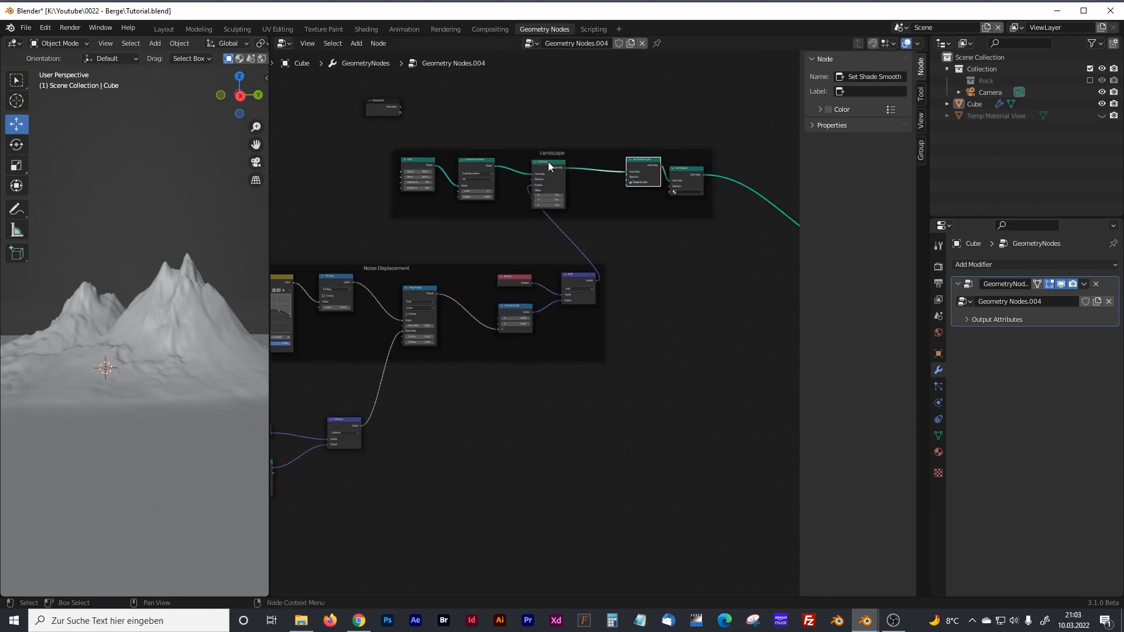
pyautogui.moveTo(459, 359); pyautogui.dragTo(605, 308, button='middle')
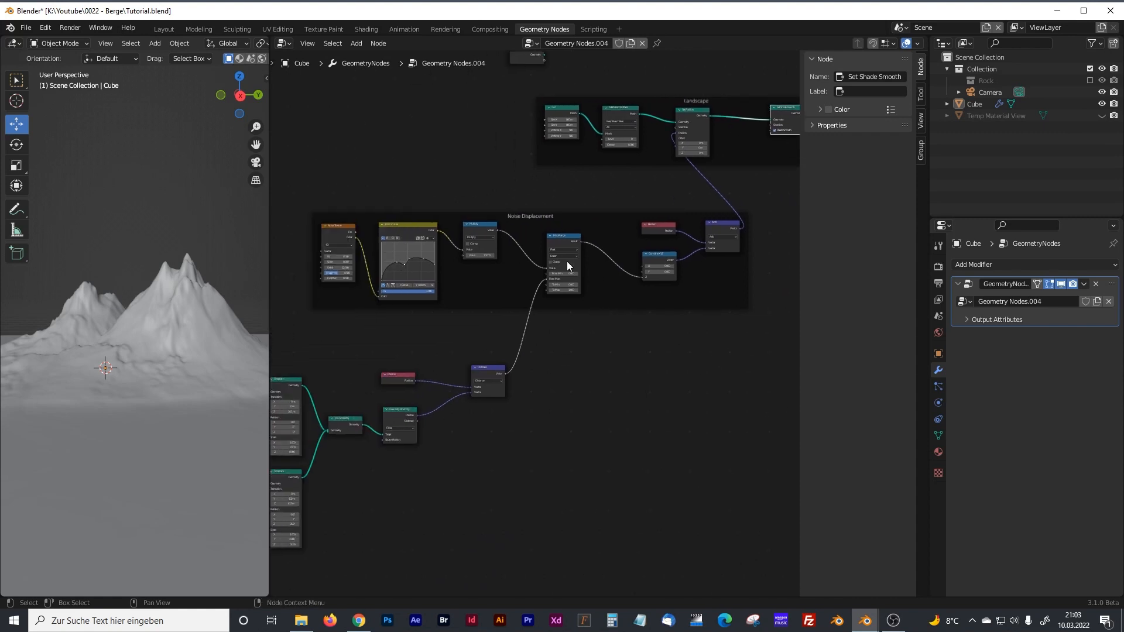
pyautogui.scroll(5, 562, 269)
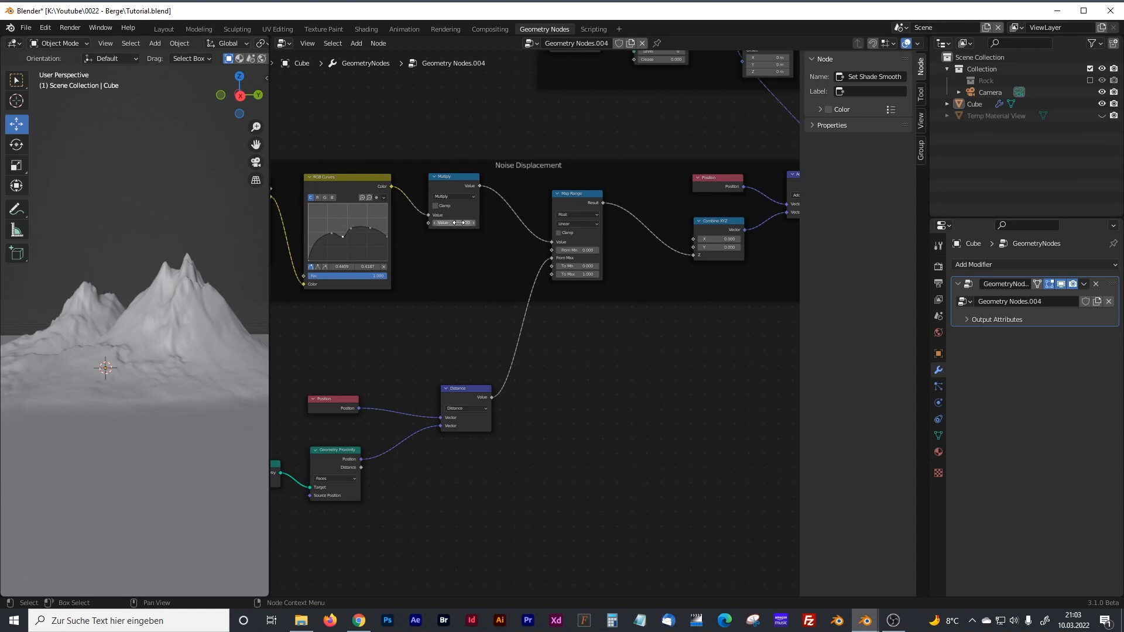
pyautogui.scroll(1, 457, 221)
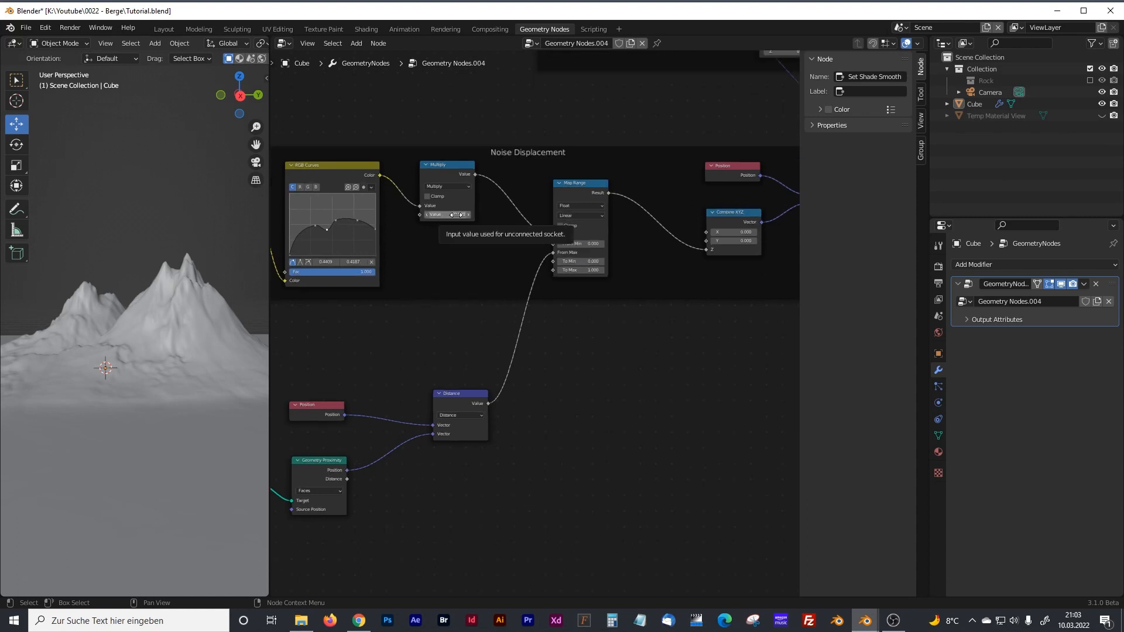
pyautogui.scroll(-9, 457, 217)
pyautogui.moveTo(627, 311); pyautogui.dragTo(729, 256, button='middle')
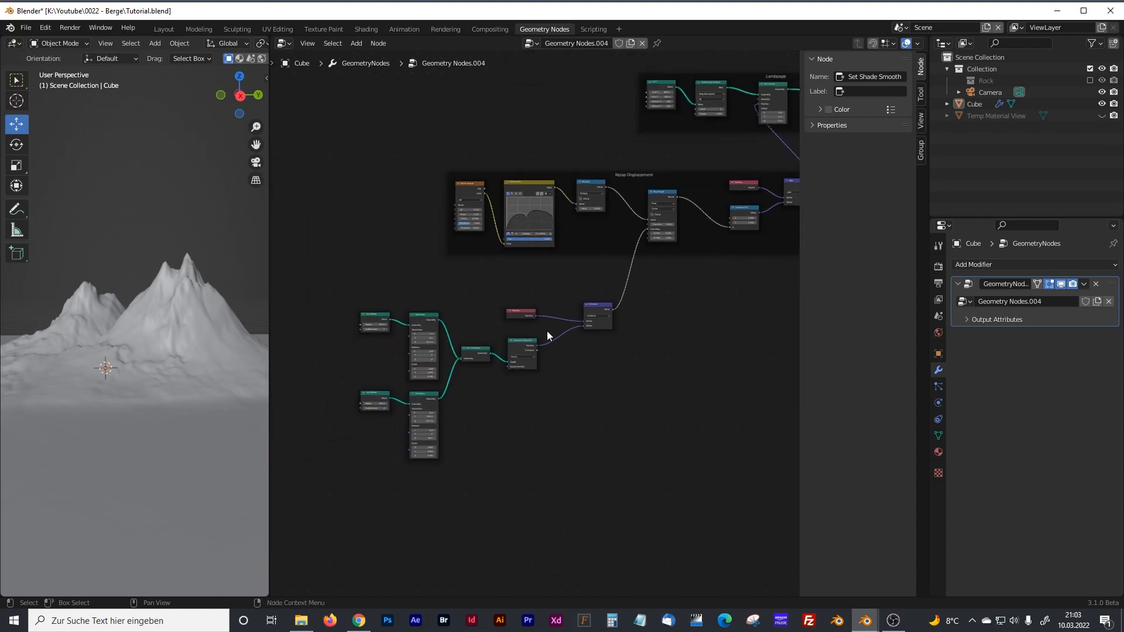
pyautogui.scroll(3, 597, 210)
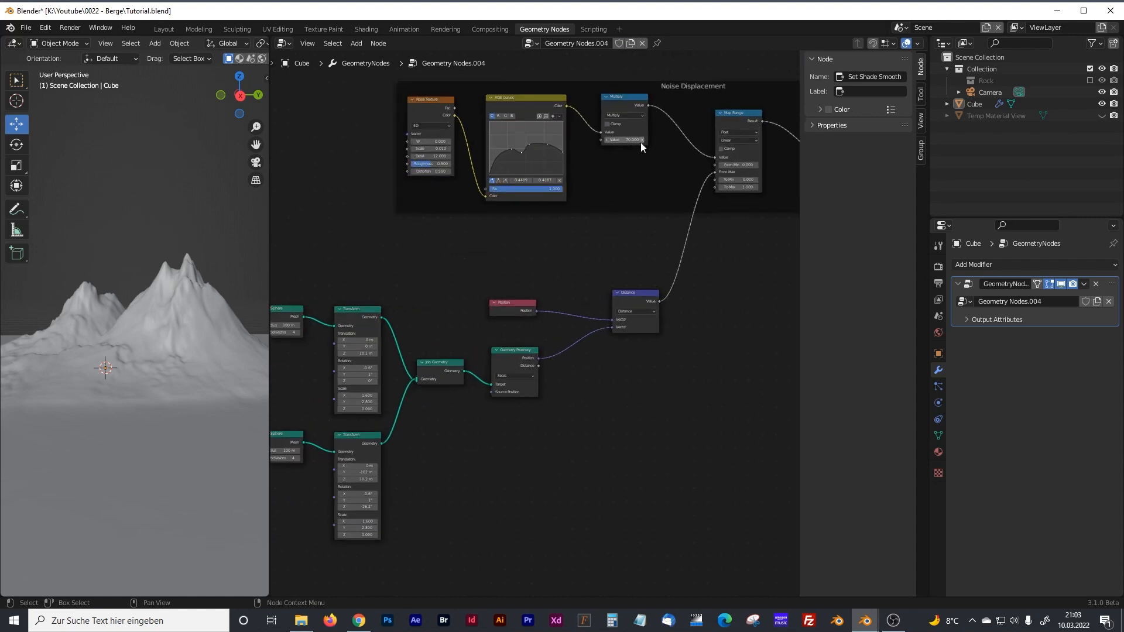
pyautogui.scroll(-2, 618, 168)
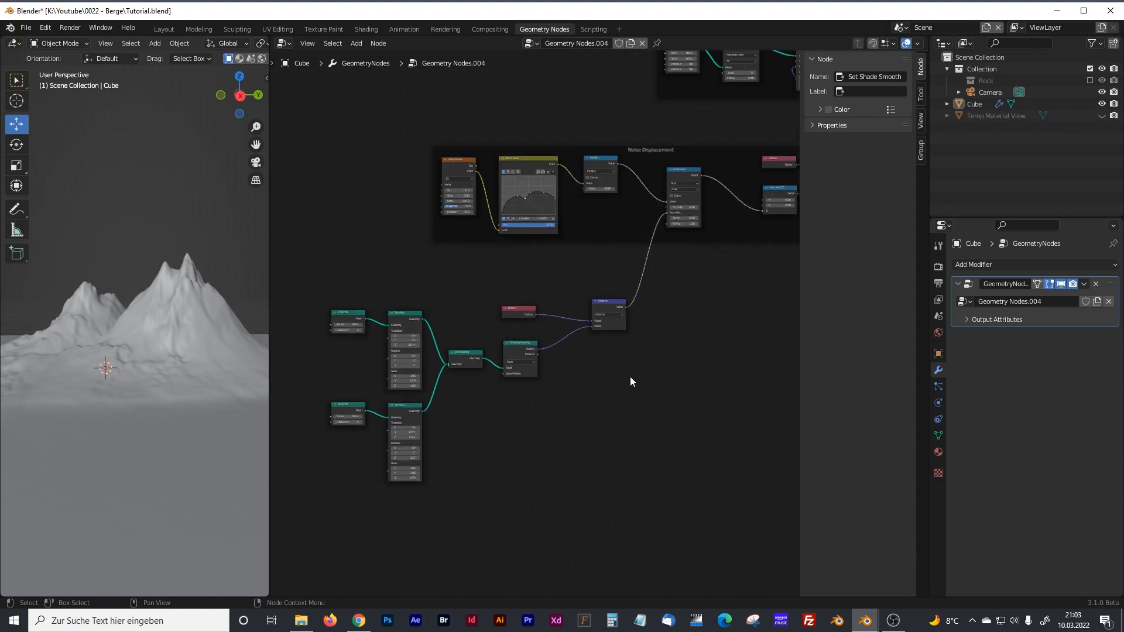
# Step: Review the Ico Sphere, Transform and Join Geometry nodes alongside the mountain shape they produce
pyautogui.moveTo(616, 406); pyautogui.dragTo(582, 290, button='middle')
pyautogui.moveTo(539, 233); pyautogui.dragTo(552, 276, button='middle')
pyautogui.moveTo(270, 286); pyautogui.dragTo(328, 291)
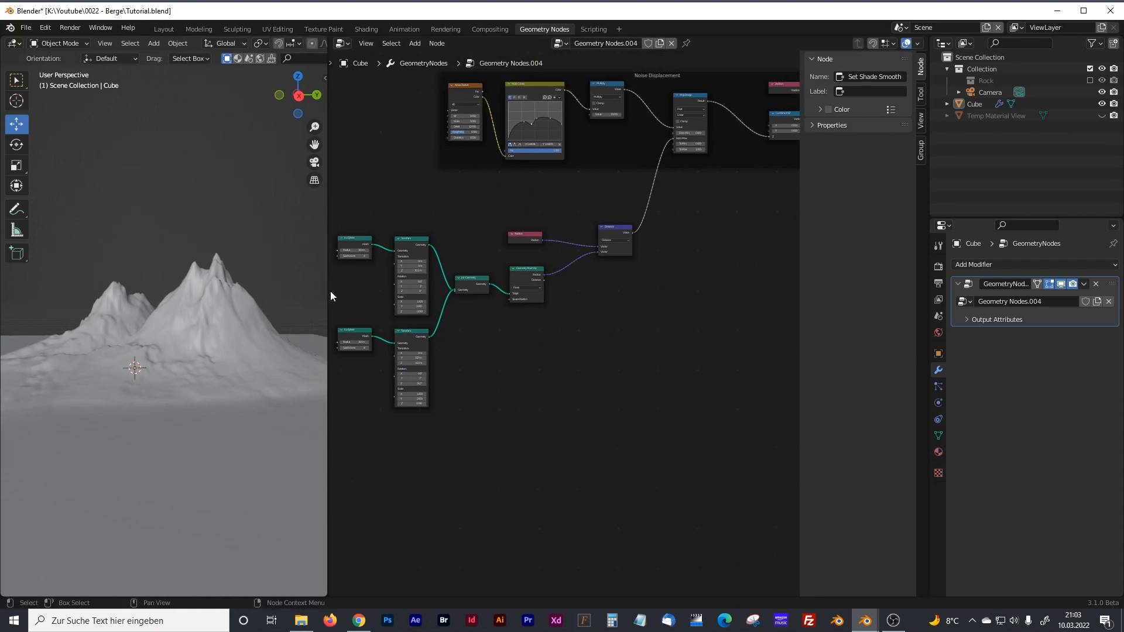
pyautogui.scroll(2, 541, 334)
pyautogui.scroll(3, 541, 330)
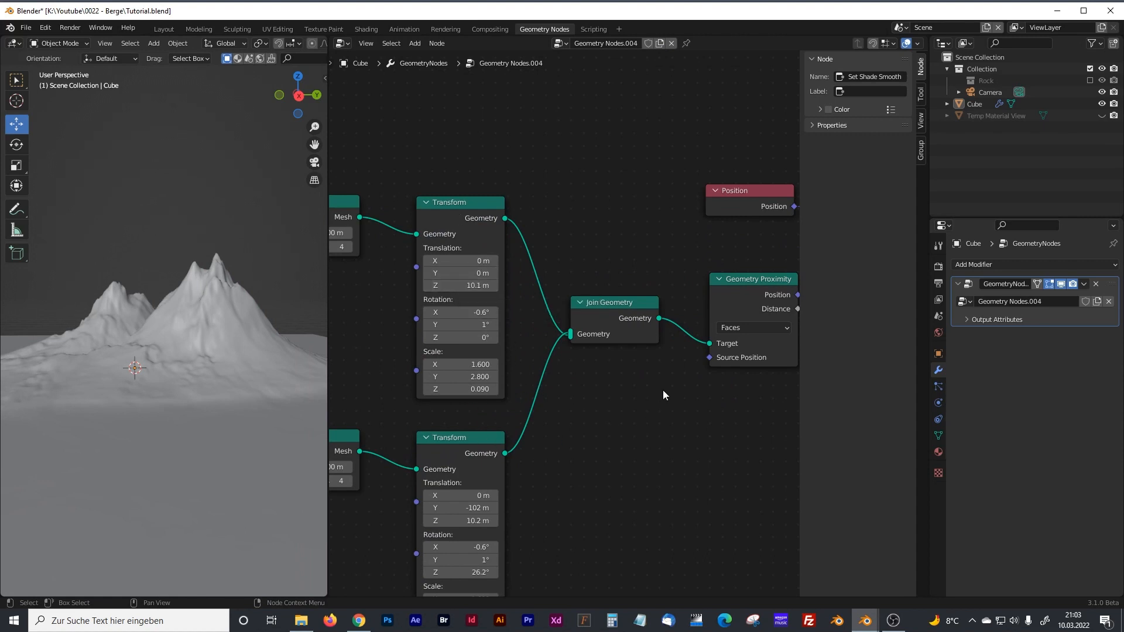
pyautogui.moveTo(326, 313); pyautogui.dragTo(436, 312)
pyautogui.moveTo(311, 318); pyautogui.dragTo(306, 349, button='middle')
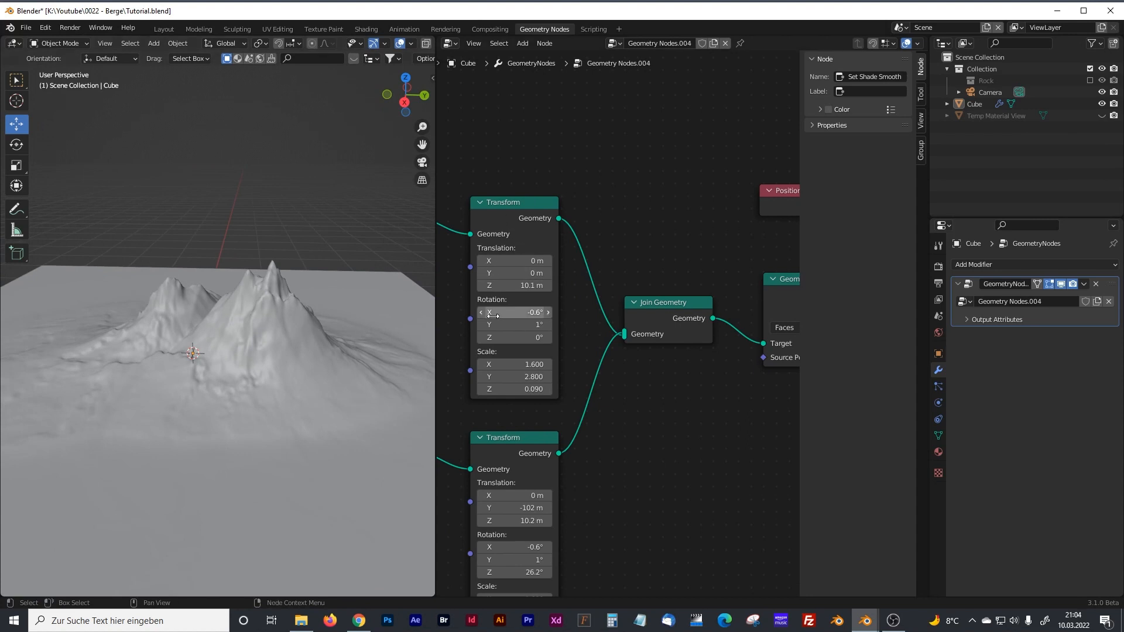
pyautogui.moveTo(453, 254); pyautogui.dragTo(584, 256, button='middle')
pyautogui.keyDown('shift'); pyautogui.moveTo(471, 308); pyautogui.dragTo(585, 316, button='middle'); pyautogui.keyUp('shift')
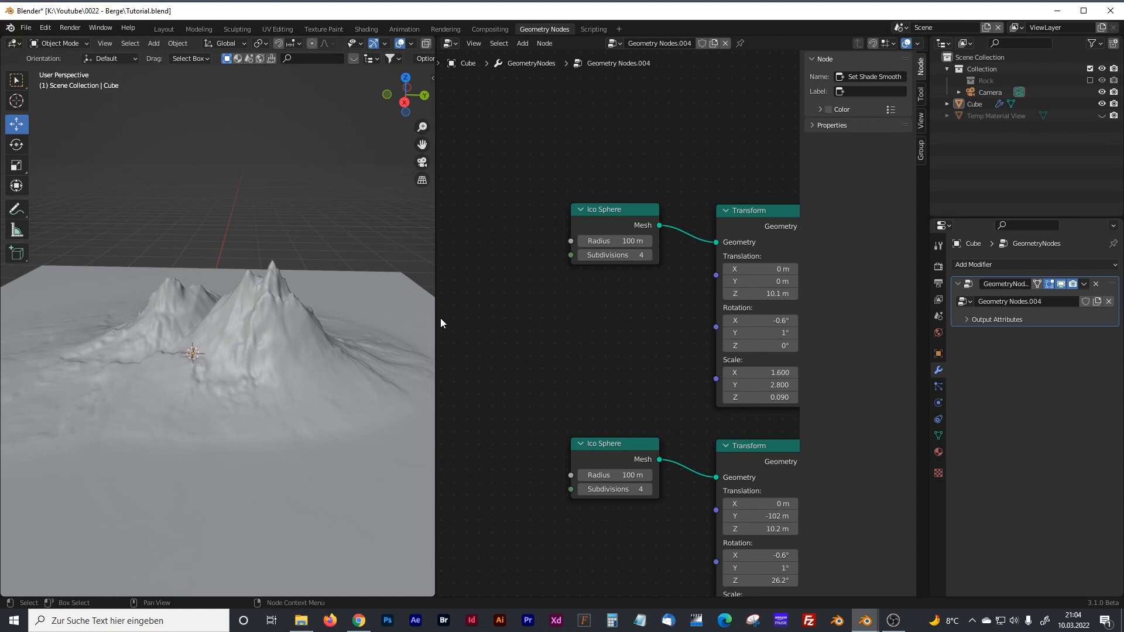
pyautogui.moveTo(266, 357); pyautogui.dragTo(269, 329, button='middle')
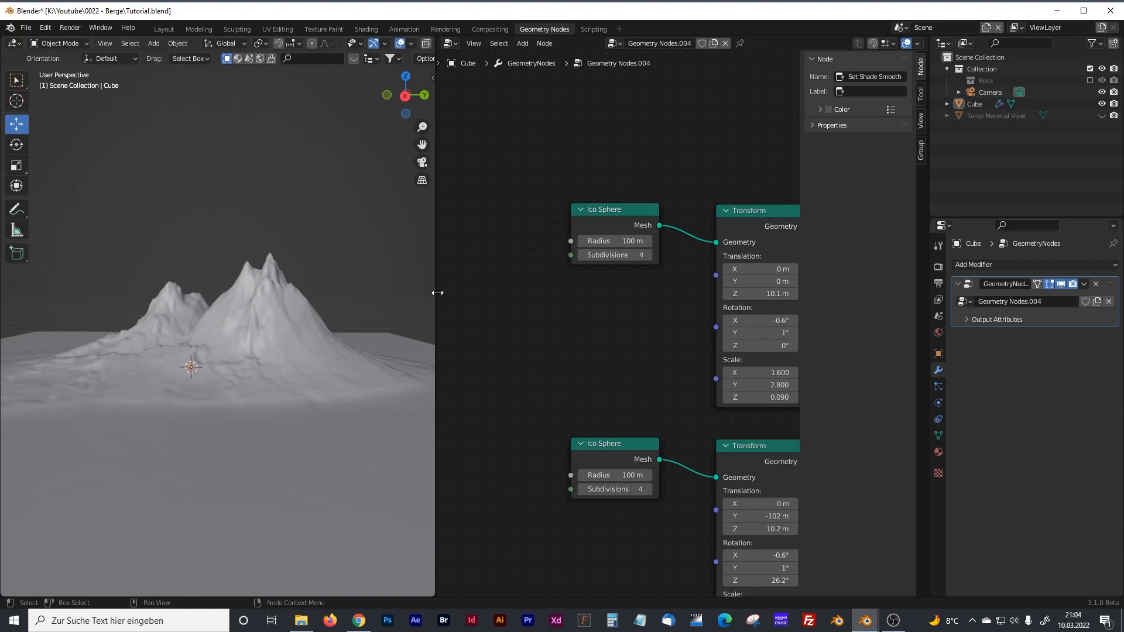
# Step: Reposition the Set Shade Smooth node between Set Position and Set Material in the Landscape frame
pyautogui.moveTo(437, 293); pyautogui.dragTo(308, 293)
pyautogui.scroll(-4, 454, 294)
pyautogui.moveTo(735, 191); pyautogui.dragTo(310, 440, button='middle')
pyautogui.moveTo(746, 335); pyautogui.dragTo(559, 404, button='middle')
pyautogui.moveTo(700, 161); pyautogui.dragTo(466, 335, button='middle')
pyautogui.moveTo(724, 332); pyautogui.dragTo(492, 345, button='middle')
pyautogui.moveTo(526, 226); pyautogui.dragTo(485, 235)
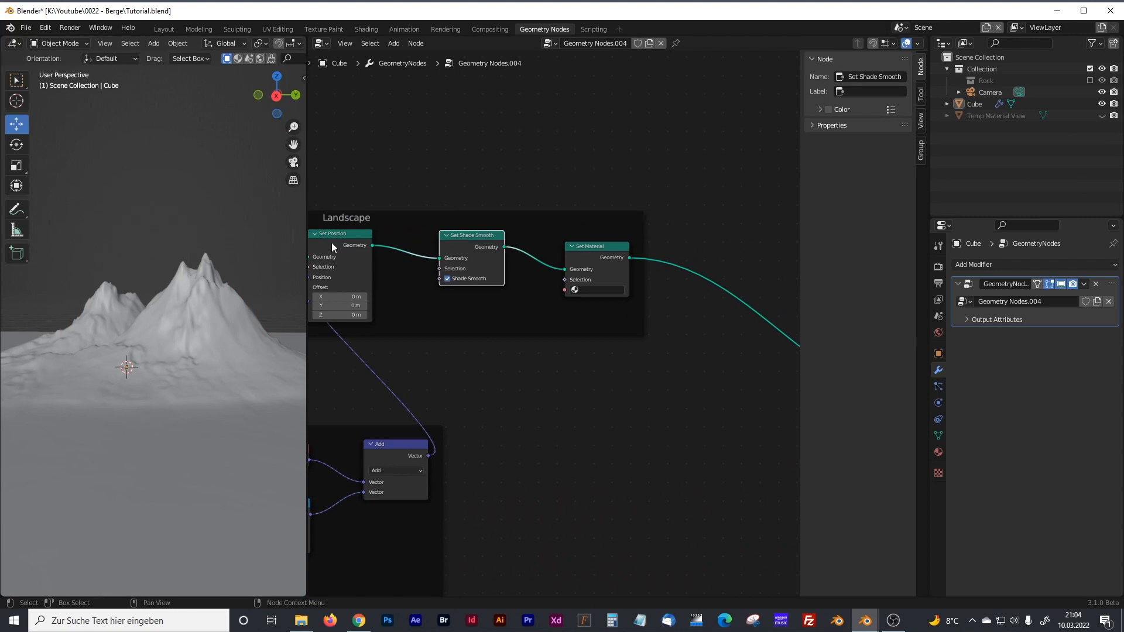
# Step: Assign the Snow Mountain material in the landscape's Set Material node
pyautogui.moveTo(305, 209); pyautogui.dragTo(285, 209)
pyautogui.scroll(3, 625, 289)
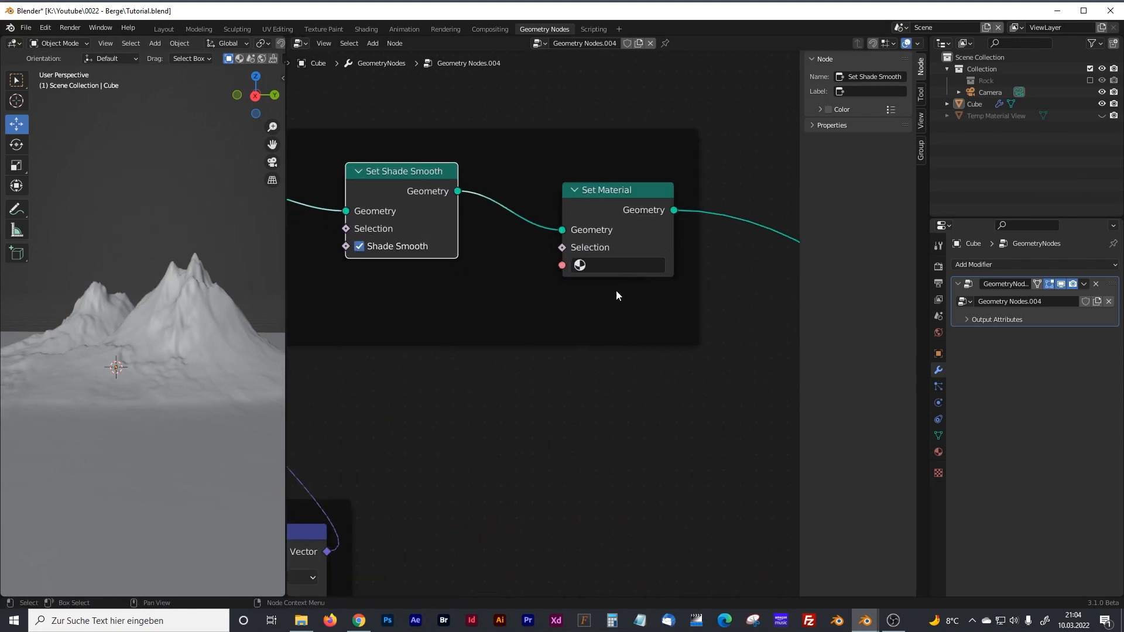
pyautogui.moveTo(605, 320); pyautogui.dragTo(566, 344, button='middle')
pyautogui.click(571, 291)
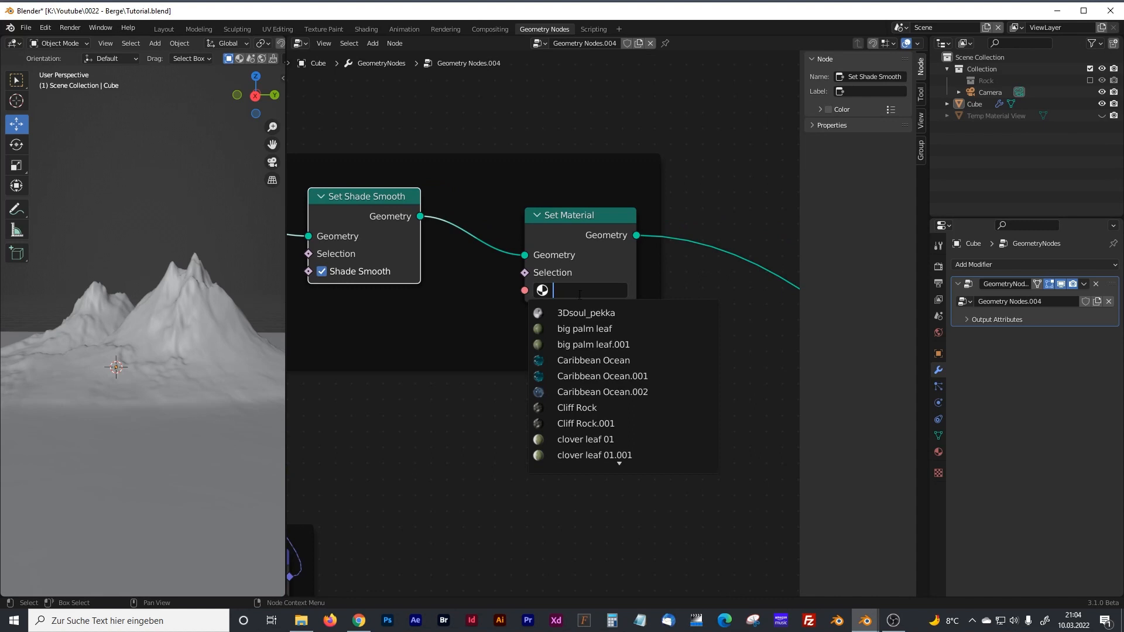
pyautogui.write('sn')
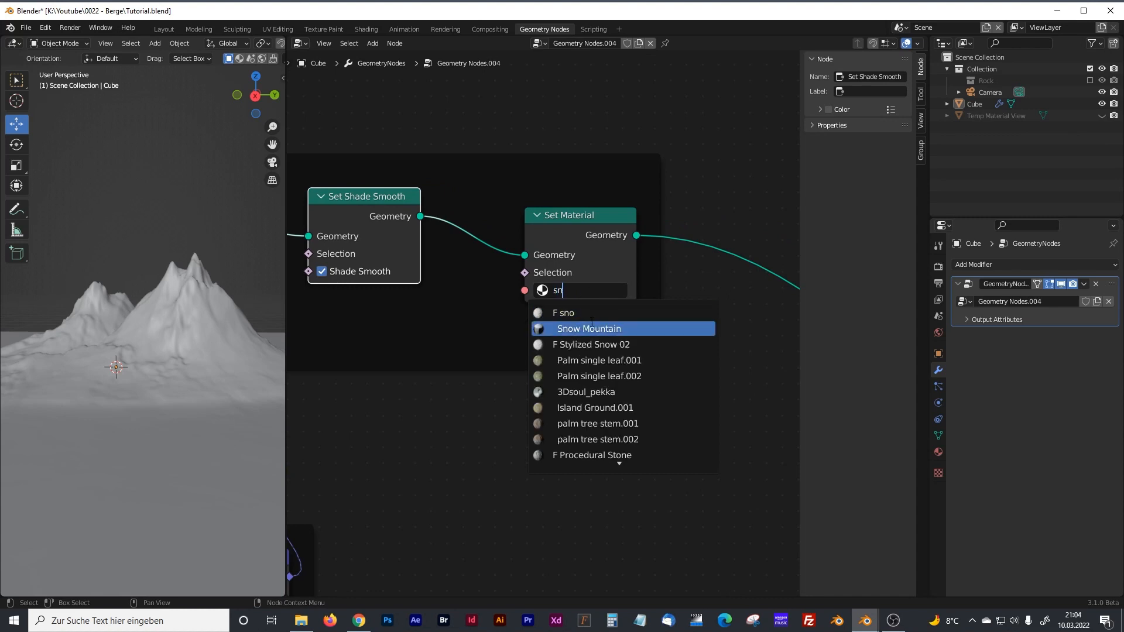
pyautogui.click(592, 323)
# Step: Widen the 3D viewport and switch it to rendered shading
pyautogui.moveTo(285, 195); pyautogui.dragTo(506, 193)
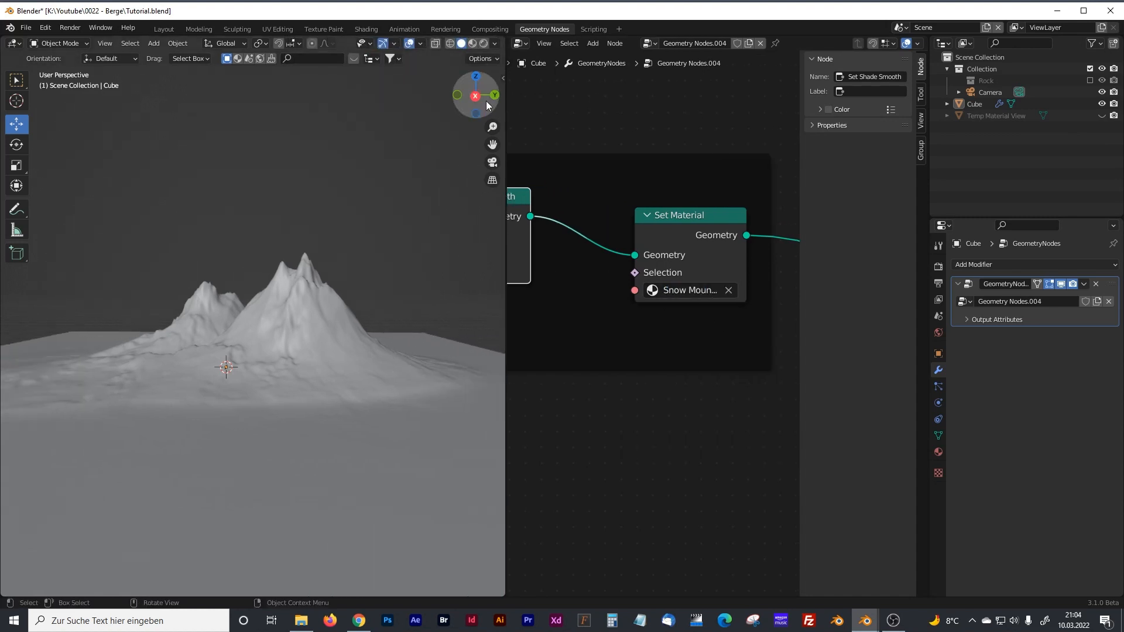
pyautogui.click(481, 44)
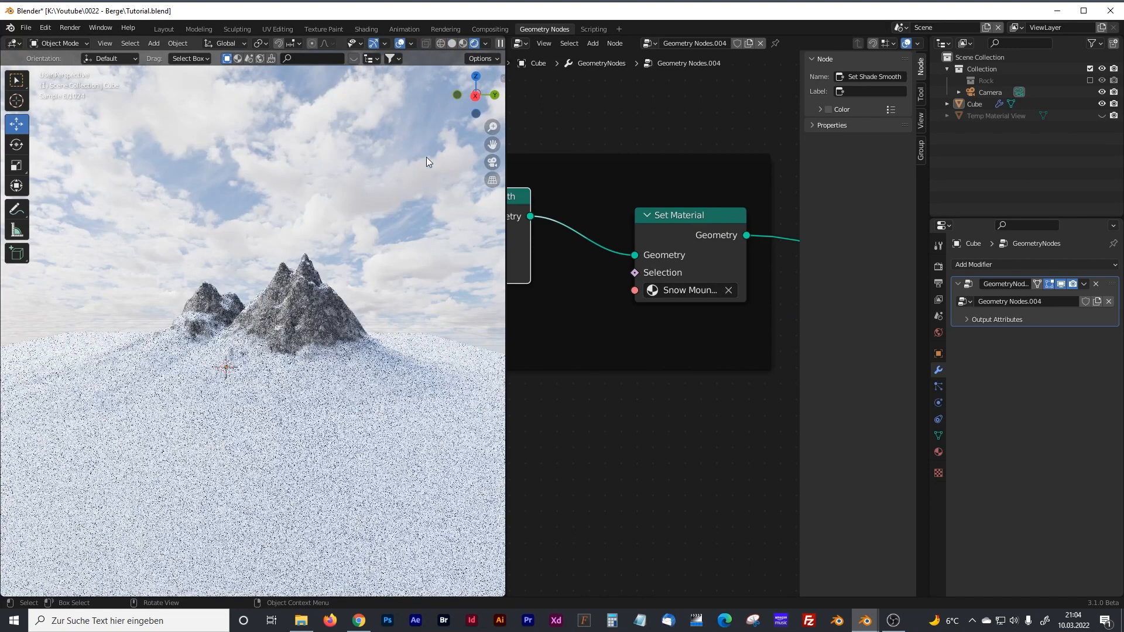
pyautogui.click(57, 44)
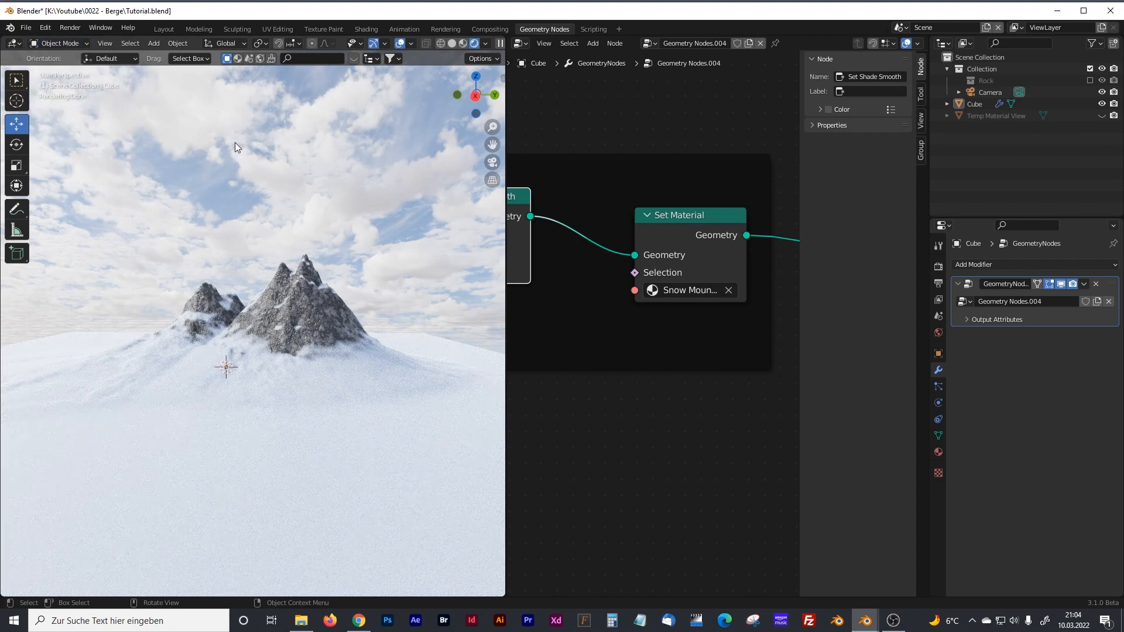
# Step: Split the 3D viewport horizontally and turn the lower area into a Shader Editor
pyautogui.moveTo(503, 593)
pyautogui.mouseDown()
pyautogui.moveTo(465, 415)
pyautogui.moveTo(463, 322)
pyautogui.mouseUp()
pyautogui.click(14, 329)
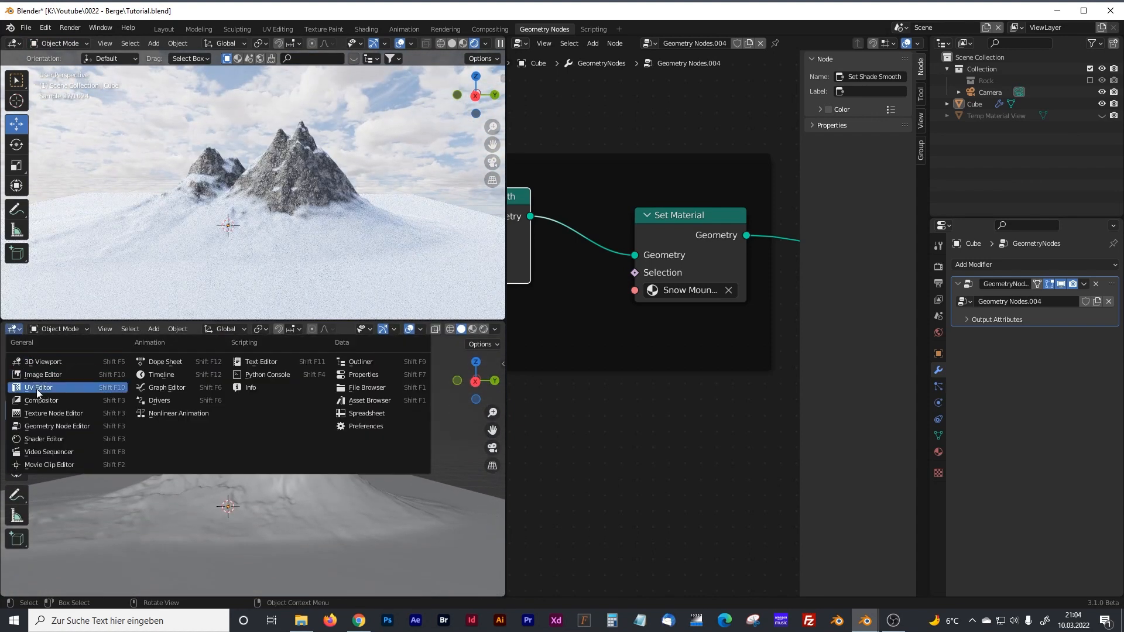
pyautogui.click(40, 439)
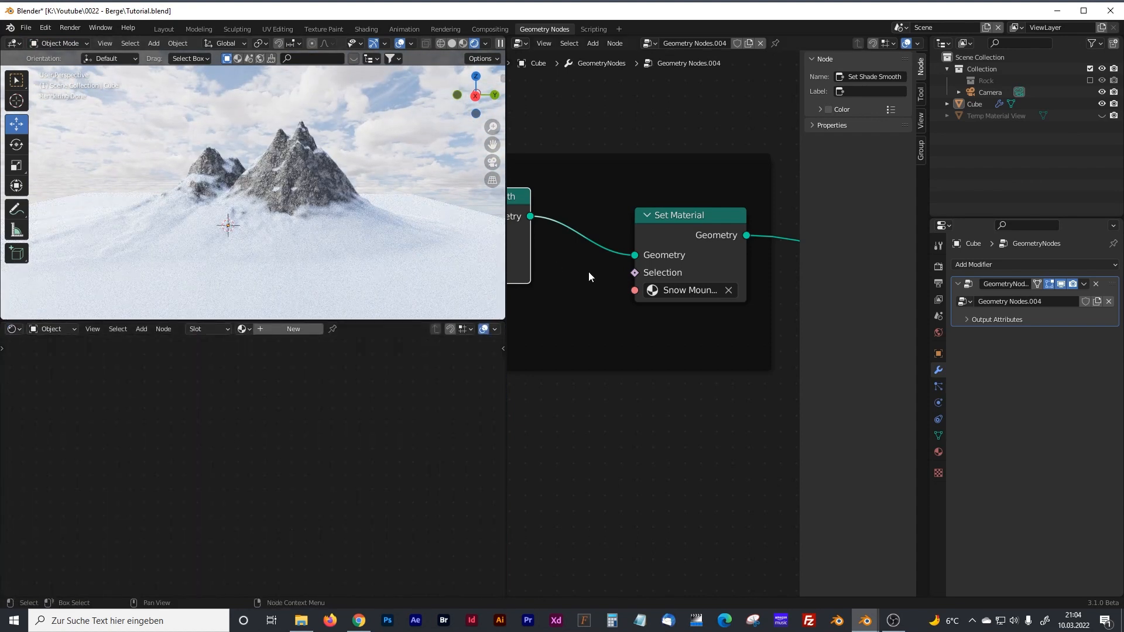
# Step: Select the Temp Material View object and assign it the Snow Mountain material to show its shader nodes
pyautogui.click(981, 115)
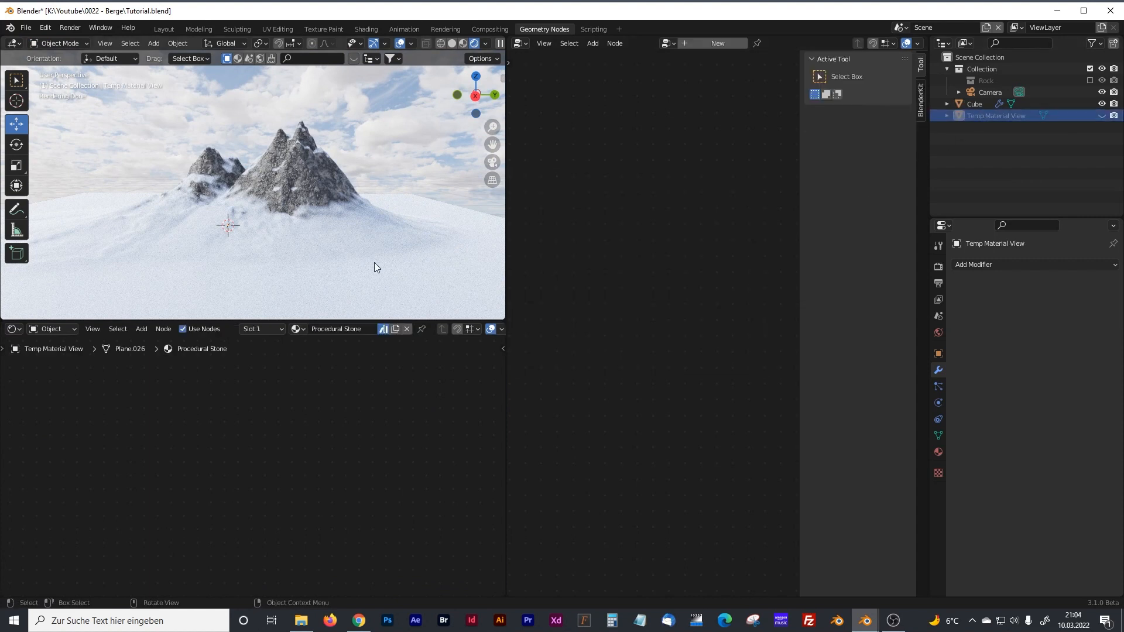
pyautogui.click(298, 329)
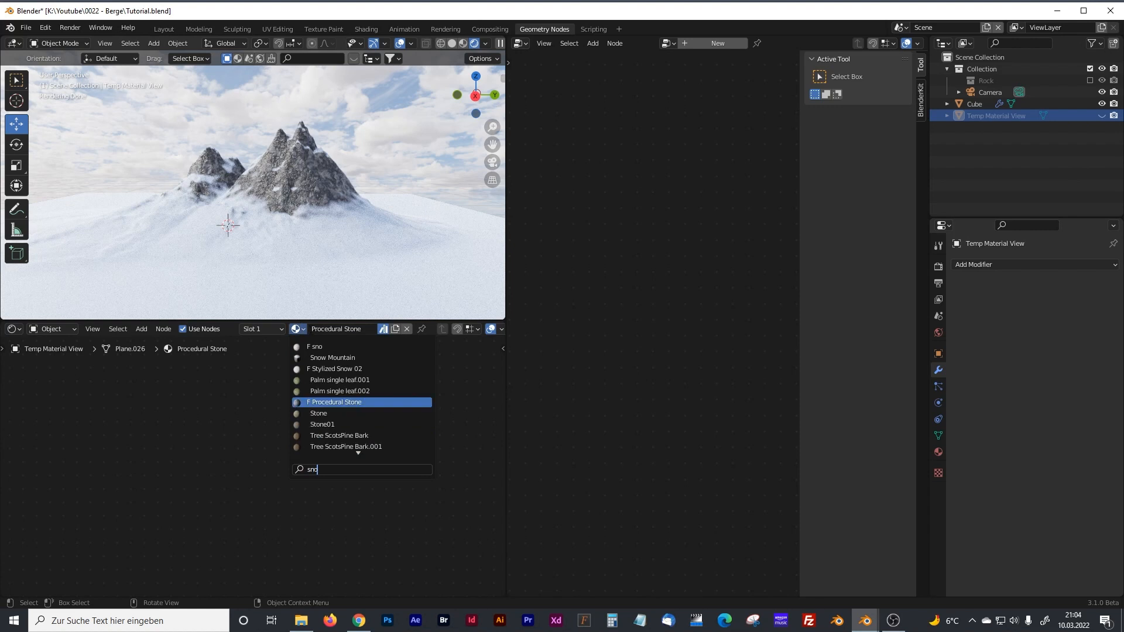
pyautogui.click(329, 358)
pyautogui.scroll(-2, 300, 410)
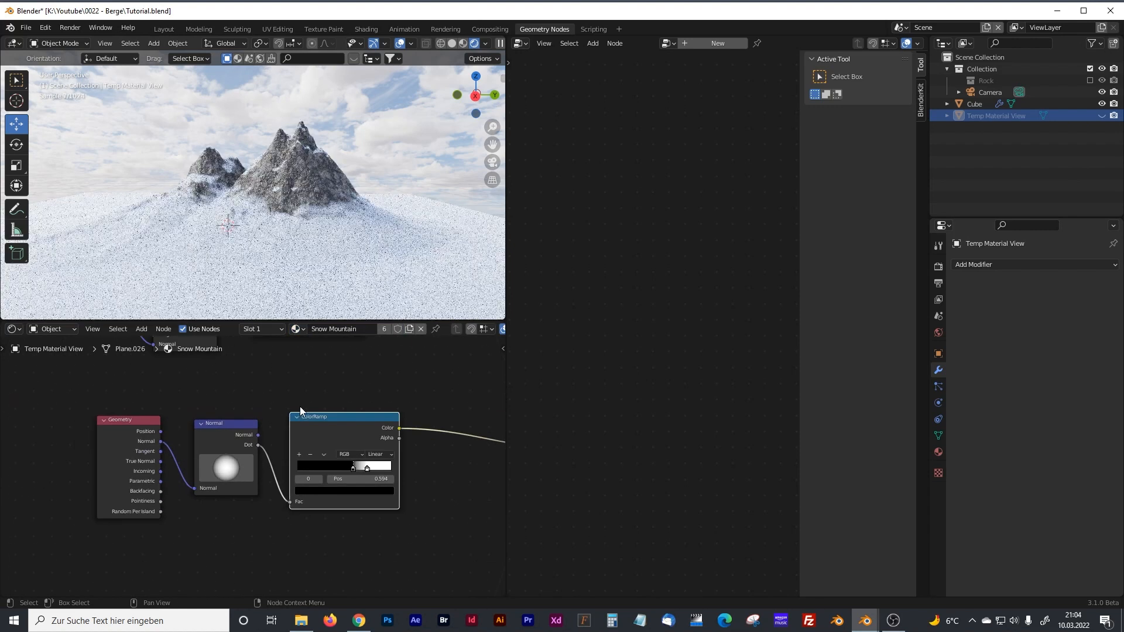
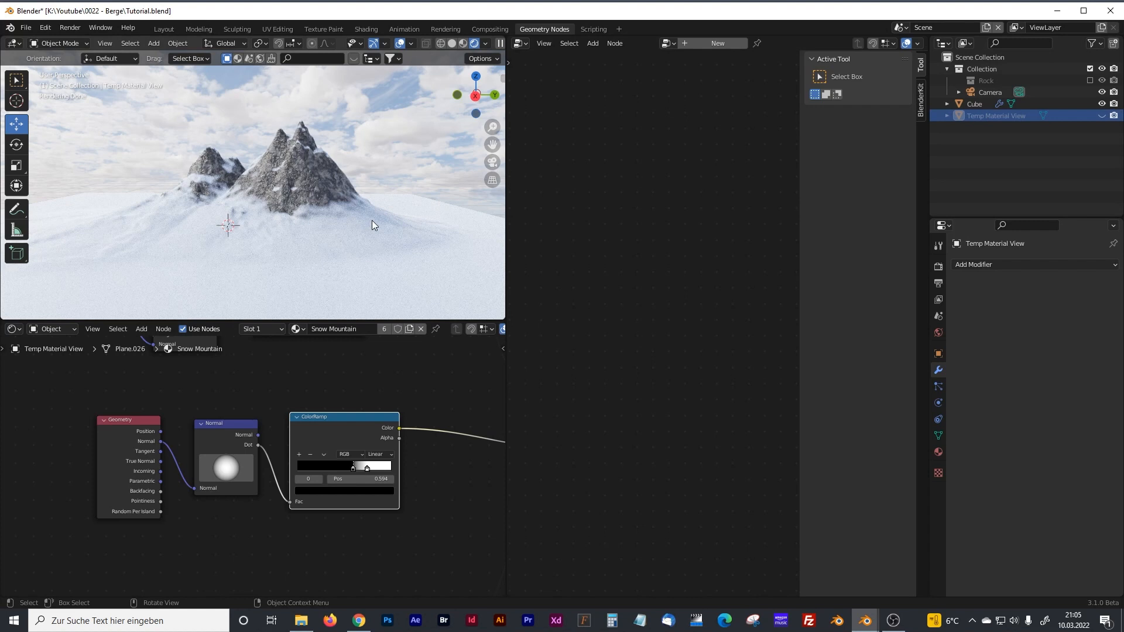
# Step: Enlarge the Shader Editor by shrinking the rendered viewport's height and the empty geometry node area's width
pyautogui.moveTo(507, 265); pyautogui.dragTo(469, 261)
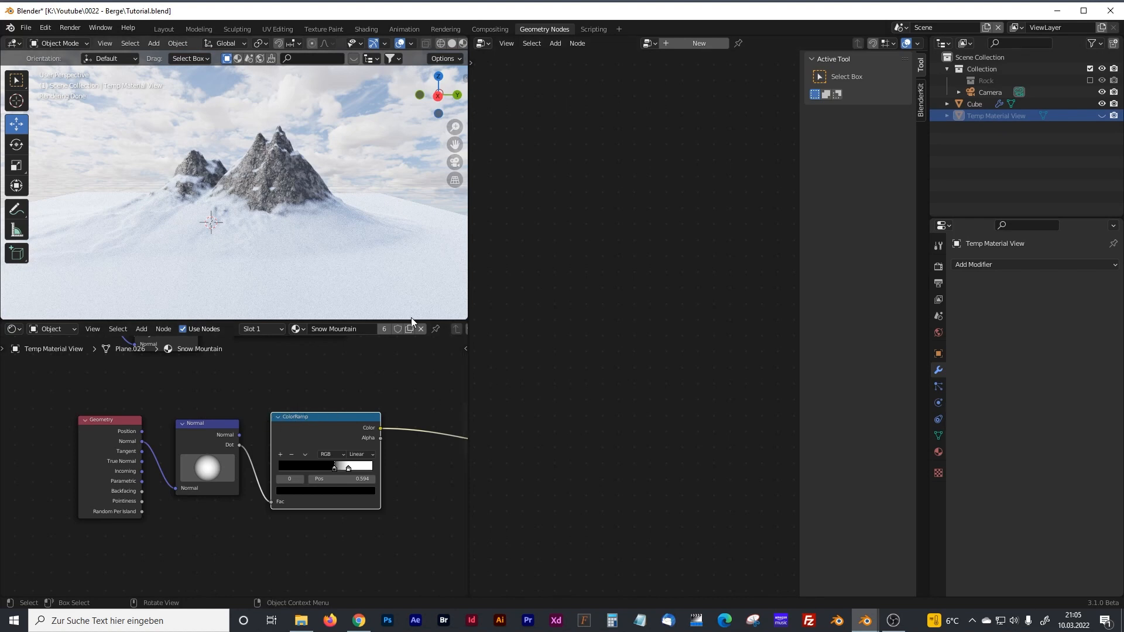
pyautogui.moveTo(412, 321); pyautogui.dragTo(412, 196)
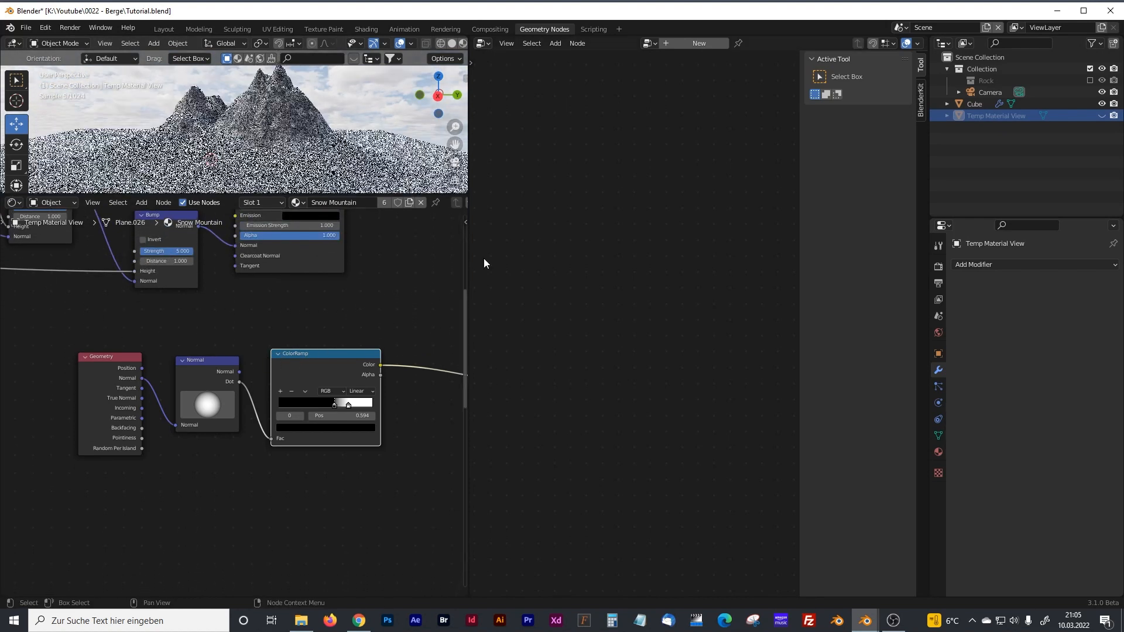
pyautogui.moveTo(468, 261); pyautogui.dragTo(703, 261)
pyautogui.moveTo(466, 214); pyautogui.dragTo(456, 408, button='middle')
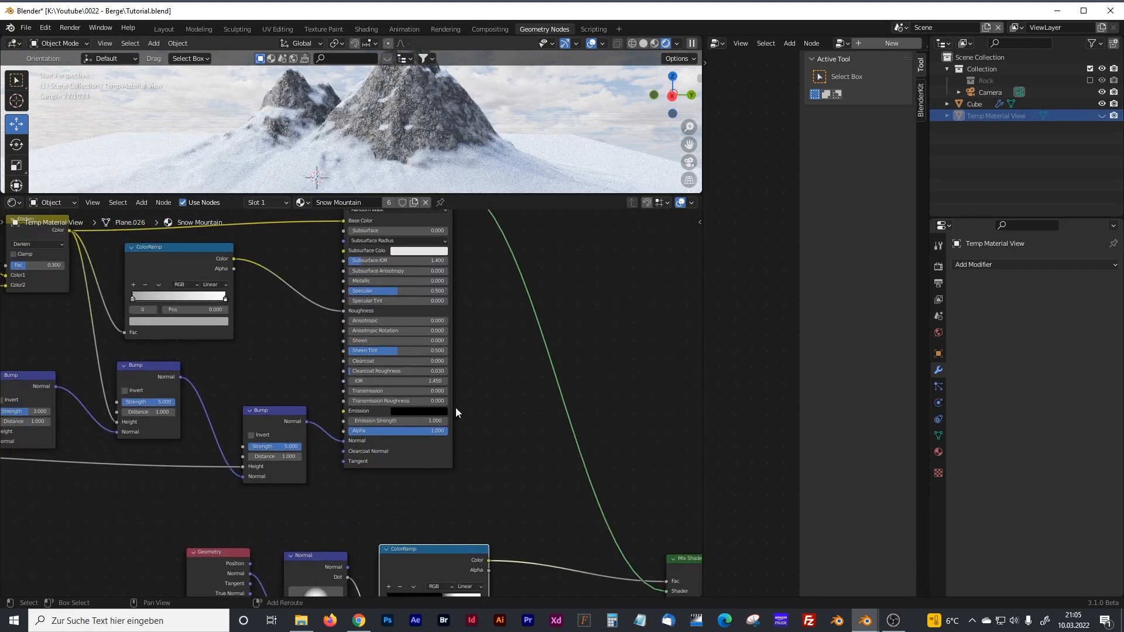
# Step: Move the Geometry, Normal and ColorRamp nodes together down and left, clear of the upper shader branch
pyautogui.scroll(-4, 457, 408)
pyautogui.scroll(-3, 456, 407)
pyautogui.moveTo(263, 354); pyautogui.dragTo(410, 369, button='middle')
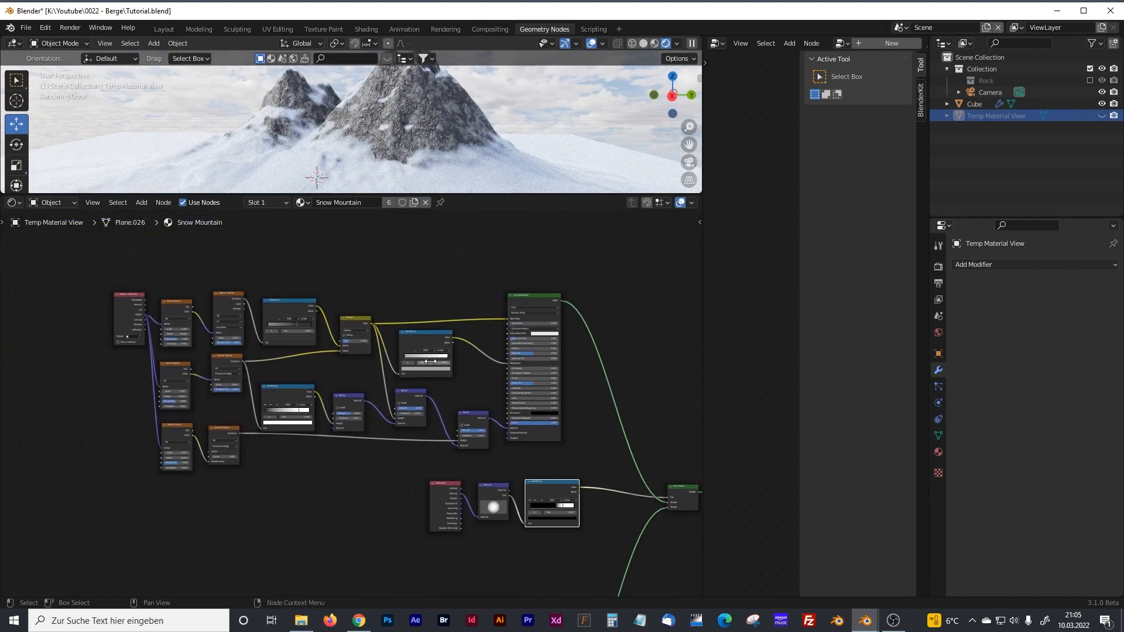
pyautogui.scroll(1, 430, 362)
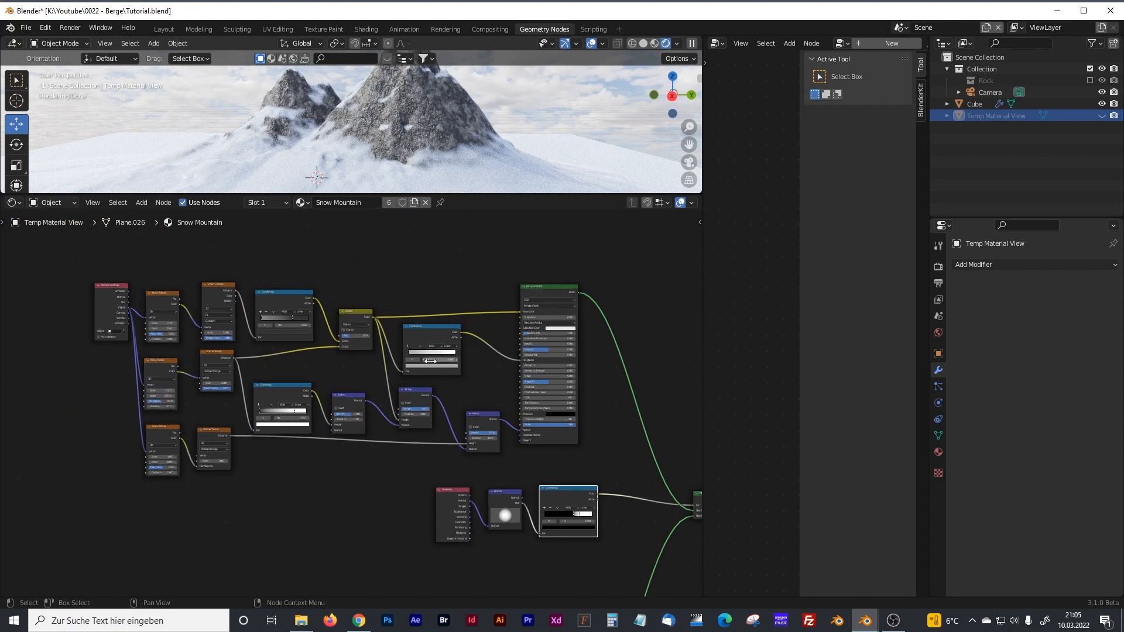
pyautogui.scroll(3, 430, 361)
pyautogui.scroll(-8, 430, 361)
pyautogui.scroll(-1, 467, 357)
pyautogui.moveTo(390, 380); pyautogui.dragTo(515, 443)
pyautogui.moveTo(486, 386); pyautogui.dragTo(462, 420)
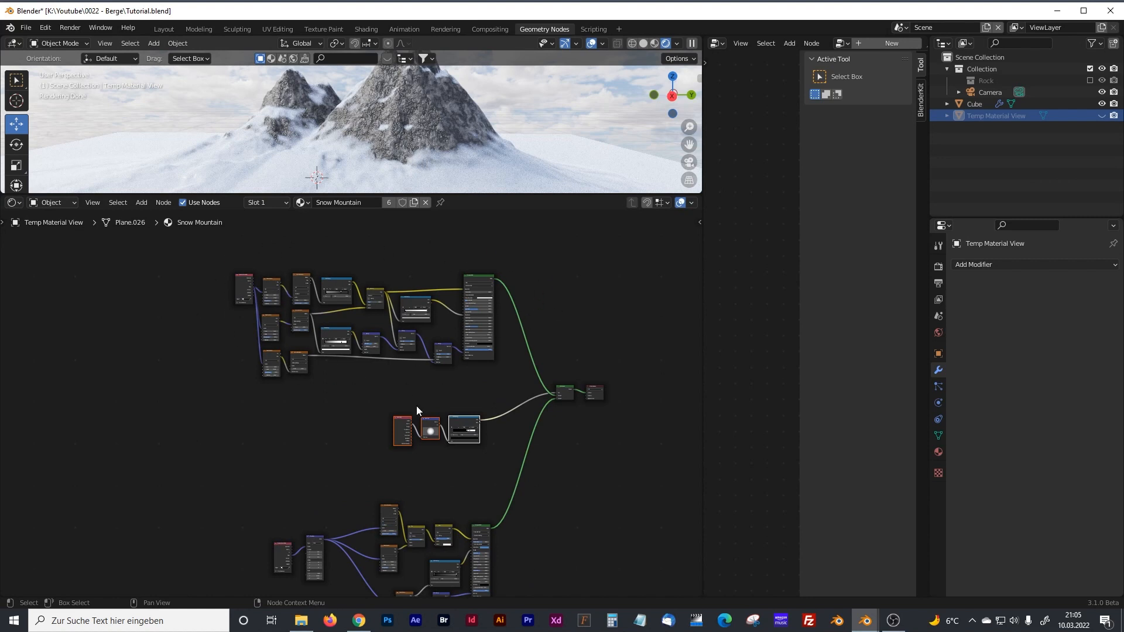
# Step: Inspect the lower and upper shader branches of the Snow Mountain material
pyautogui.moveTo(416, 406); pyautogui.dragTo(415, 254, button='middle')
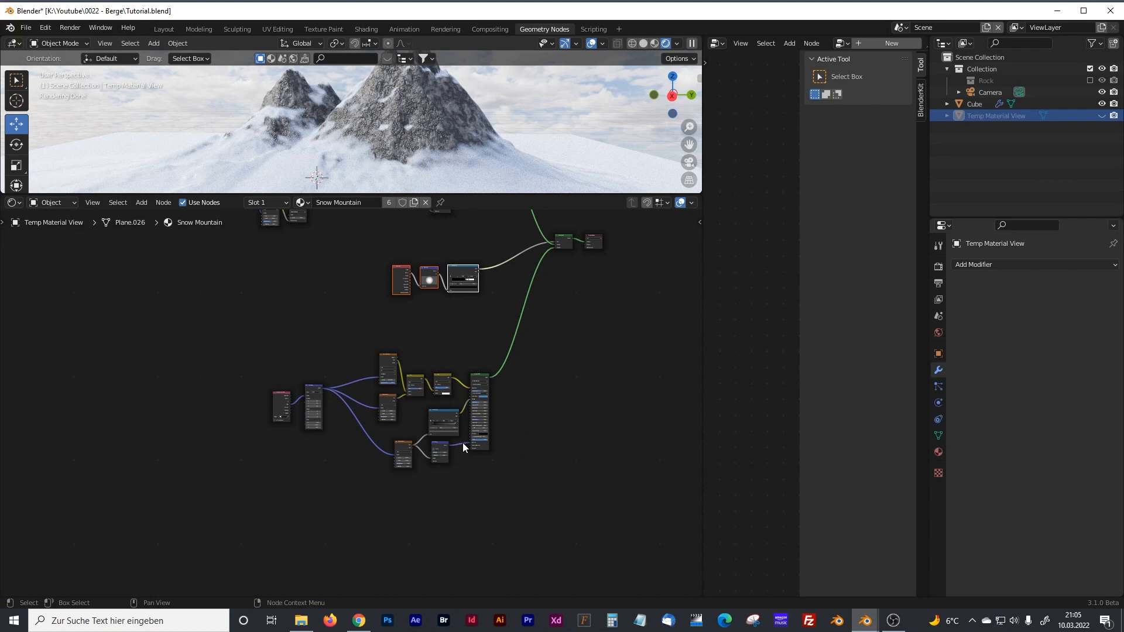
pyautogui.moveTo(413, 214); pyautogui.dragTo(429, 374, button='middle')
pyautogui.scroll(7, 428, 372)
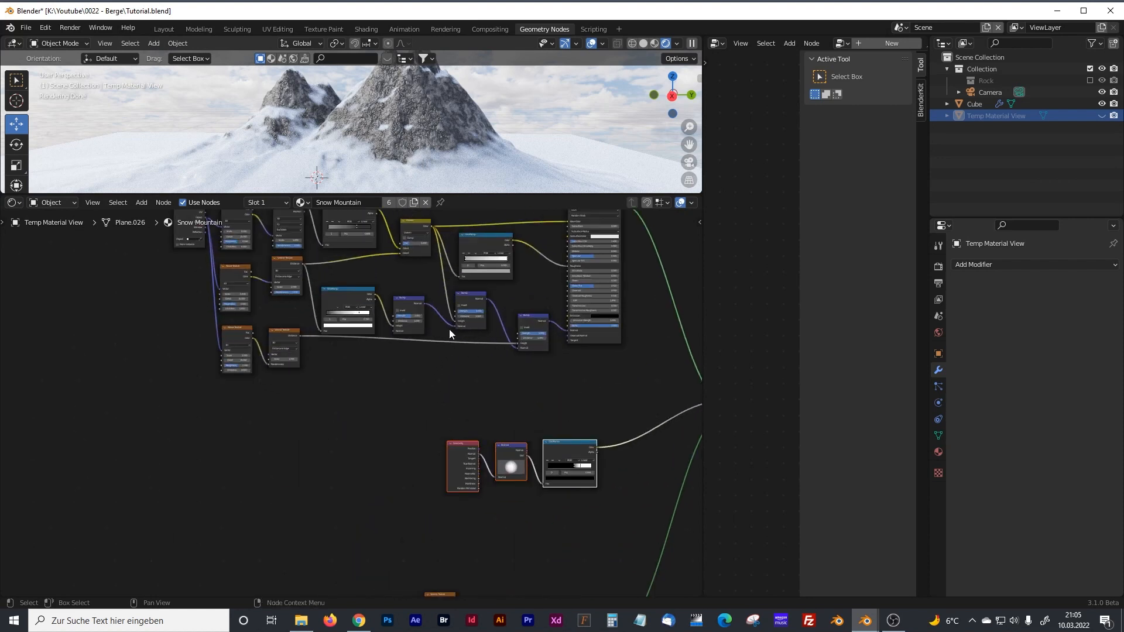
# Step: Look over the Snow Mountain node tree from the upper shader branch through the mix factor nodes to the lower branch
pyautogui.keyDown('shift'); pyautogui.moveTo(417, 277); pyautogui.dragTo(387, 361, button='middle'); pyautogui.keyUp('shift')
pyautogui.scroll(-3, 431, 442)
pyautogui.keyDown('shift'); pyautogui.moveTo(434, 460); pyautogui.dragTo(453, 242, button='middle'); pyautogui.keyUp('shift')
pyautogui.moveTo(329, 306); pyautogui.dragTo(325, 498, button='middle')
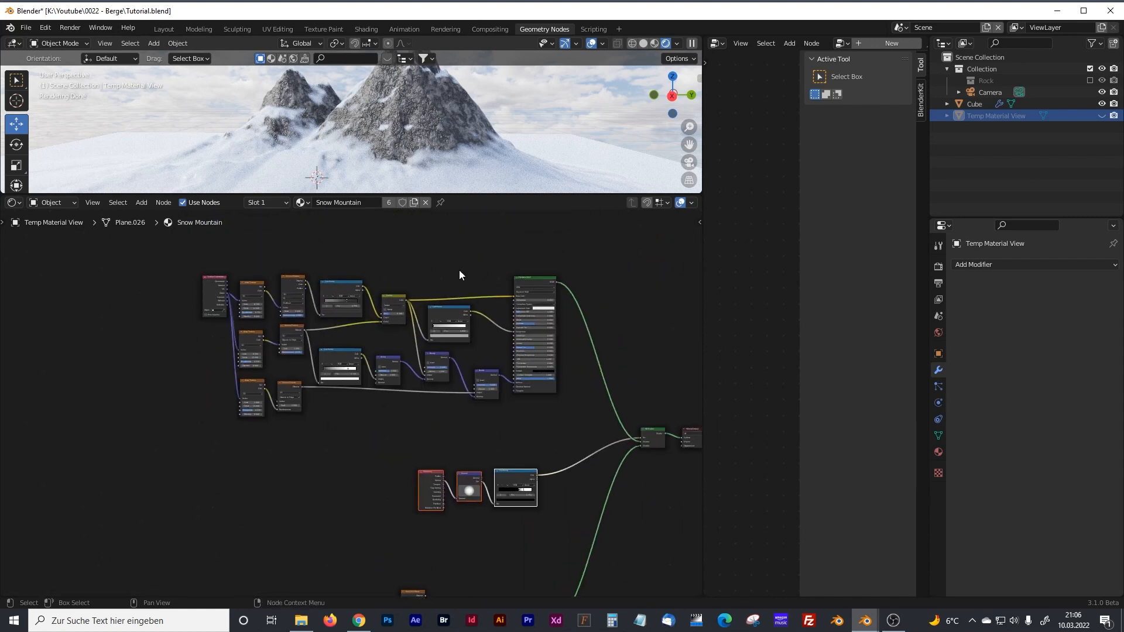
pyautogui.moveTo(538, 432); pyautogui.dragTo(504, 299, button='middle')
pyautogui.moveTo(490, 397); pyautogui.dragTo(495, 303, button='middle')
# Step: Enlarge the rendered viewport's height and search the BlenderKit materials for "rock"
pyautogui.moveTo(553, 195); pyautogui.dragTo(556, 460)
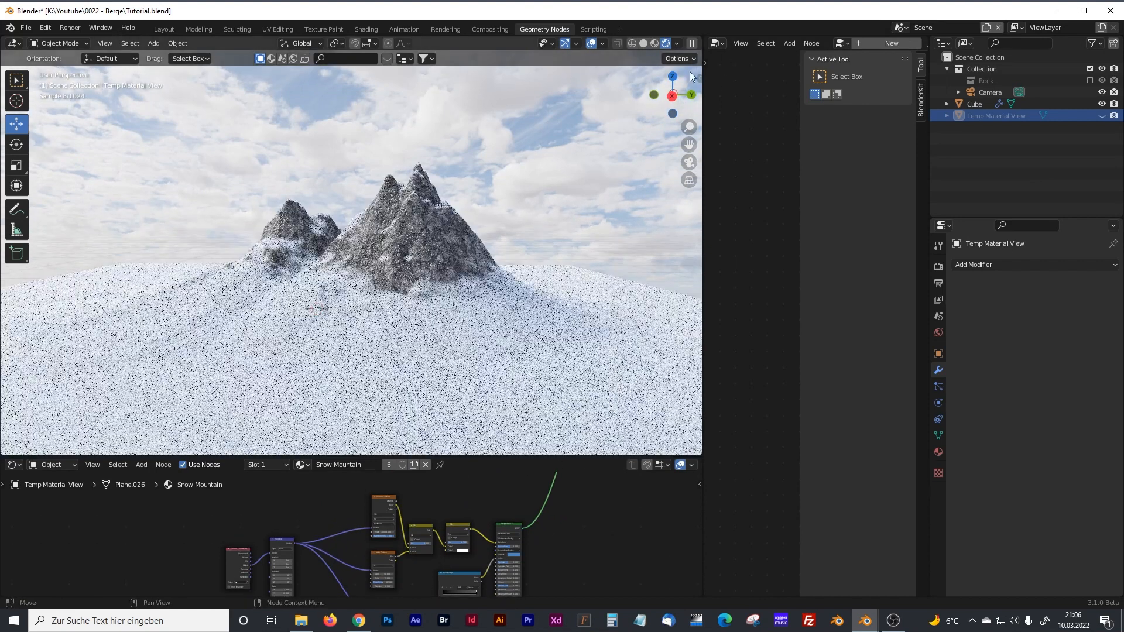
pyautogui.click(700, 79)
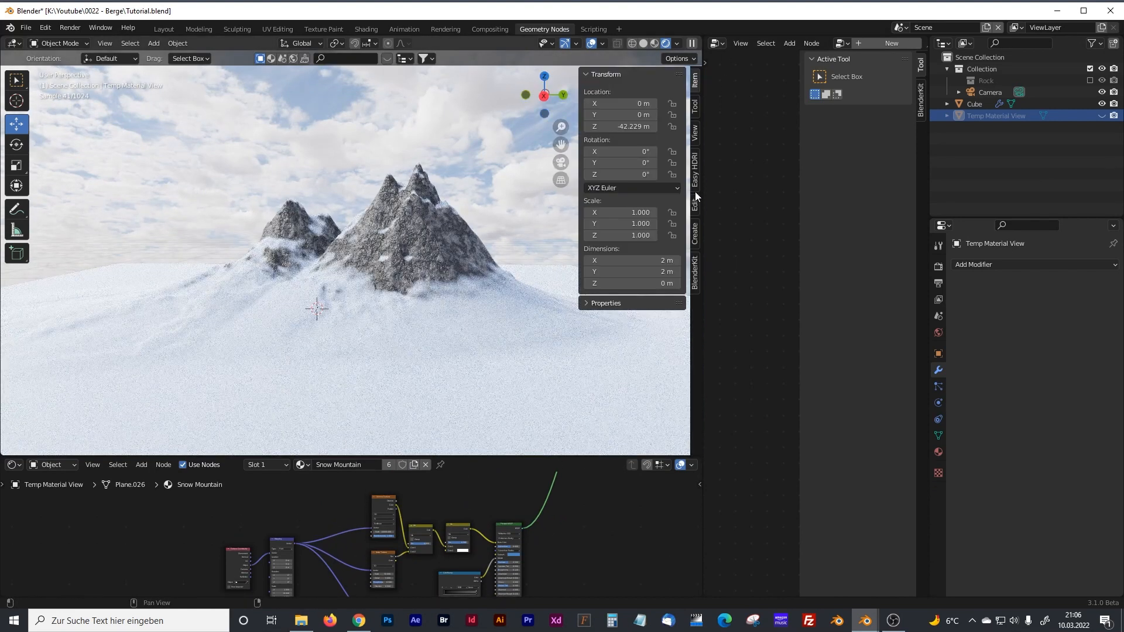
pyautogui.click(696, 274)
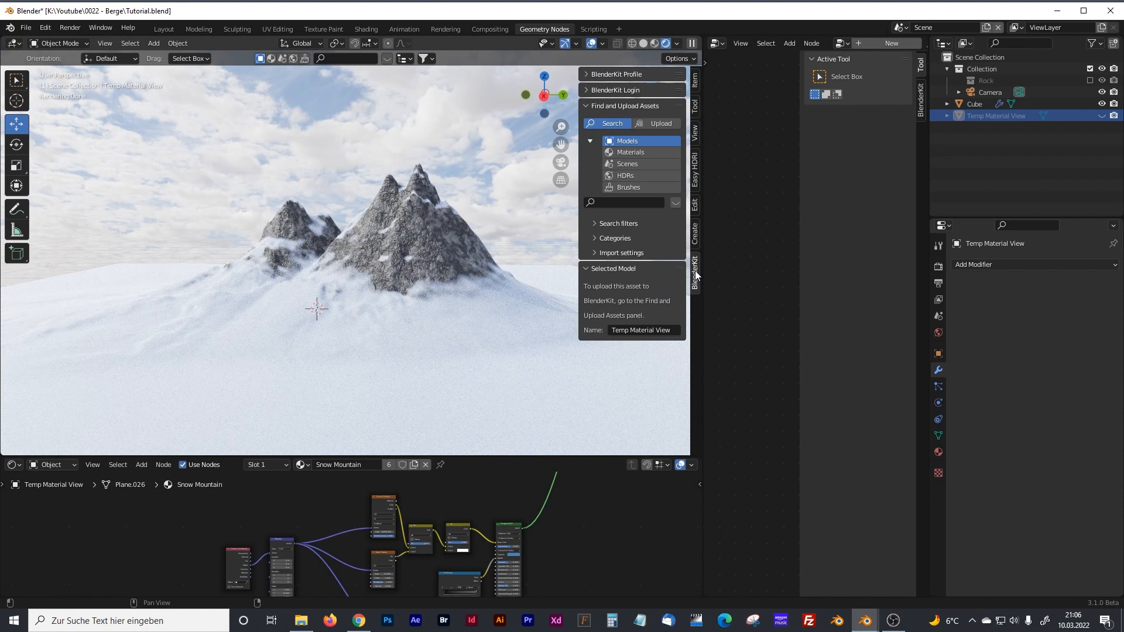
pyautogui.click(627, 153)
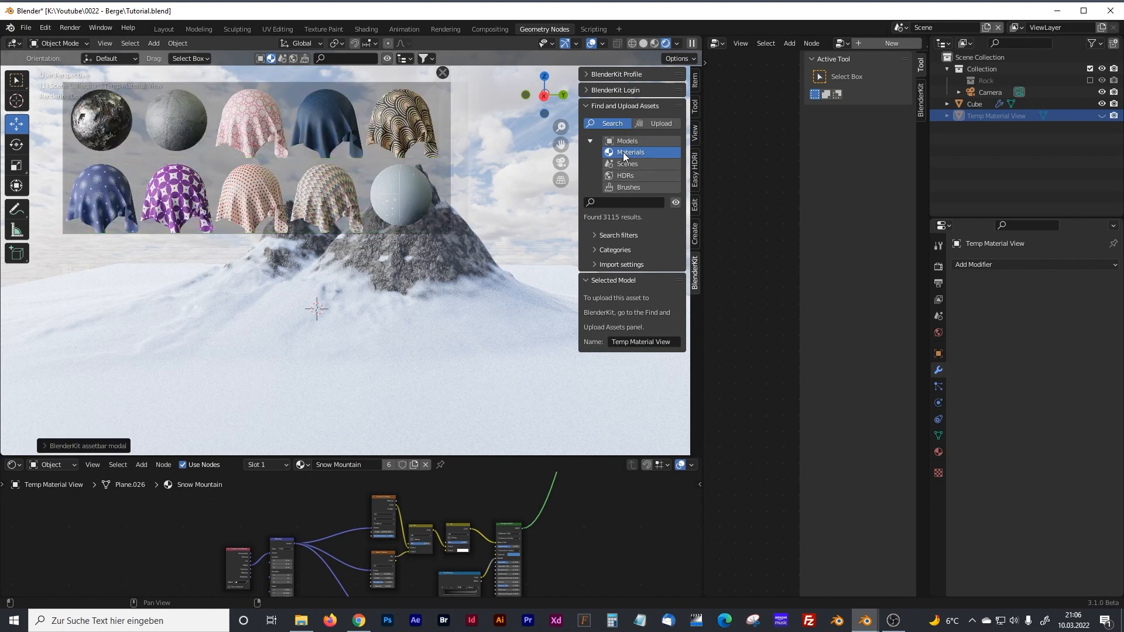
pyautogui.click(636, 202)
pyautogui.write('rock')
pyautogui.press('Return')
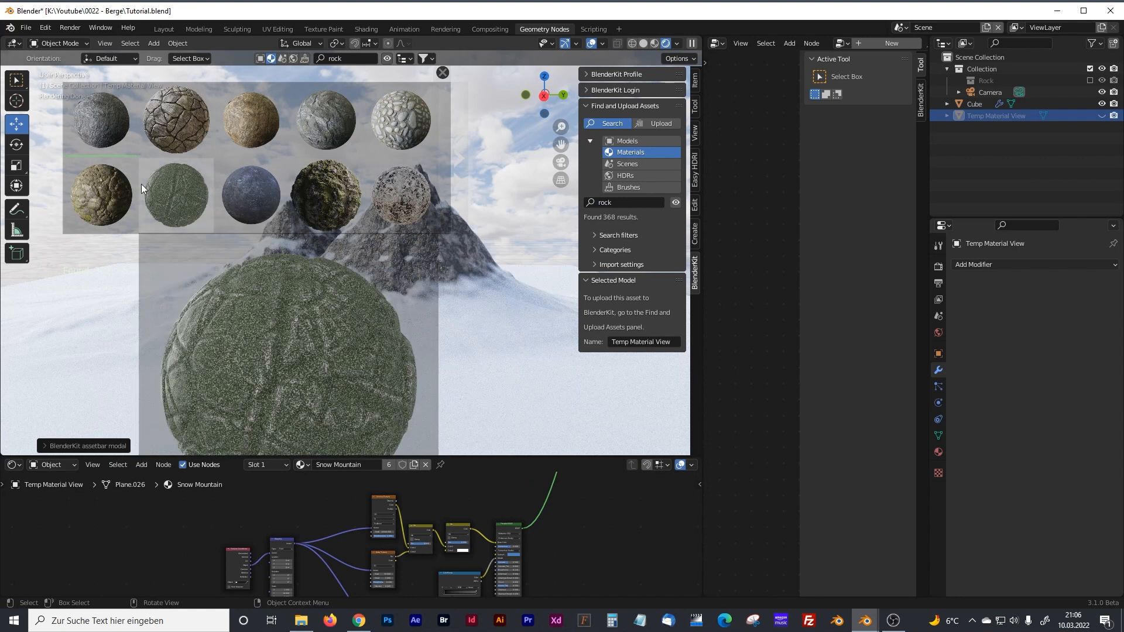
# Step: Limit the rock material search to procedural textures and preview several of the stone materials
pyautogui.click(593, 250)
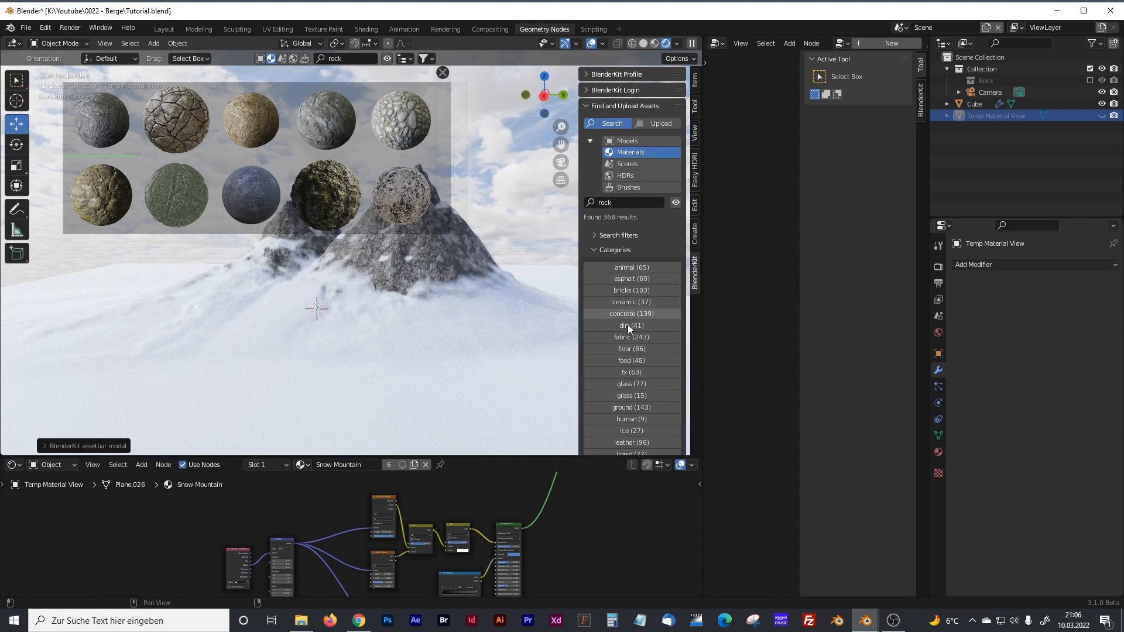
pyautogui.click(595, 250)
pyautogui.click(594, 235)
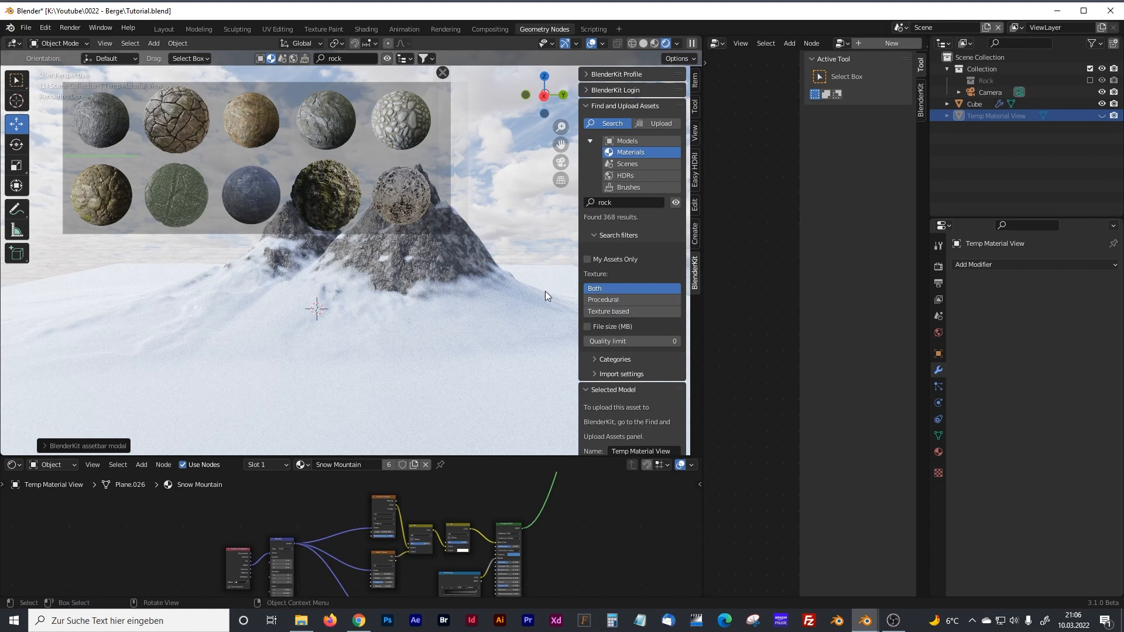
pyautogui.click(600, 300)
pyautogui.moveTo(237, 195)
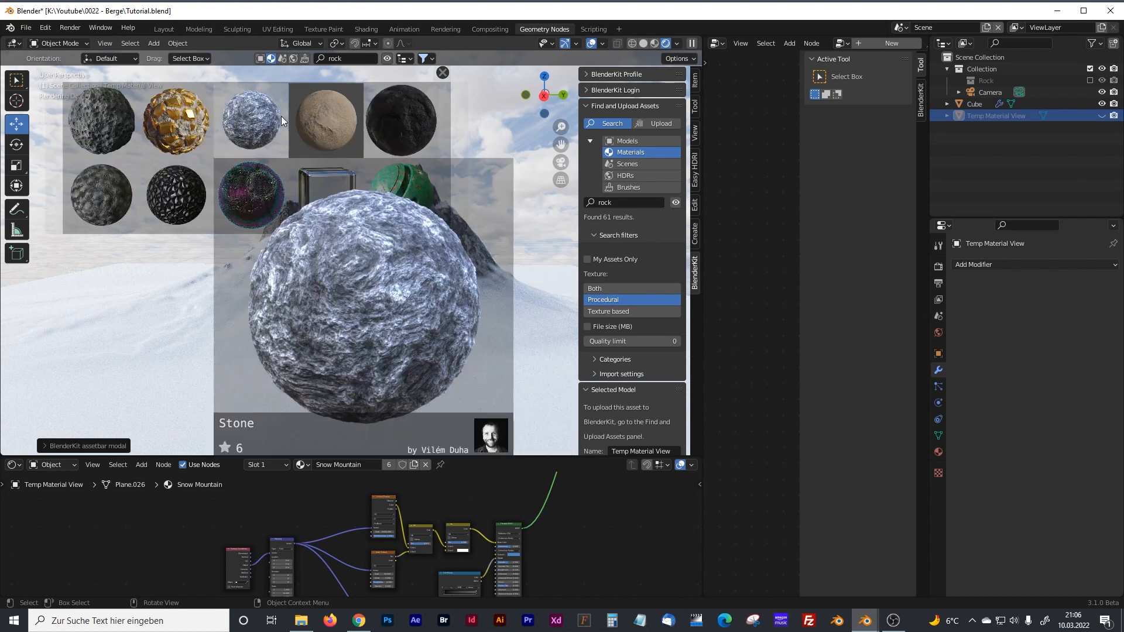
pyautogui.moveTo(301, 148)
pyautogui.moveTo(99, 190)
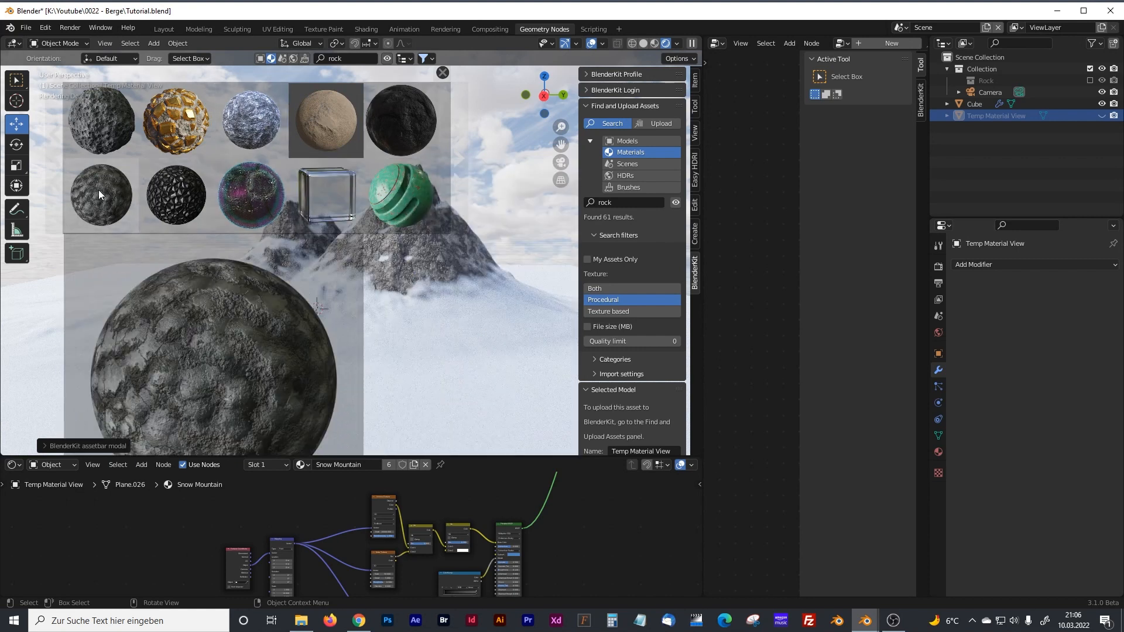
# Step: Close the BlenderKit results and the viewport sidebar, and reduce the viewport's height to enlarge the Shader Editor
pyautogui.click(443, 74)
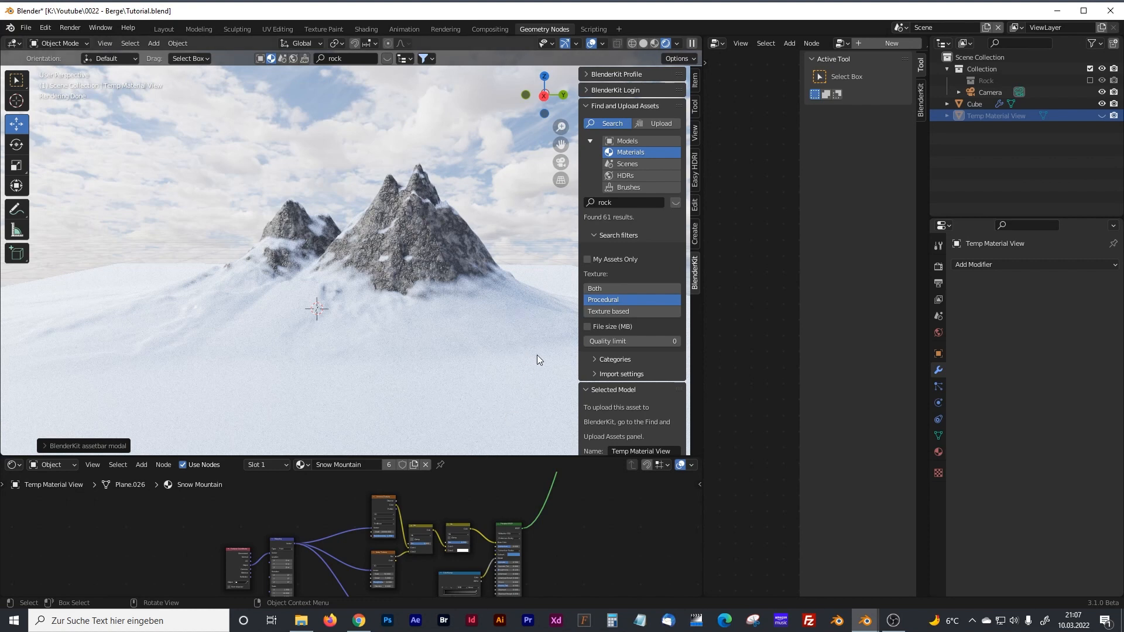
pyautogui.press('n')
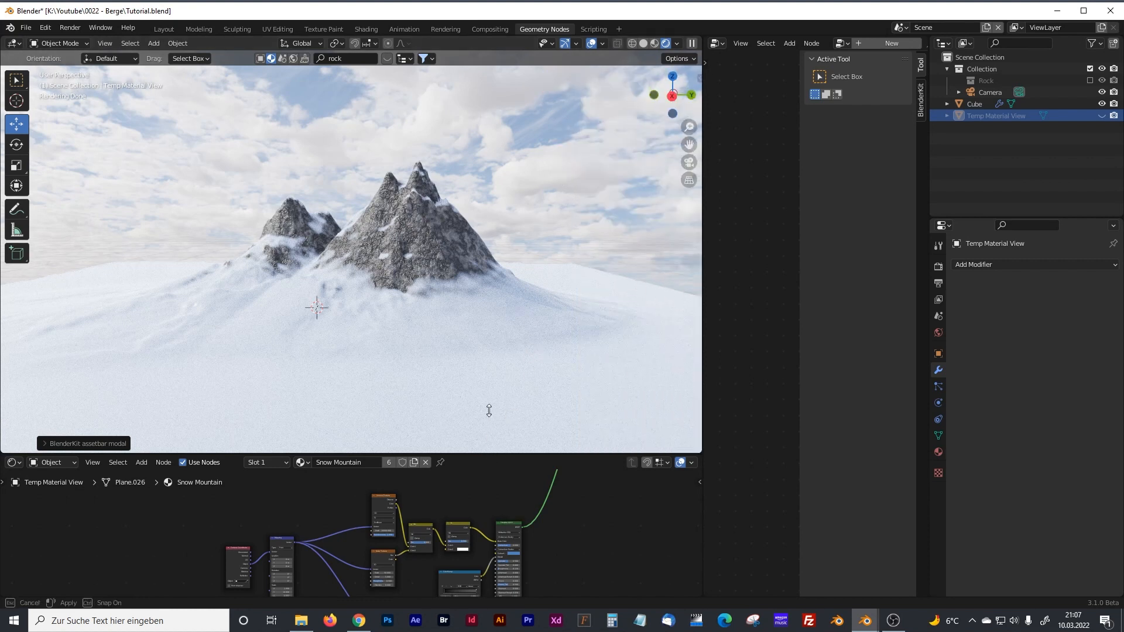
pyautogui.moveTo(488, 457); pyautogui.dragTo(488, 306)
# Step: Examine the snow and rock on the mountains up close, along with the material's shader branches
pyautogui.moveTo(391, 222); pyautogui.dragTo(662, 293, button='middle')
pyautogui.scroll(4, 435, 208)
pyautogui.scroll(-1, 480, 429)
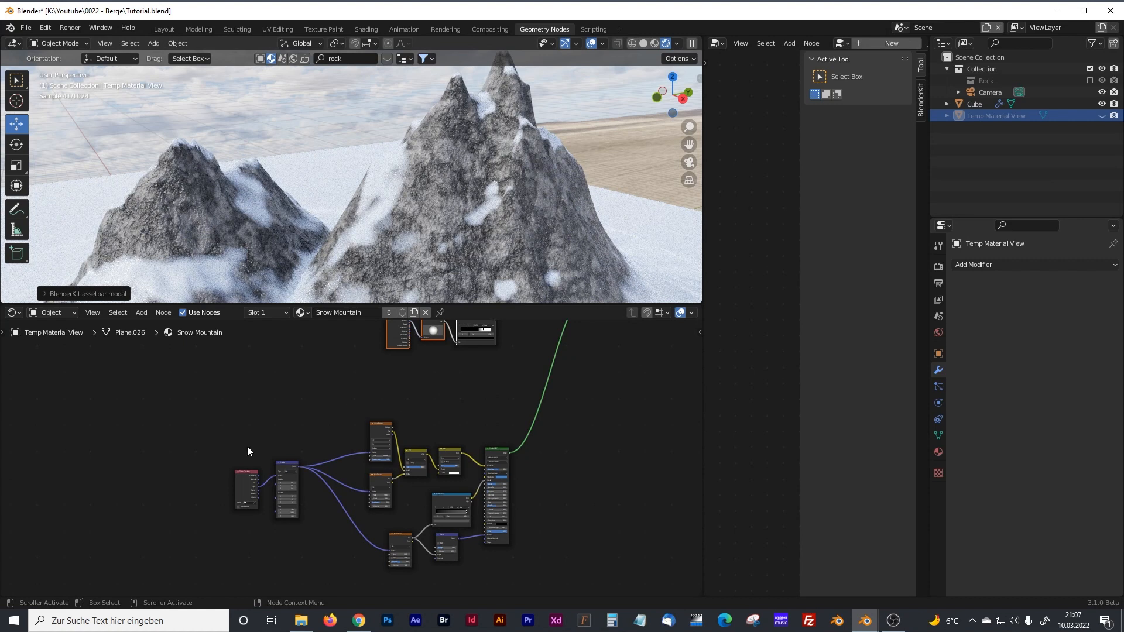
pyautogui.moveTo(434, 411); pyautogui.dragTo(433, 551, button='middle')
pyautogui.moveTo(357, 423); pyautogui.dragTo(349, 549, button='middle')
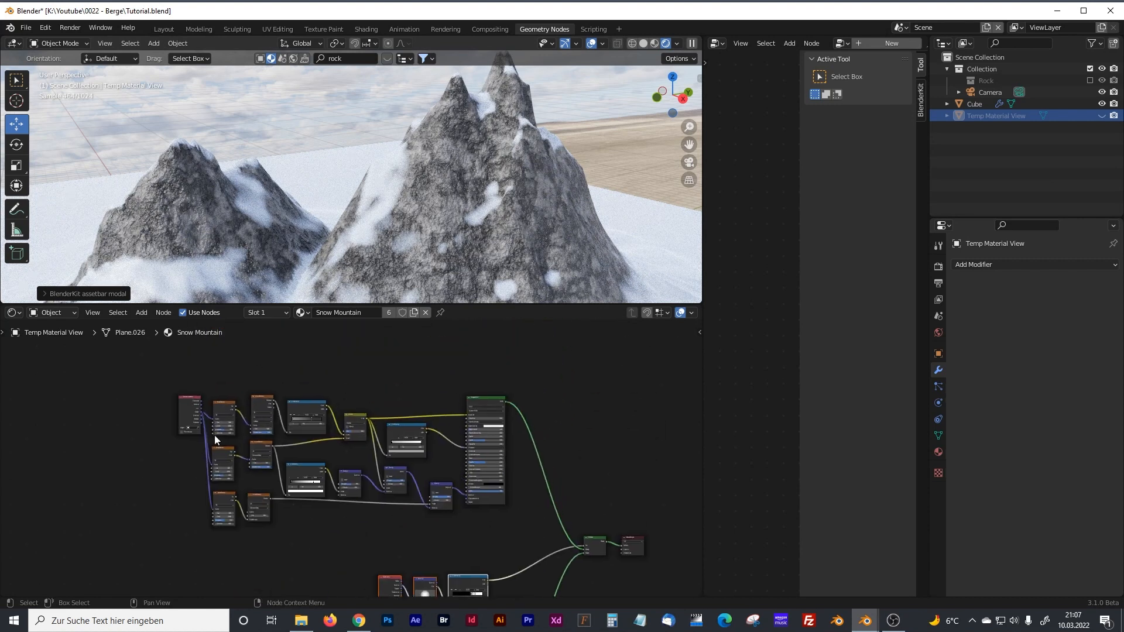
pyautogui.moveTo(491, 437); pyautogui.dragTo(416, 369, button='middle')
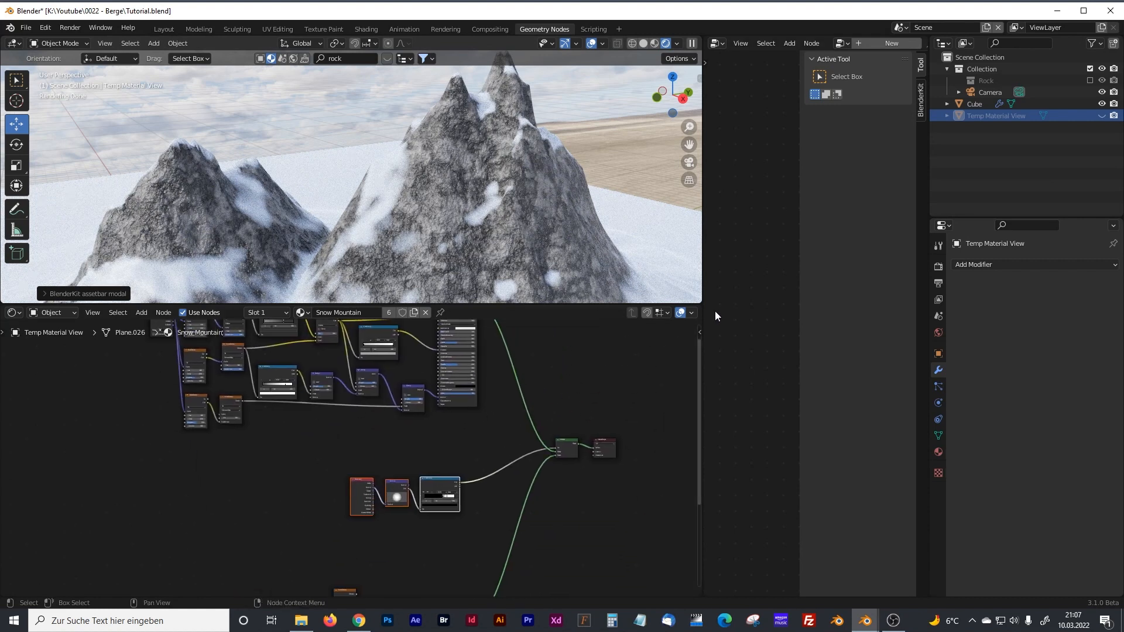
# Step: Widen the geometry node area, select the mountain landscape and set its Subdivision Surface level to 2
pyautogui.moveTo(703, 293); pyautogui.dragTo(370, 287)
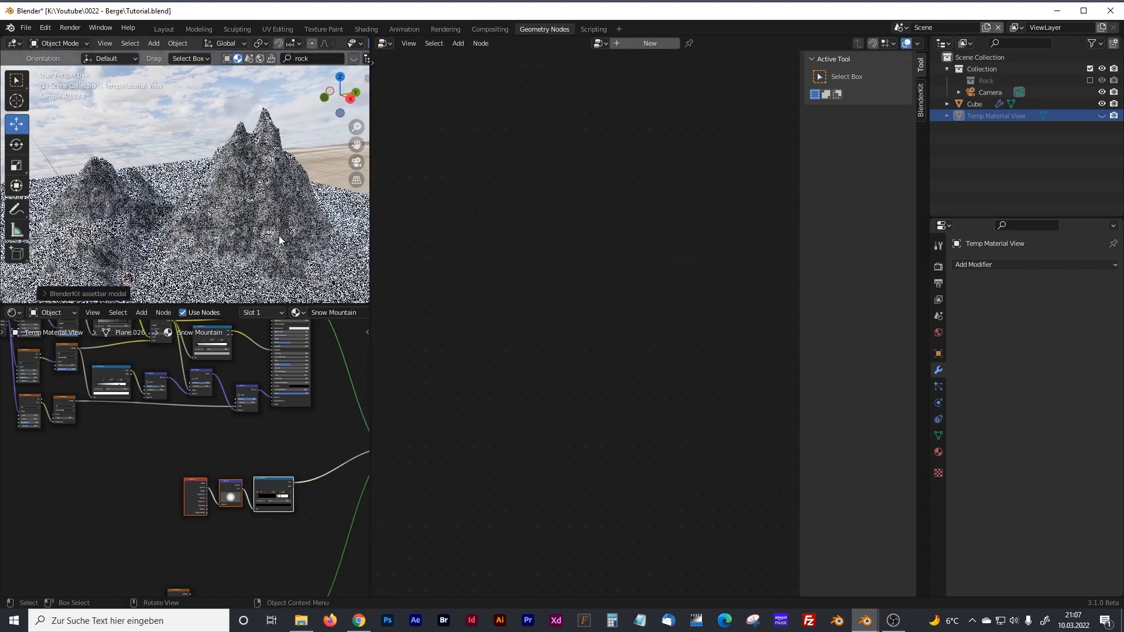
pyautogui.click(305, 234)
pyautogui.keyDown('ctrl'); pyautogui.hscroll(-12, 492, 231); pyautogui.keyUp('ctrl')
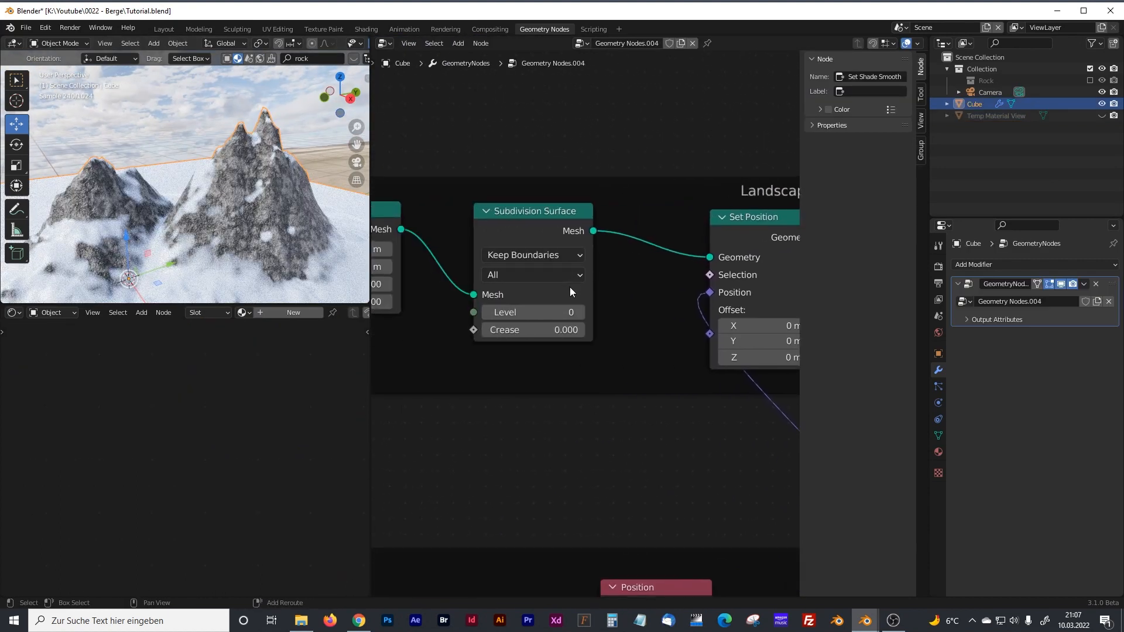
pyautogui.click(568, 316)
pyautogui.write('2')
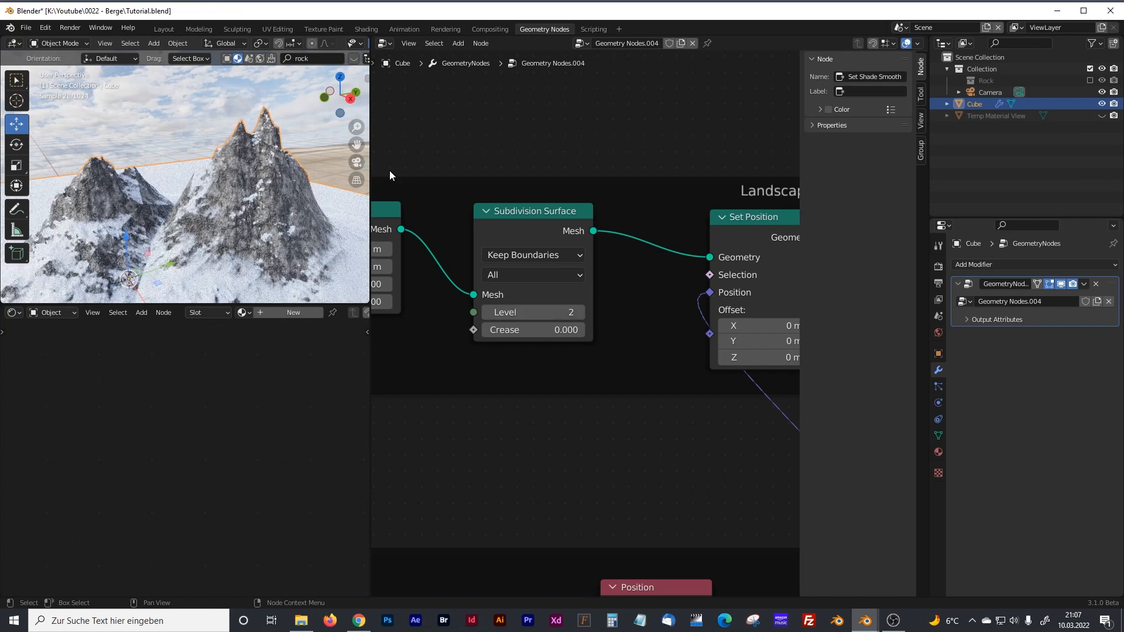
# Step: Widen the viewport and Shader Editor and reselect Temp Material View to show the Snow Mountain nodes
pyautogui.moveTo(379, 164); pyautogui.dragTo(646, 164)
pyautogui.click(973, 115)
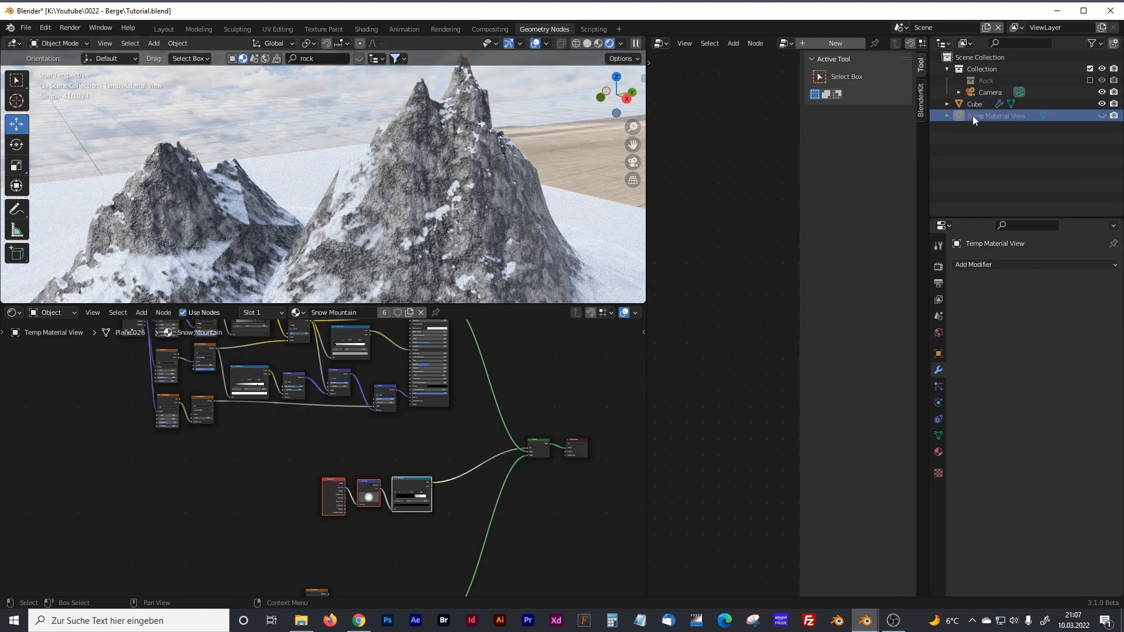
pyautogui.scroll(2, 390, 447)
pyautogui.moveTo(427, 426); pyautogui.dragTo(208, 383, button='middle')
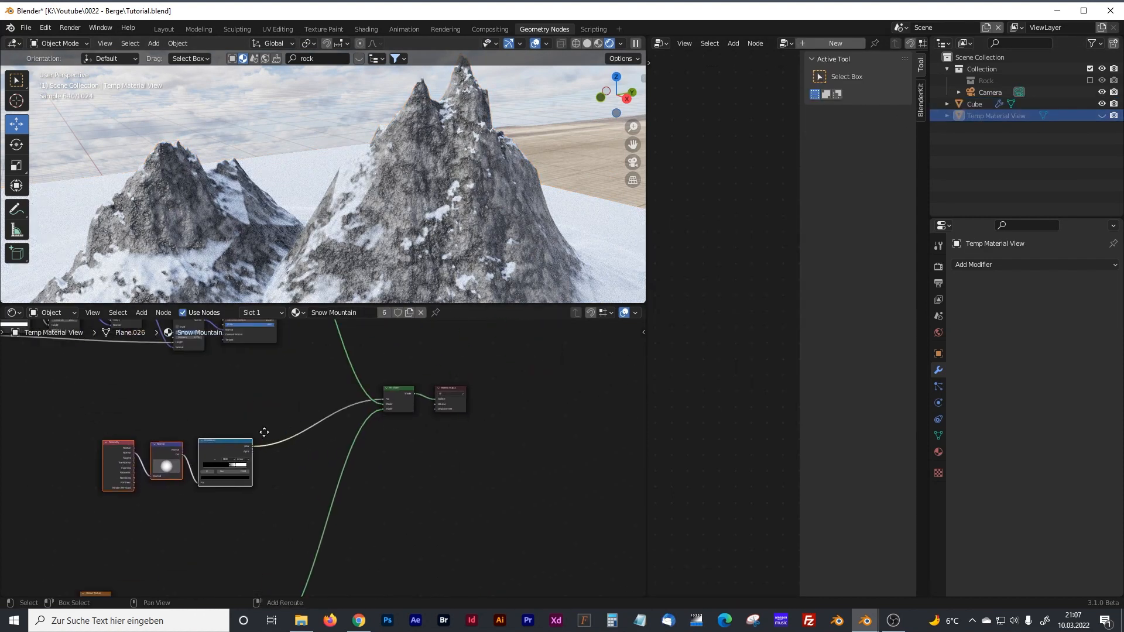
# Step: Select the Mix Shader and Material Output nodes that combine the two shader branches
pyautogui.scroll(8, 293, 427)
pyautogui.moveTo(306, 356); pyautogui.dragTo(305, 428, button='middle')
pyautogui.scroll(3, 361, 426)
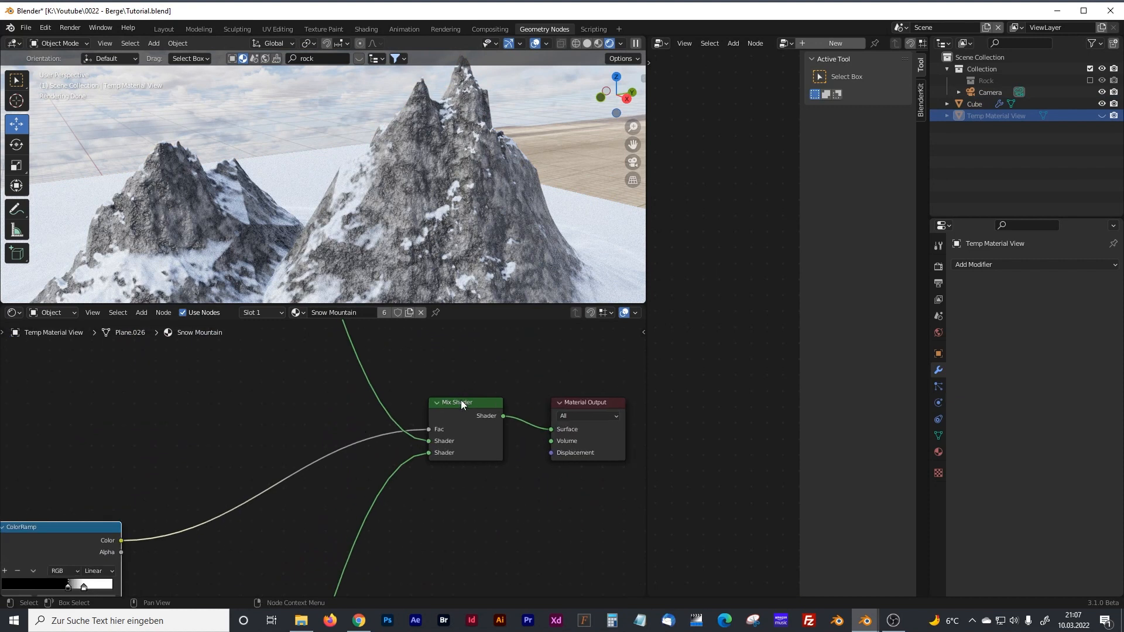
pyautogui.moveTo(460, 376); pyautogui.dragTo(512, 440)
pyautogui.moveTo(258, 451); pyautogui.dragTo(334, 404, button='middle')
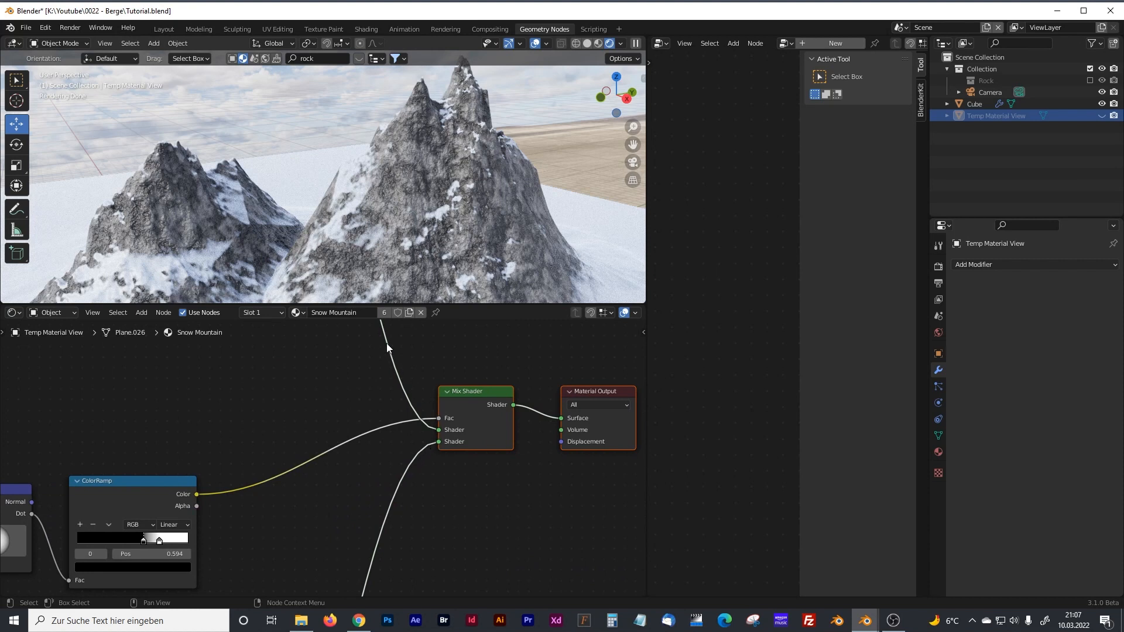
# Step: Rearrange the Geometry, Normal and ColorRamp nodes, moving Geometry farther away from the Normal node
pyautogui.moveTo(270, 446); pyautogui.dragTo(424, 391, button='middle')
pyautogui.moveTo(50, 393); pyautogui.dragTo(285, 492)
pyautogui.moveTo(299, 446); pyautogui.dragTo(426, 397)
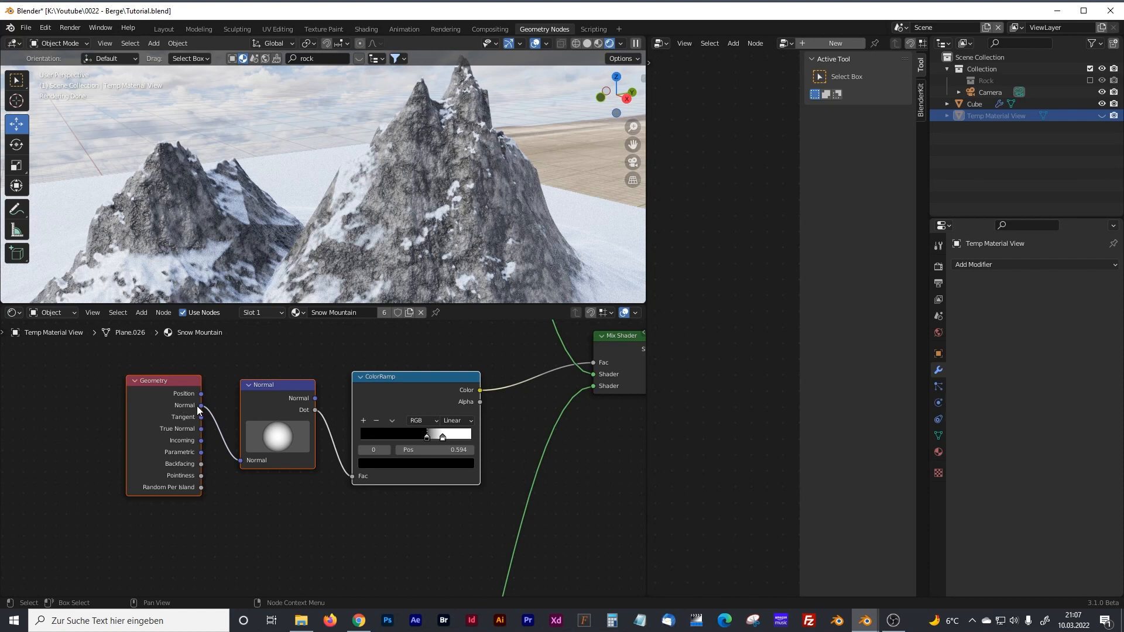
pyautogui.moveTo(269, 395); pyautogui.dragTo(257, 390)
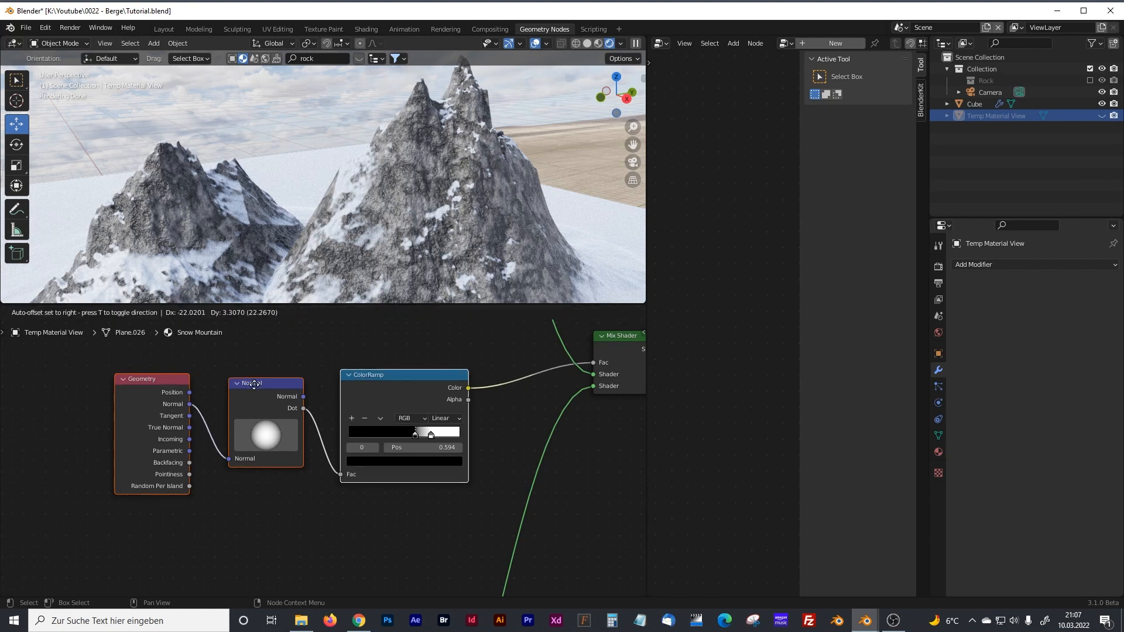
pyautogui.click(310, 401)
pyautogui.moveTo(403, 372); pyautogui.dragTo(403, 380)
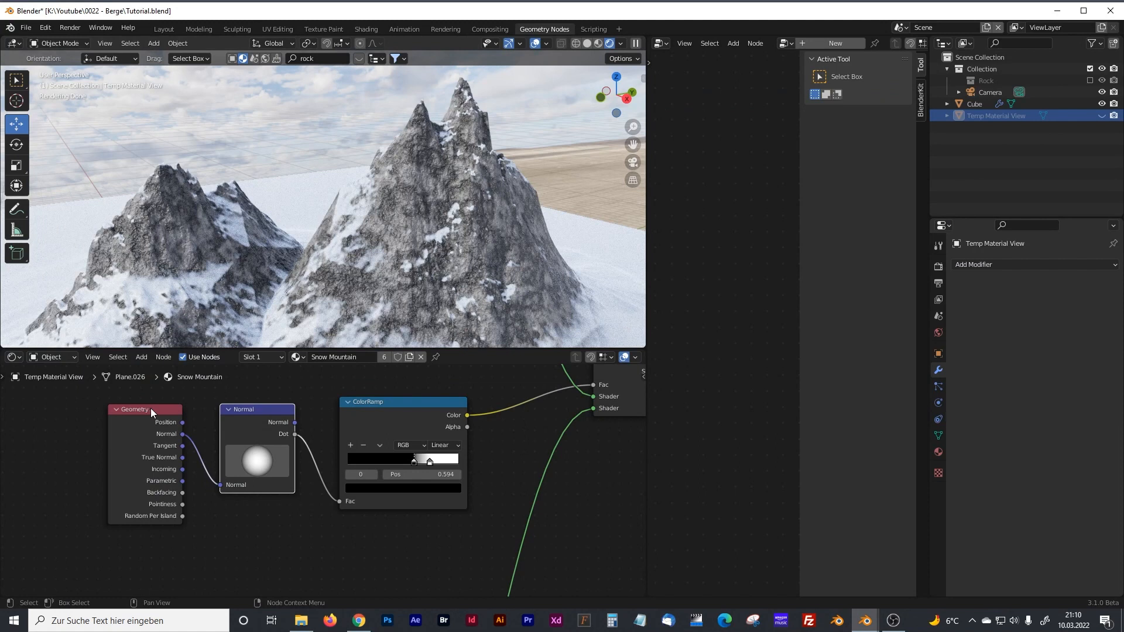
pyautogui.moveTo(150, 409); pyautogui.dragTo(143, 408)
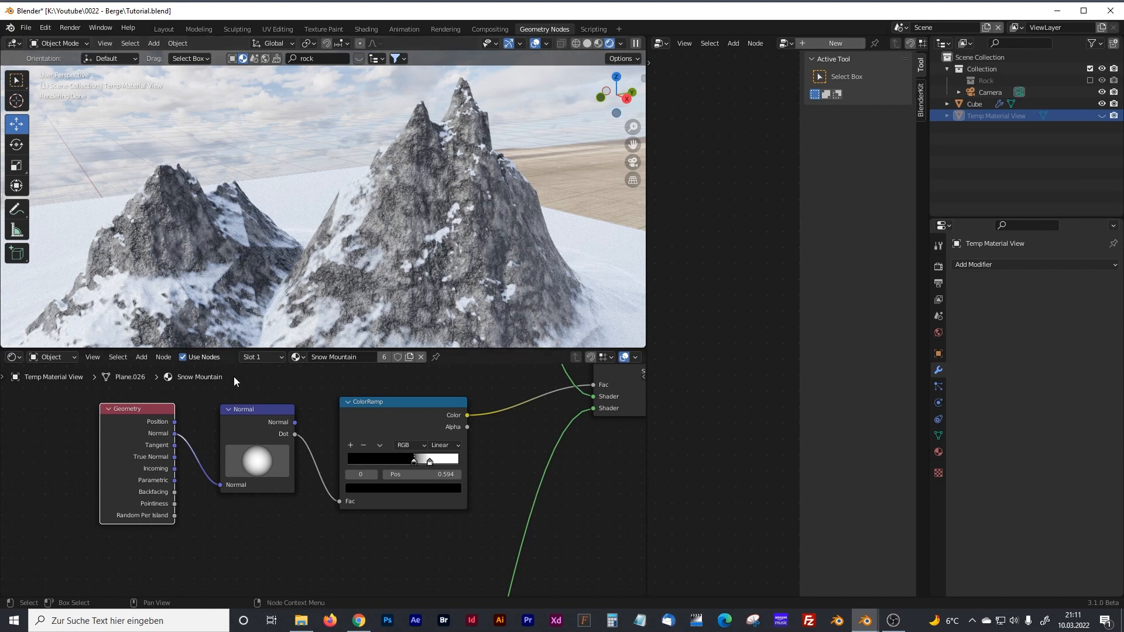
pyautogui.moveTo(159, 414); pyautogui.dragTo(130, 420)
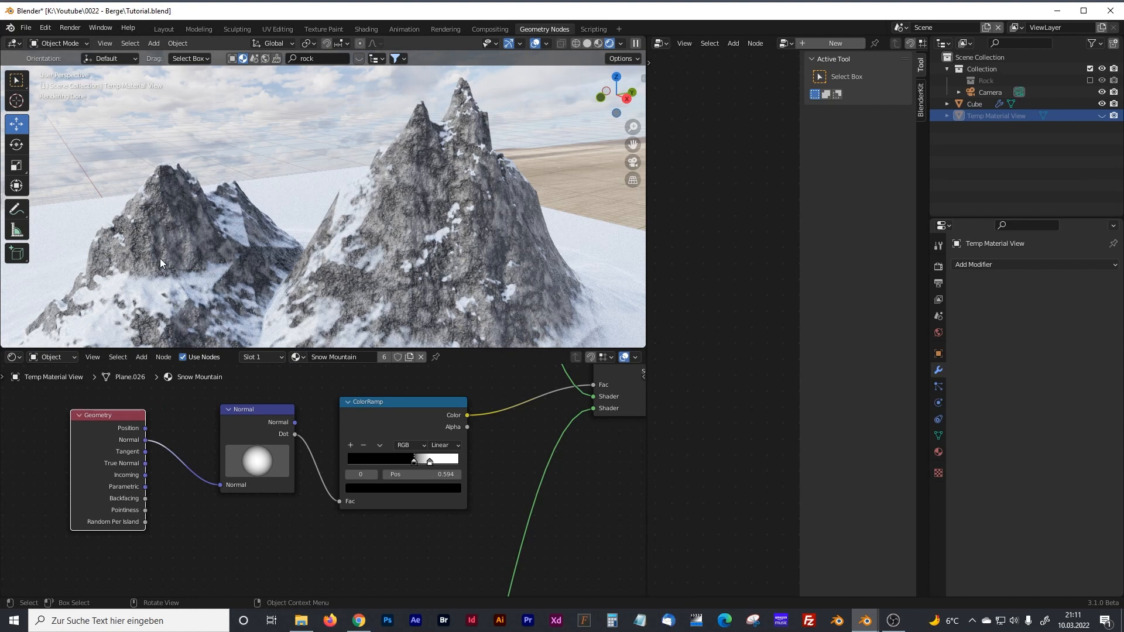
# Step: Shift the white stop of the snow mask's ColorRamp to position 0.832
pyautogui.moveTo(153, 296); pyautogui.dragTo(356, 217, button='middle')
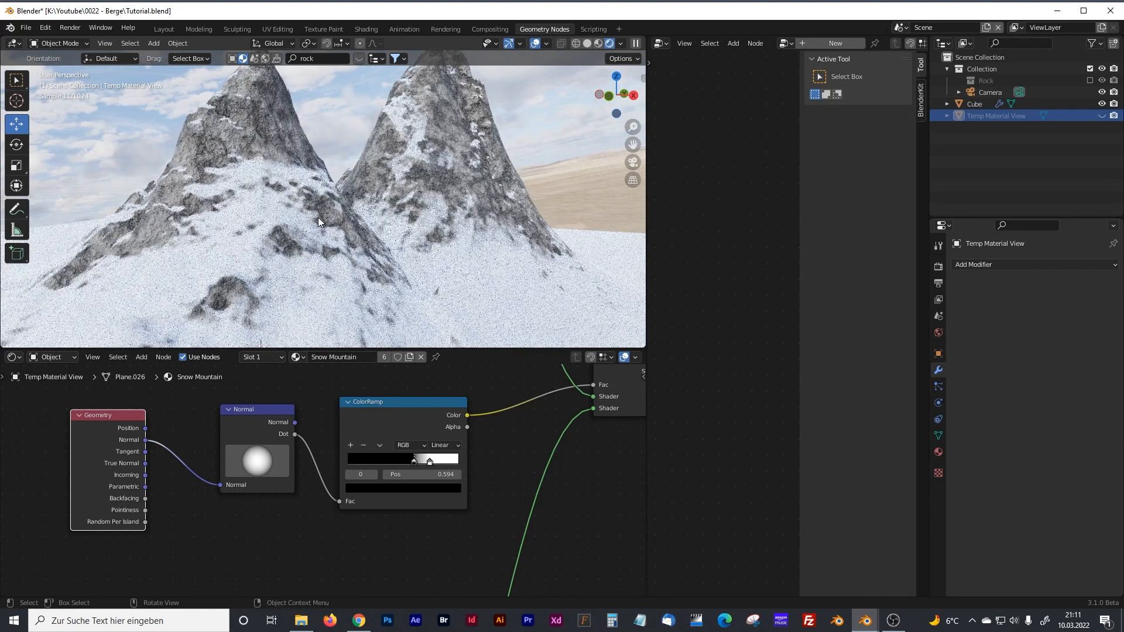
pyautogui.moveTo(444, 207)
pyautogui.mouseDown(button='middle')
pyautogui.moveTo(374, 226)
pyautogui.moveTo(454, 223)
pyautogui.mouseUp(button='middle')
pyautogui.scroll(2, 371, 223)
pyautogui.scroll(-3, 403, 226)
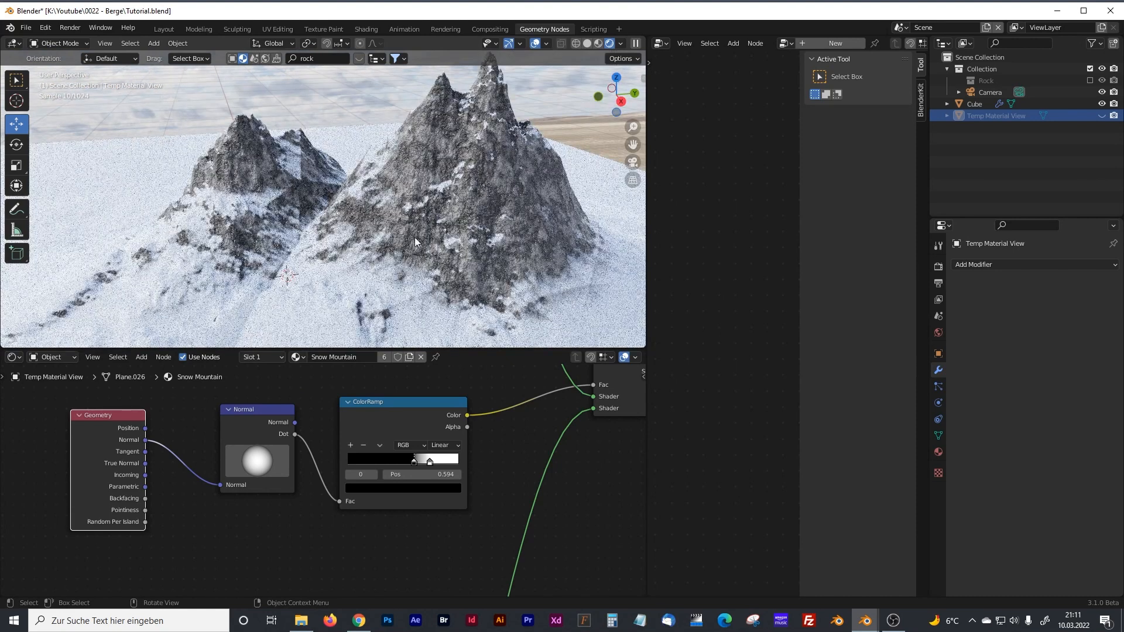
pyautogui.moveTo(414, 464); pyautogui.dragTo(449, 465)
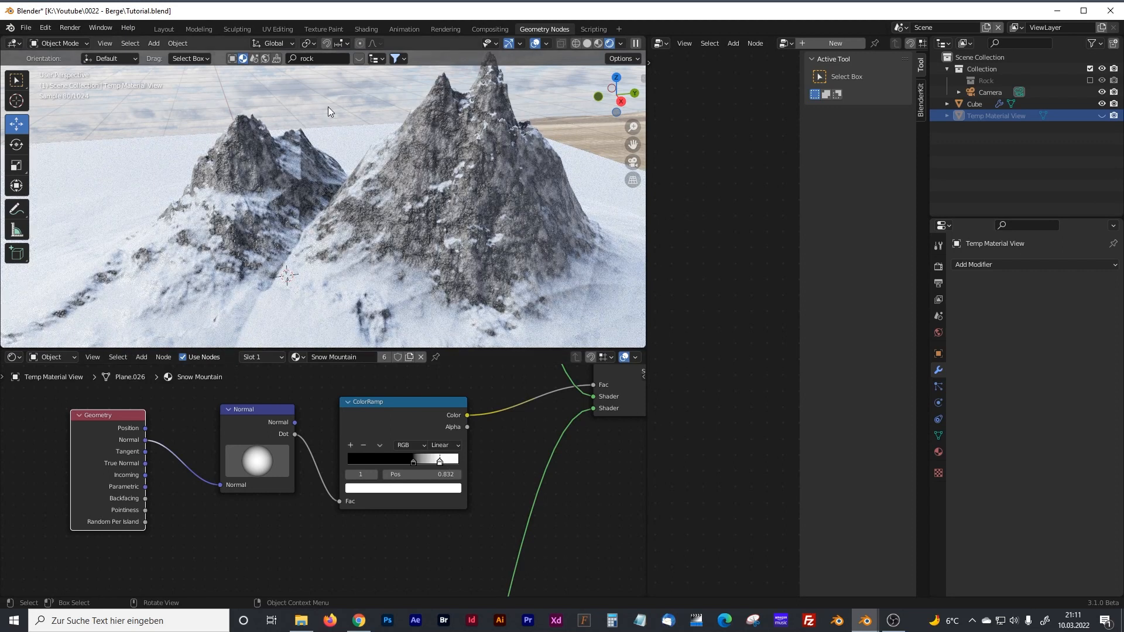
# Step: Resize the viewport and geometry node areas, select the mountain landscape and set its Subdivision Surface level to 0
pyautogui.moveTo(646, 334); pyautogui.dragTo(225, 334)
pyautogui.moveTo(117, 351); pyautogui.dragTo(117, 467)
pyautogui.click(151, 241)
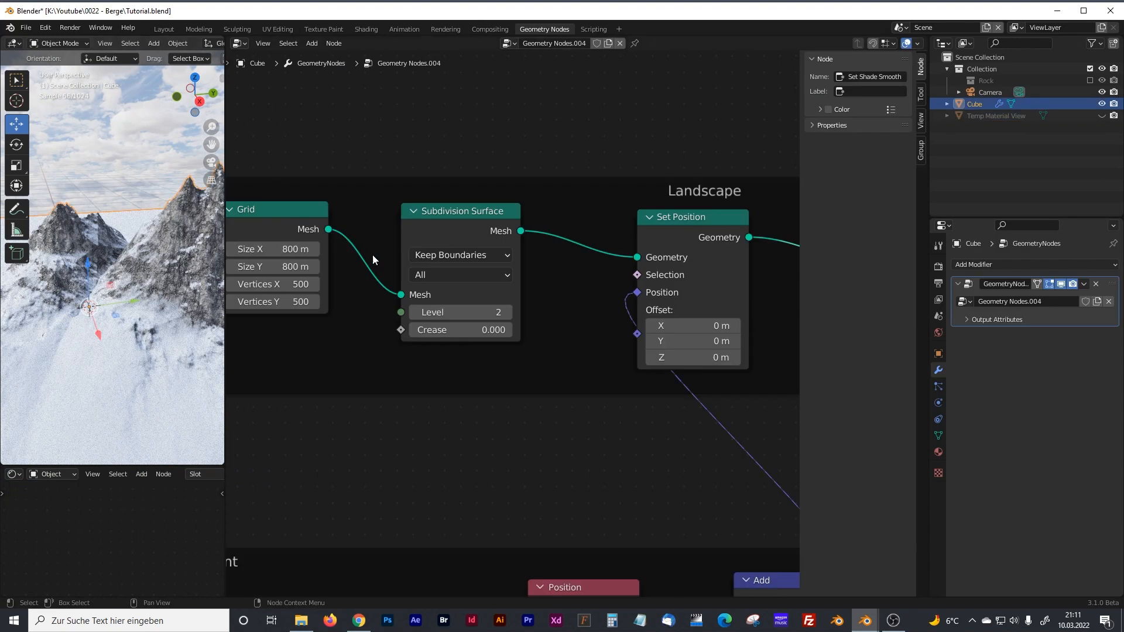
pyautogui.click(490, 311)
pyautogui.write('0')
pyautogui.press('Return')
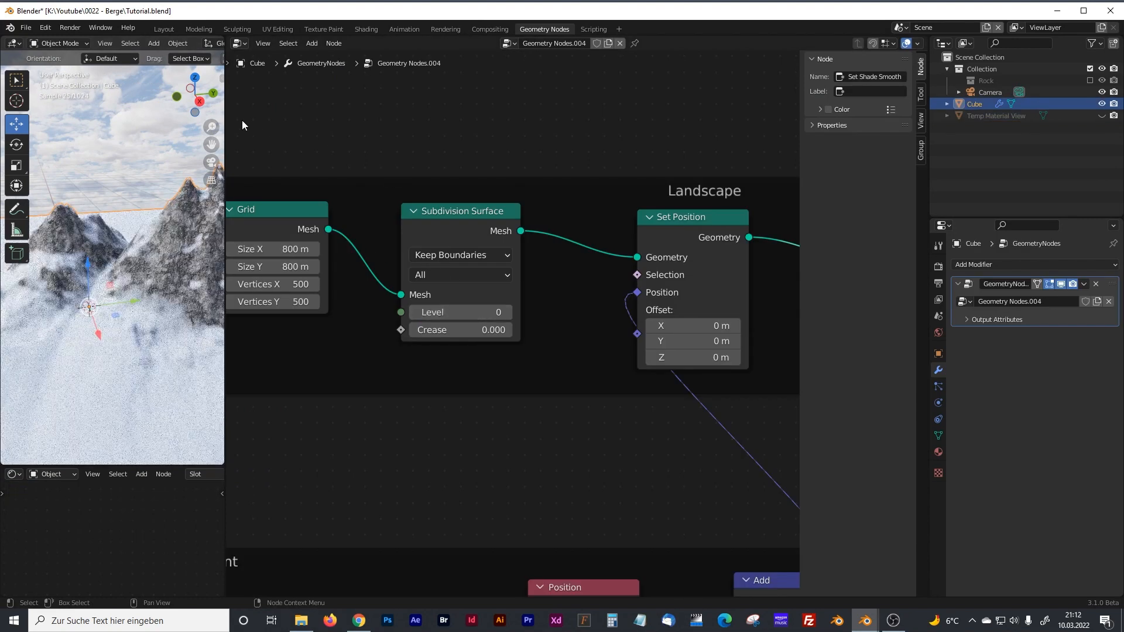
pyautogui.moveTo(227, 114); pyautogui.dragTo(372, 117)
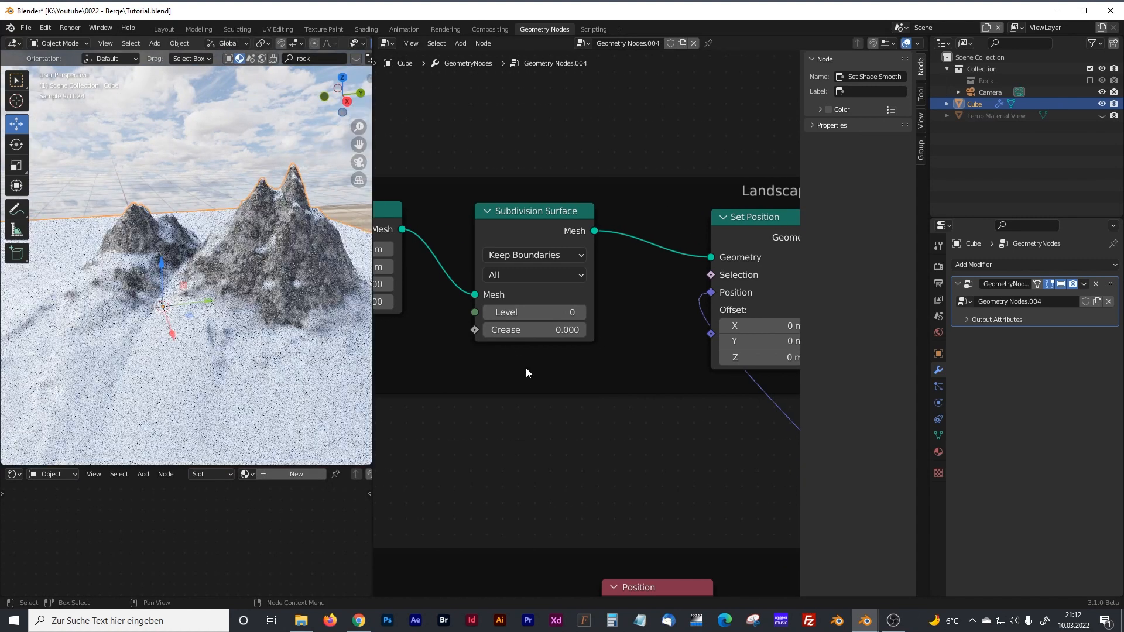
# Step: Join the proximity and distance nodes below the Noise Displacement frame into a new frame, and narrow the viewport slightly
pyautogui.scroll(-5, 527, 371)
pyautogui.scroll(-2, 527, 373)
pyautogui.moveTo(528, 373); pyautogui.dragTo(562, 233, button='middle')
pyautogui.moveTo(406, 358); pyautogui.dragTo(546, 294, button='middle')
pyautogui.moveTo(475, 313); pyautogui.dragTo(528, 287, button='middle')
pyautogui.scroll(3, 617, 358)
pyautogui.moveTo(437, 236); pyautogui.dragTo(747, 461)
pyautogui.hotkey('ctrl', 'j')
pyautogui.moveTo(673, 392); pyautogui.dragTo(472, 422, button='middle')
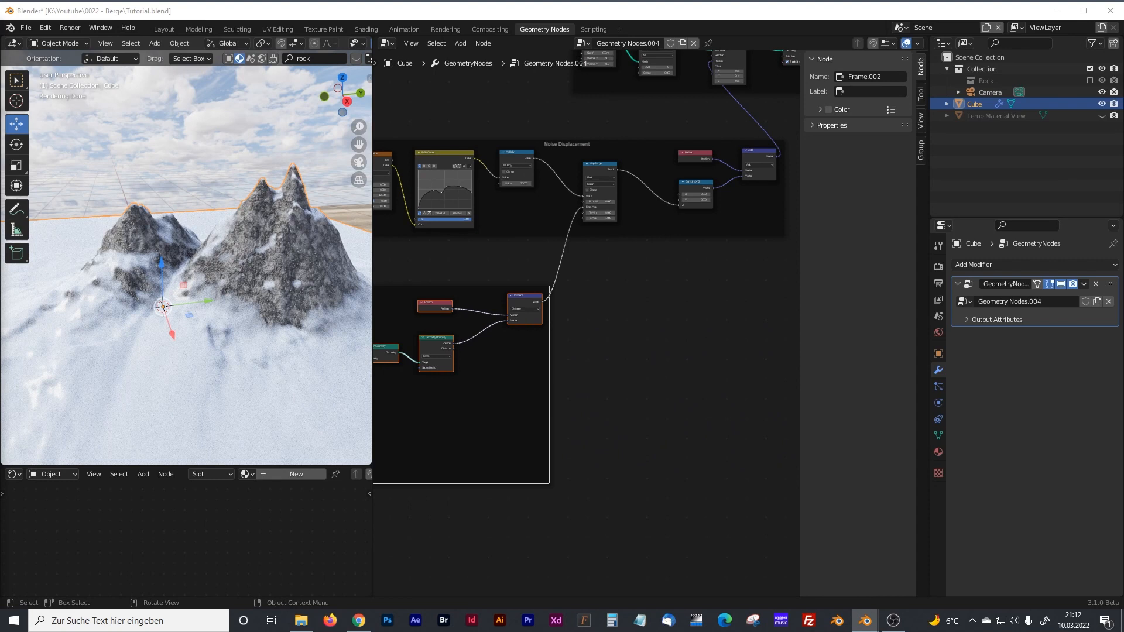
pyautogui.moveTo(373, 241); pyautogui.dragTo(342, 241)
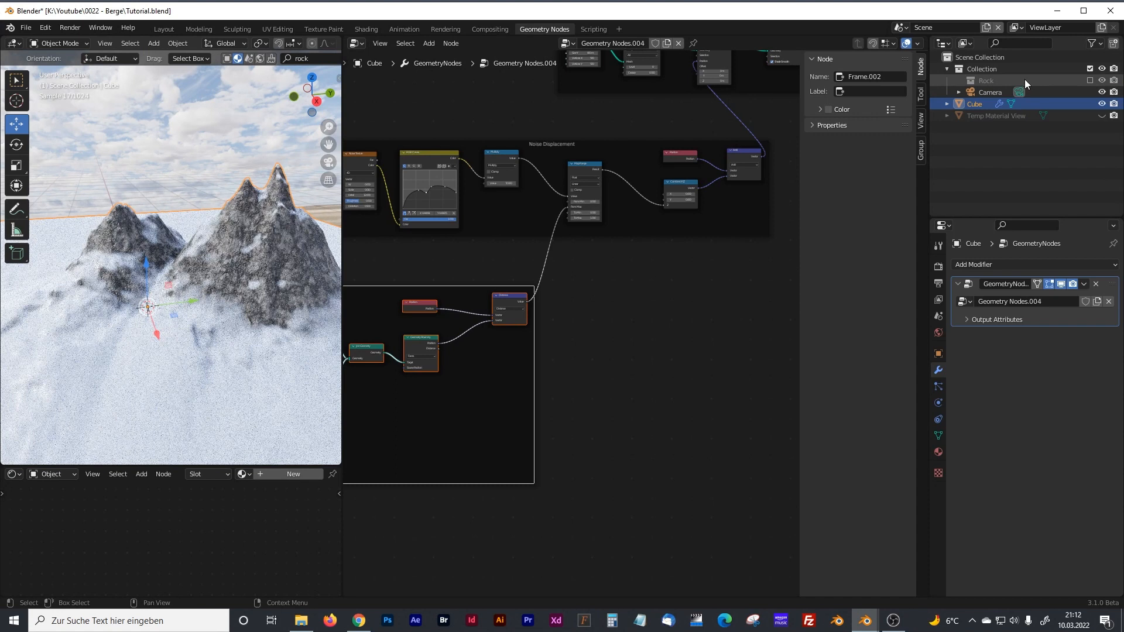
# Step: Rename the Rock collection to Trees
pyautogui.doubleClick(991, 79)
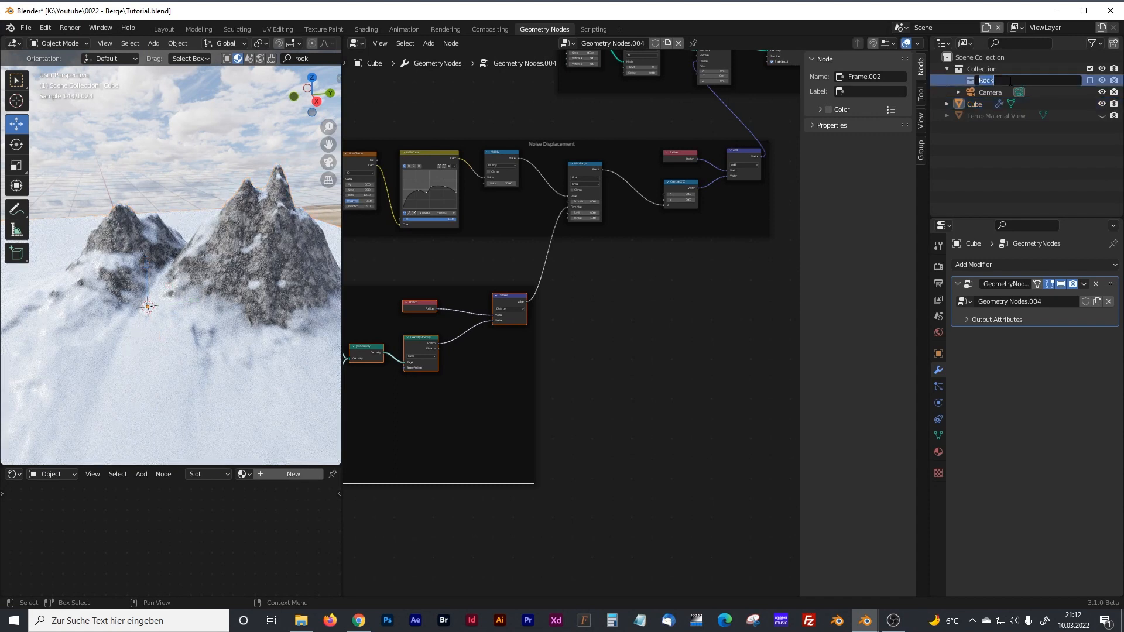
pyautogui.write('Trees')
pyautogui.press('Return')
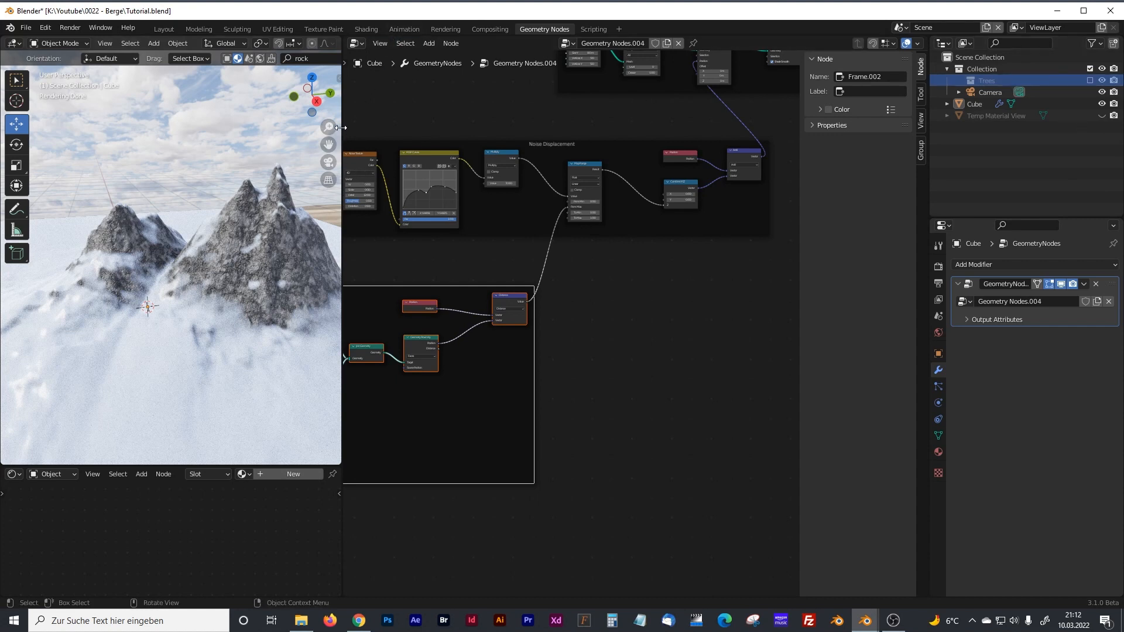
# Step: Widen the viewport and search the BlenderKit models for Trees
pyautogui.moveTo(343, 113); pyautogui.dragTo(753, 114)
pyautogui.press('n')
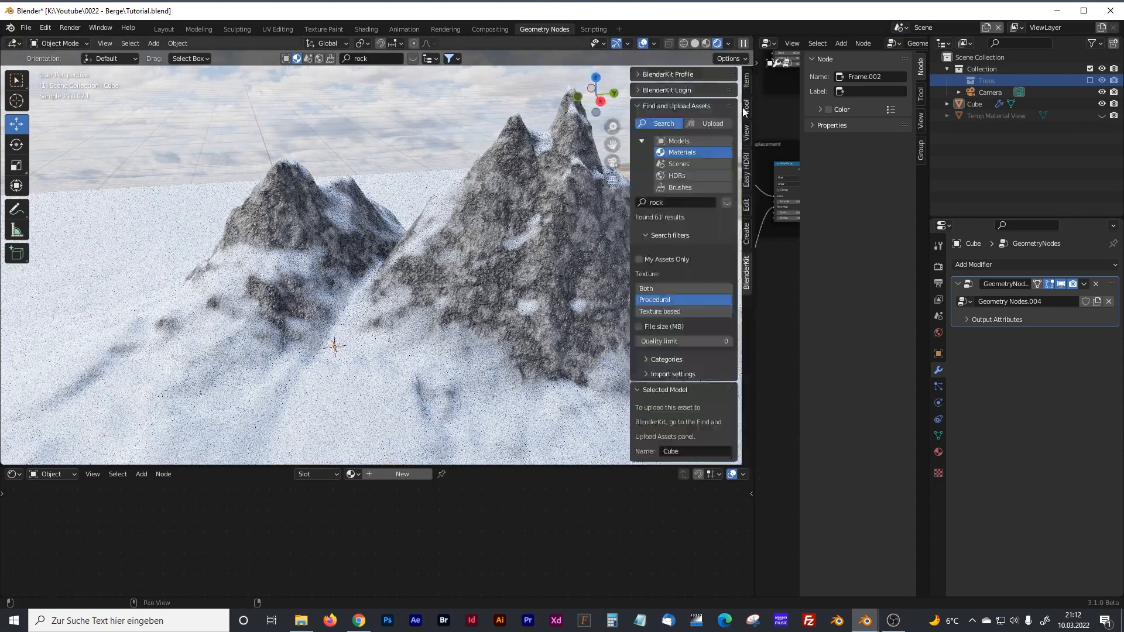
pyautogui.click(681, 141)
pyautogui.click(688, 202)
pyautogui.write('Tre')
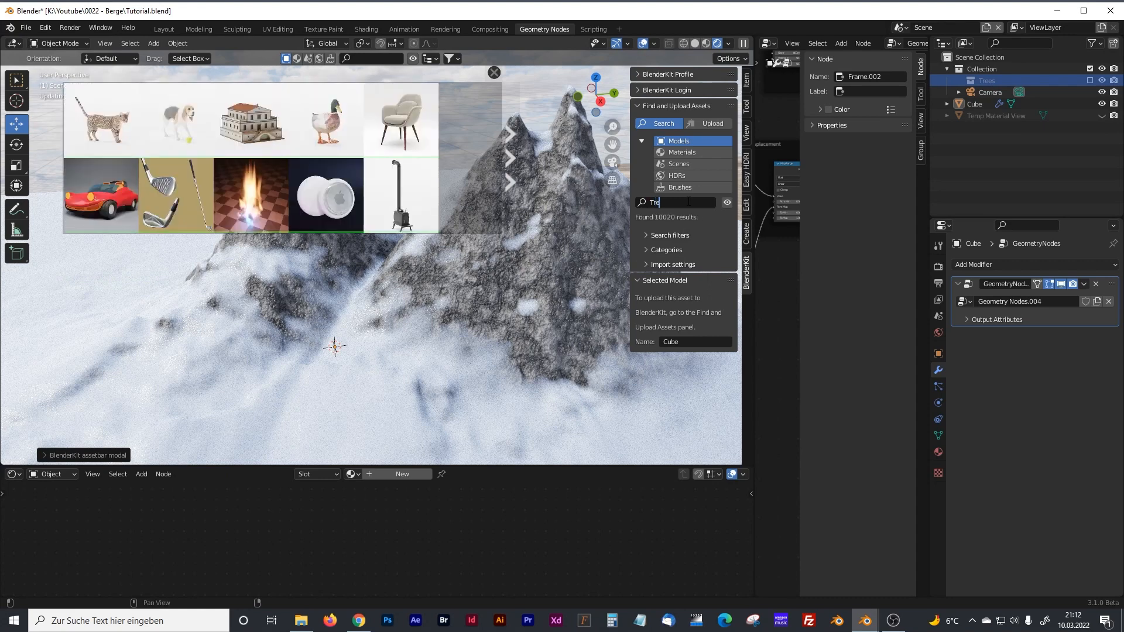
pyautogui.write('es')
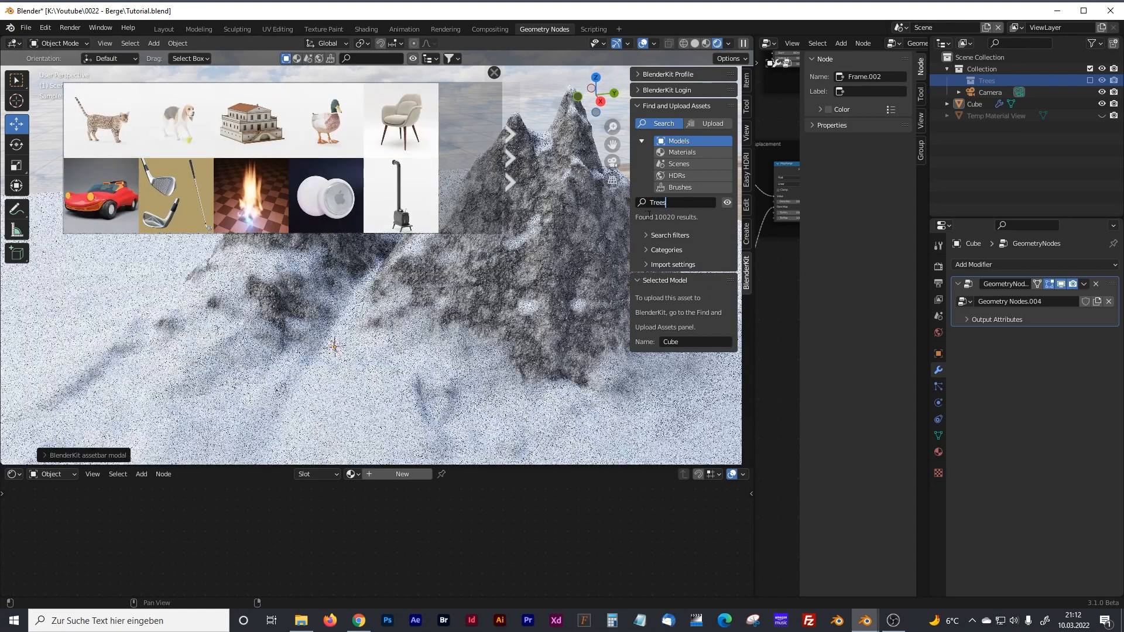
pyautogui.press('Return')
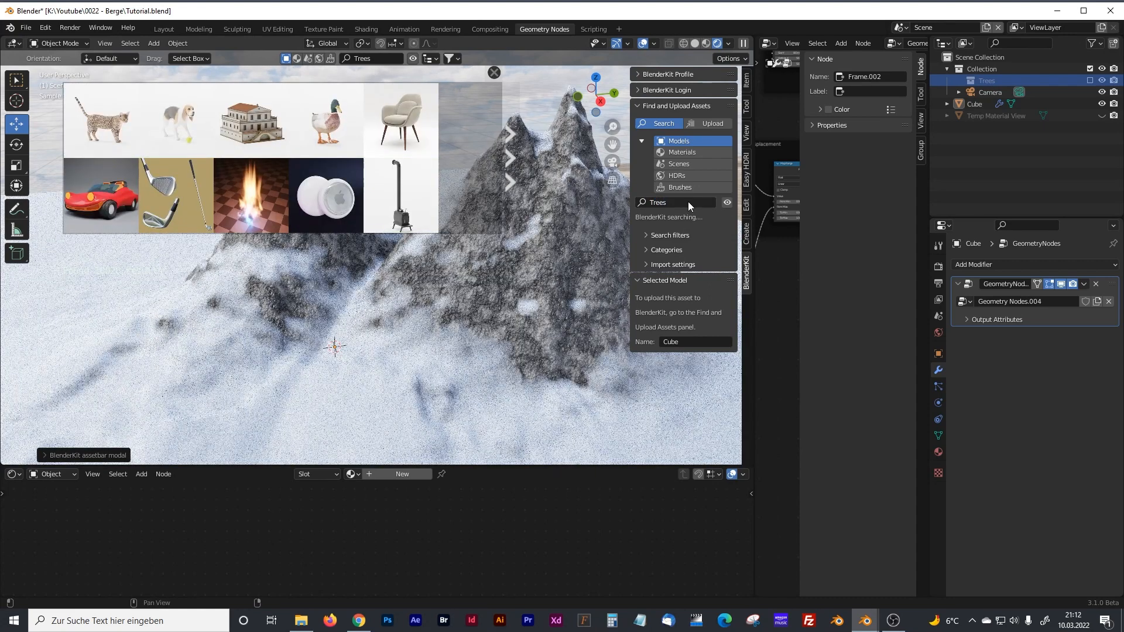
pyautogui.click(679, 202)
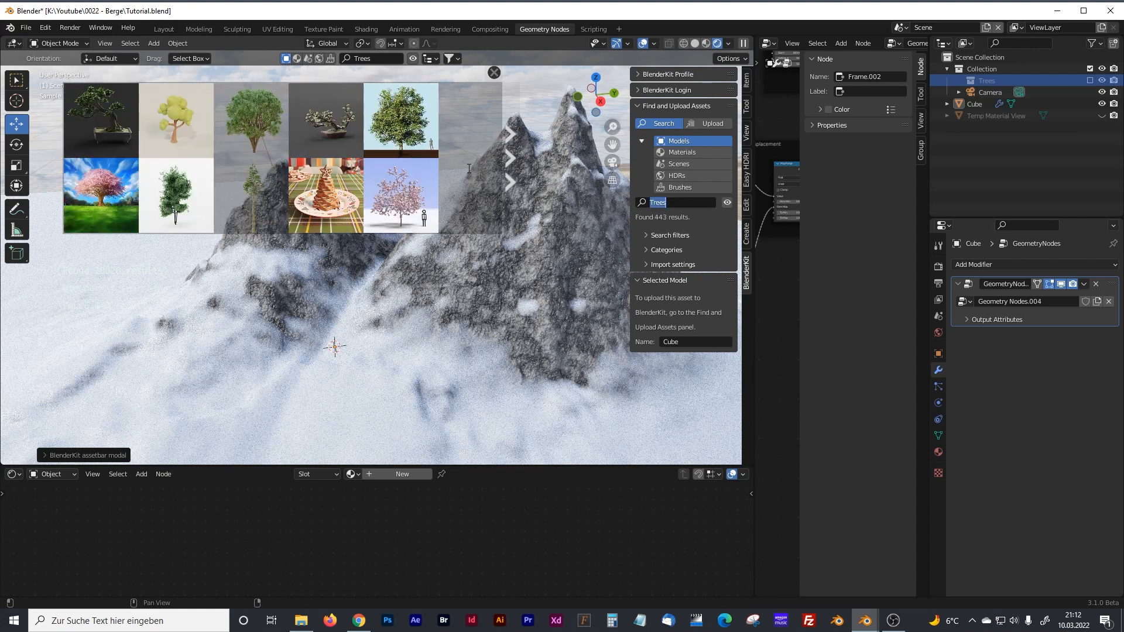
# Step: Browse further through the BlenderKit tree results, expand the search filters, preview a conifer and close the asset bar
pyautogui.click(512, 158)
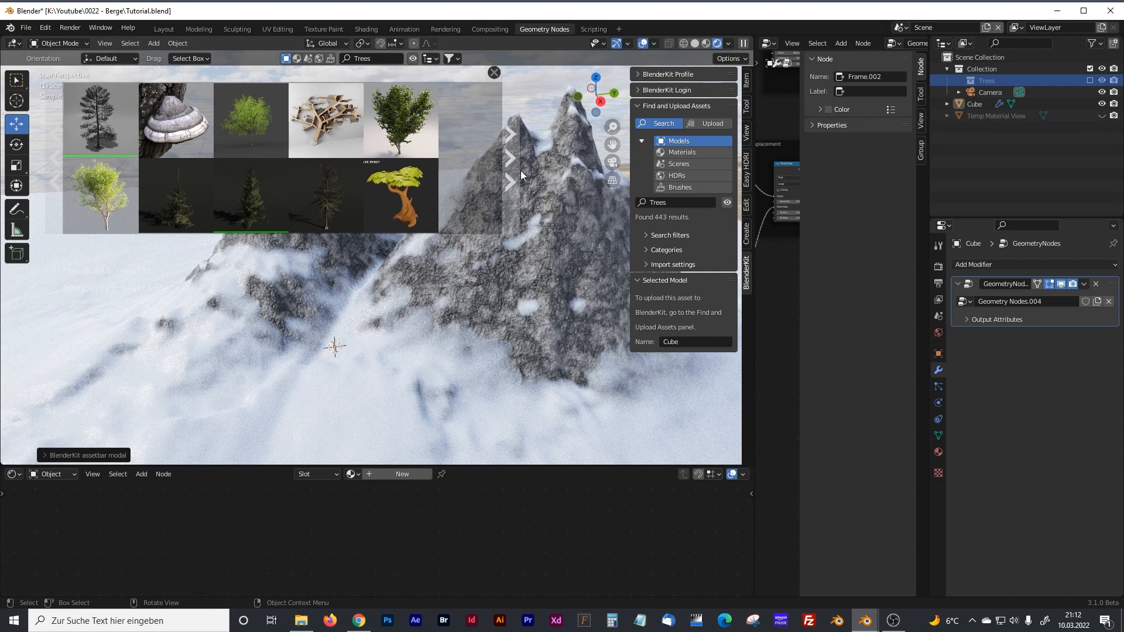
pyautogui.click(512, 163)
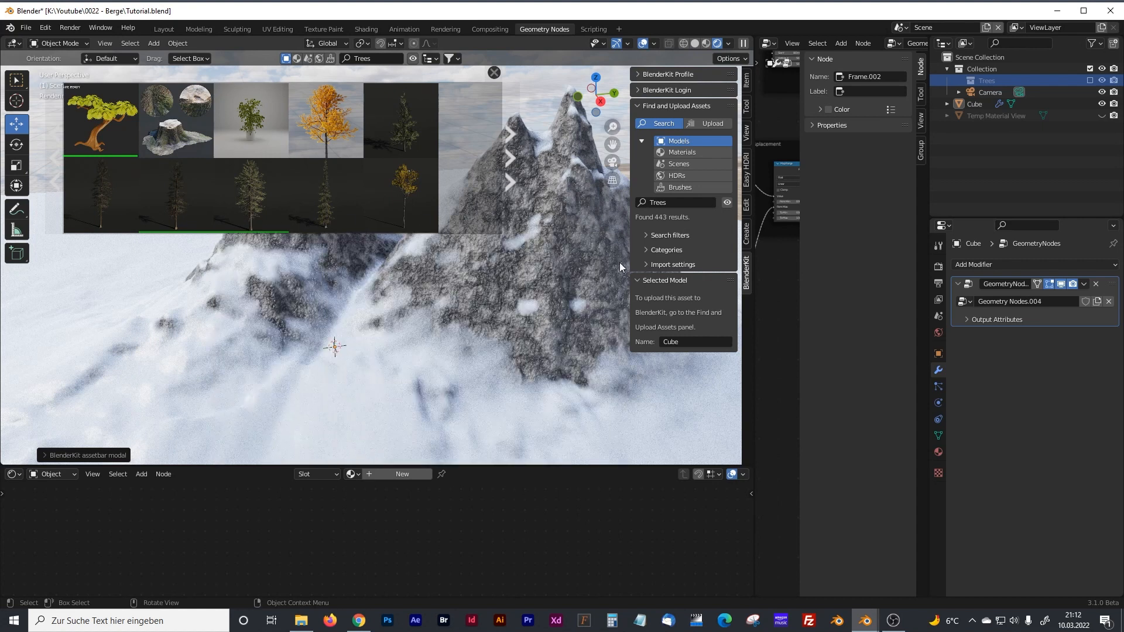
pyautogui.click(644, 234)
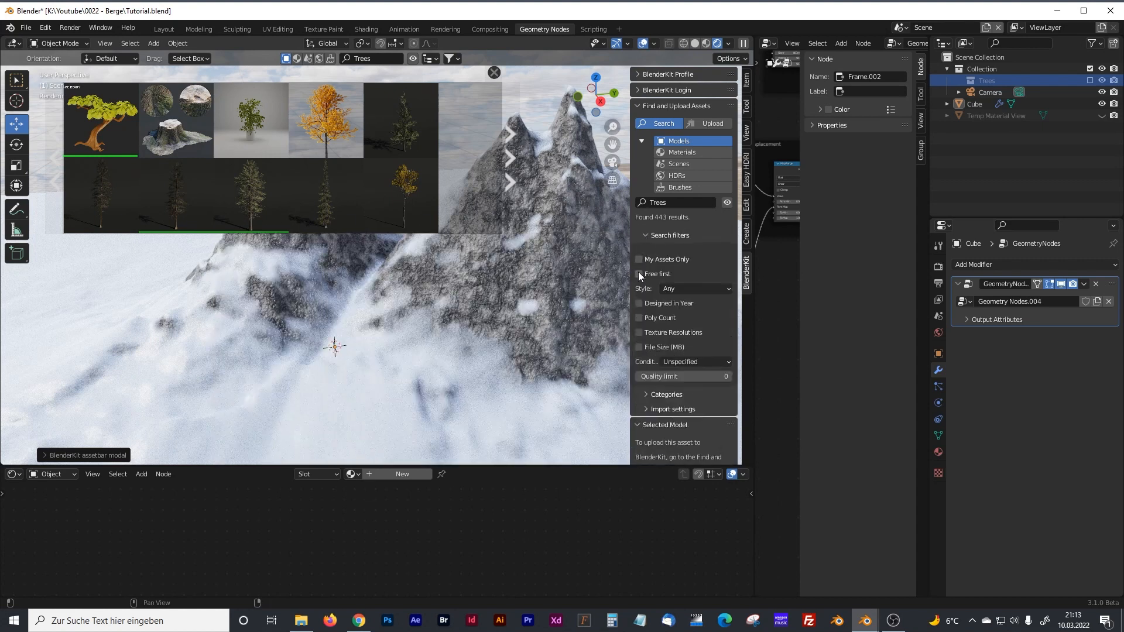
pyautogui.moveTo(332, 207)
pyautogui.moveTo(266, 208)
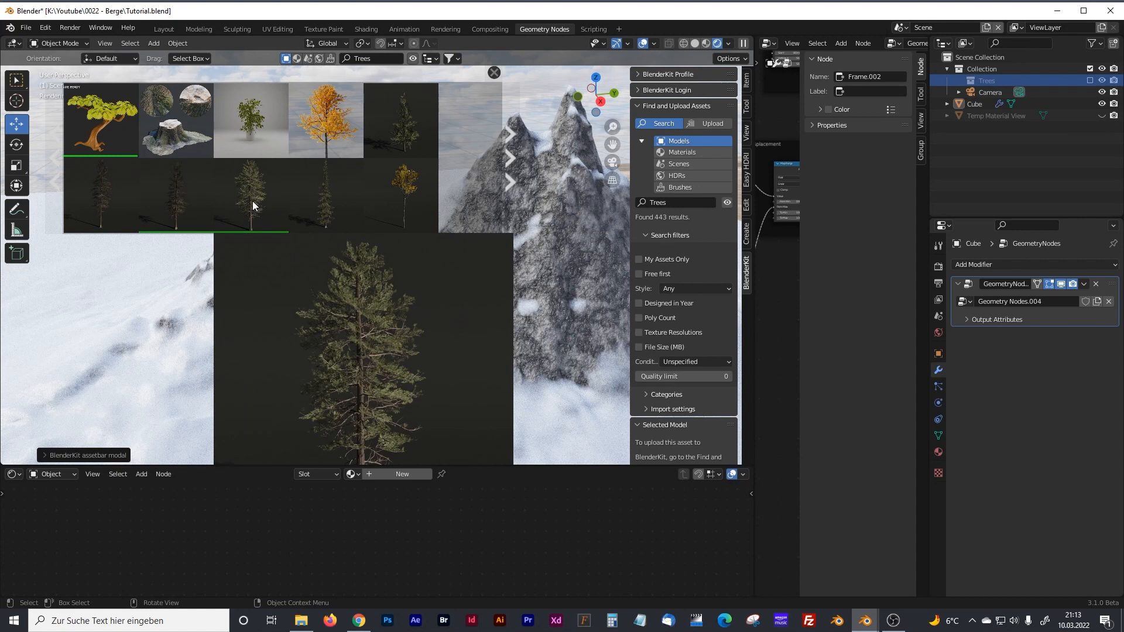
pyautogui.click(495, 74)
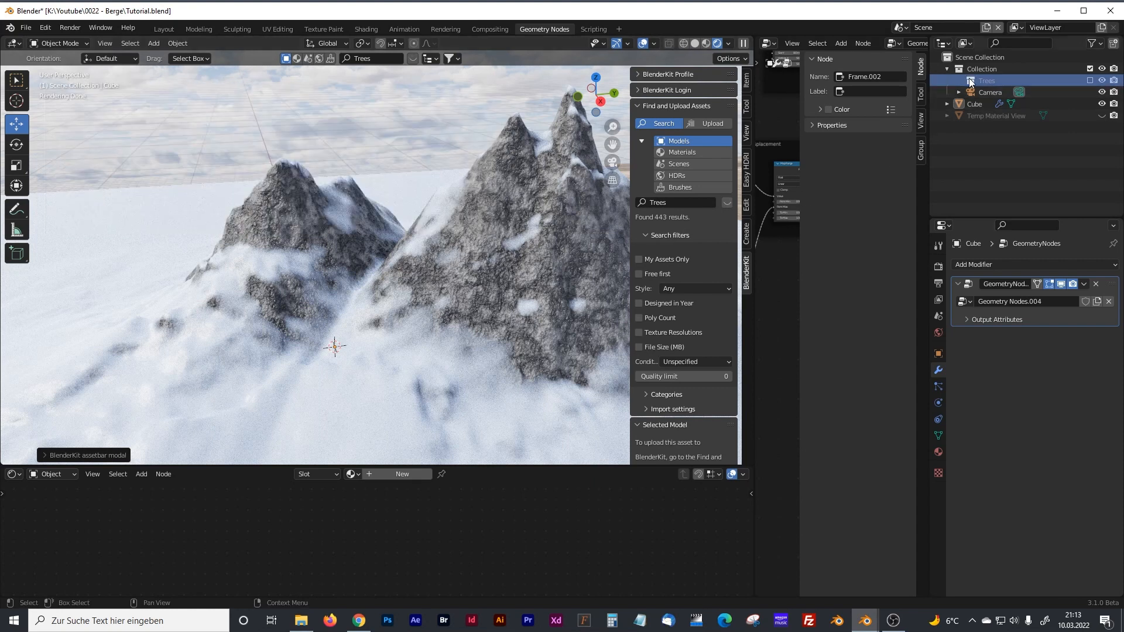
# Step: Enable the Trees collection and inspect Tree PineSiberian a1 up close in the solid, material preview and rendered shading modes
pyautogui.click(1091, 80)
pyautogui.click(958, 81)
pyautogui.click(1016, 93)
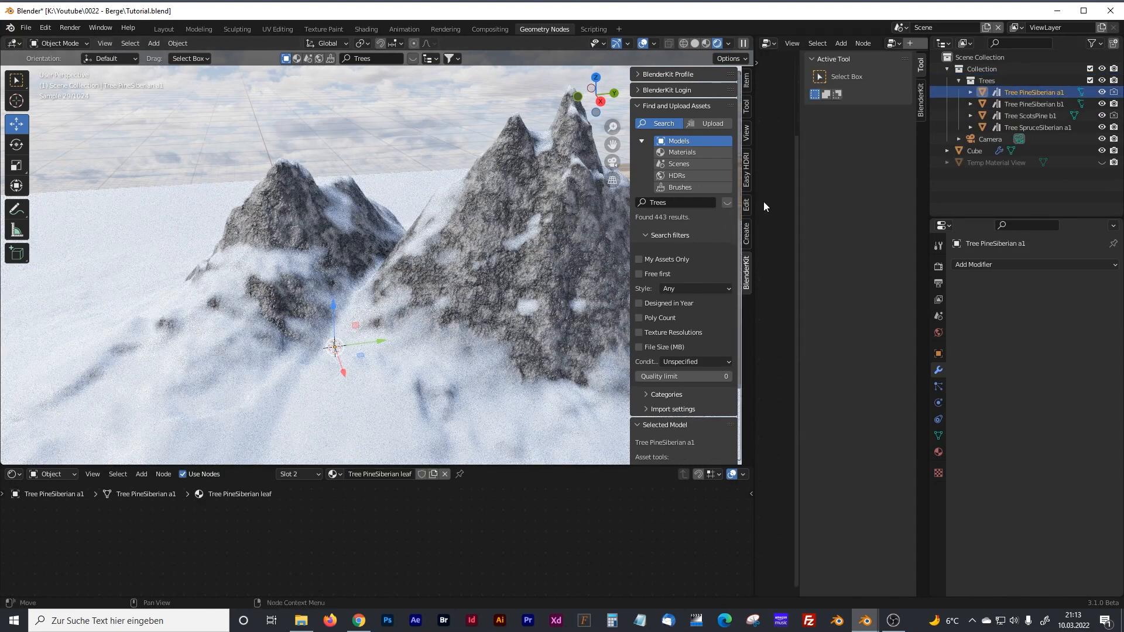
pyautogui.press('KP_Decimal')
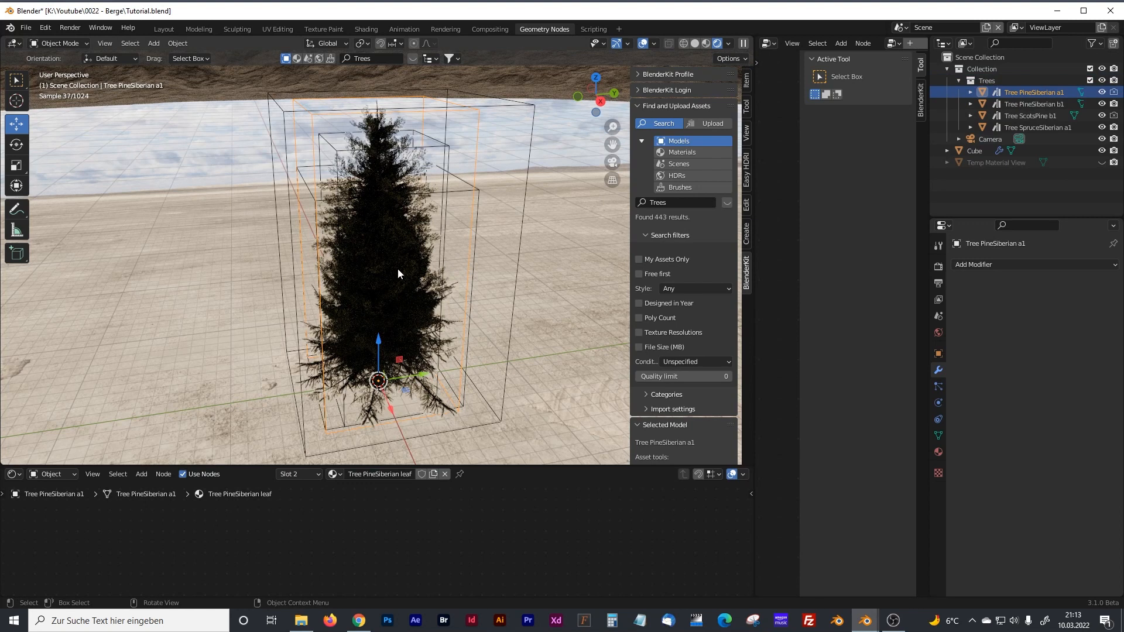
pyautogui.scroll(4, 397, 270)
pyautogui.click(695, 44)
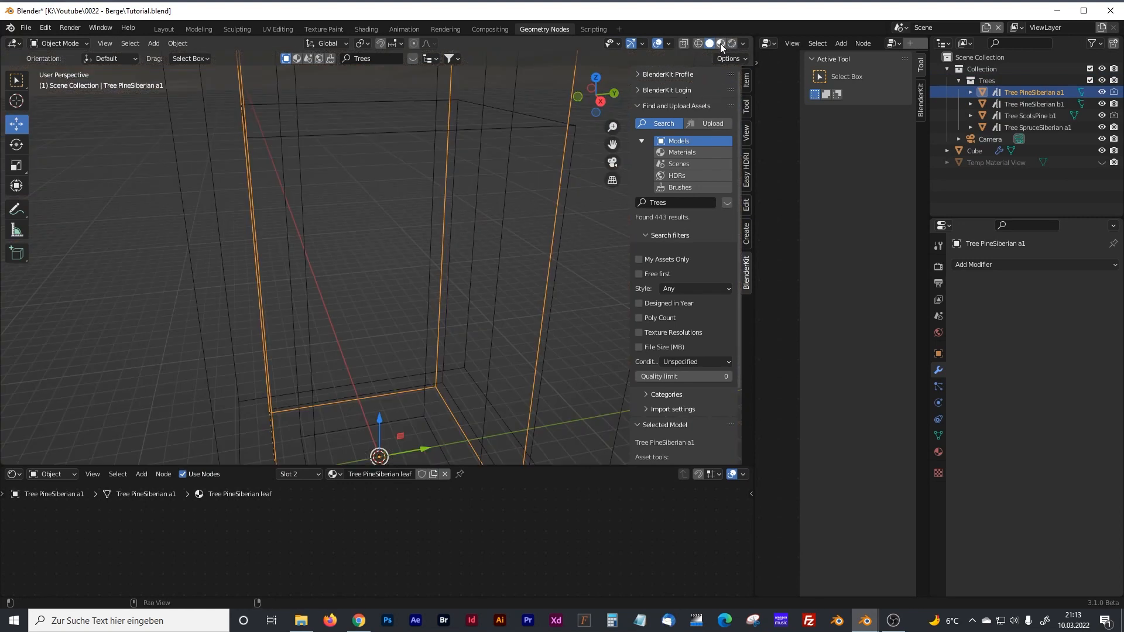
pyautogui.click(721, 44)
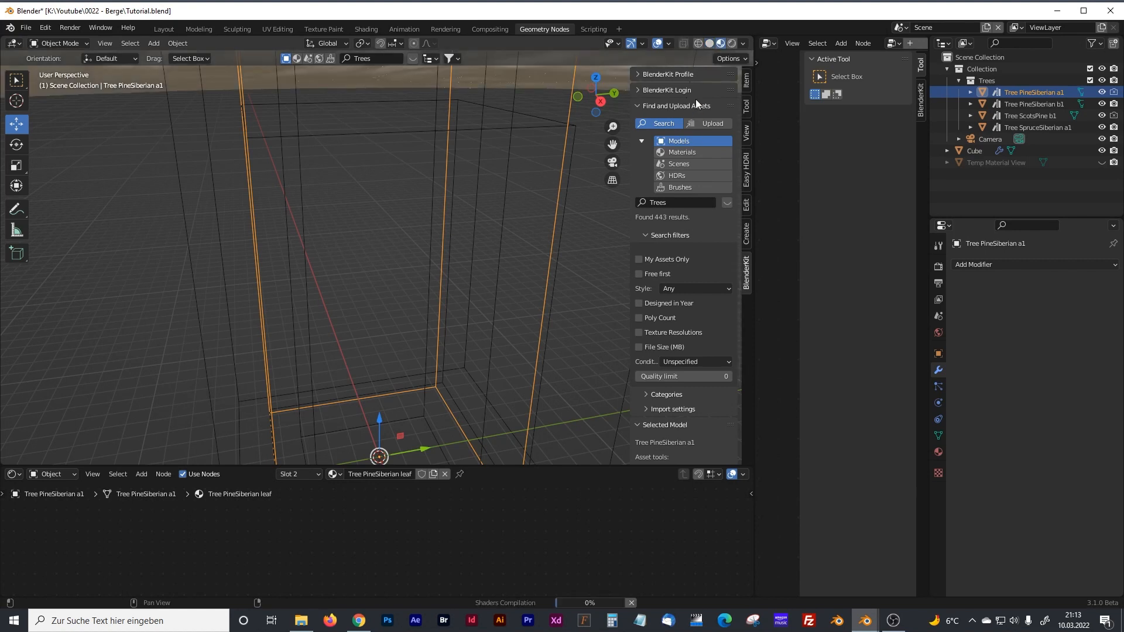
pyautogui.click(731, 43)
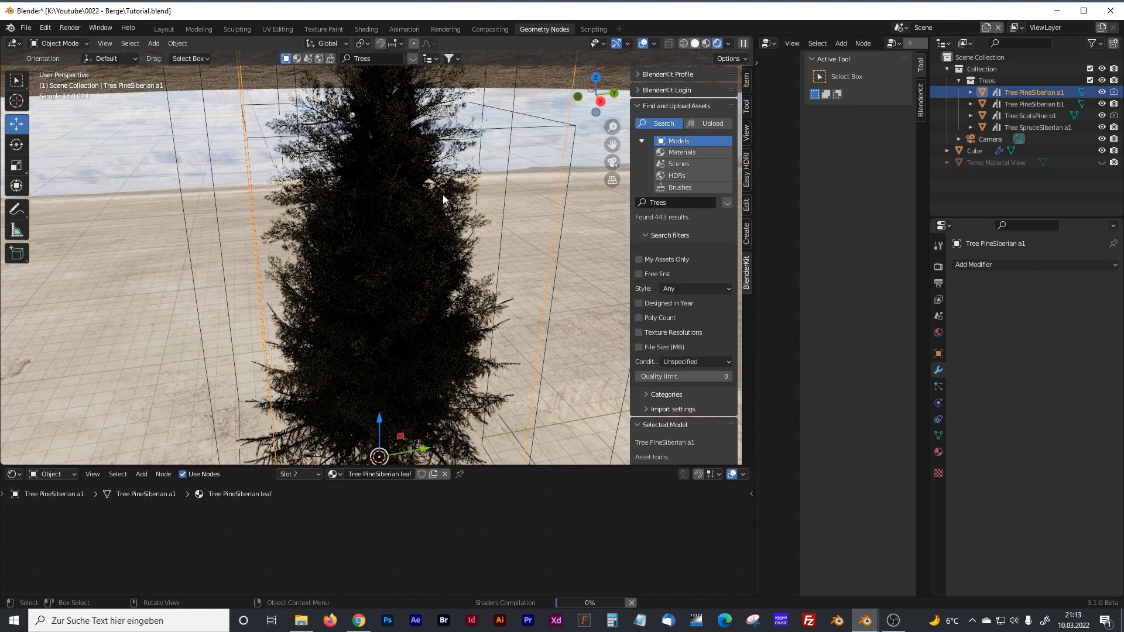
pyautogui.press('z')
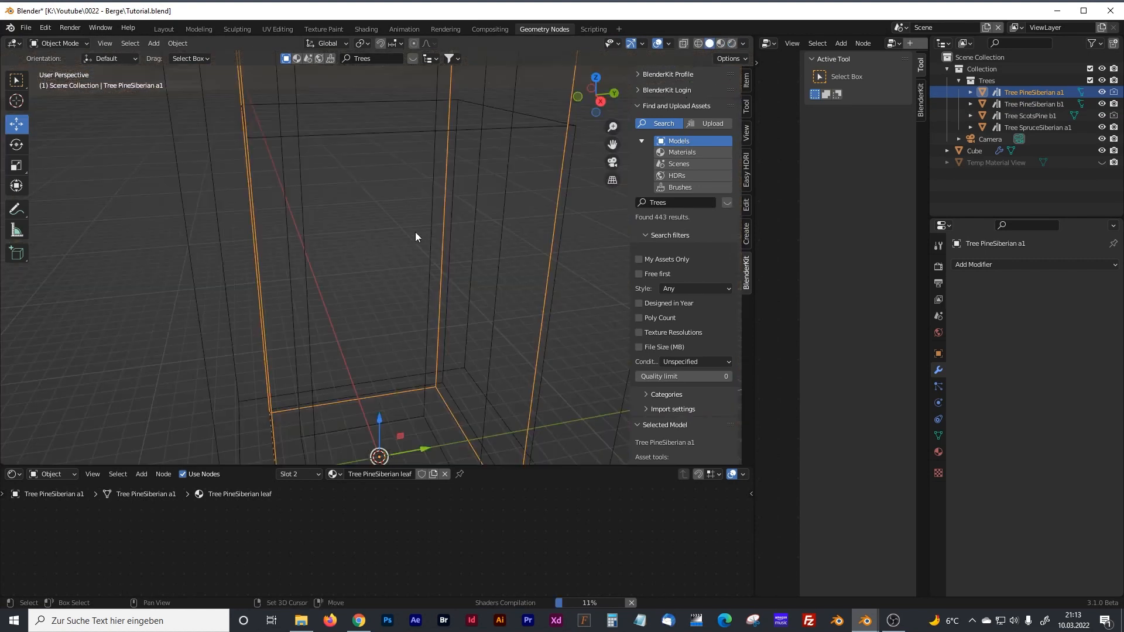
pyautogui.click(732, 44)
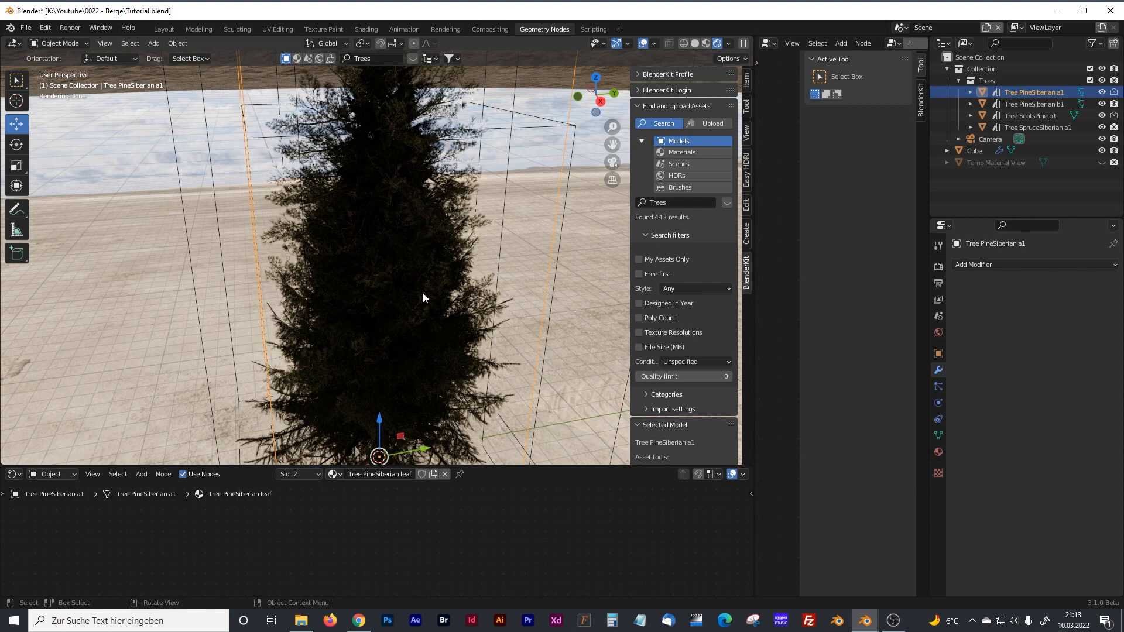
pyautogui.moveTo(419, 290)
pyautogui.mouseDown(button='middle')
pyautogui.moveTo(502, 272)
pyautogui.moveTo(403, 304)
pyautogui.mouseUp(button='middle')
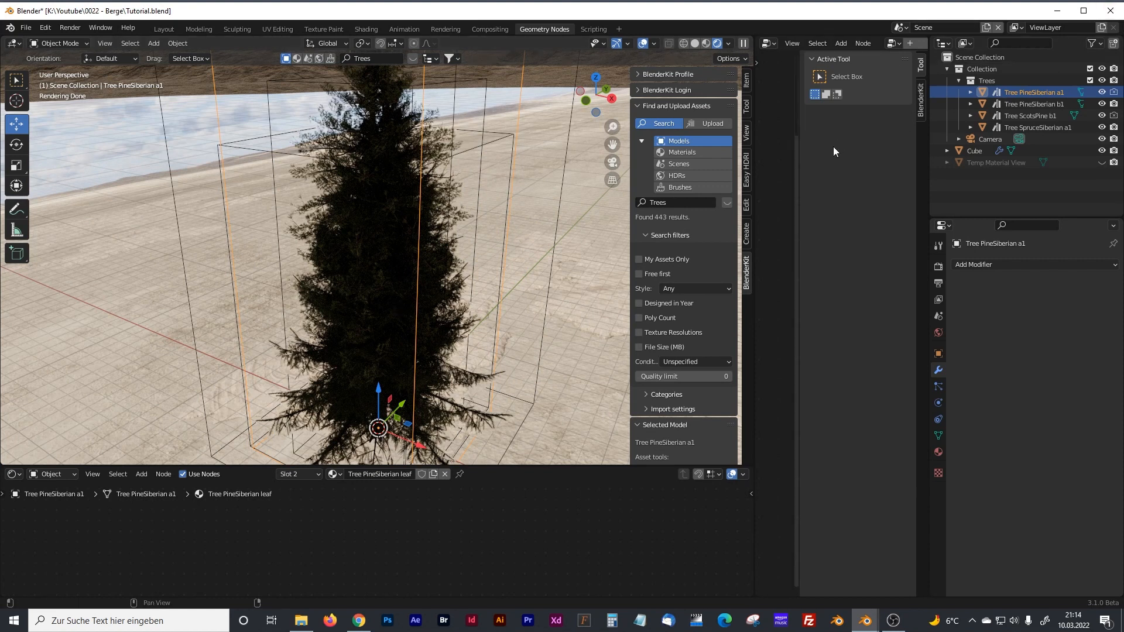
# Step: Exclude the Trees collection from the view layer and narrow the viewport to enlarge the node area
pyautogui.click(1090, 80)
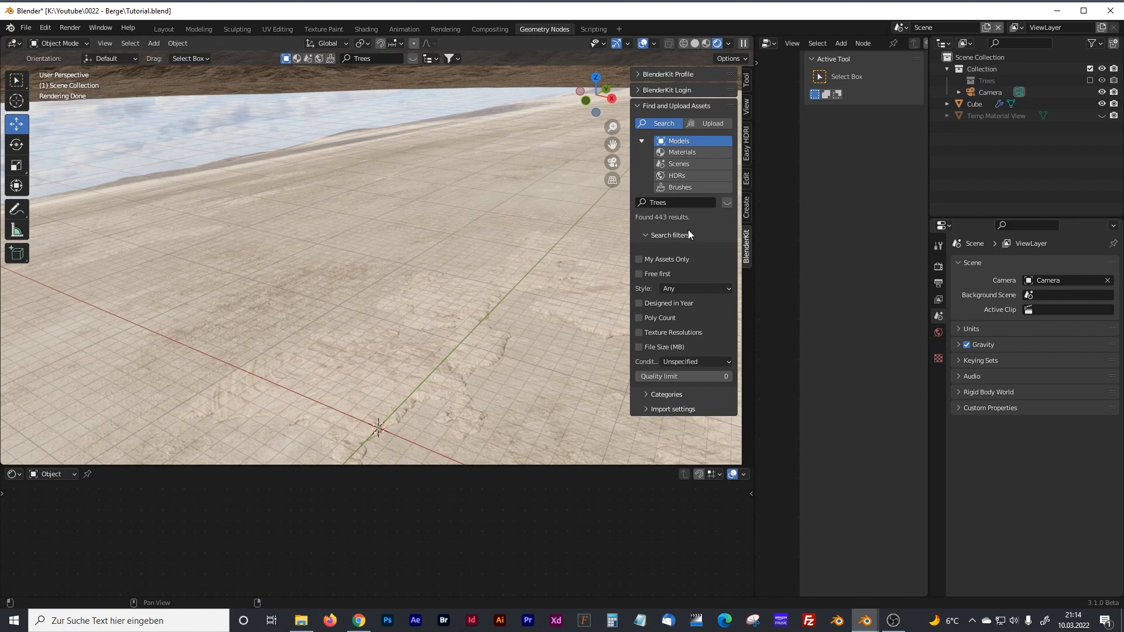
pyautogui.press('n')
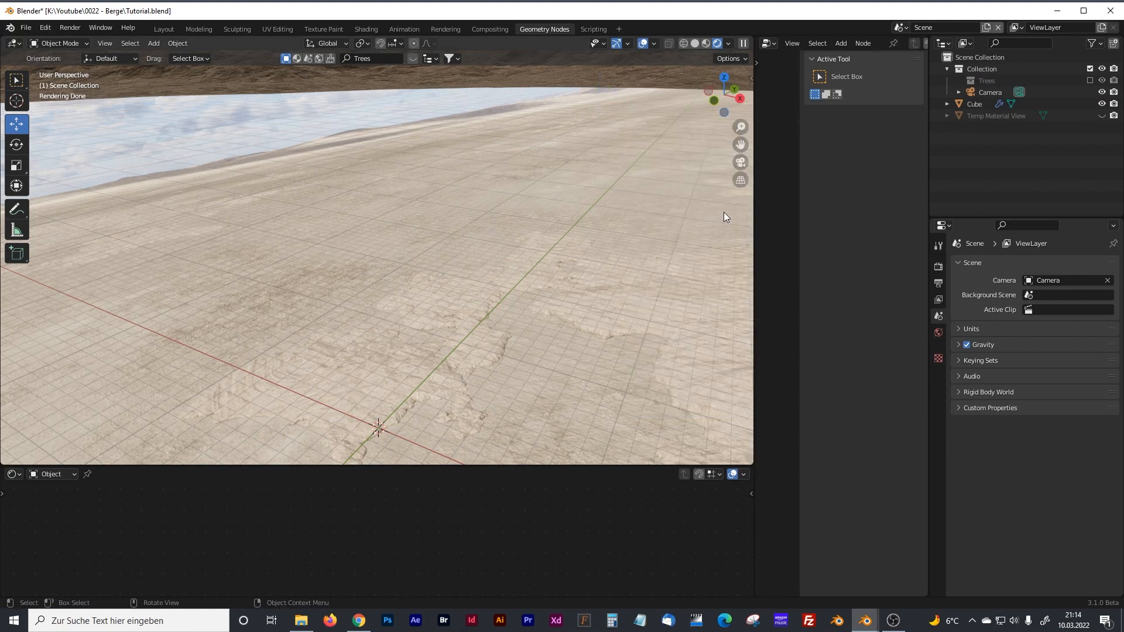
pyautogui.moveTo(754, 214); pyautogui.dragTo(328, 214)
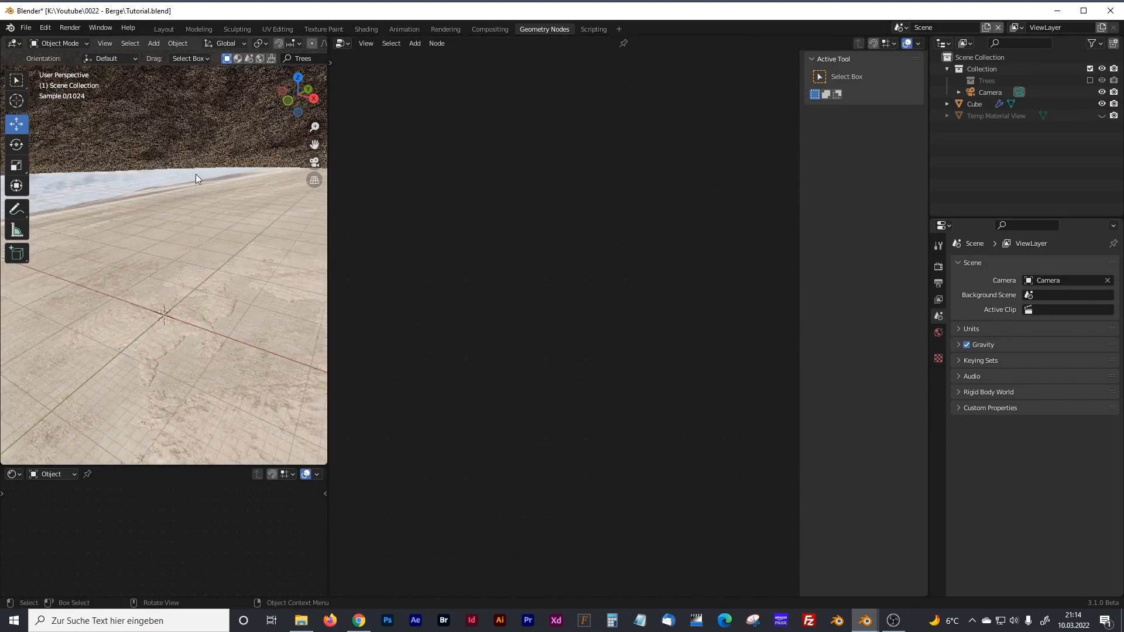
# Step: Select the mountain landscape and add a Distribute Points on Faces node below the Noise Displacement frame
pyautogui.scroll(-5, 195, 174)
pyautogui.moveTo(206, 200); pyautogui.dragTo(212, 216, button='middle')
pyautogui.moveTo(245, 275); pyautogui.dragTo(181, 272, button='middle')
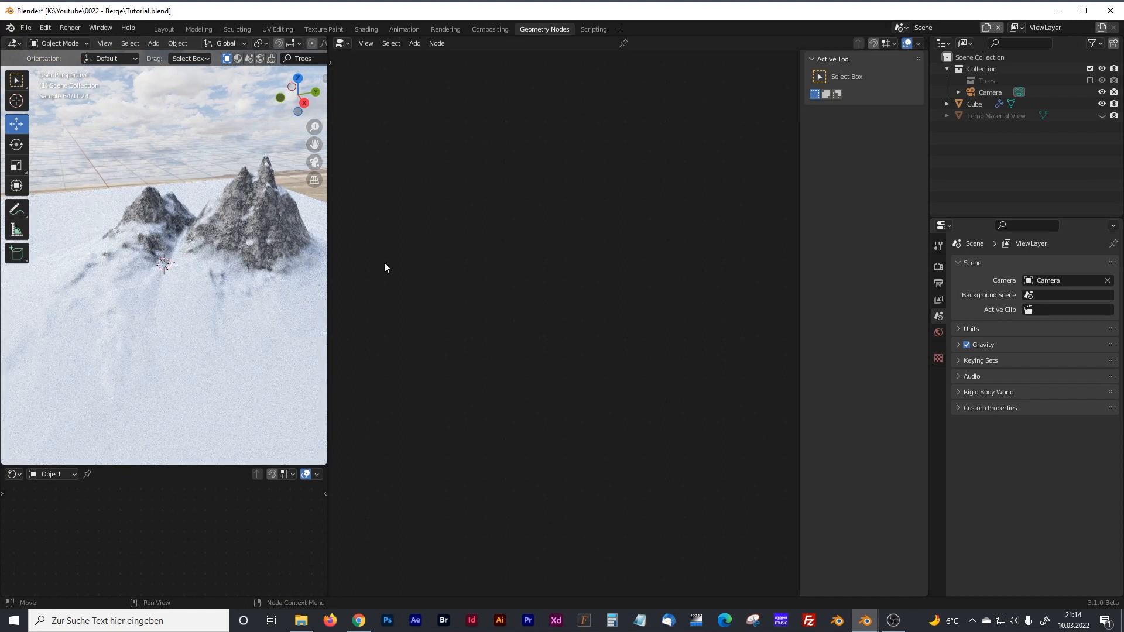
pyautogui.click(287, 259)
pyautogui.moveTo(597, 265); pyautogui.dragTo(526, 259, button='middle')
pyautogui.scroll(7, 529, 273)
pyautogui.scroll(3, 515, 281)
pyautogui.scroll(1, 506, 291)
pyautogui.scroll(3, 451, 283)
pyautogui.scroll(2, 457, 282)
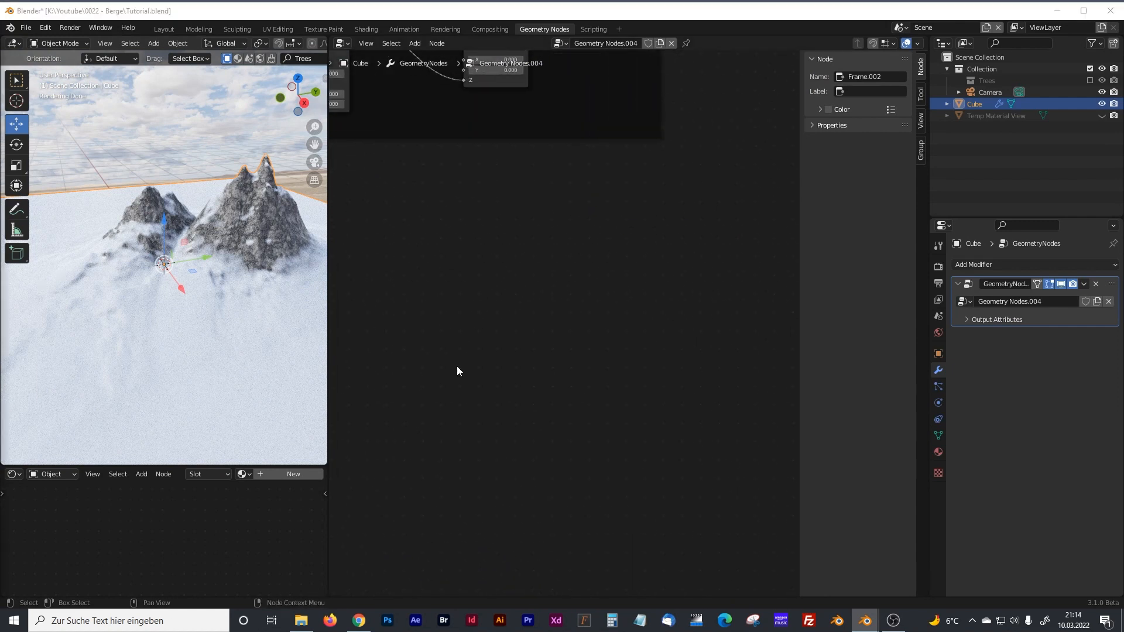
pyautogui.hotkey('shift', 'a')
pyautogui.click(436, 349)
pyautogui.write('distr')
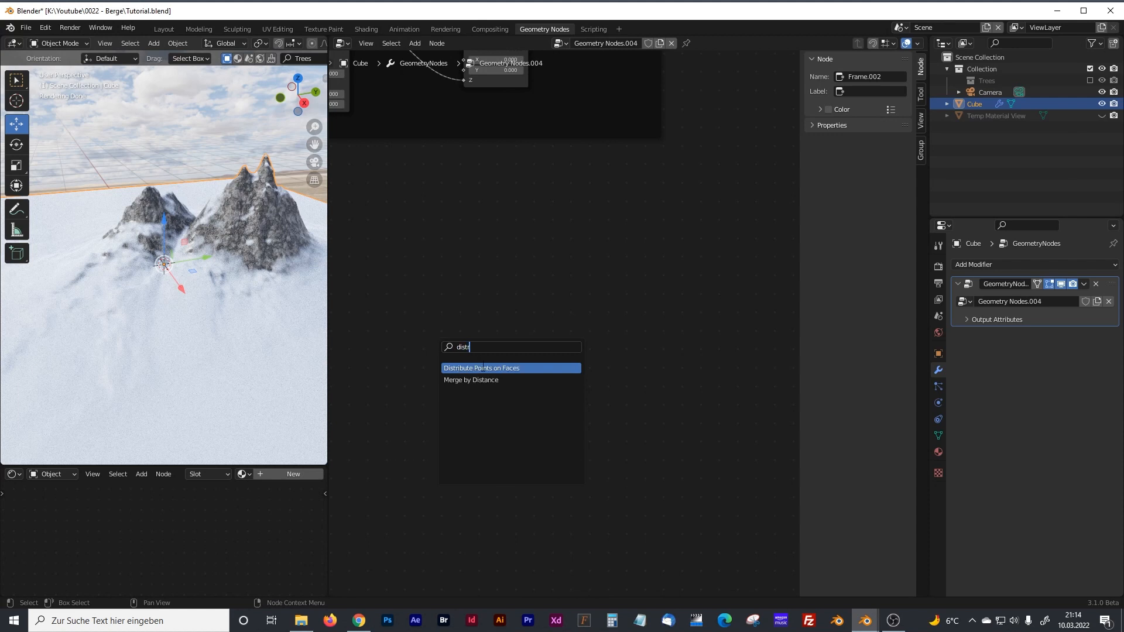
pyautogui.click(483, 368)
pyautogui.click(522, 278)
# Step: Connect the Set Position node's Geometry output to the Mesh input of Distribute Points on Faces, placing the node clear of the frames
pyautogui.moveTo(437, 221); pyautogui.dragTo(535, 352, button='middle')
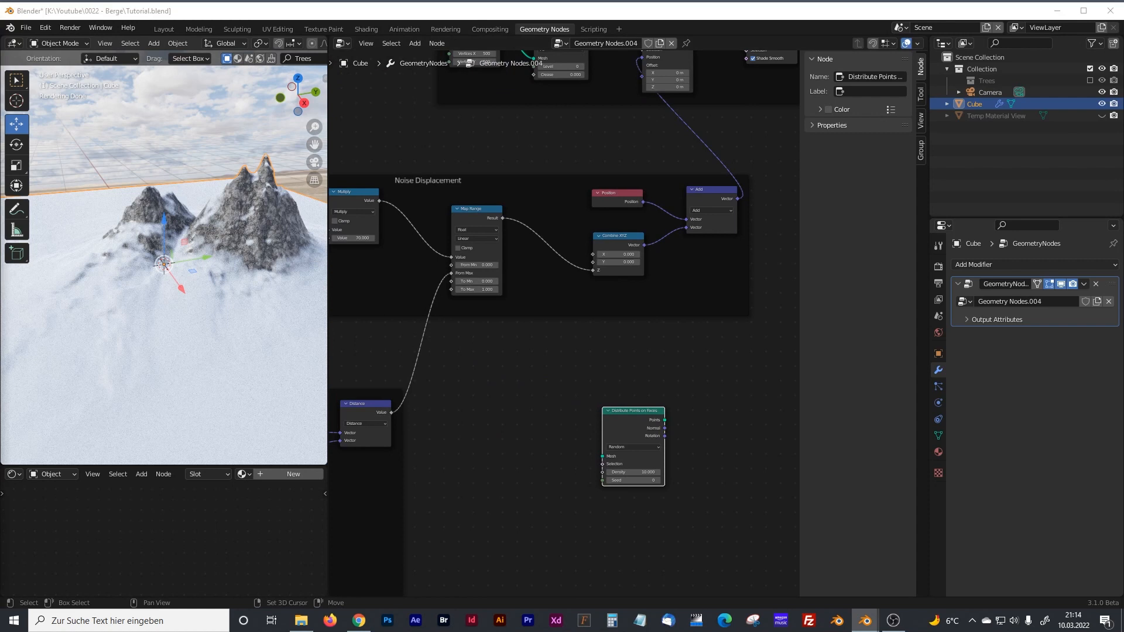
pyautogui.moveTo(364, 250); pyautogui.dragTo(280, 367, button='middle')
pyautogui.moveTo(565, 529); pyautogui.dragTo(711, 507)
pyautogui.moveTo(684, 379); pyautogui.dragTo(527, 332, button='middle')
pyautogui.click(454, 102)
pyautogui.moveTo(454, 105); pyautogui.dragTo(509, 506)
pyautogui.moveTo(532, 469); pyautogui.dragTo(630, 422)
pyautogui.moveTo(661, 375); pyautogui.dragTo(477, 296, button='middle')
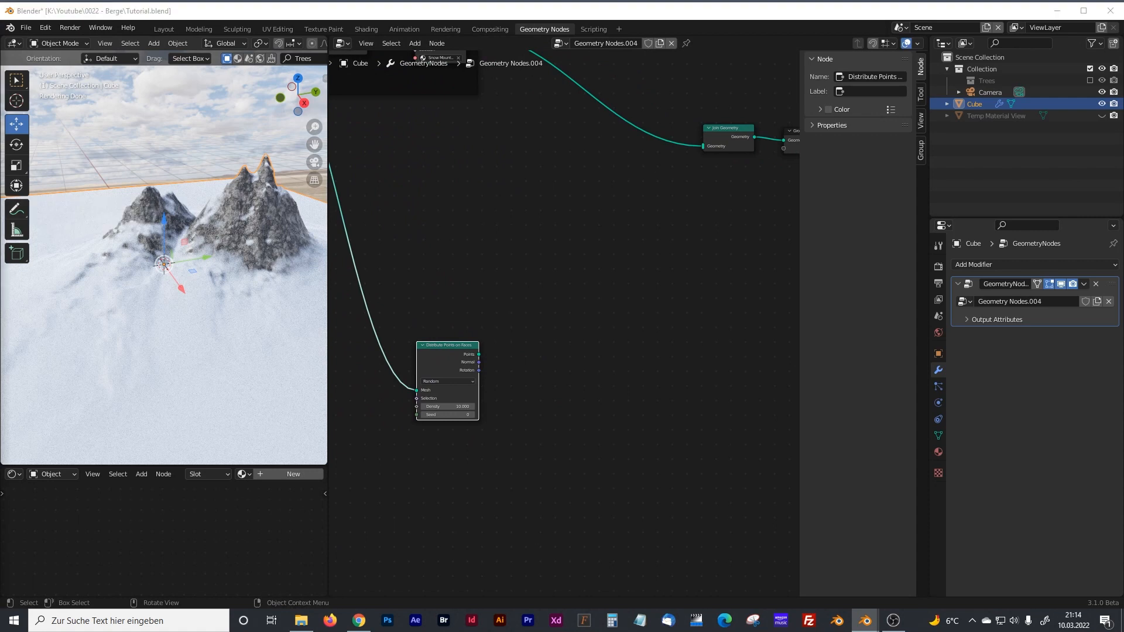
# Step: Add an Instance on Points node and feed it the Points from Distribute Points on Faces
pyautogui.scroll(2, 539, 338)
pyautogui.hotkey('shift', 'a')
pyautogui.write('insatc')
pyautogui.press('Down')
pyautogui.press('Down')
pyautogui.press('Down')
pyautogui.press('Return')
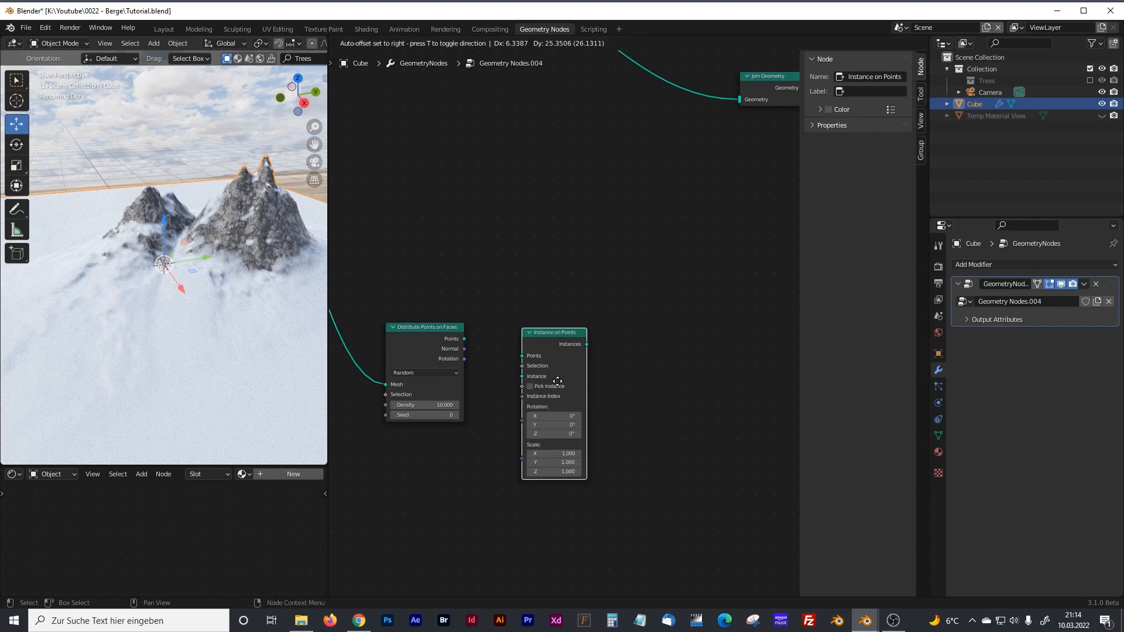
pyautogui.click(615, 329)
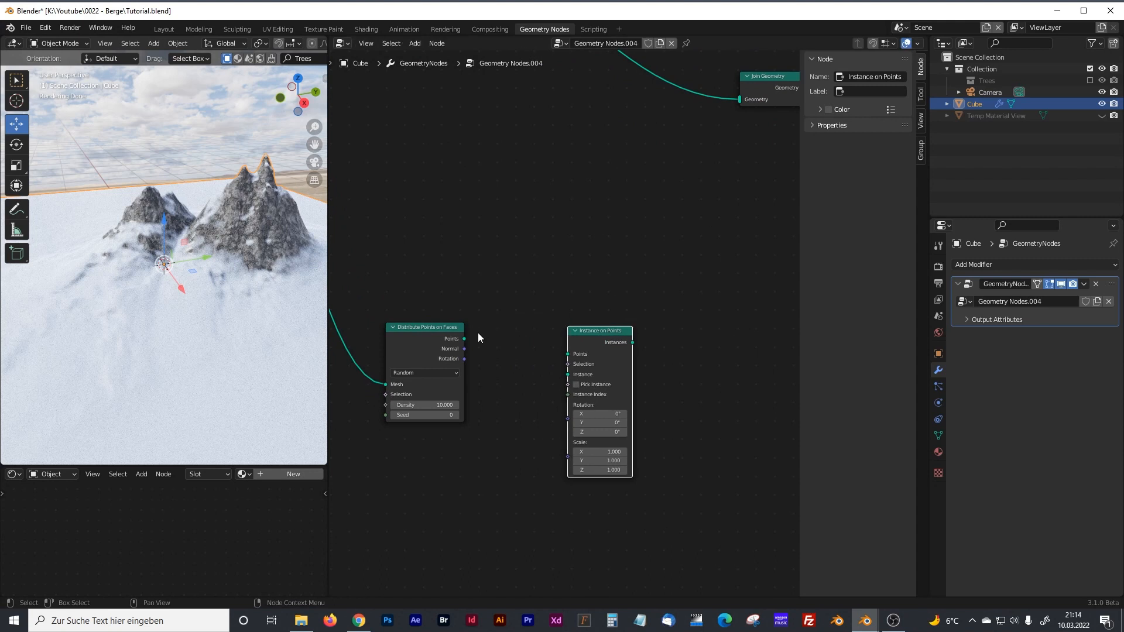
pyautogui.moveTo(464, 338); pyautogui.dragTo(568, 355)
# Step: Add a Collection Info node for Trees, connect it to Instance, and enable Separate Children, Reset Children and Pick Instance
pyautogui.moveTo(631, 297); pyautogui.dragTo(668, 267, button='middle')
pyautogui.moveTo(492, 396); pyautogui.dragTo(579, 342, button='middle')
pyautogui.moveTo(531, 423); pyautogui.dragTo(519, 371, button='middle')
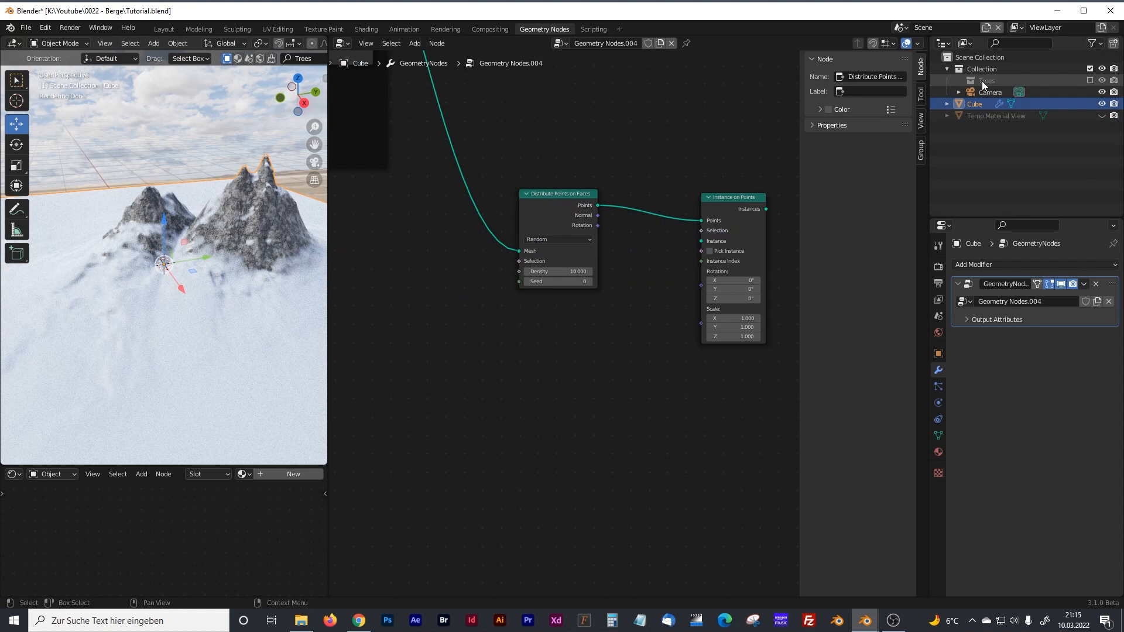
pyautogui.moveTo(982, 81); pyautogui.dragTo(574, 363)
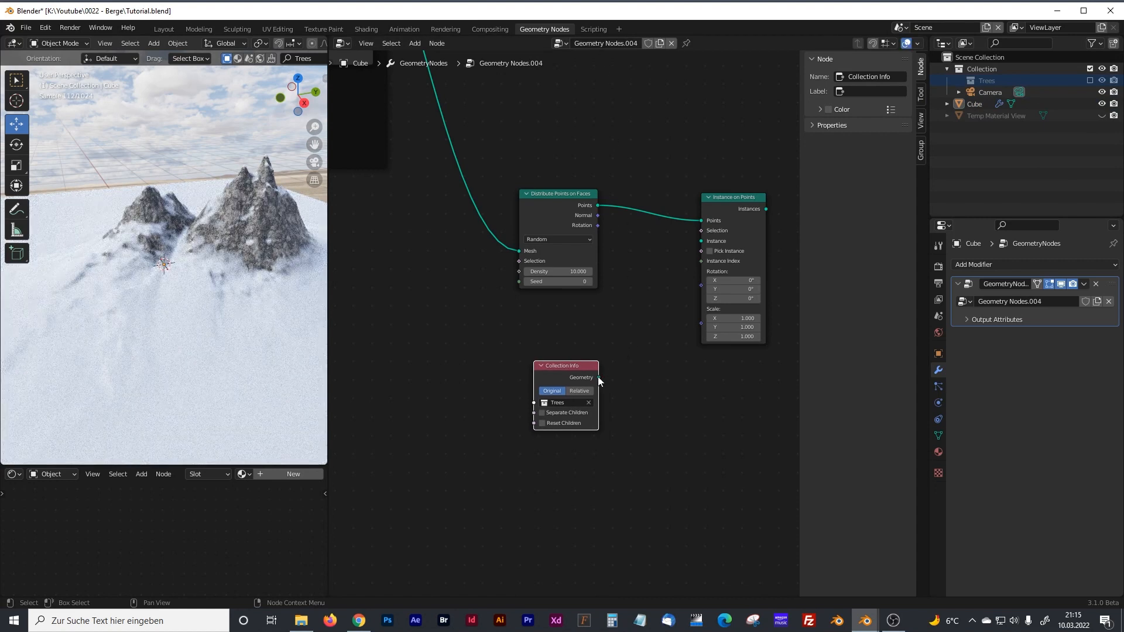
pyautogui.moveTo(599, 378); pyautogui.dragTo(701, 241)
pyautogui.moveTo(581, 366); pyautogui.dragTo(582, 330)
pyautogui.moveTo(625, 375); pyautogui.dragTo(509, 409, button='middle')
pyautogui.scroll(-1, 705, 259)
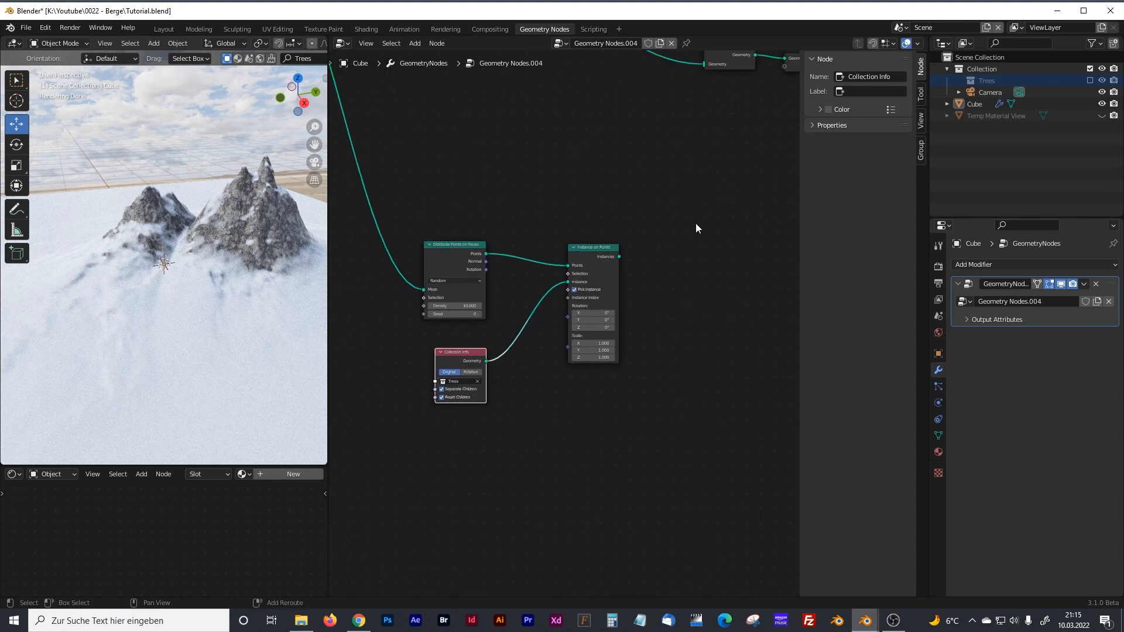
# Step: Move the Group Output and Join Geometry nodes farther along the tree to make room for the instancing nodes
pyautogui.moveTo(696, 223); pyautogui.dragTo(606, 266, button='middle')
pyautogui.moveTo(676, 171); pyautogui.dragTo(745, 163)
pyautogui.moveTo(598, 170); pyautogui.dragTo(630, 169)
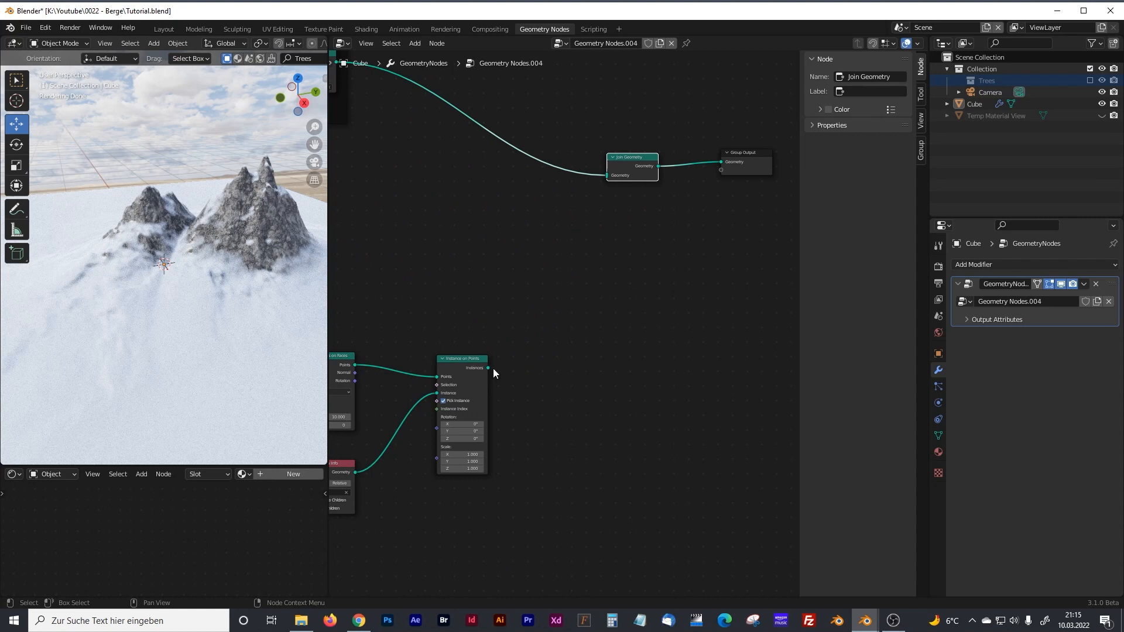
pyautogui.moveTo(442, 299); pyautogui.dragTo(661, 204, button='middle')
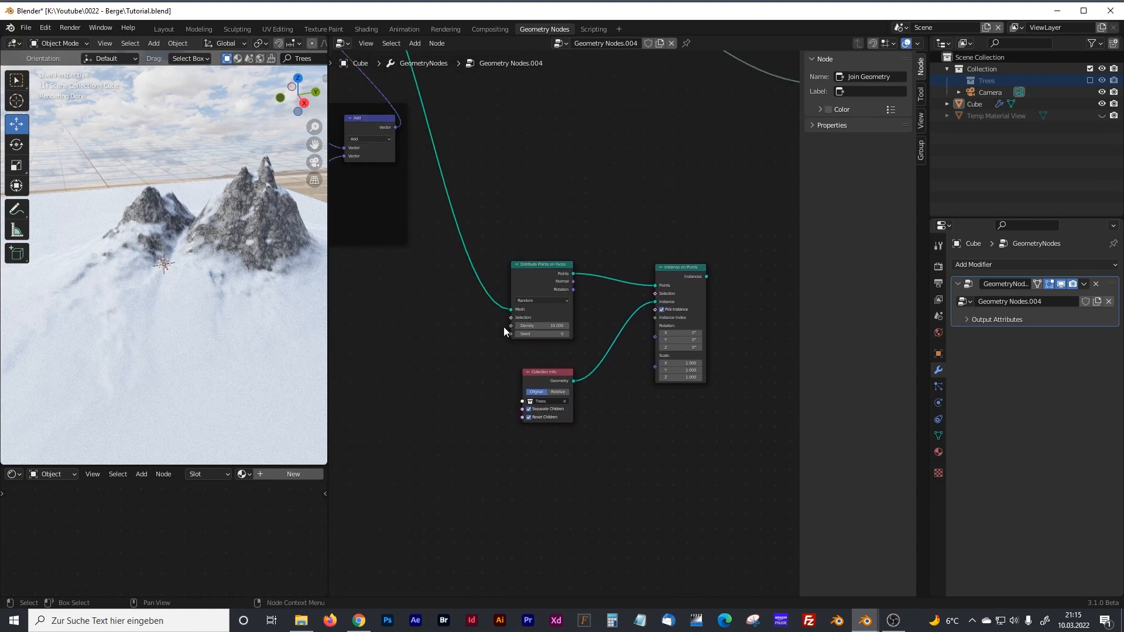
# Step: Set the Density of the Distribute Points on Faces node to 0.1
pyautogui.scroll(3, 524, 341)
pyautogui.click(548, 330)
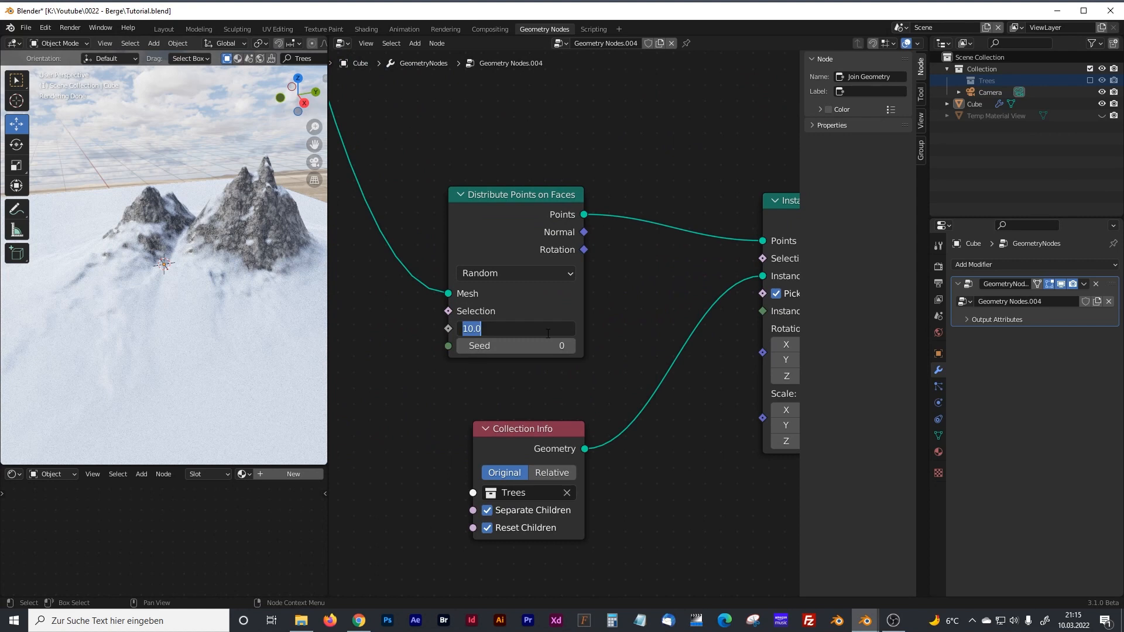
pyautogui.write('0.1')
pyautogui.press('Return')
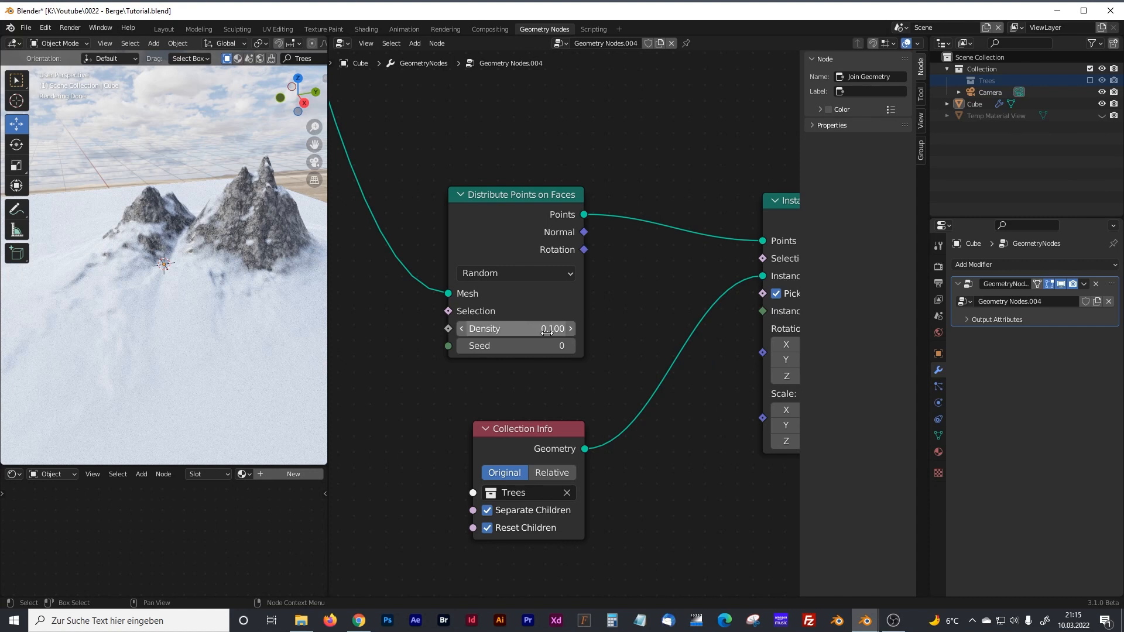
# Step: Connect the Instances output of Instance on Points to the Join Geometry node's Geometry input
pyautogui.scroll(-4, 572, 329)
pyautogui.moveTo(603, 208); pyautogui.dragTo(531, 300, button='middle')
pyautogui.moveTo(470, 388); pyautogui.dragTo(606, 165)
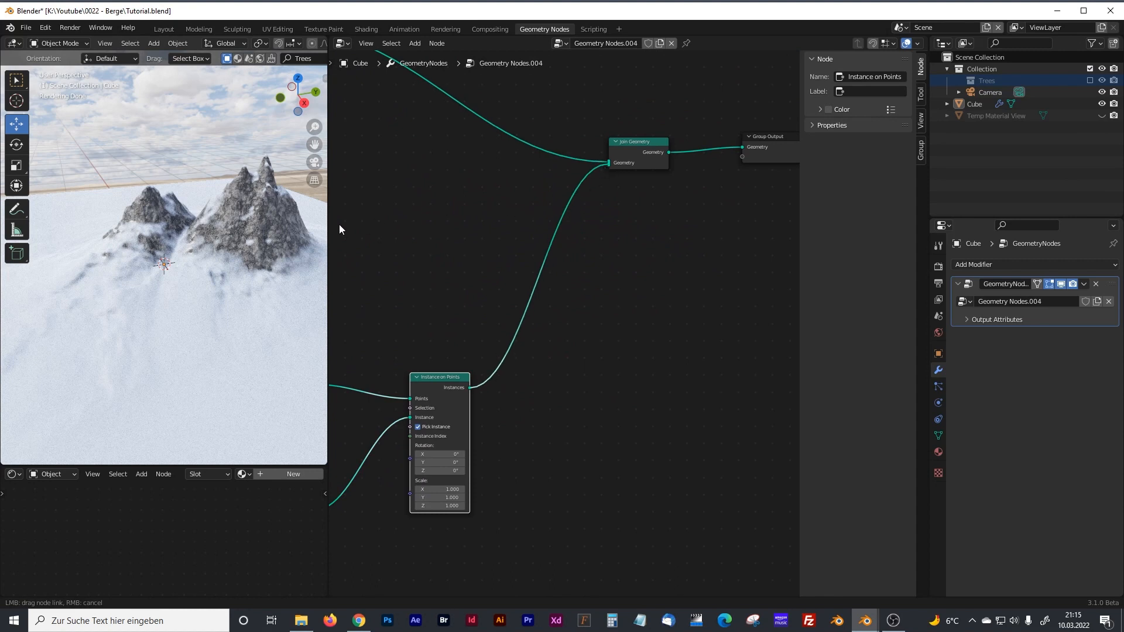
# Step: Widen the 3D viewport to inspect the scattered trees around the mountains, and set the viewport to Solid shading
pyautogui.moveTo(326, 225); pyautogui.dragTo(498, 202)
pyautogui.moveTo(307, 279); pyautogui.dragTo(307, 280, button='middle')
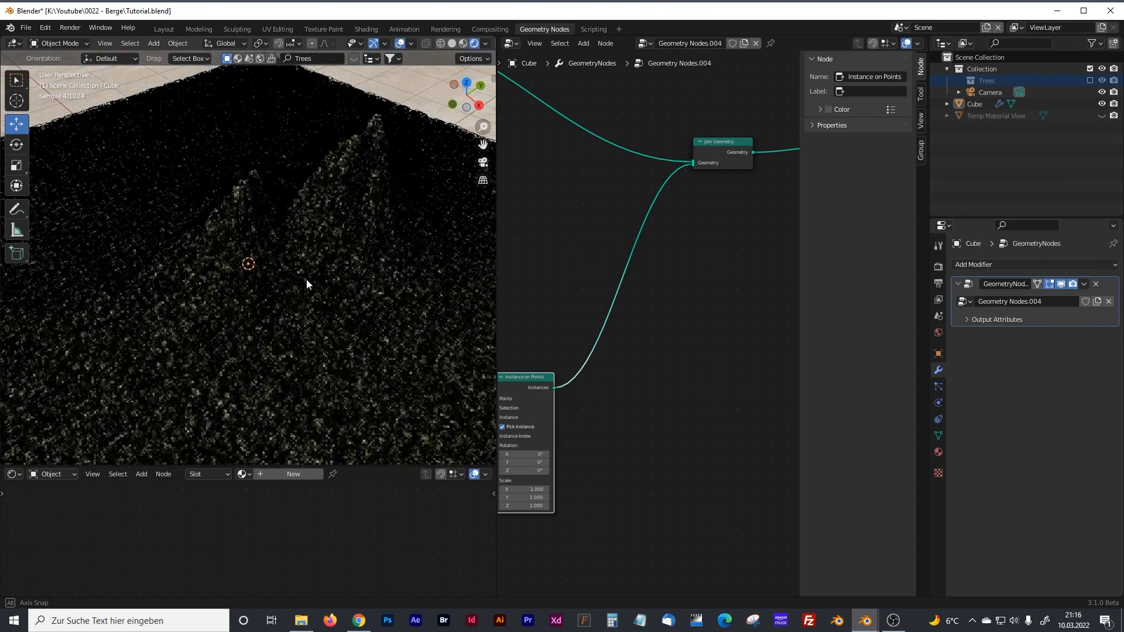
pyautogui.click(453, 43)
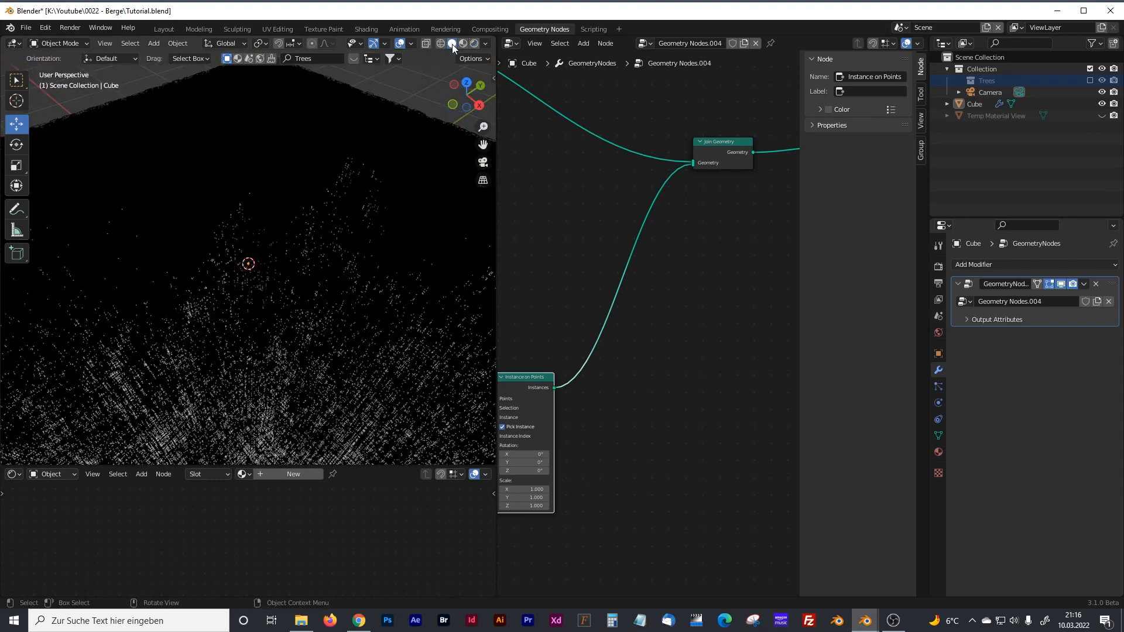
pyautogui.moveTo(366, 233)
pyautogui.mouseDown(button='middle')
pyautogui.moveTo(357, 190)
pyautogui.moveTo(312, 175)
pyautogui.mouseUp(button='middle')
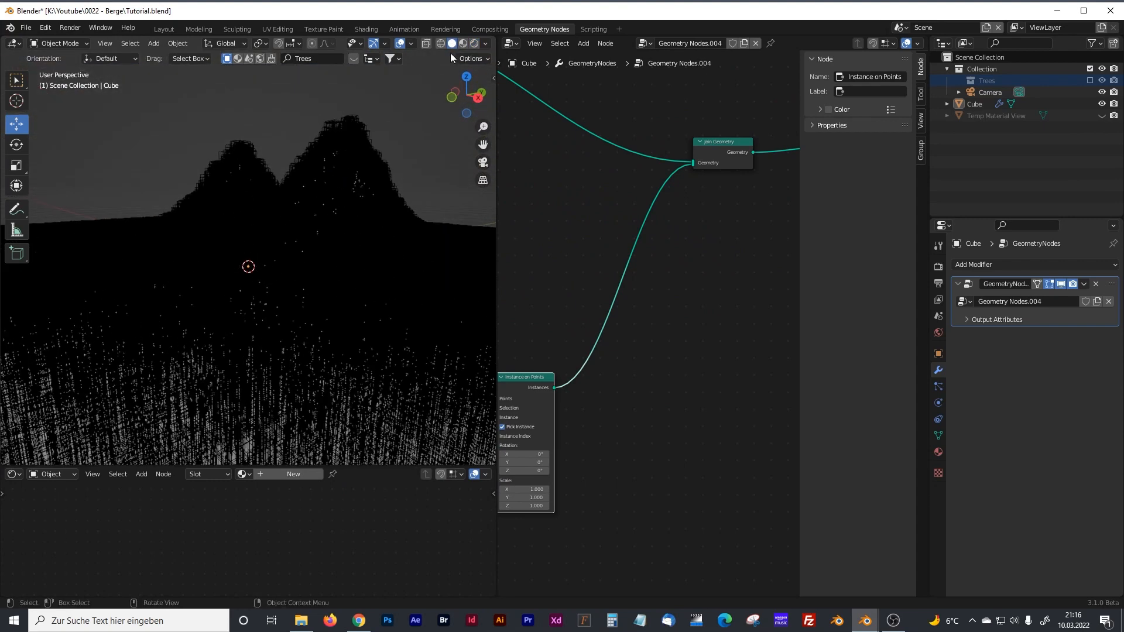
pyautogui.moveTo(350, 244)
pyautogui.mouseDown(button='middle')
pyautogui.moveTo(348, 266)
pyautogui.moveTo(305, 275)
pyautogui.mouseUp(button='middle')
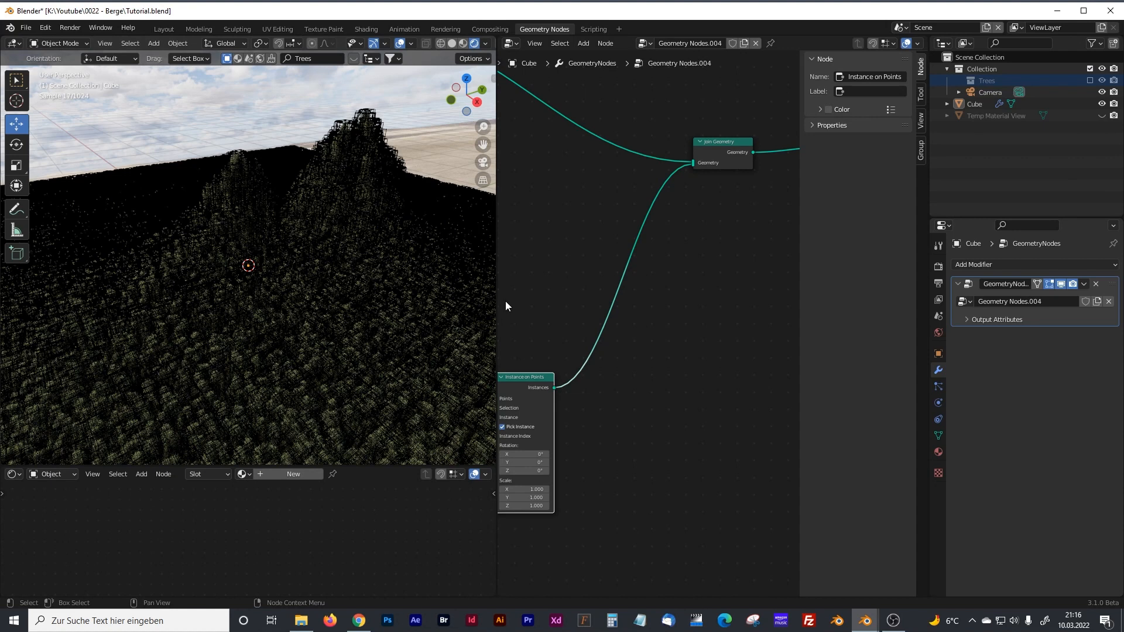
pyautogui.click(452, 43)
# Step: Narrow the 3D viewport to give the node editor more room and show the terrain in front orthographic view
pyautogui.moveTo(496, 167); pyautogui.dragTo(357, 170)
pyautogui.moveTo(427, 296); pyautogui.dragTo(621, 189, button='middle')
pyautogui.scroll(-1, 548, 201)
pyautogui.scroll(-1, 548, 201)
pyautogui.moveTo(282, 156); pyautogui.dragTo(240, 192, button='middle')
pyautogui.press('KP_1')
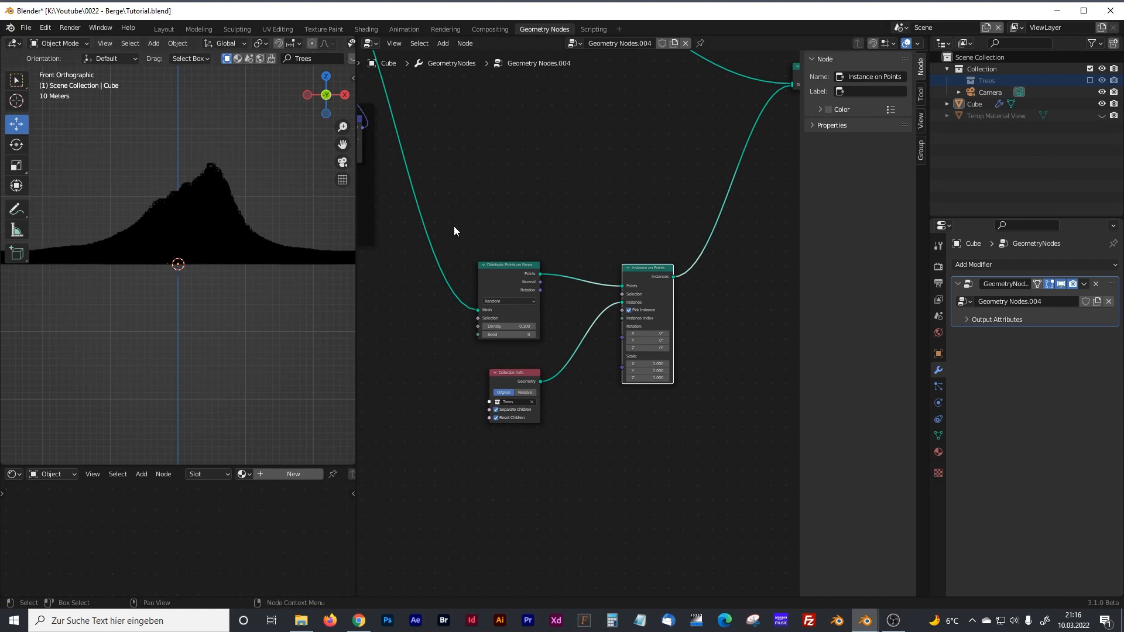
# Step: Join the Distribute Points on Faces, Collection Info and Instance on Points nodes in a frame labelled Trees
pyautogui.moveTo(613, 371); pyautogui.dragTo(614, 294, button='middle')
pyautogui.moveTo(555, 364); pyautogui.dragTo(576, 352, button='middle')
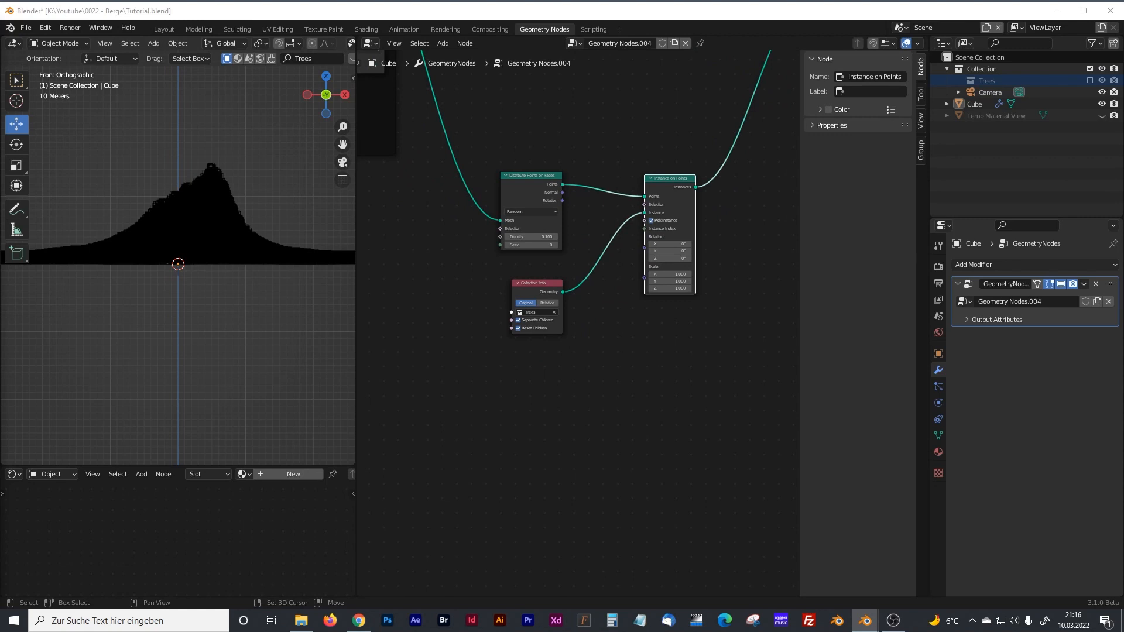
pyautogui.moveTo(702, 413); pyautogui.dragTo(487, 141)
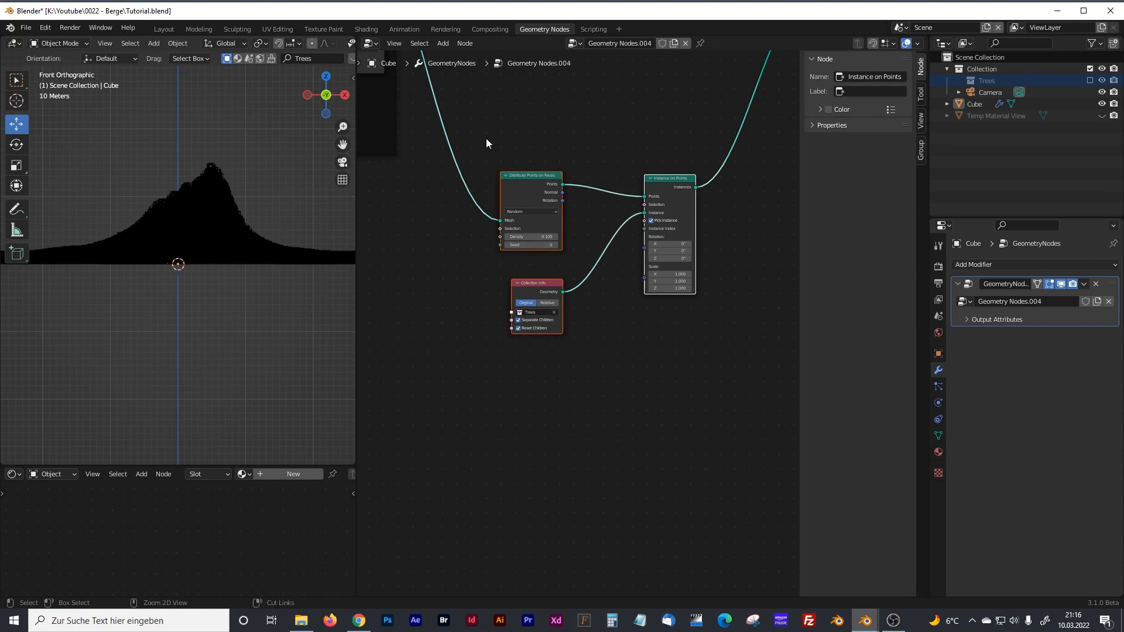
pyautogui.hotkey('ctrl', 'j')
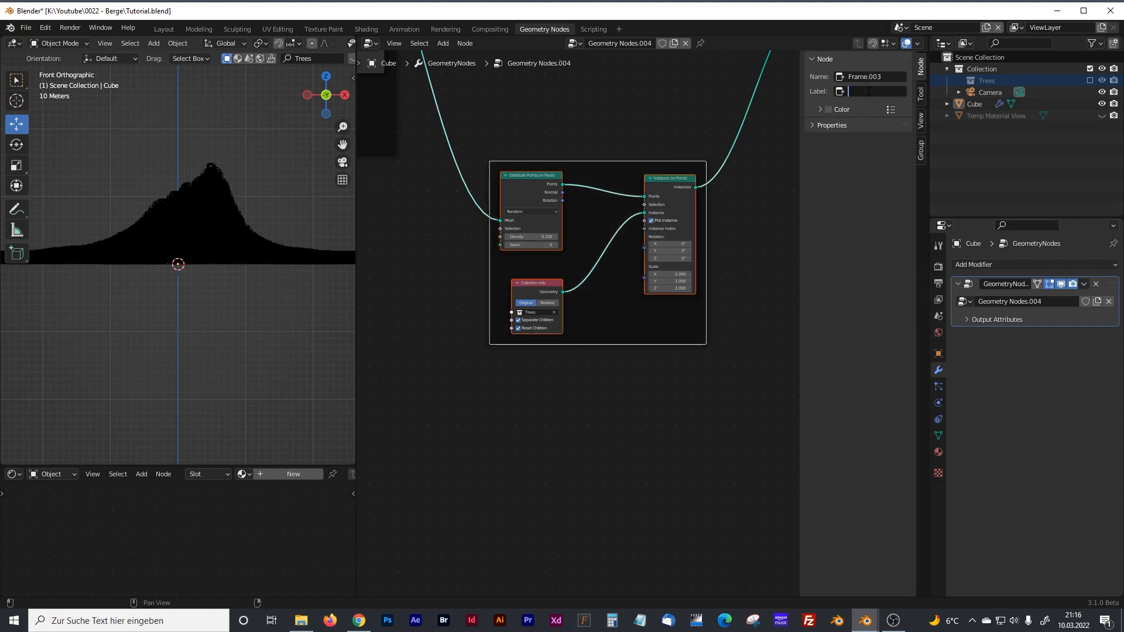
pyautogui.write('Trees')
pyautogui.press('Return')
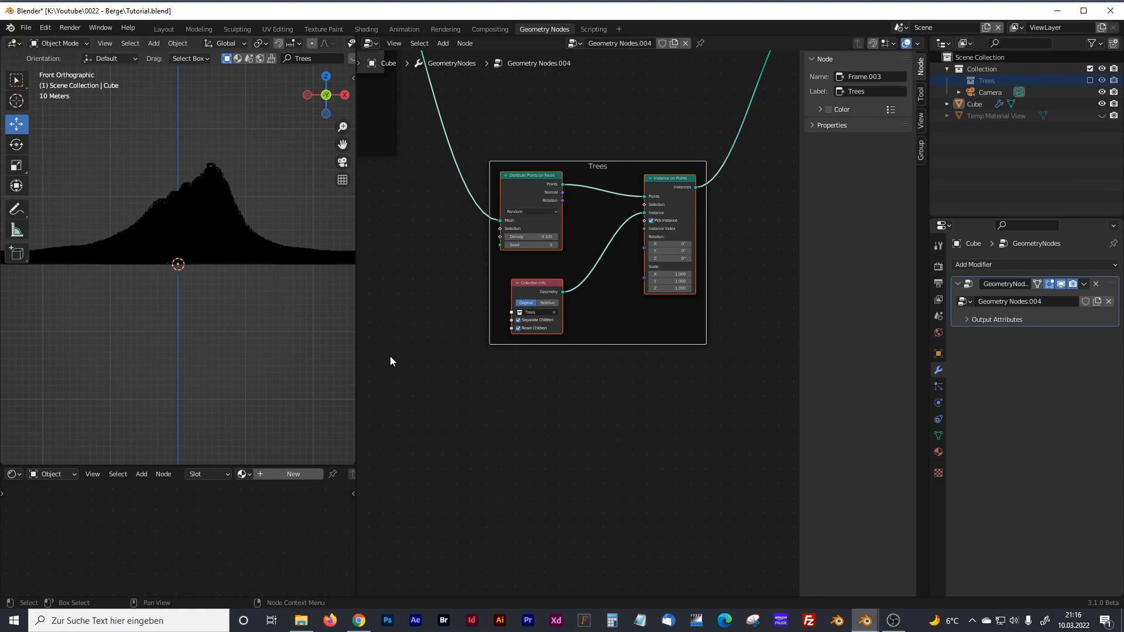
# Step: Enlarge the node editor and add a Value node set to 0 in the empty area below the Trees frame
pyautogui.moveTo(357, 327); pyautogui.dragTo(267, 327)
pyautogui.click(455, 430)
pyautogui.moveTo(447, 465); pyautogui.dragTo(472, 321, button='middle')
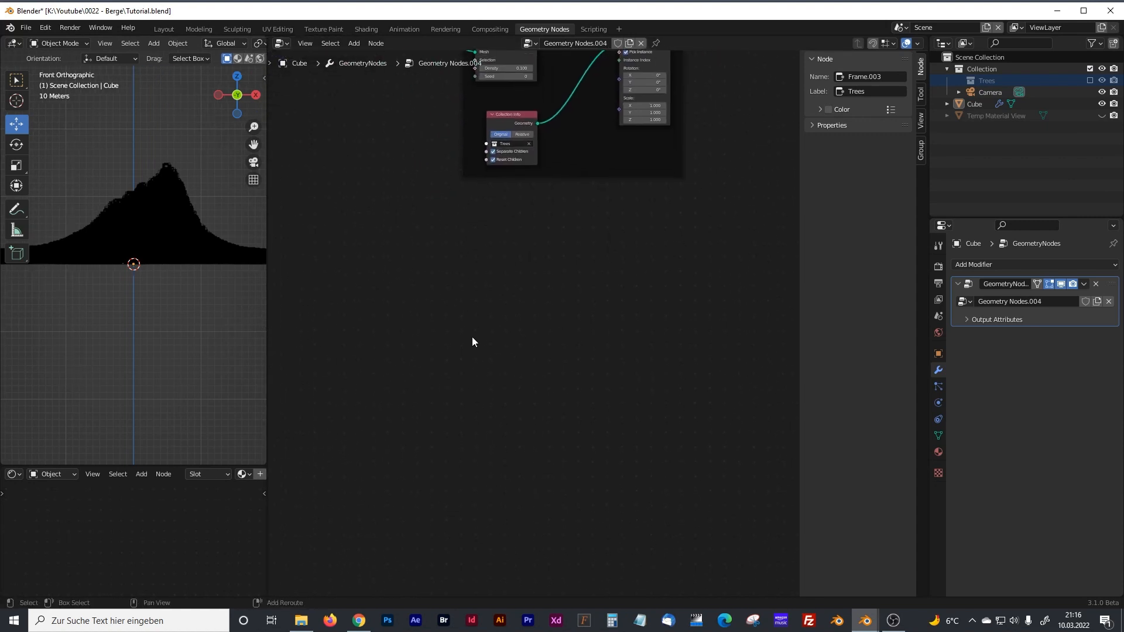
pyautogui.hotkey('shift', 'a')
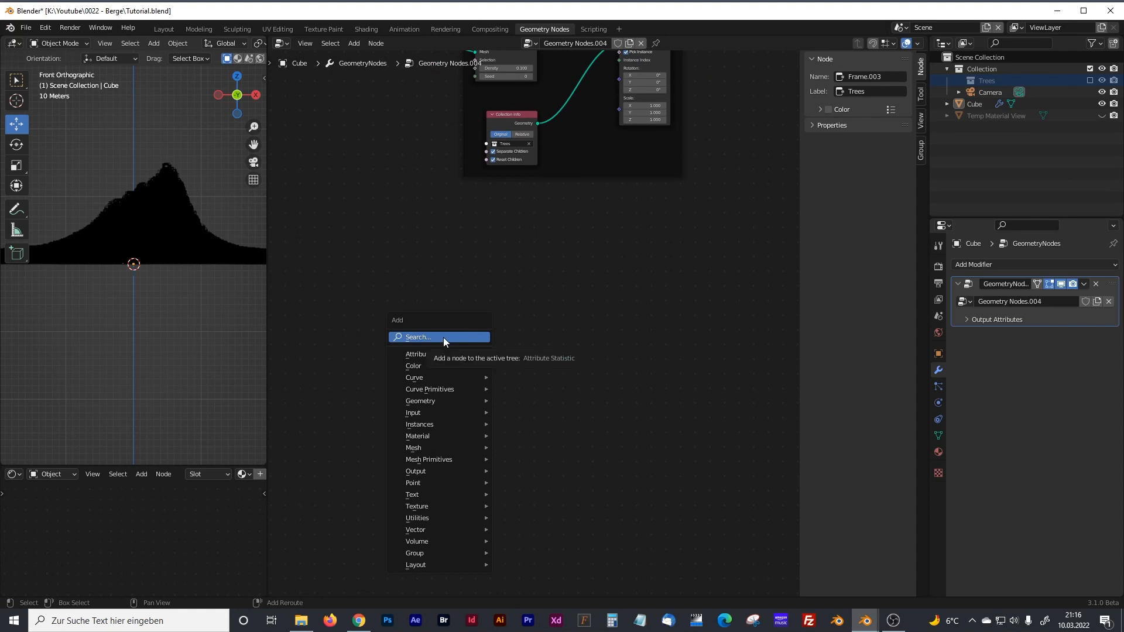
pyautogui.click(444, 338)
pyautogui.write('value')
pyautogui.press('Return')
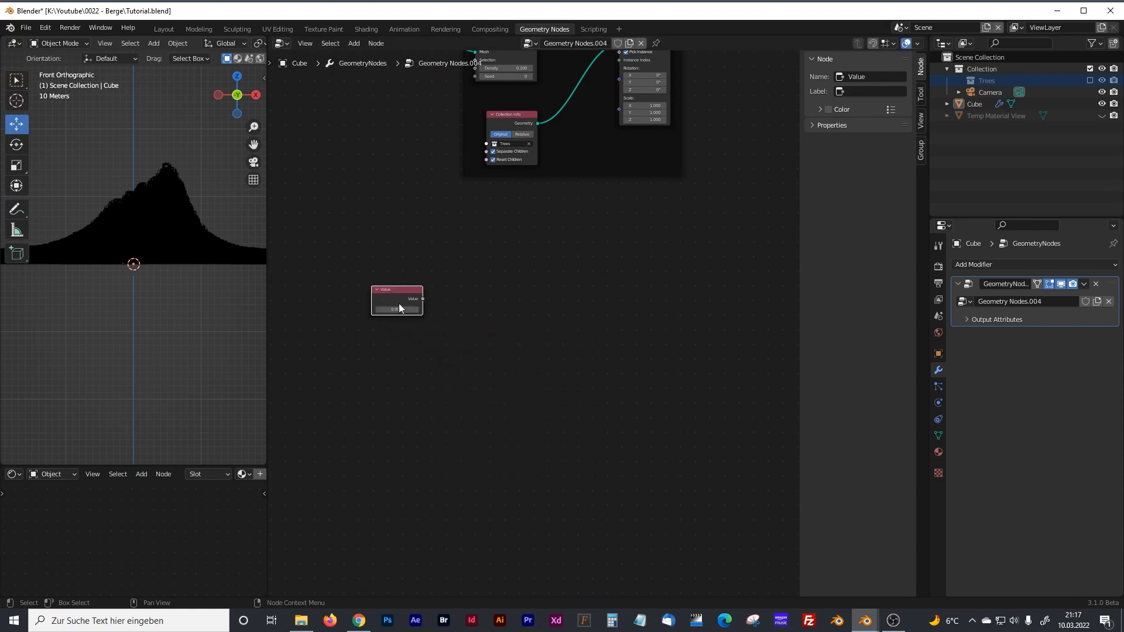
pyautogui.click(398, 325)
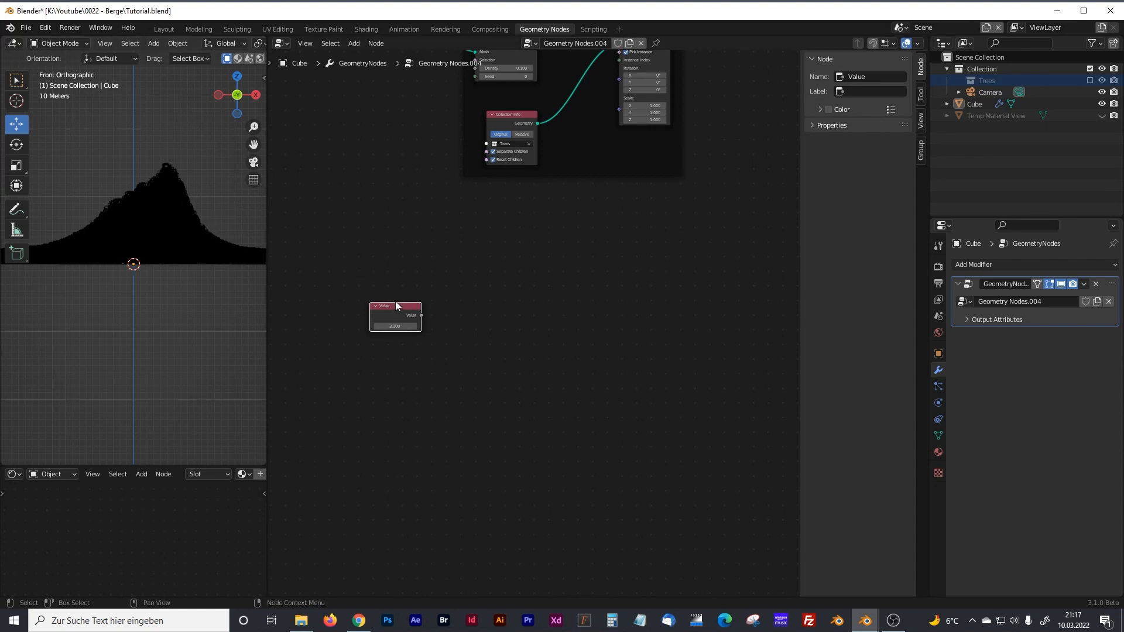
pyautogui.click(397, 325)
pyautogui.write('0')
pyautogui.press('Return')
# Step: Add a Position node below the Value node
pyautogui.hotkey('shift', 'a')
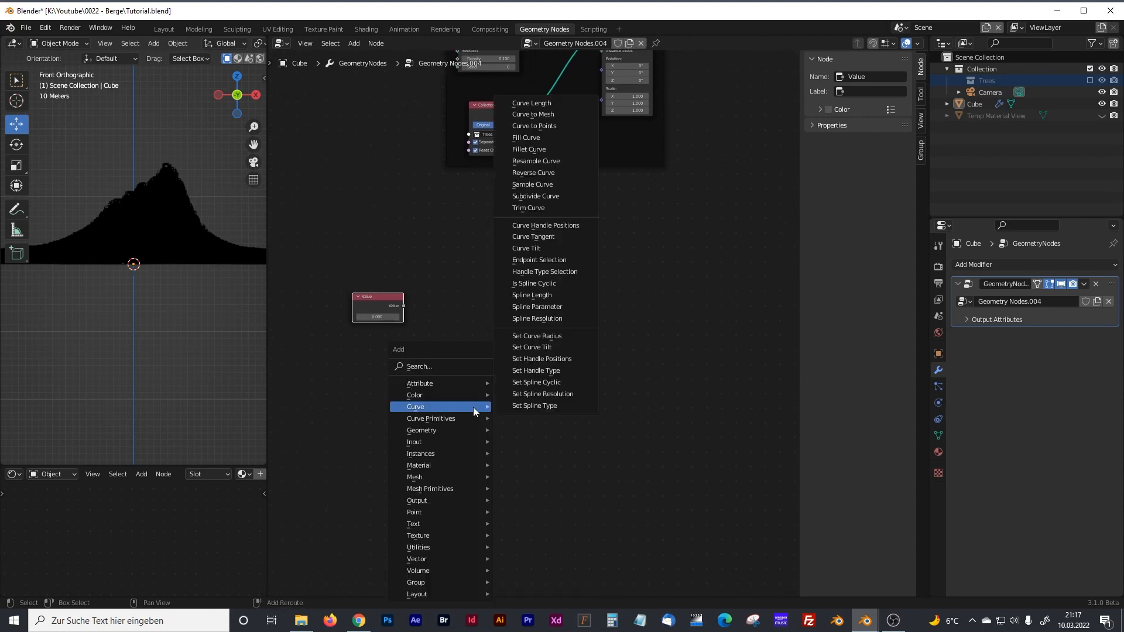
pyautogui.write('pop')
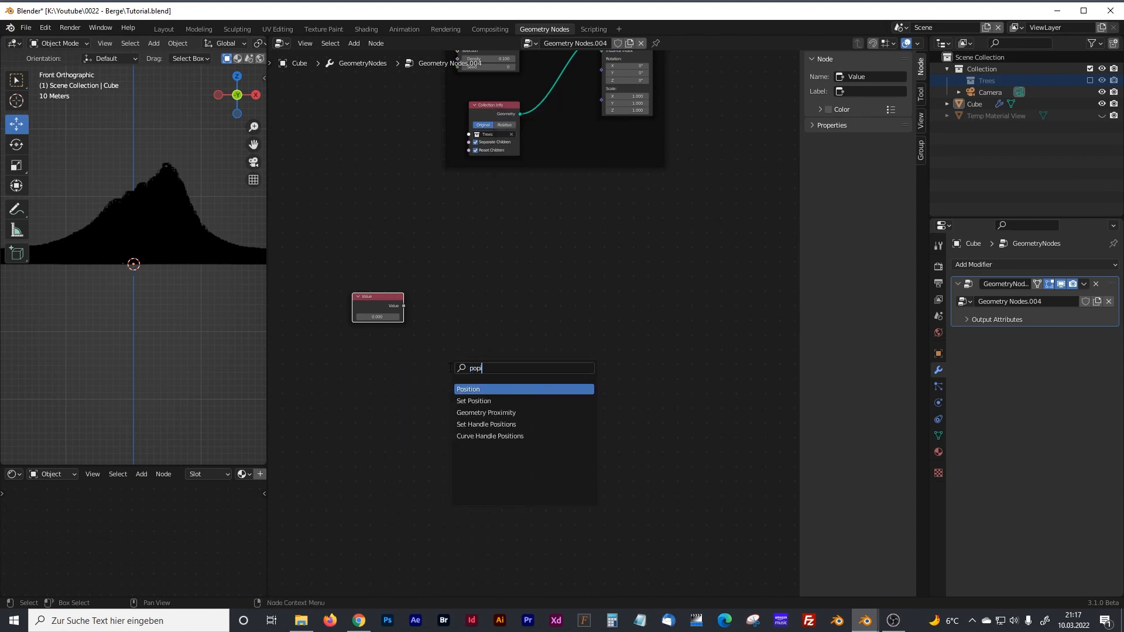
pyautogui.press('BackSpace')
pyautogui.write('si')
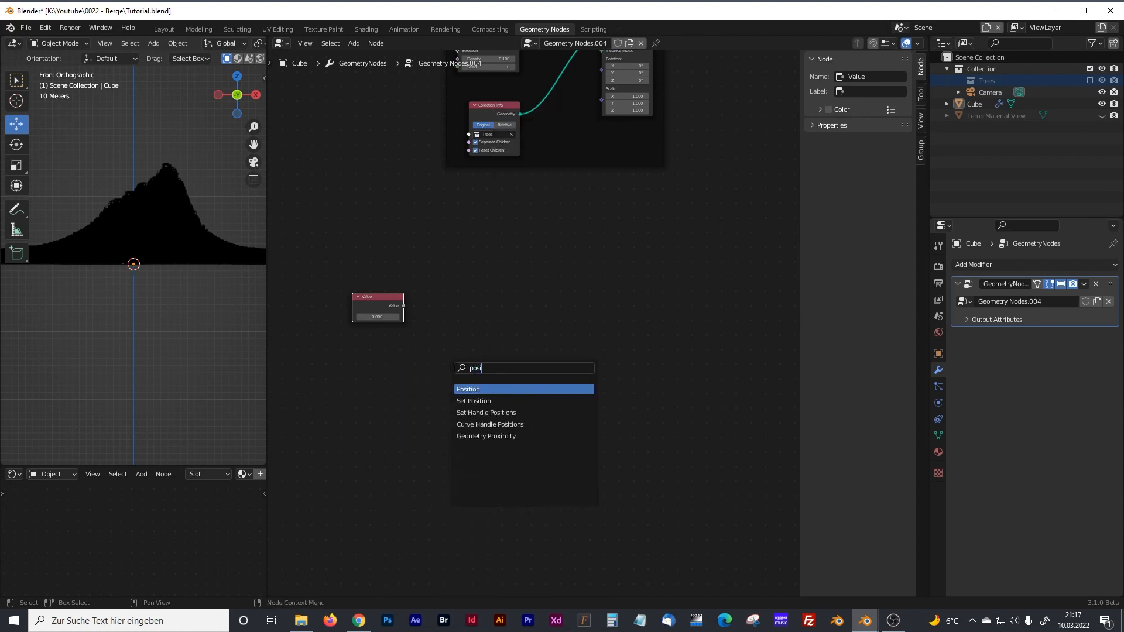
pyautogui.press('Return')
pyautogui.click(399, 423)
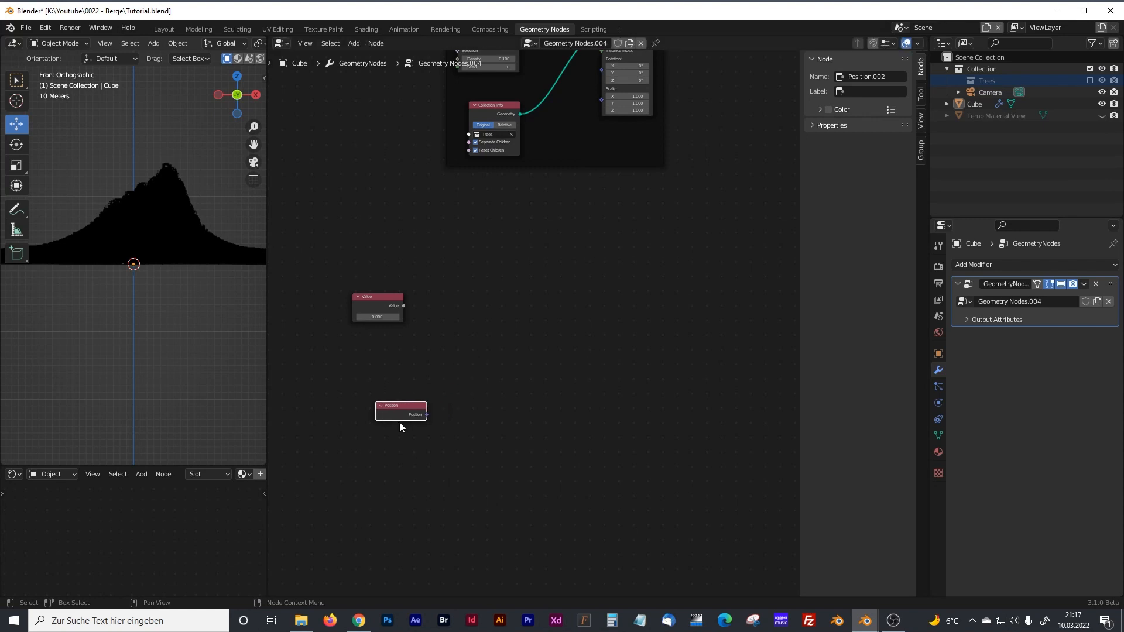
# Step: Add a Separate XYZ node just after the Position node
pyautogui.click(458, 456)
pyautogui.hotkey('shift', 'a')
pyautogui.click(419, 369)
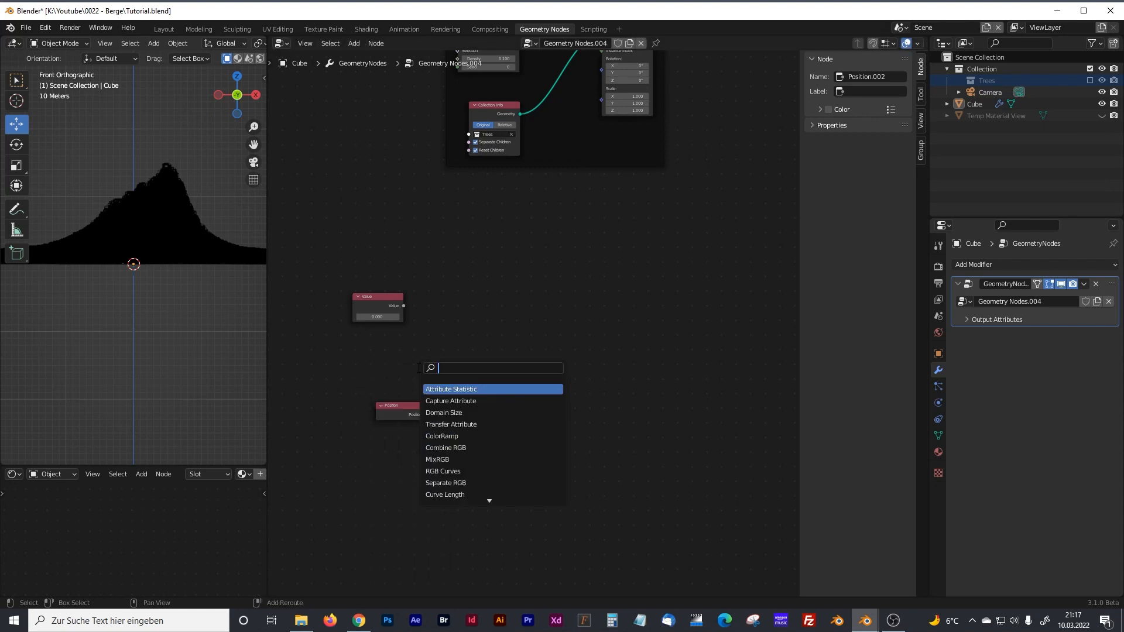
pyautogui.write('seper')
pyautogui.click(457, 400)
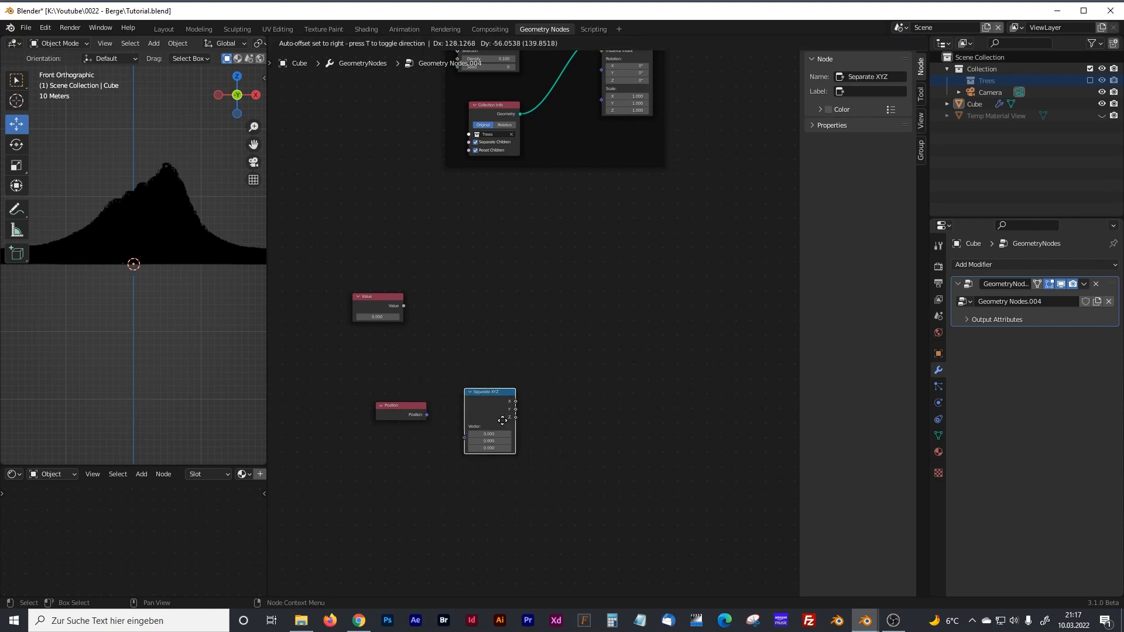
pyautogui.click(494, 421)
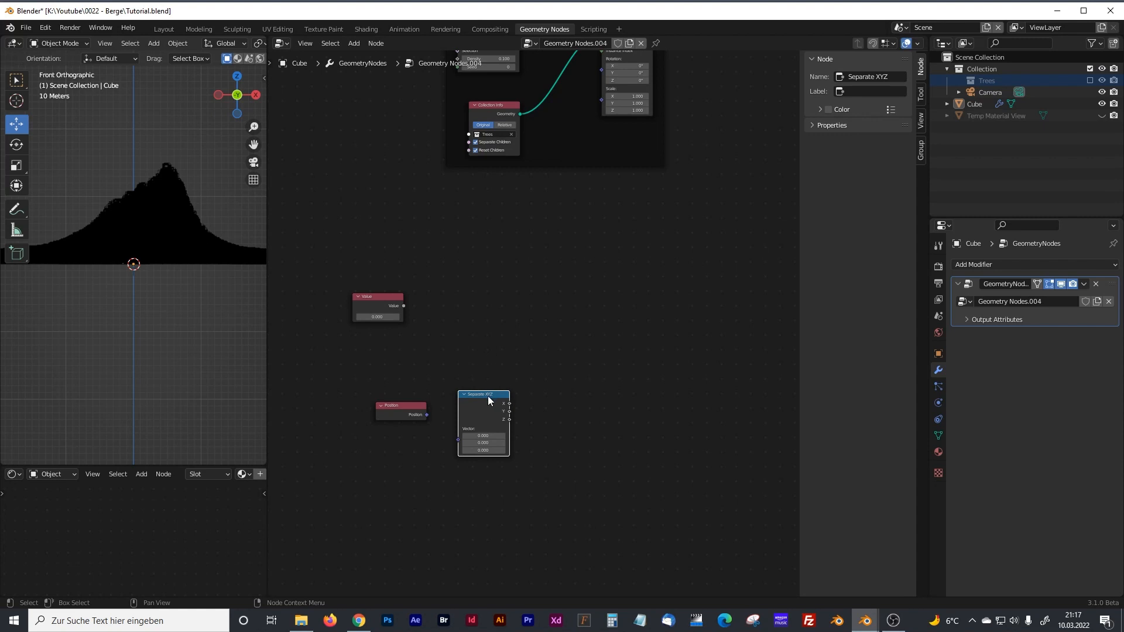
# Step: Add a Math node after the Separate XYZ node
pyautogui.click(597, 406)
pyautogui.hotkey('shift', 'a')
pyautogui.write('g')
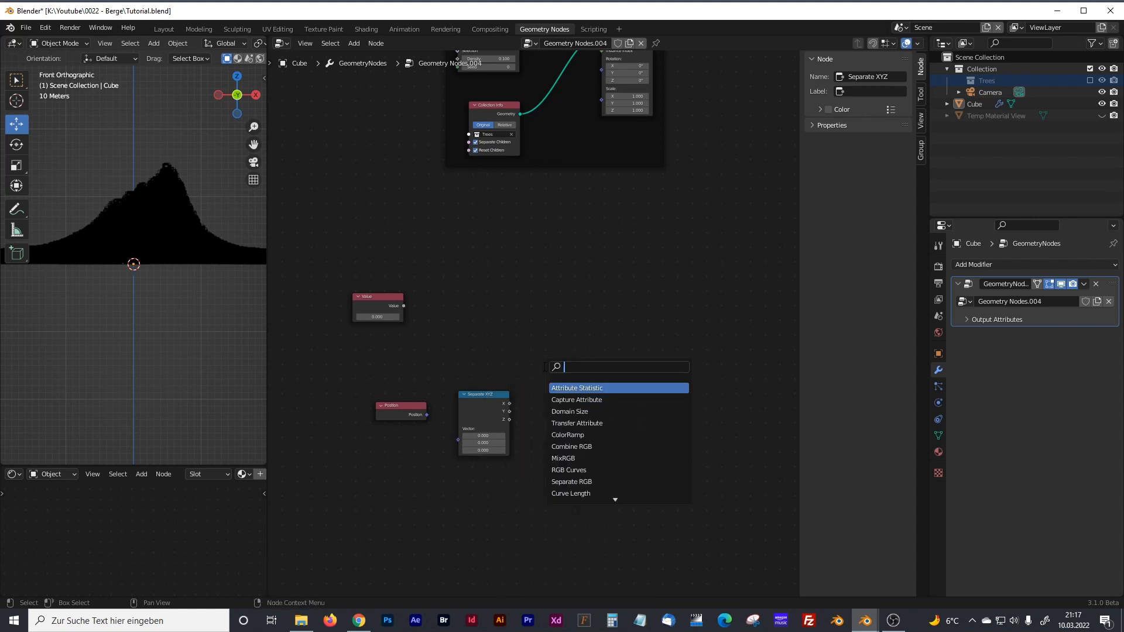
pyautogui.write('ra')
pyautogui.press('BackSpace')
pyautogui.press('BackSpace')
pyautogui.press('BackSpace')
pyautogui.write('math')
pyautogui.click(570, 388)
pyautogui.click(578, 365)
# Step: Change the new Math node's operation to Greater Than and line it up beside Separate XYZ
pyautogui.scroll(2, 577, 366)
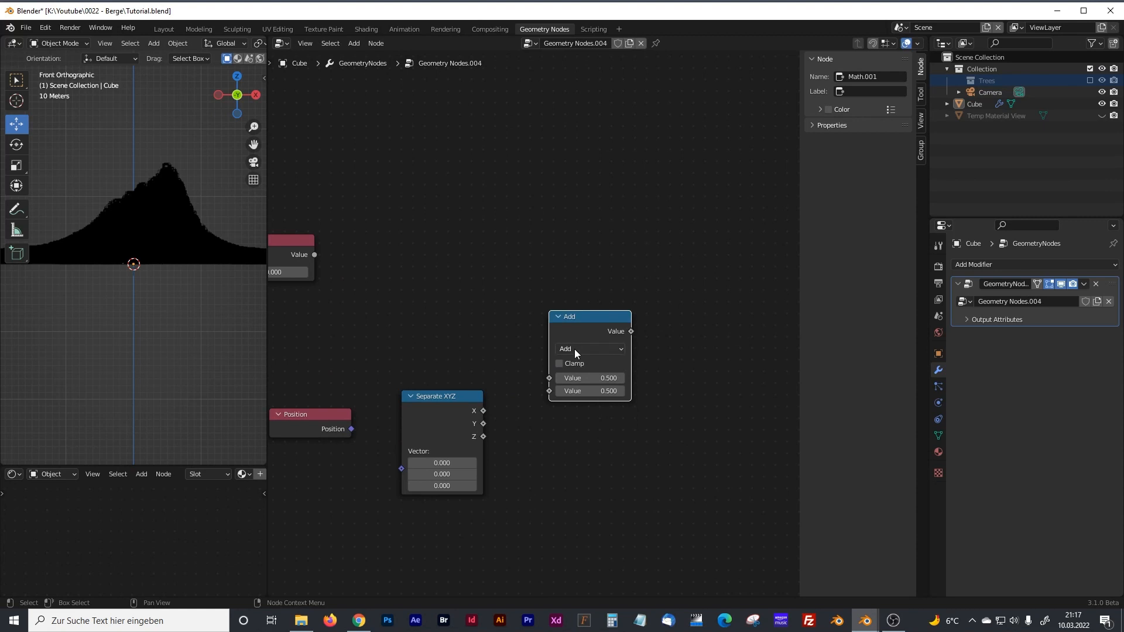
pyautogui.click(575, 349)
pyautogui.click(672, 420)
pyautogui.moveTo(601, 343); pyautogui.dragTo(604, 381)
pyautogui.moveTo(507, 319); pyautogui.dragTo(374, 289, button='middle')
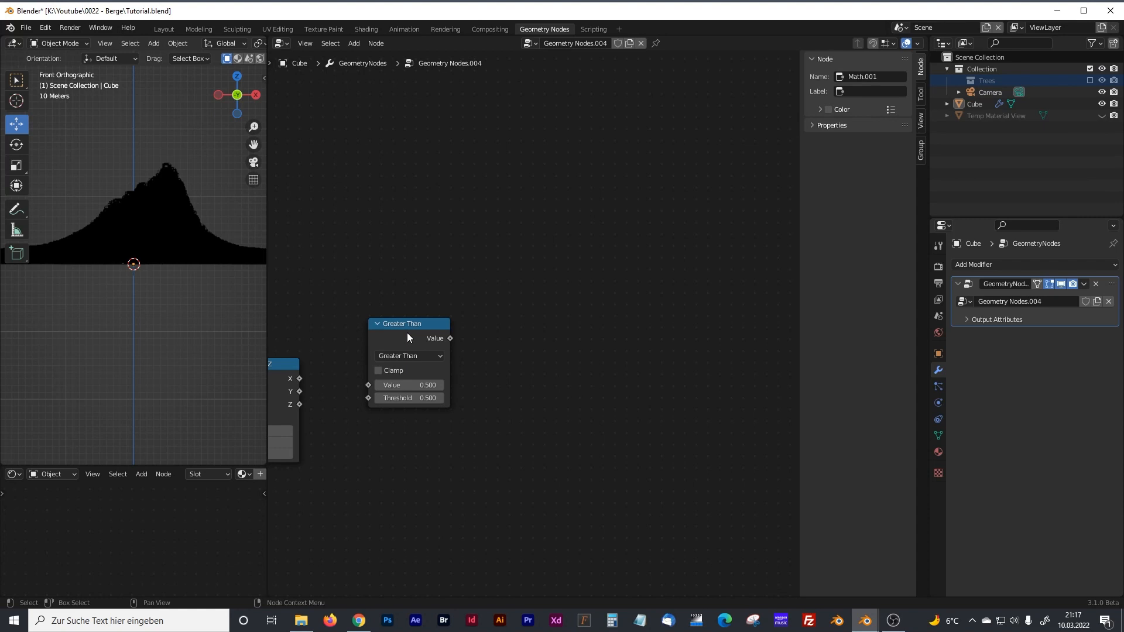
pyautogui.moveTo(409, 323); pyautogui.dragTo(403, 332)
# Step: Duplicate the Greater Than node, set the copy to Subtract, and enable Clamp on both nodes
pyautogui.click(514, 341)
pyautogui.hotkey('shift', 'a')
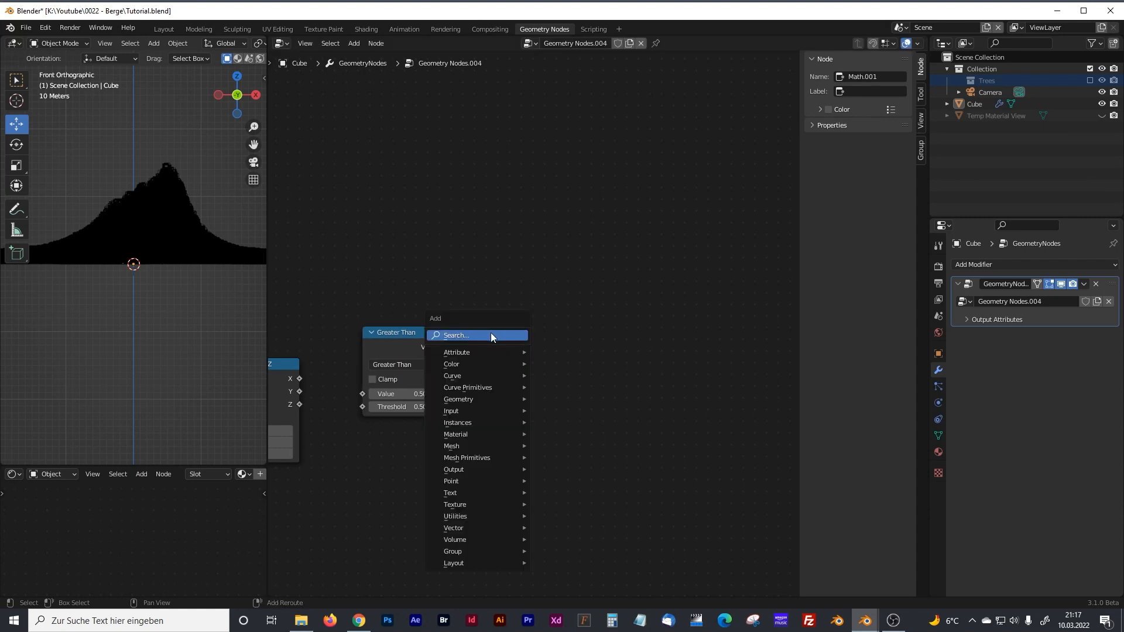
pyautogui.click(404, 334)
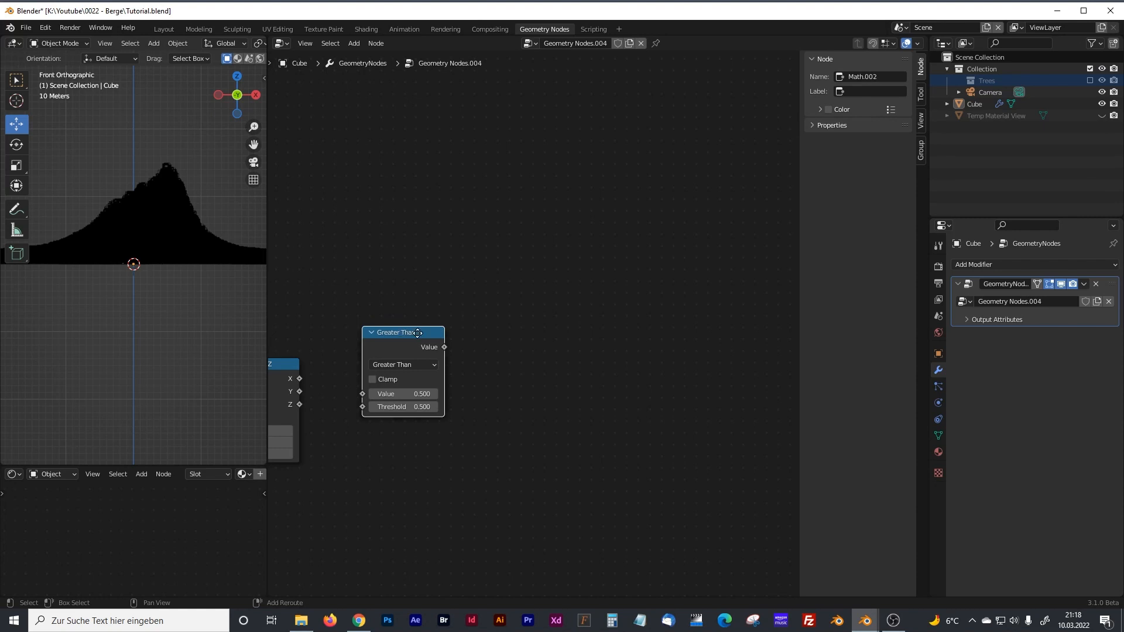
pyautogui.hotkey('shift', 'd')
pyautogui.click(539, 339)
pyautogui.click(530, 361)
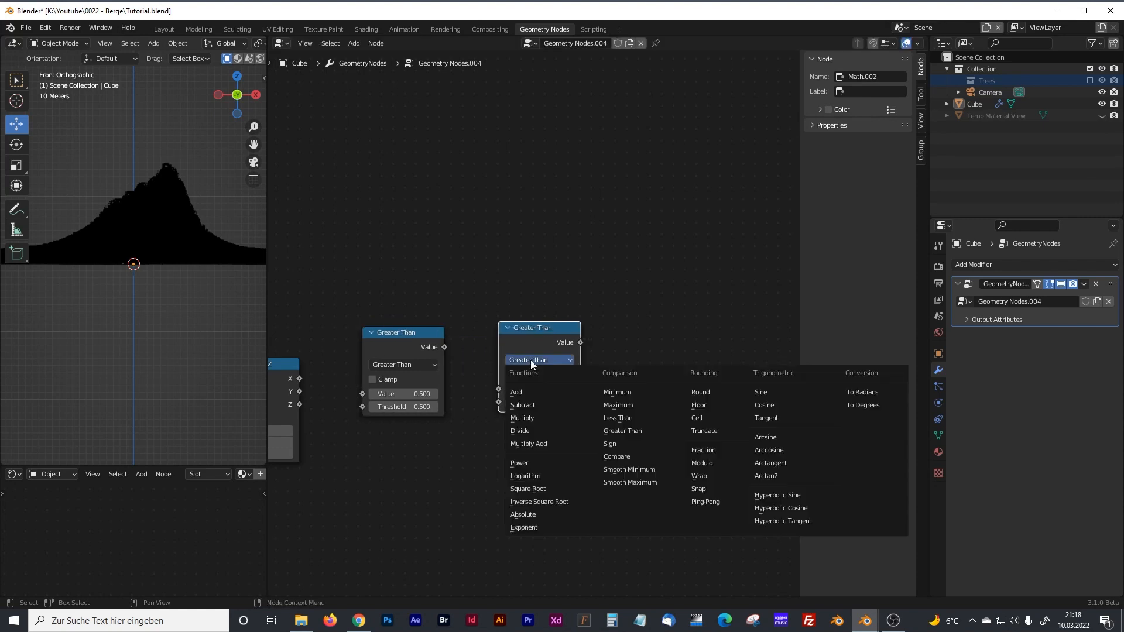
pyautogui.click(516, 404)
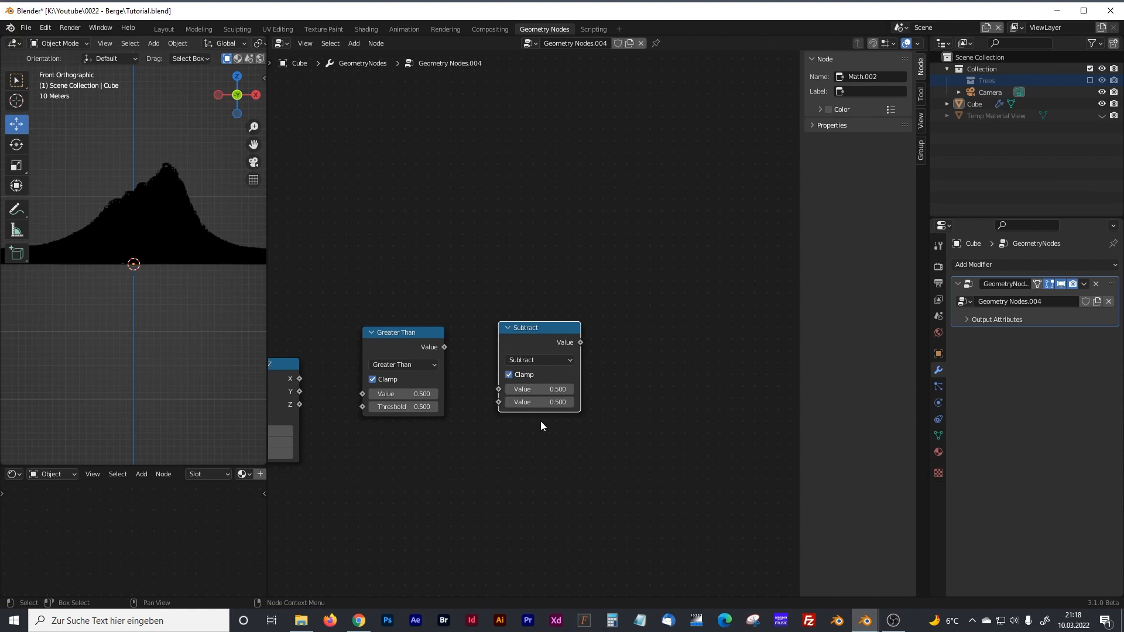
# Step: Add a Map Range node after the Subtract node
pyautogui.moveTo(571, 298); pyautogui.dragTo(447, 319, button='middle')
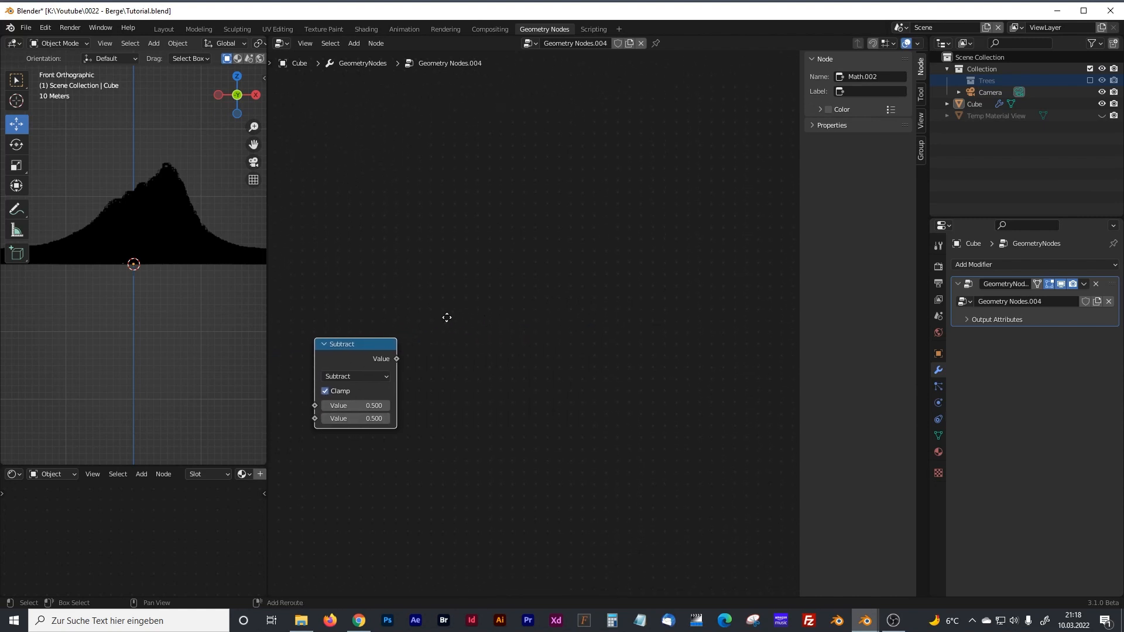
pyautogui.hotkey('shift', 'a')
pyautogui.click(444, 318)
pyautogui.write('map')
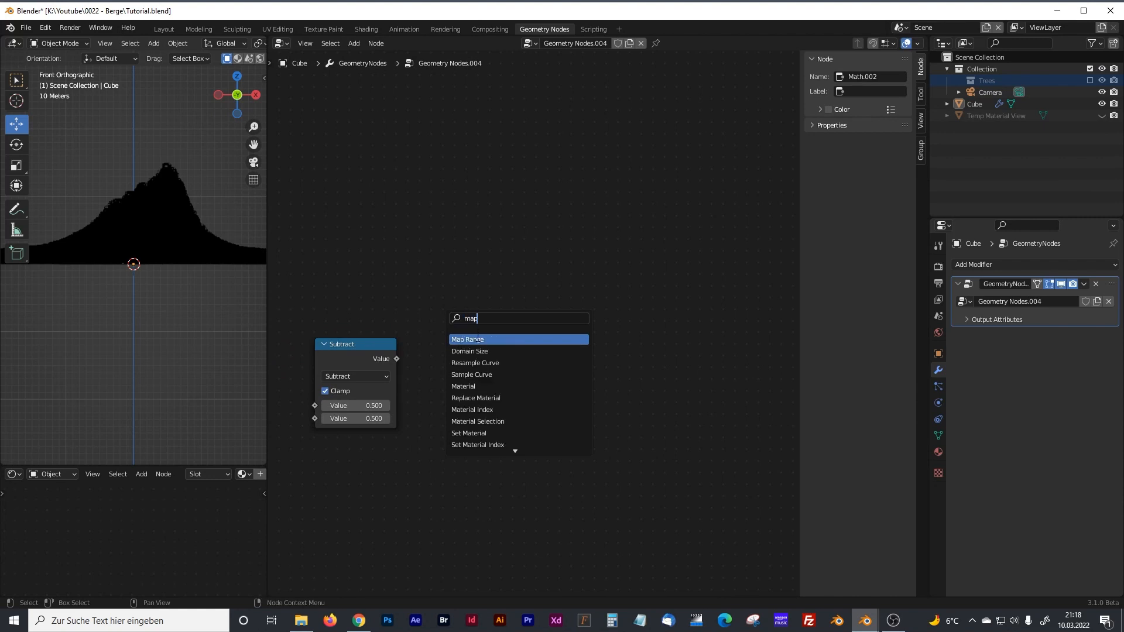
pyautogui.click(478, 339)
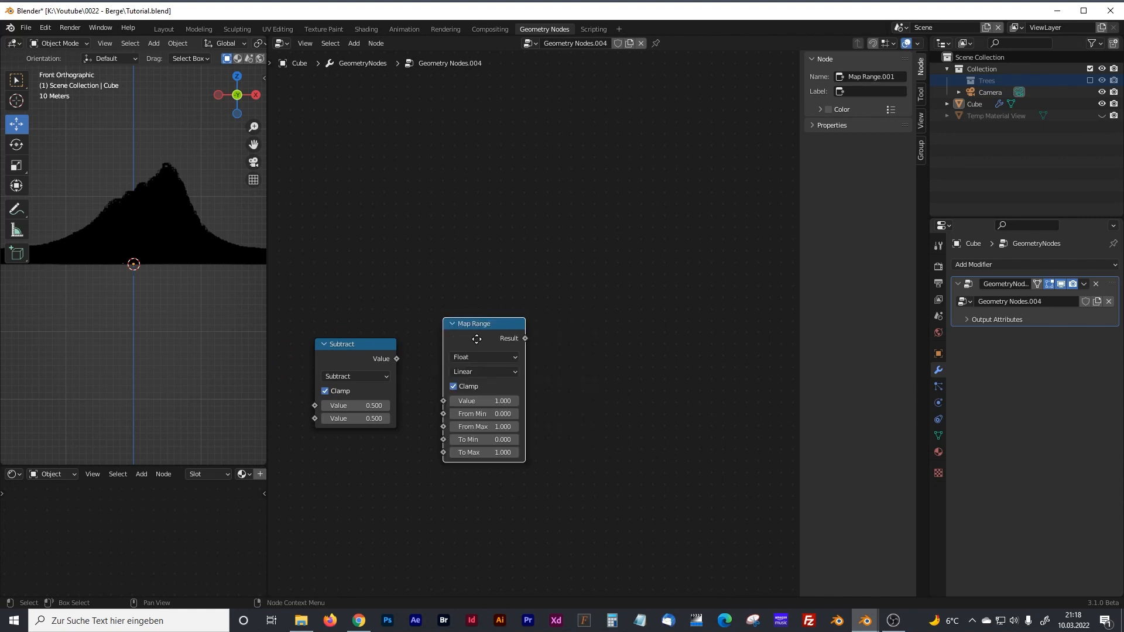
pyautogui.click(469, 337)
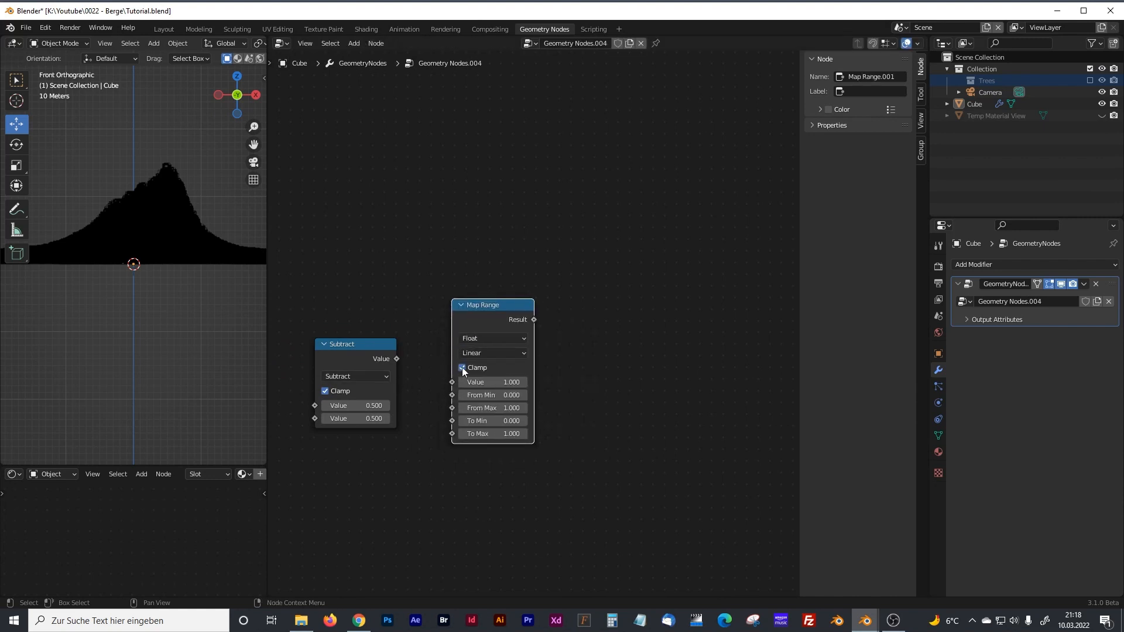
# Step: Move the Value node so that it lines up above the Position node
pyautogui.scroll(-4, 457, 366)
pyautogui.moveTo(340, 292); pyautogui.dragTo(599, 268, button='middle')
pyautogui.moveTo(337, 227); pyautogui.dragTo(364, 227)
pyautogui.scroll(3, 390, 323)
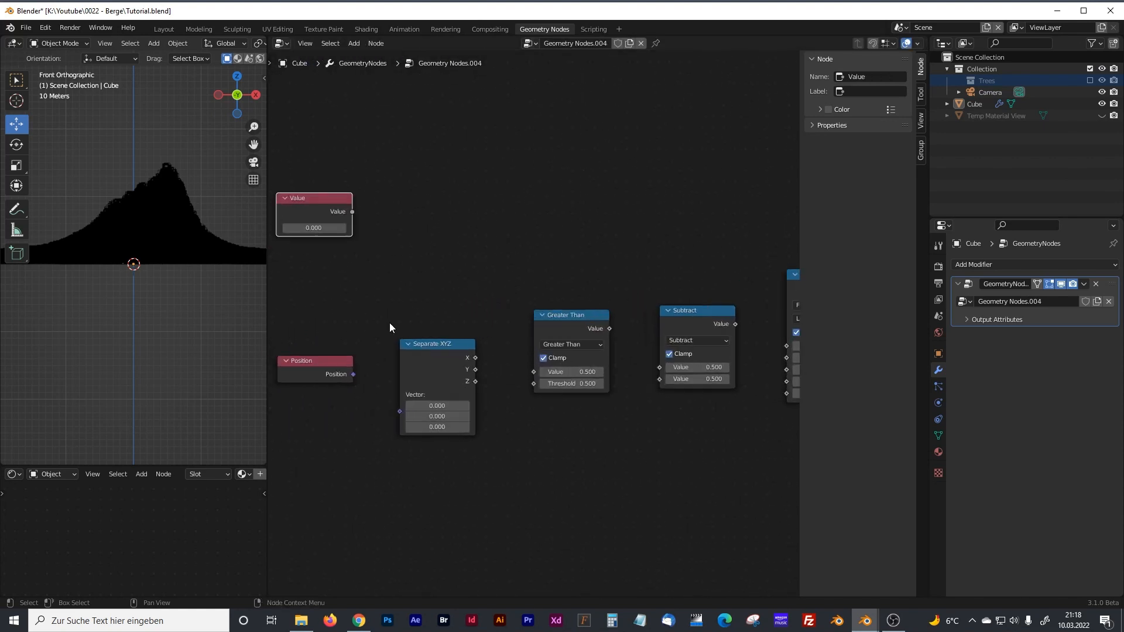
# Step: Connect the Position node's output to the Vector input of Separate XYZ and tidy the Position node's placement
pyautogui.moveTo(374, 330); pyautogui.dragTo(409, 296, button='middle')
pyautogui.moveTo(380, 337); pyautogui.dragTo(434, 377)
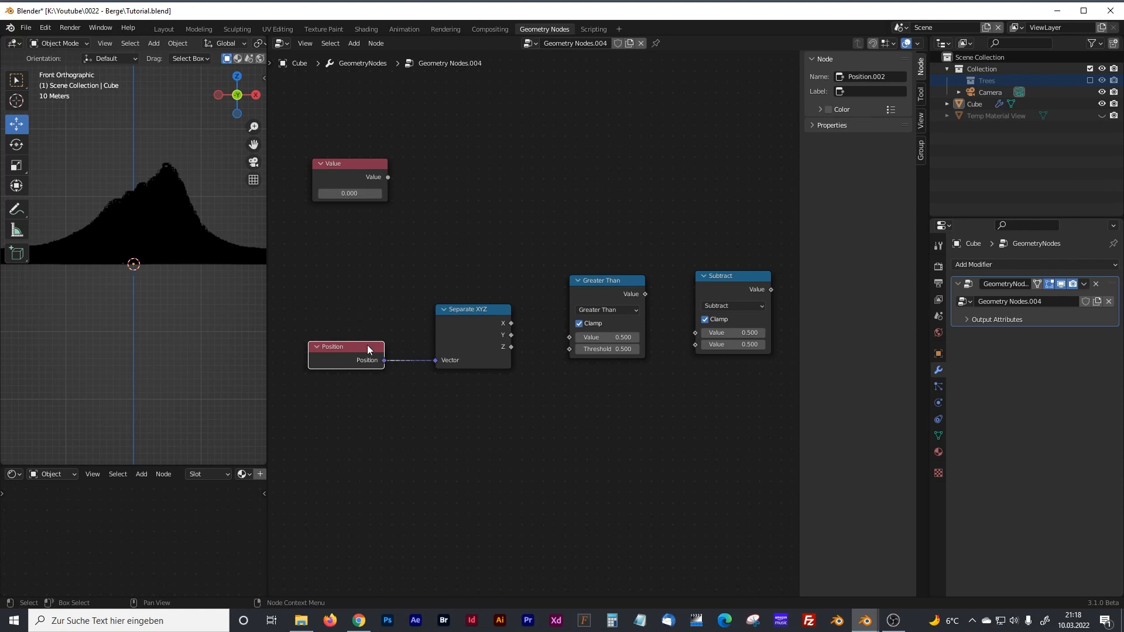
pyautogui.moveTo(368, 349); pyautogui.dragTo(379, 334)
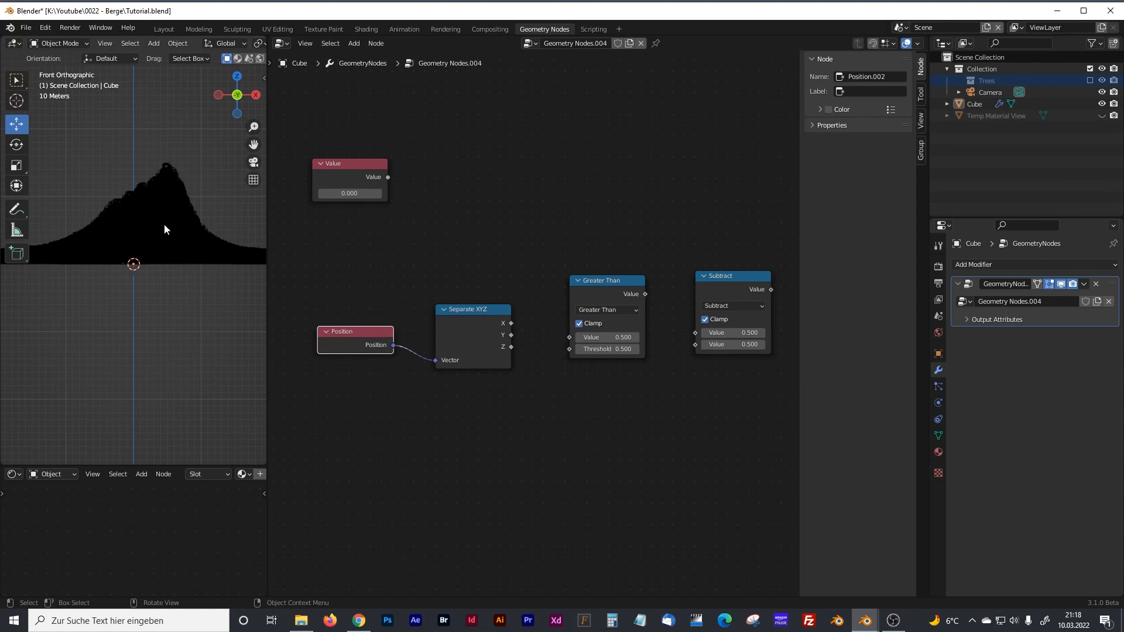
# Step: Feed the Value node into Greater Than's Value input and the Z output of Separate XYZ into its Threshold
pyautogui.moveTo(356, 164); pyautogui.dragTo(561, 336)
pyautogui.scroll(-7, 568, 188)
pyautogui.scroll(7, 556, 191)
pyautogui.moveTo(493, 315); pyautogui.dragTo(492, 334)
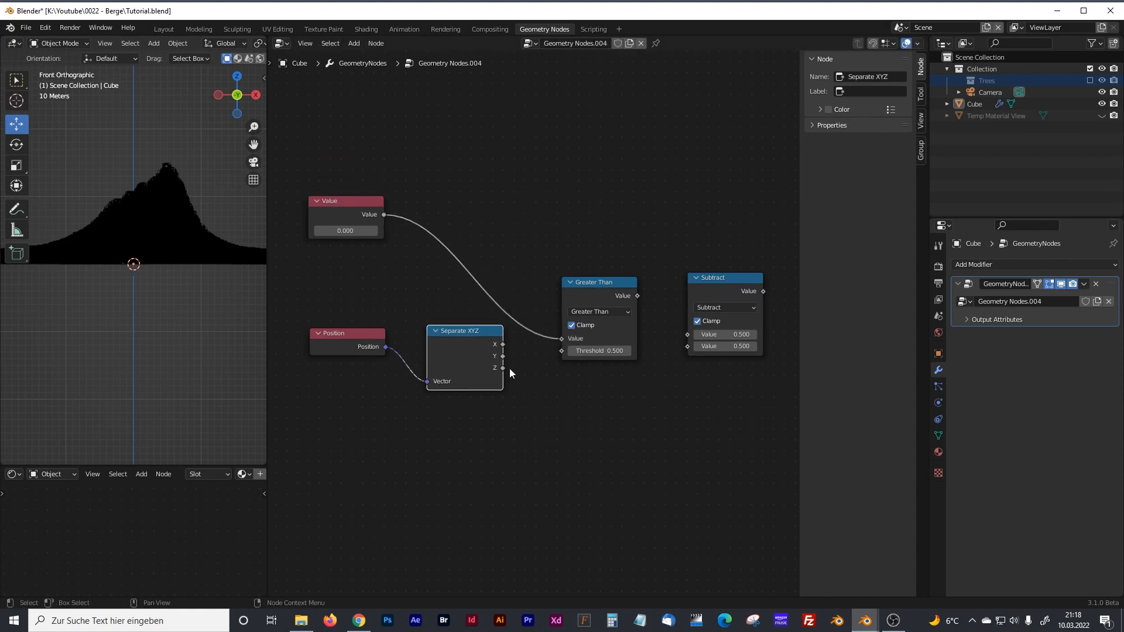
pyautogui.moveTo(503, 369); pyautogui.dragTo(508, 368)
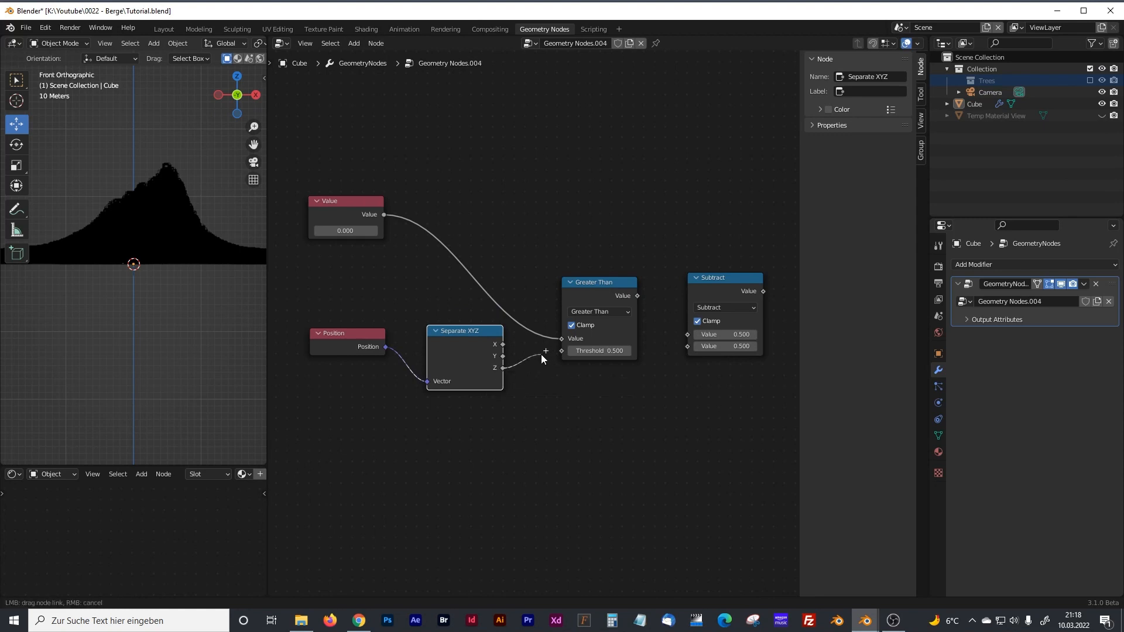
pyautogui.moveTo(554, 350); pyautogui.dragTo(555, 351)
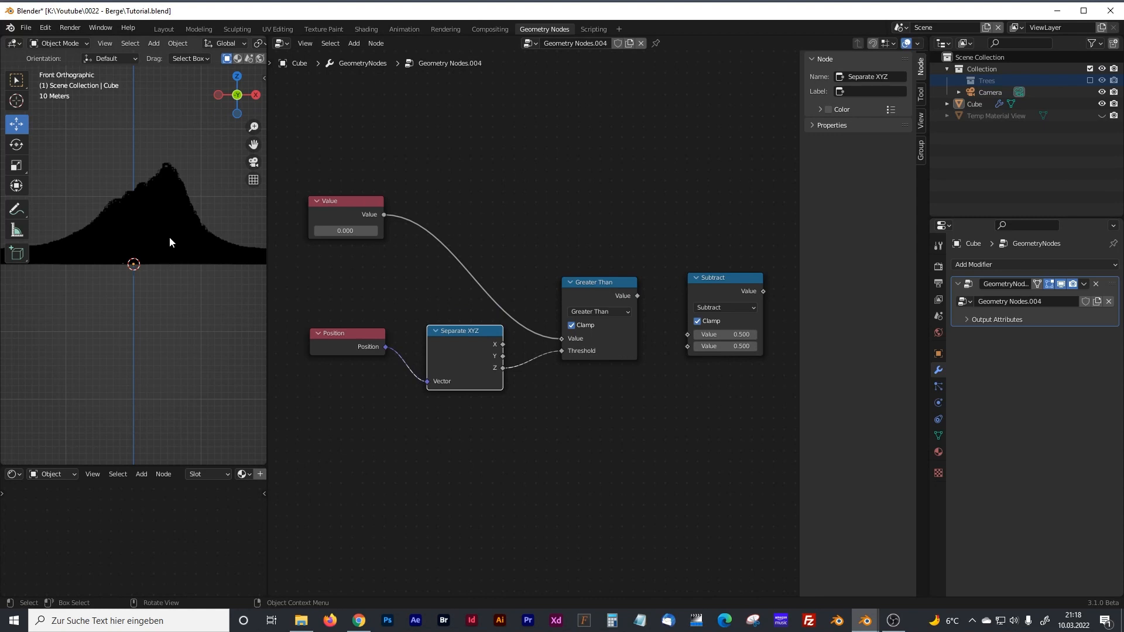
# Step: Connect Greater Than to Subtract's first Value input and Subtract's output to the Map Range Value input
pyautogui.moveTo(652, 240); pyautogui.dragTo(477, 235, button='middle')
pyautogui.moveTo(445, 286); pyautogui.dragTo(495, 325)
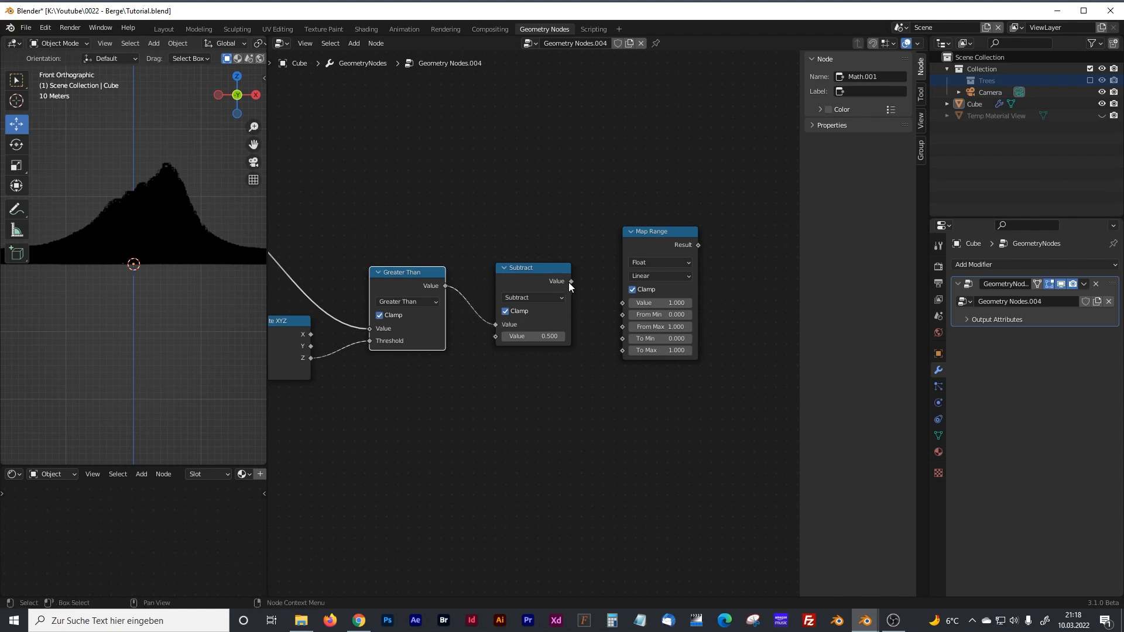
pyautogui.moveTo(571, 281); pyautogui.dragTo(622, 303)
pyautogui.scroll(-1, 653, 178)
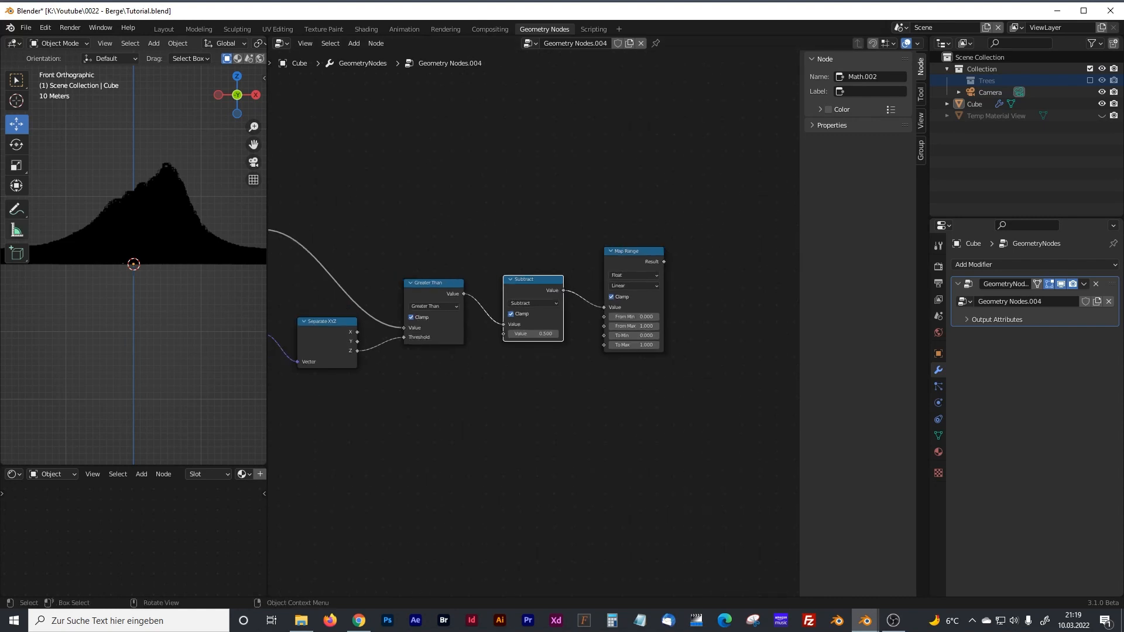
# Step: Connect the Map Range Result to the Selection input of Instance on Points in the Trees frame
pyautogui.moveTo(447, 279); pyautogui.dragTo(680, 322, button='middle')
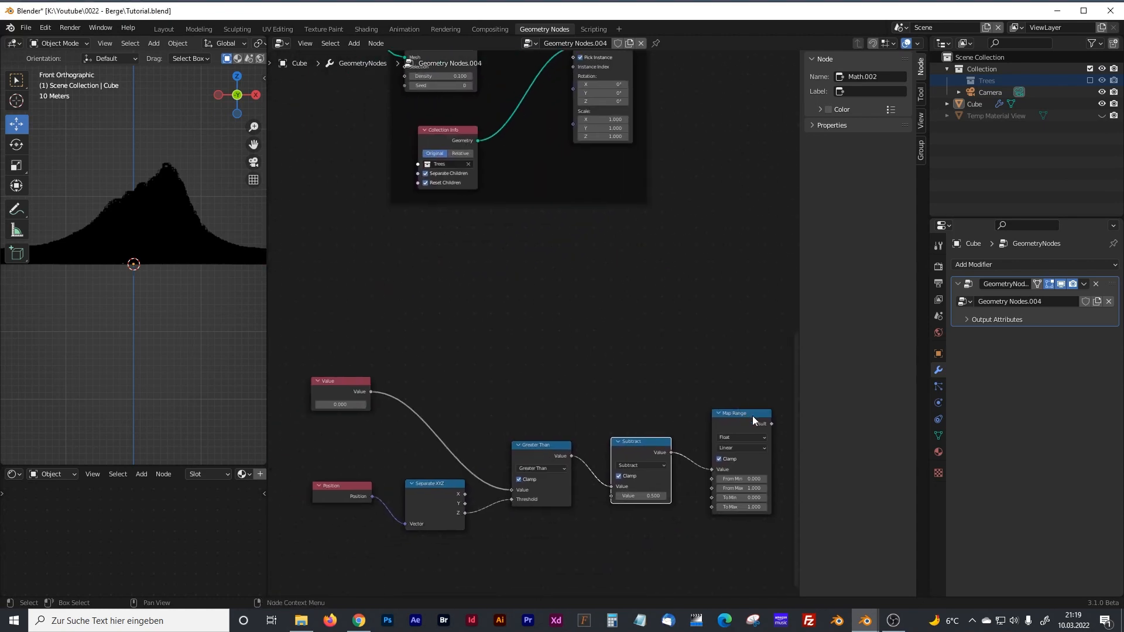
pyautogui.moveTo(295, 340); pyautogui.dragTo(732, 549)
pyautogui.moveTo(749, 413)
pyautogui.mouseDown()
pyautogui.moveTo(529, 410)
pyautogui.moveTo(602, 312)
pyautogui.moveTo(551, 54)
pyautogui.moveTo(527, 85)
pyautogui.moveTo(533, 131)
pyautogui.moveTo(571, 137)
pyautogui.mouseUp()
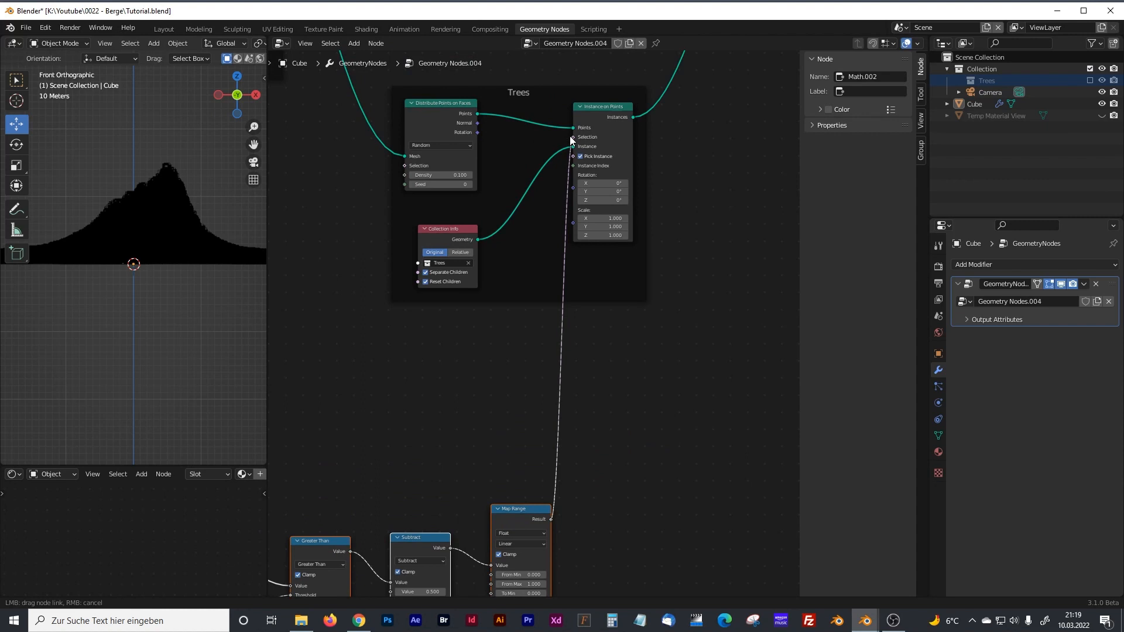
pyautogui.moveTo(571, 136); pyautogui.dragTo(654, 115)
# Step: Set the Value node that drives the tree height limit to 19
pyautogui.moveTo(266, 206); pyautogui.dragTo(340, 223)
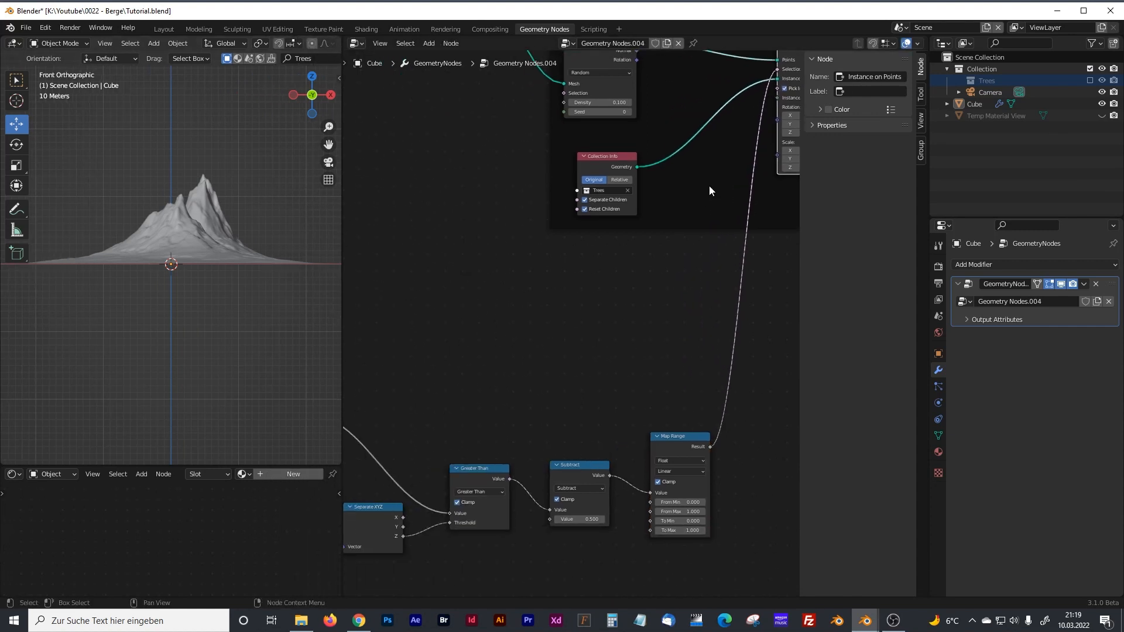
pyautogui.moveTo(448, 357); pyautogui.dragTo(608, 290, button='middle')
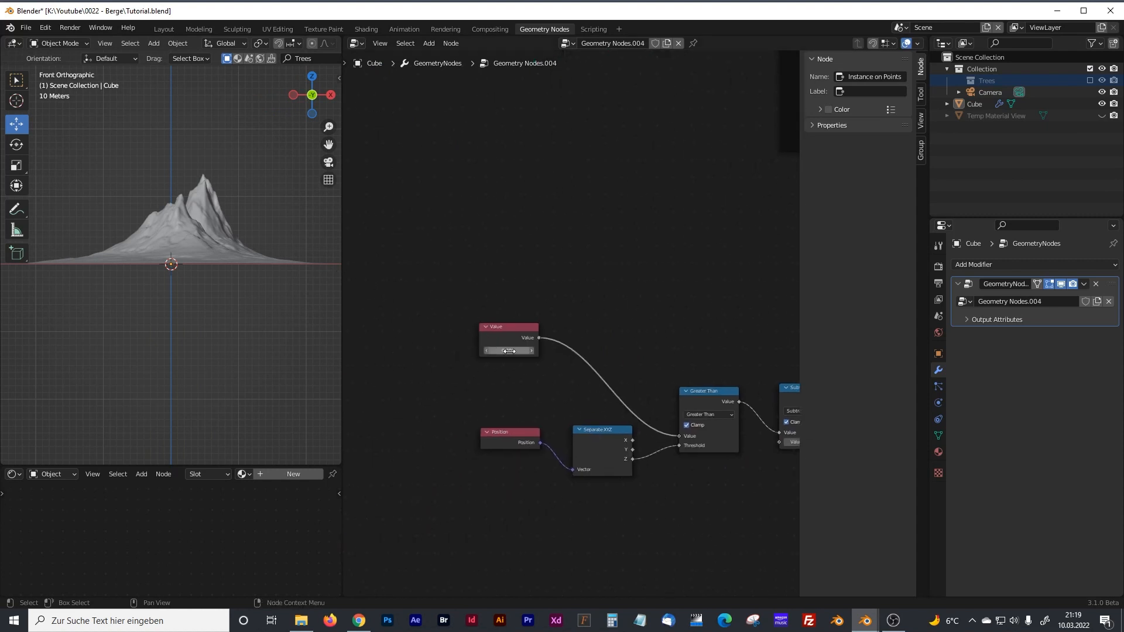
pyautogui.scroll(3, 510, 350)
pyautogui.click(479, 330)
pyautogui.moveTo(479, 330); pyautogui.dragTo(483, 333)
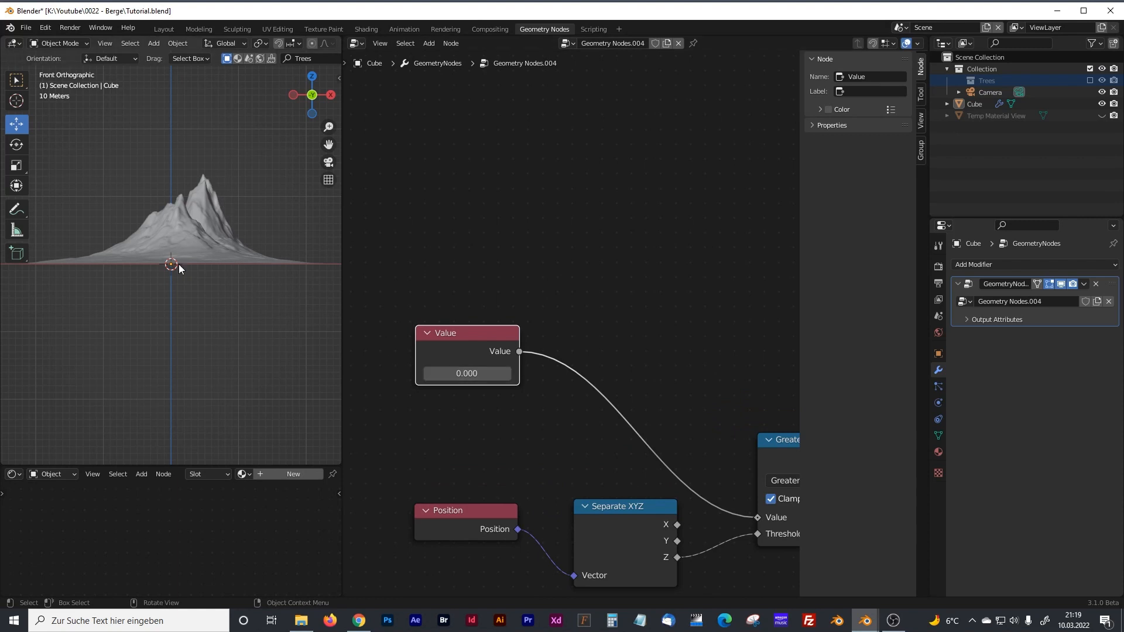
pyautogui.moveTo(639, 351); pyautogui.dragTo(674, 280, button='middle')
pyautogui.click(525, 302)
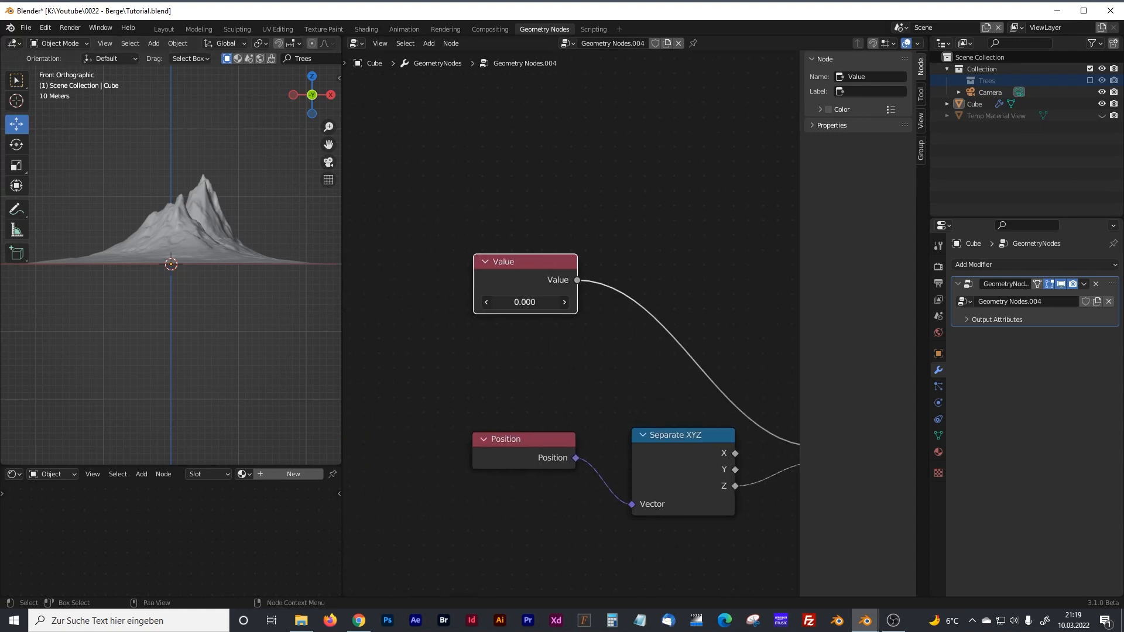
pyautogui.moveTo(525, 302); pyautogui.dragTo(691, 302)
# Step: Enlarge the 3D viewport, switch it to rendered shading and inspect the trees around the mountain
pyautogui.moveTo(206, 245); pyautogui.dragTo(283, 199, button='middle')
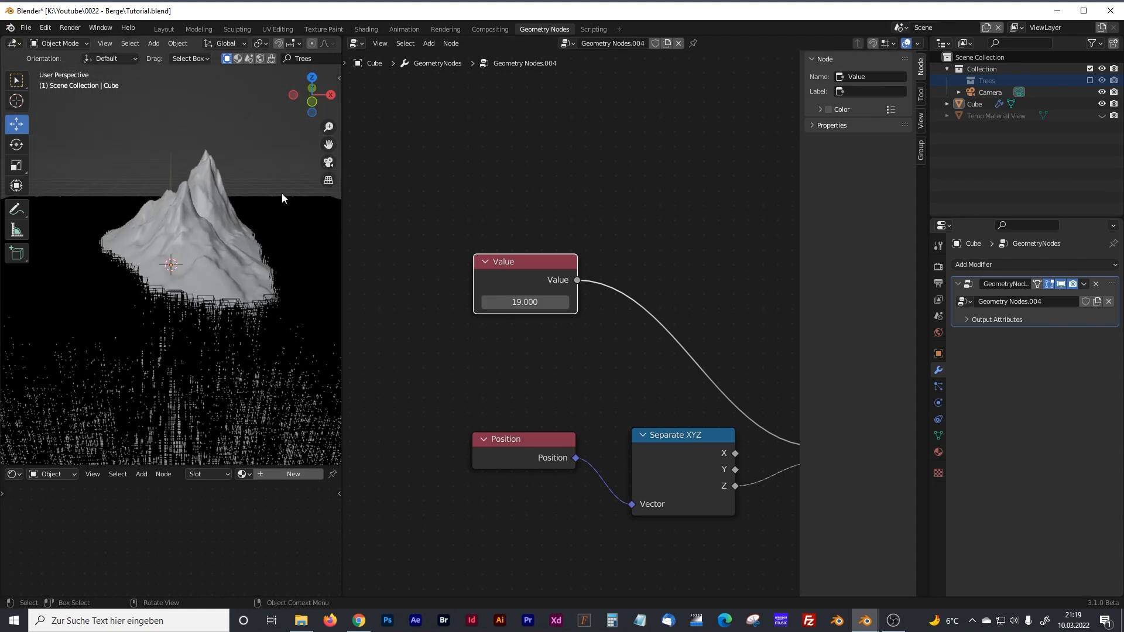
pyautogui.moveTo(343, 141); pyautogui.dragTo(463, 135)
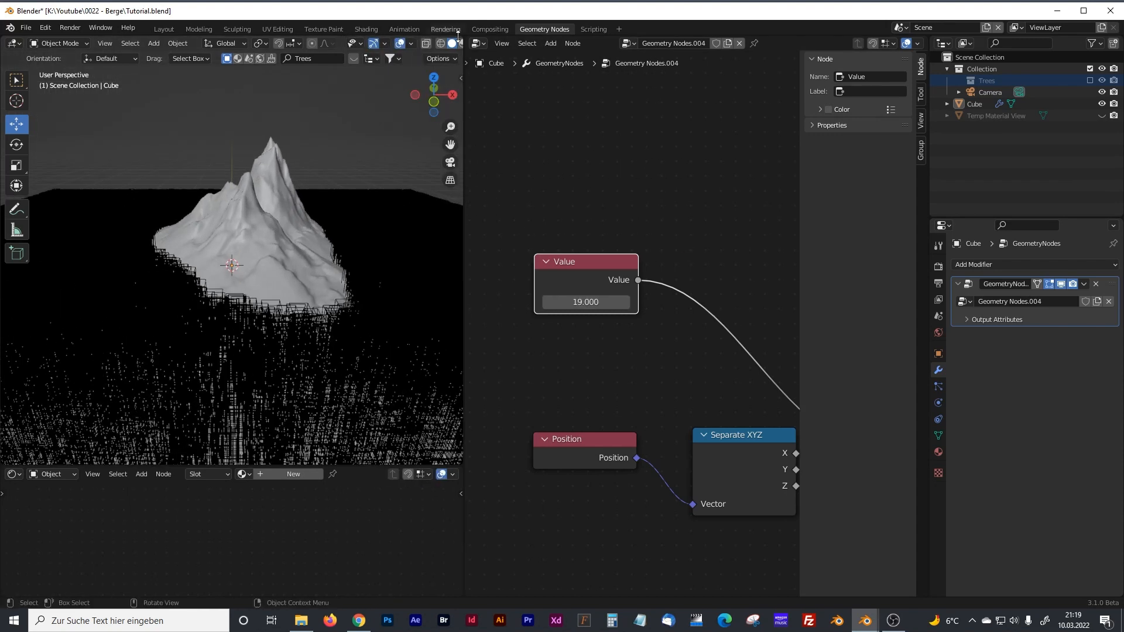
pyautogui.moveTo(464, 64); pyautogui.dragTo(562, 58)
pyautogui.click(542, 44)
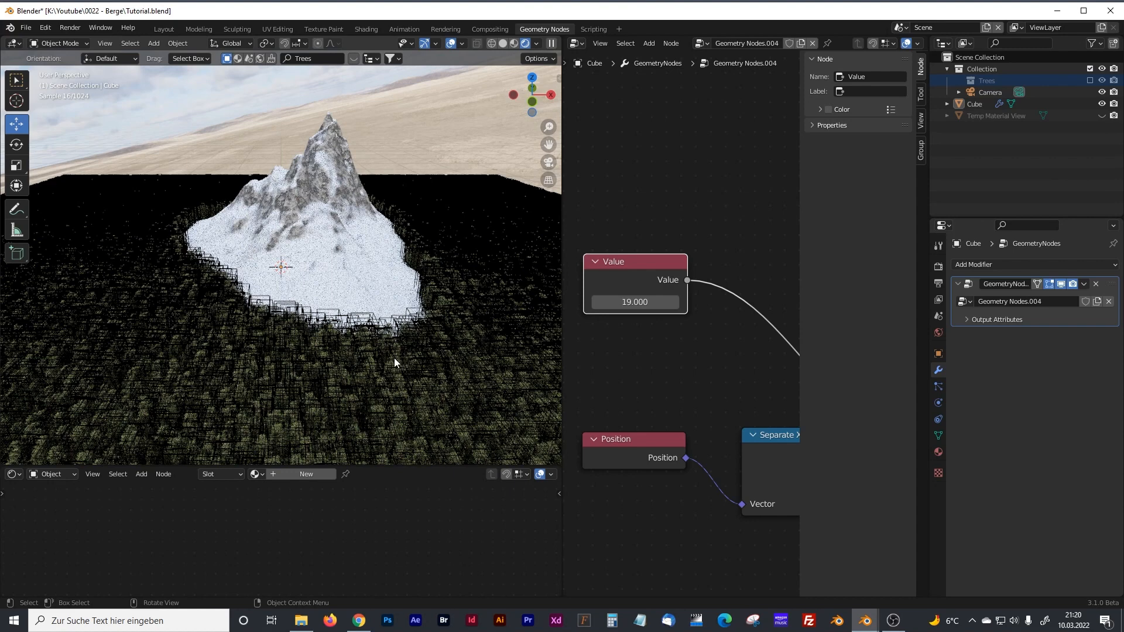
pyautogui.moveTo(380, 350); pyautogui.dragTo(372, 347, button='middle')
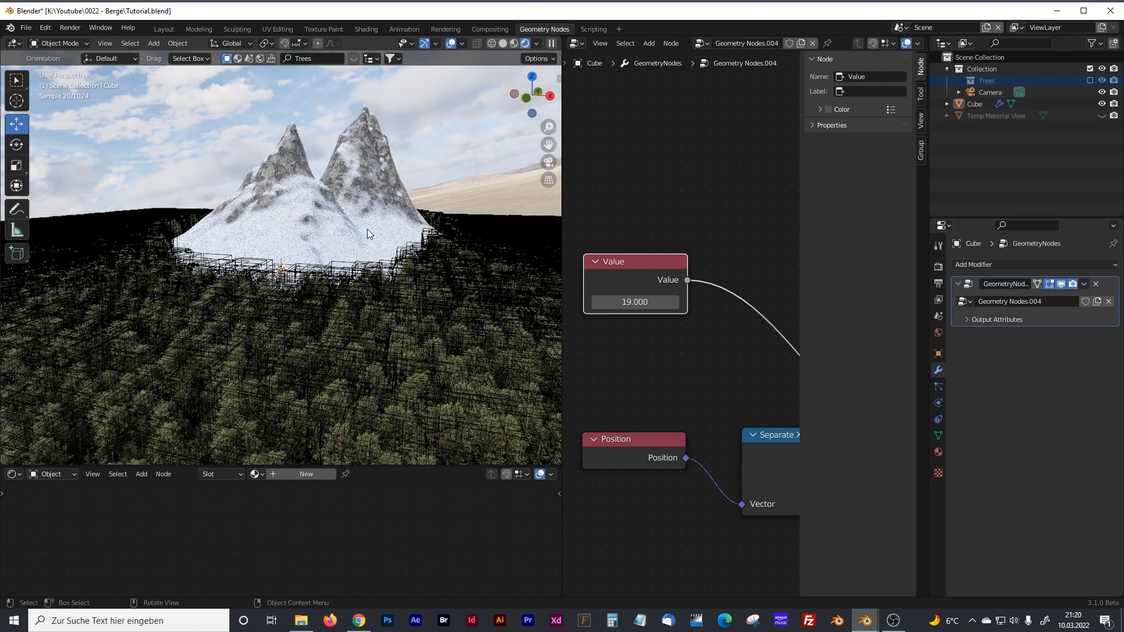
# Step: Move Collection Info aside in the Trees frame and add a Random Value node beside it
pyautogui.moveTo(561, 264); pyautogui.dragTo(261, 264)
pyautogui.moveTo(647, 108); pyautogui.dragTo(519, 344, button='middle')
pyautogui.moveTo(629, 206); pyautogui.dragTo(503, 350, button='middle')
pyautogui.scroll(-3, 503, 348)
pyautogui.moveTo(640, 350); pyautogui.dragTo(364, 397, button='middle')
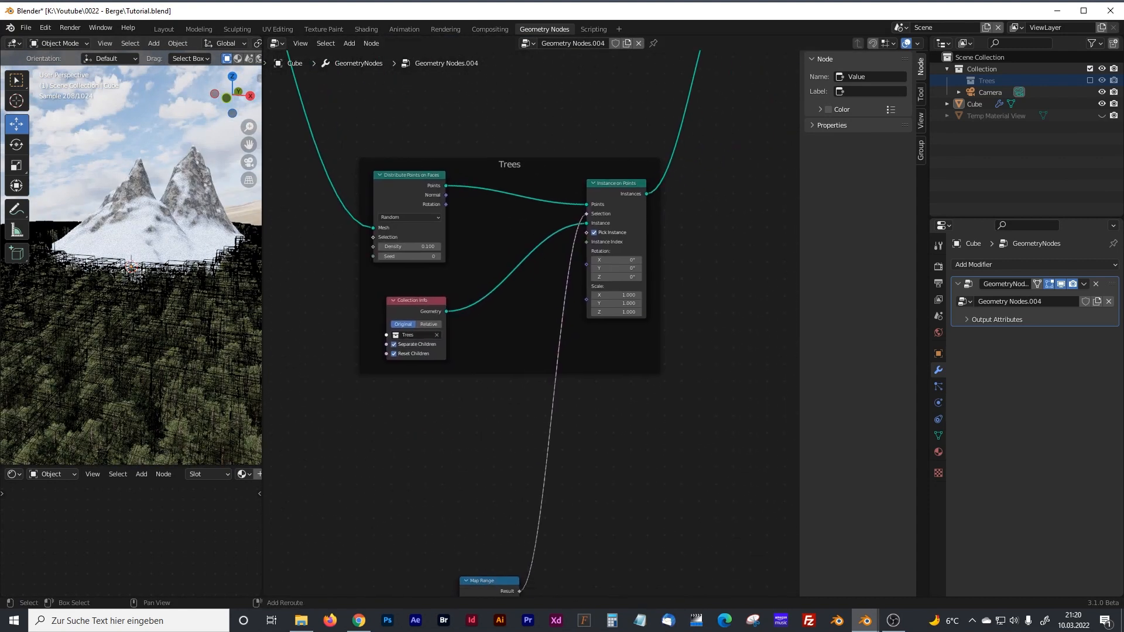
pyautogui.moveTo(409, 302); pyautogui.dragTo(334, 303)
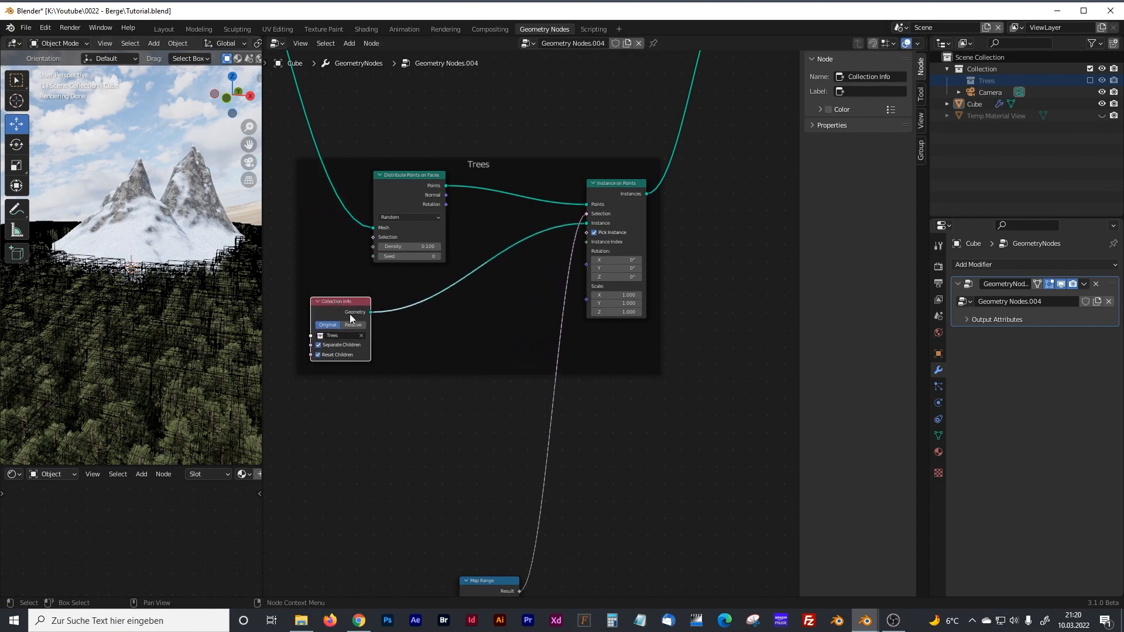
pyautogui.click(449, 336)
pyautogui.hotkey('shift', 'a')
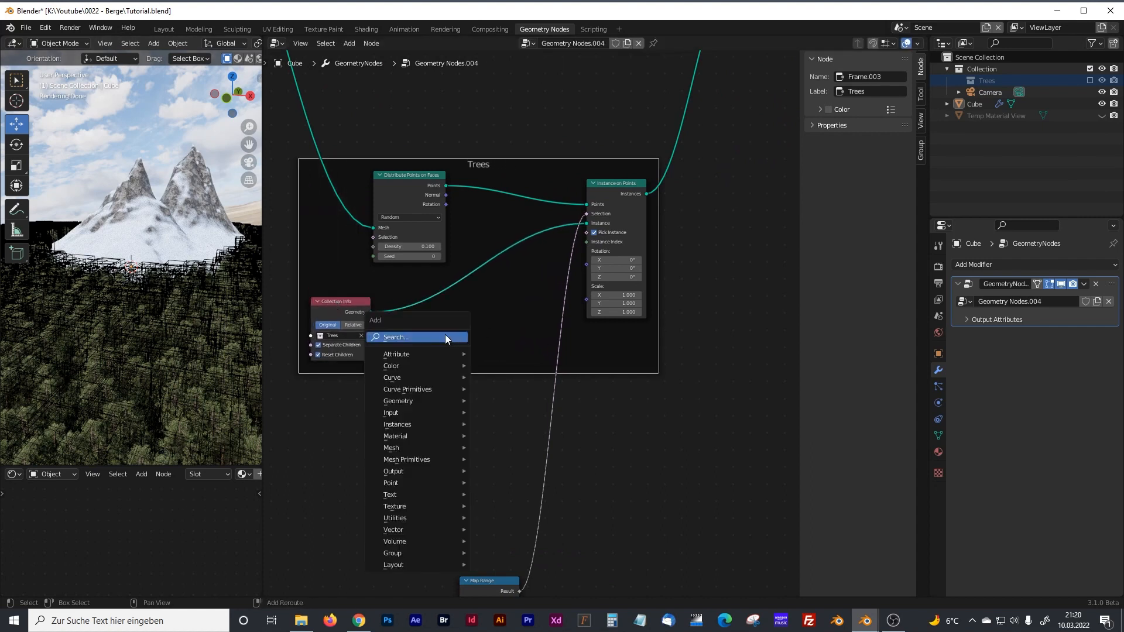
pyautogui.click(445, 335)
pyautogui.write('random')
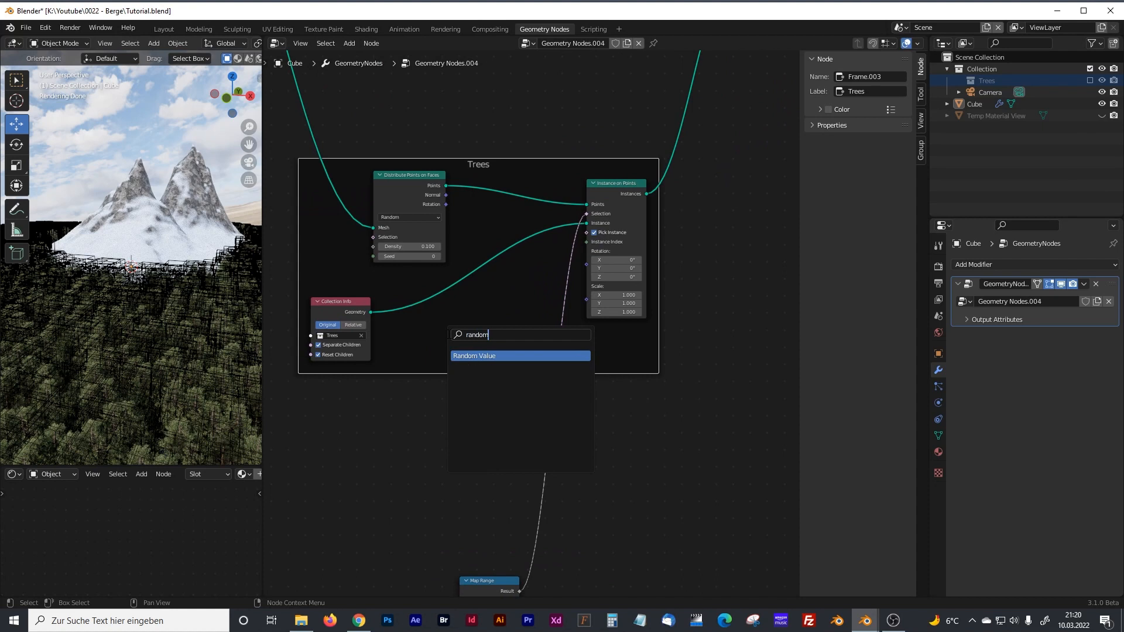
pyautogui.click(480, 356)
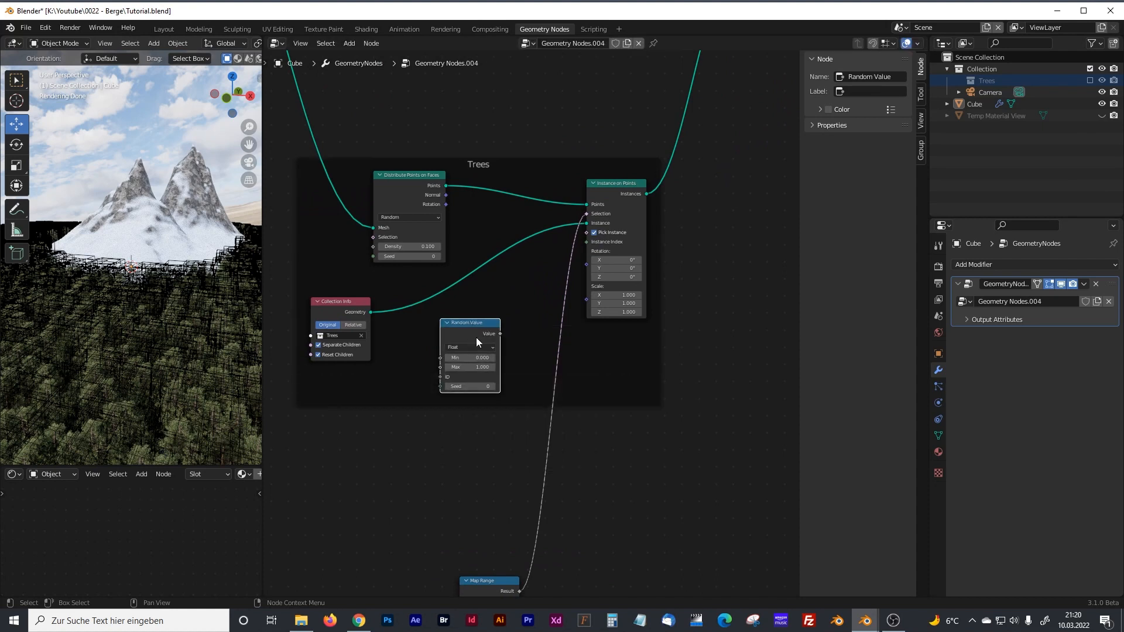
pyautogui.click(476, 329)
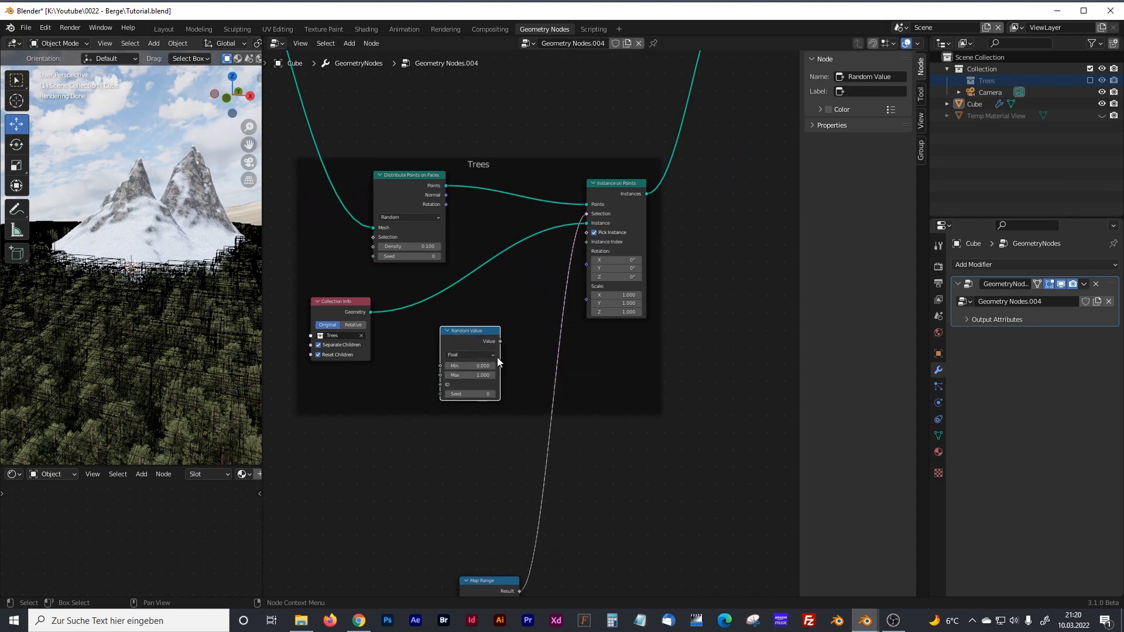
# Step: Set the Random Value range to Min 0.1 and Max 0.4 and connect it to Instance on Points' Scale
pyautogui.click(479, 366)
pyautogui.press('Tab')
pyautogui.write('0.4')
pyautogui.press('Return')
pyautogui.moveTo(501, 342); pyautogui.dragTo(585, 287)
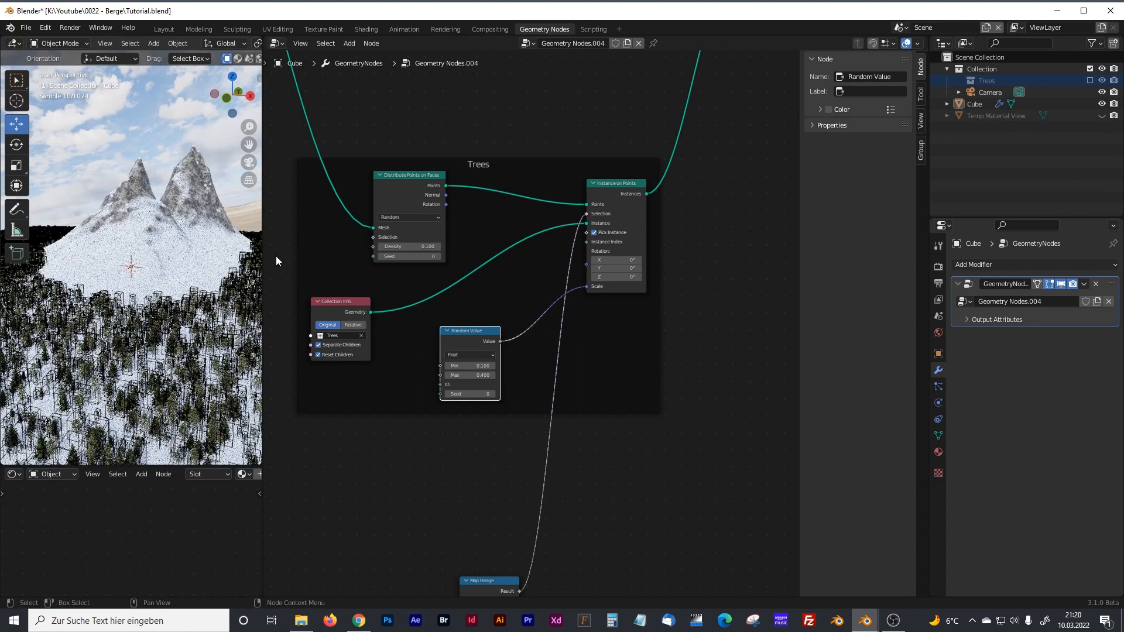
# Step: Inspect the rescaled trees in the rendered viewport and return it to solid shading
pyautogui.moveTo(264, 252); pyautogui.dragTo(355, 252)
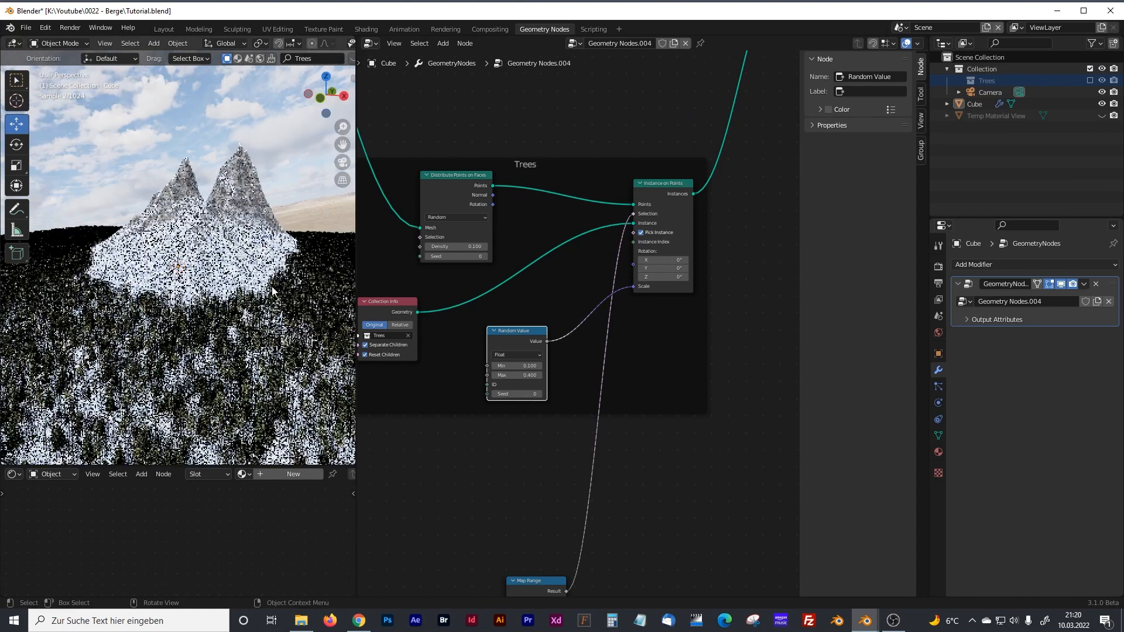
pyautogui.moveTo(240, 311); pyautogui.dragTo(308, 305, button='middle')
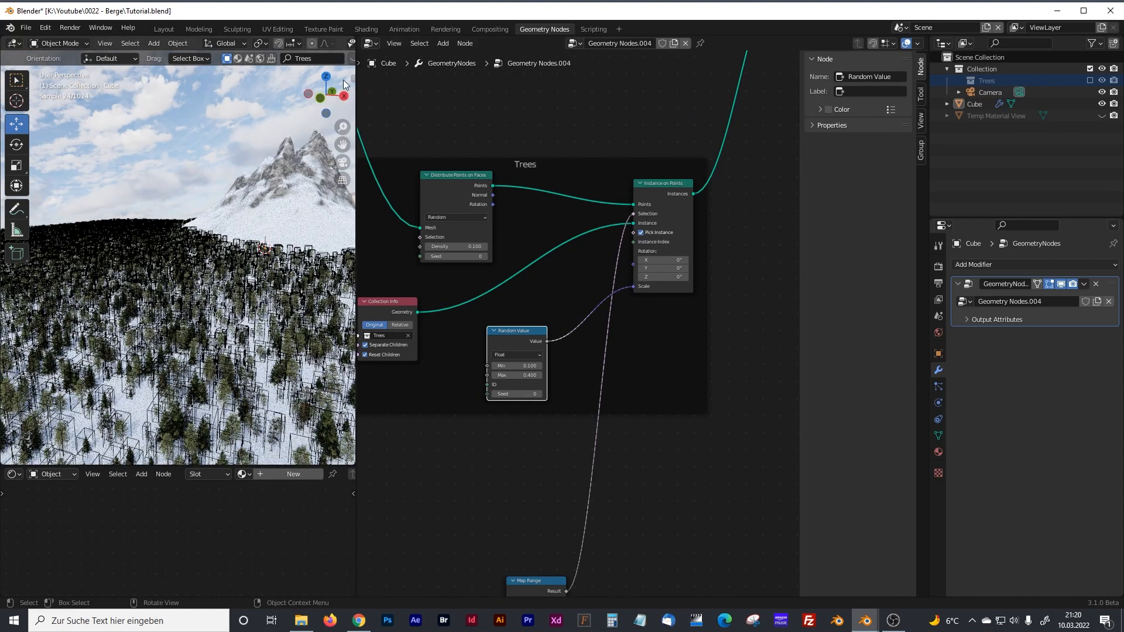
pyautogui.moveTo(356, 87)
pyautogui.mouseDown()
pyautogui.moveTo(453, 90)
pyautogui.moveTo(409, 370)
pyautogui.moveTo(223, 377)
pyautogui.mouseUp()
pyautogui.click(448, 43)
# Step: Raise the tree height limit to 36.5 in the Value node while viewing the mountain from the front
pyautogui.moveTo(324, 532); pyautogui.dragTo(476, 326, button='middle')
pyautogui.moveTo(427, 369); pyautogui.dragTo(519, 280, button='middle')
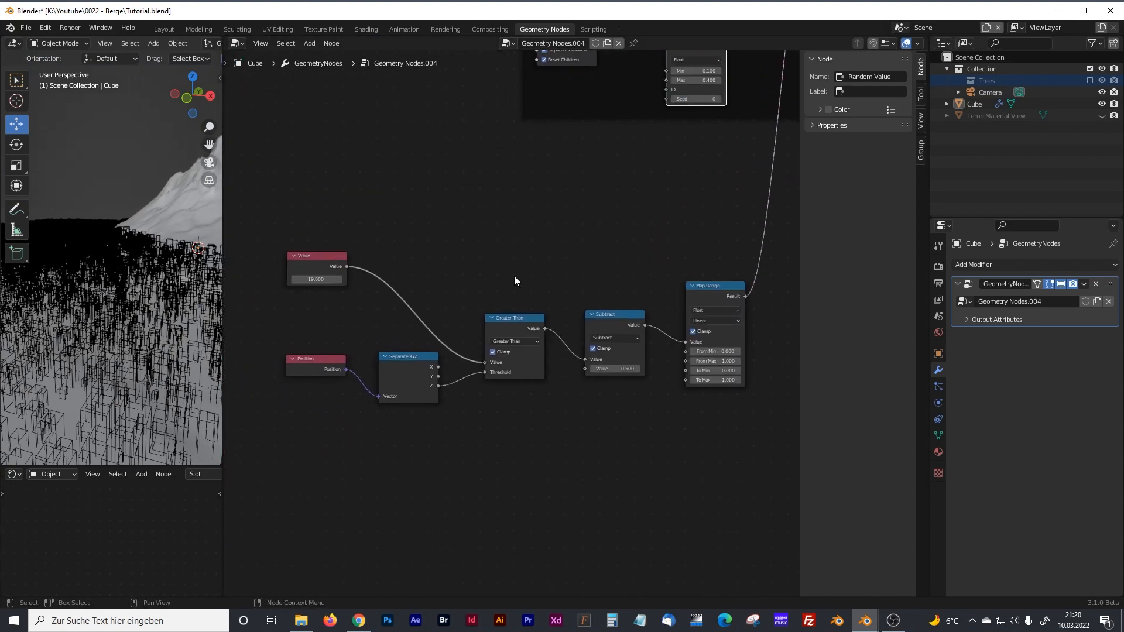
pyautogui.scroll(2, 464, 307)
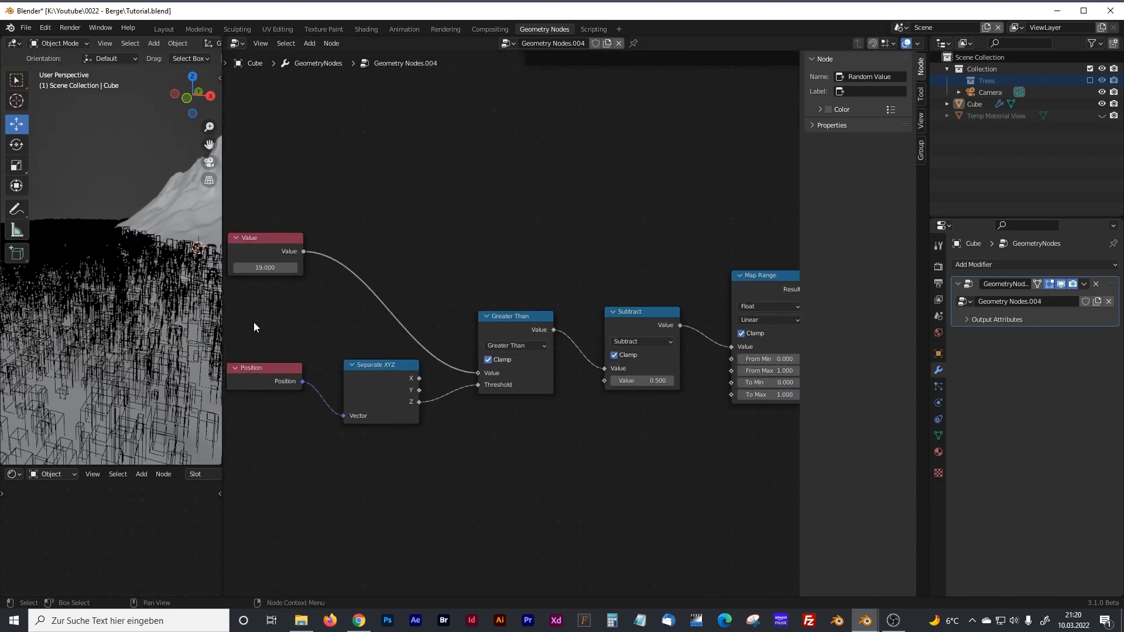
pyautogui.moveTo(222, 312); pyautogui.dragTo(354, 313)
pyautogui.moveTo(425, 291); pyautogui.dragTo(624, 314, button='middle')
pyautogui.press('KP_1')
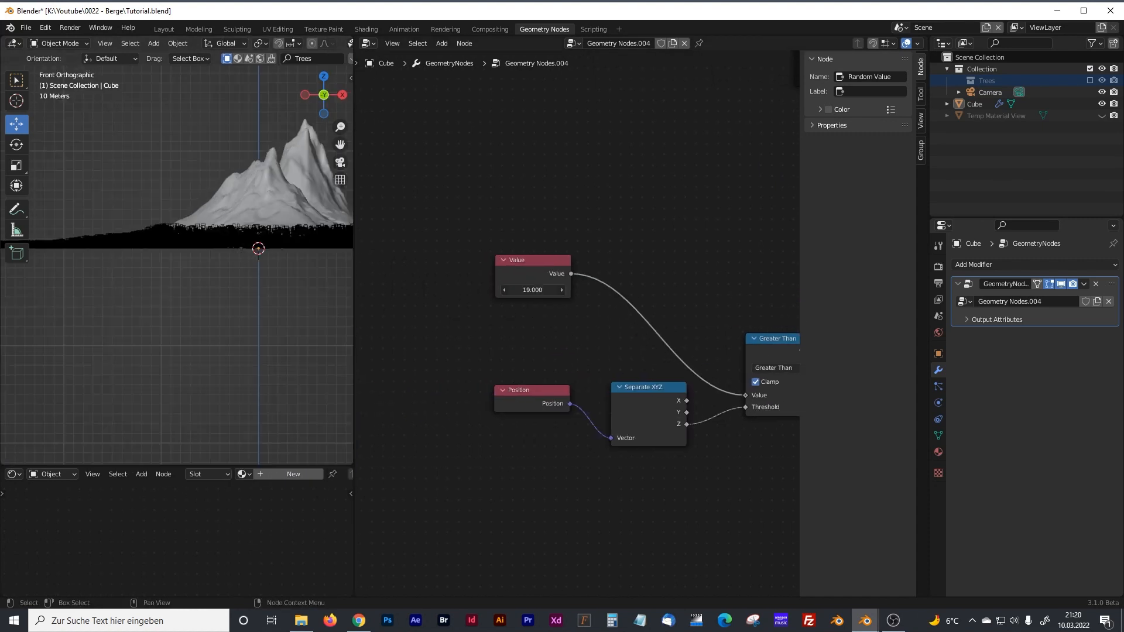
pyautogui.moveTo(532, 290); pyautogui.dragTo(592, 290)
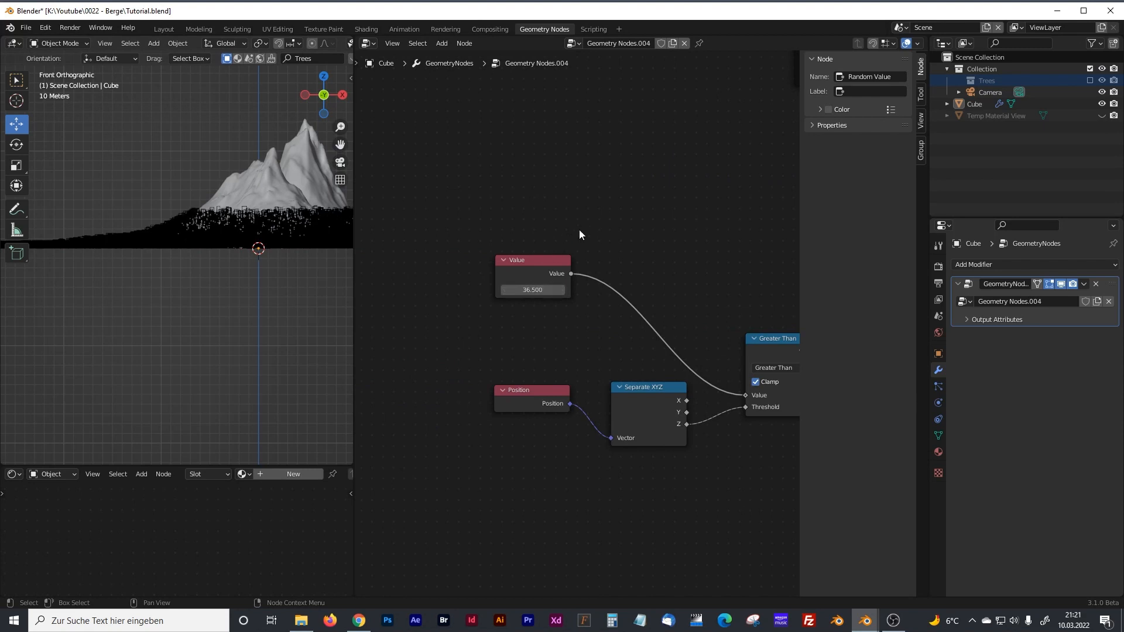
# Step: Review the Trees node setup and examine the tree line around the mountain in perspective
pyautogui.scroll(-2, 590, 228)
pyautogui.scroll(-3, 590, 227)
pyautogui.moveTo(715, 225); pyautogui.dragTo(445, 393, button='middle')
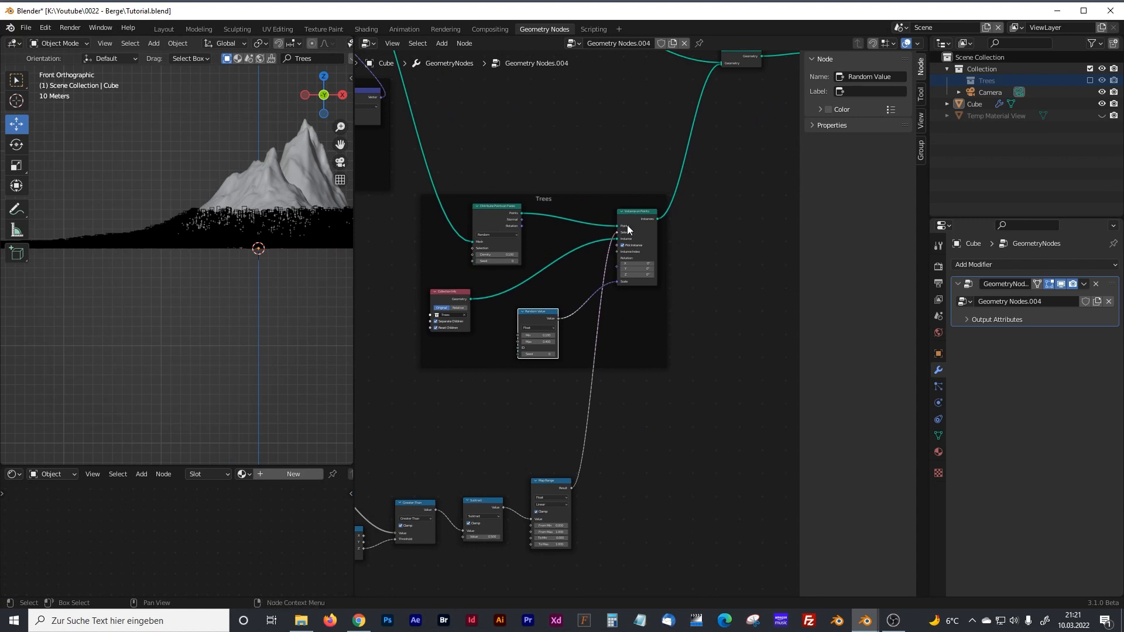
pyautogui.moveTo(720, 143); pyautogui.dragTo(700, 189, button='middle')
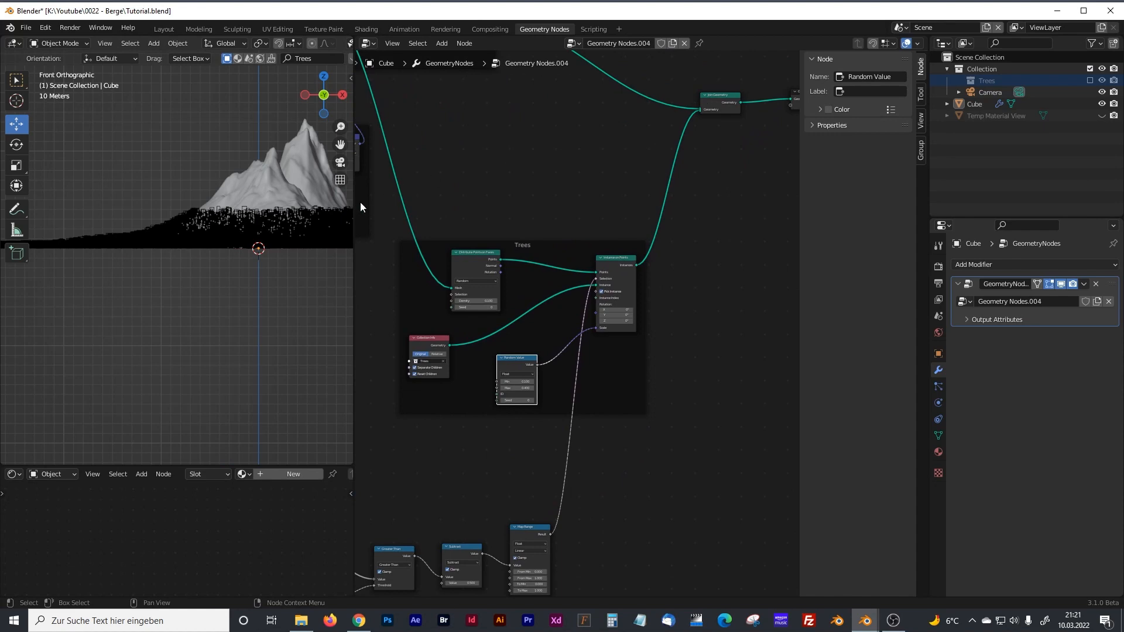
pyautogui.moveTo(290, 218); pyautogui.dragTo(118, 314, button='middle')
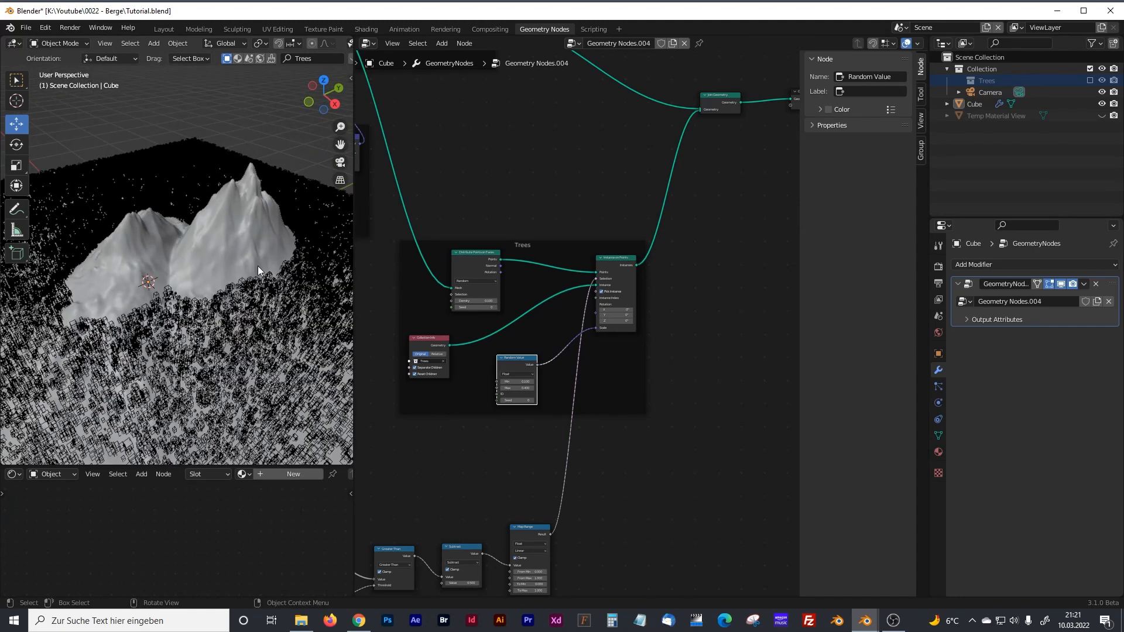
# Step: Insert a Random Value node between the height-limit Value node and Greater Than, with the Value node feeding its Min
pyautogui.moveTo(416, 453); pyautogui.dragTo(609, 328, button='middle')
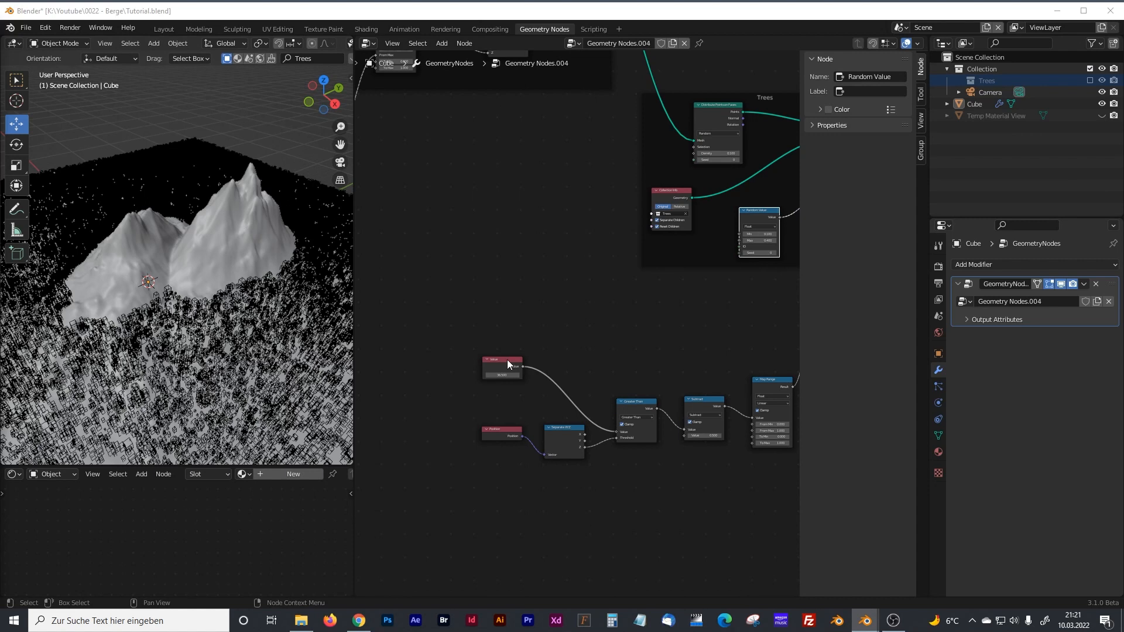
pyautogui.moveTo(508, 360); pyautogui.dragTo(488, 368)
pyautogui.scroll(3, 536, 344)
pyautogui.moveTo(531, 341); pyautogui.dragTo(539, 294, button='middle')
pyautogui.hotkey('shift', 'a')
pyautogui.click(535, 294)
pyautogui.write('rand')
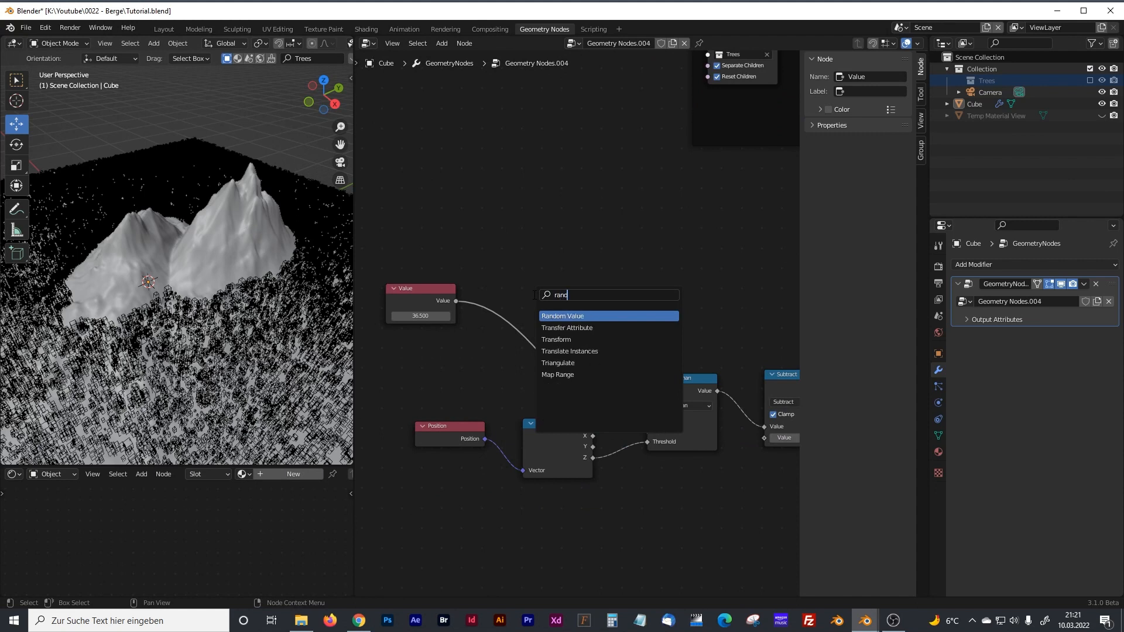
pyautogui.click(562, 316)
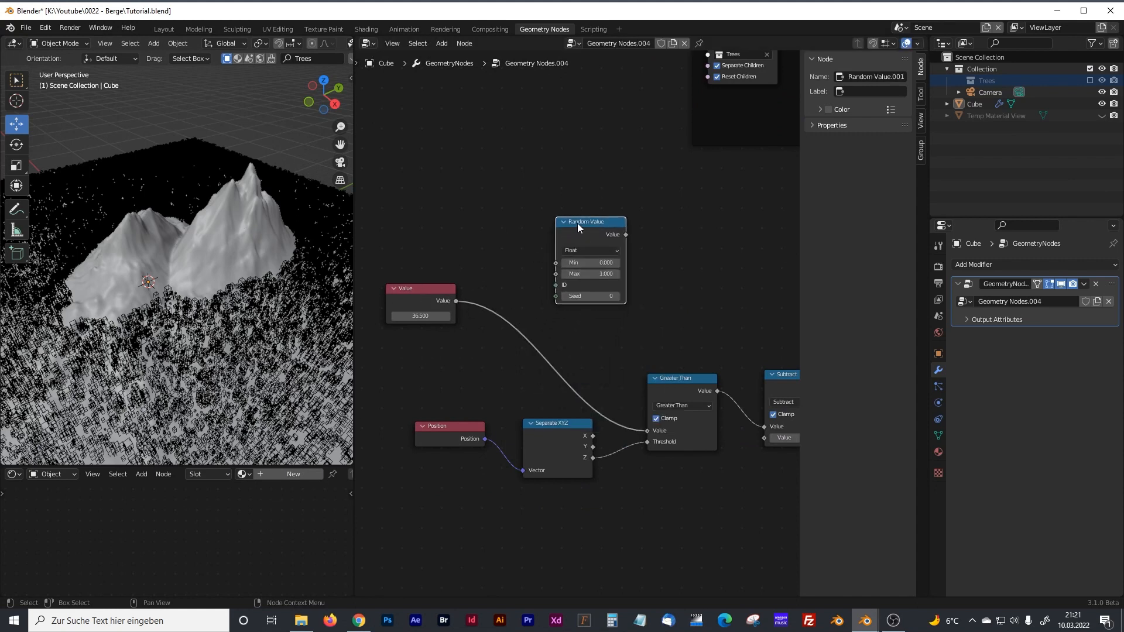
pyautogui.moveTo(577, 223); pyautogui.dragTo(561, 240)
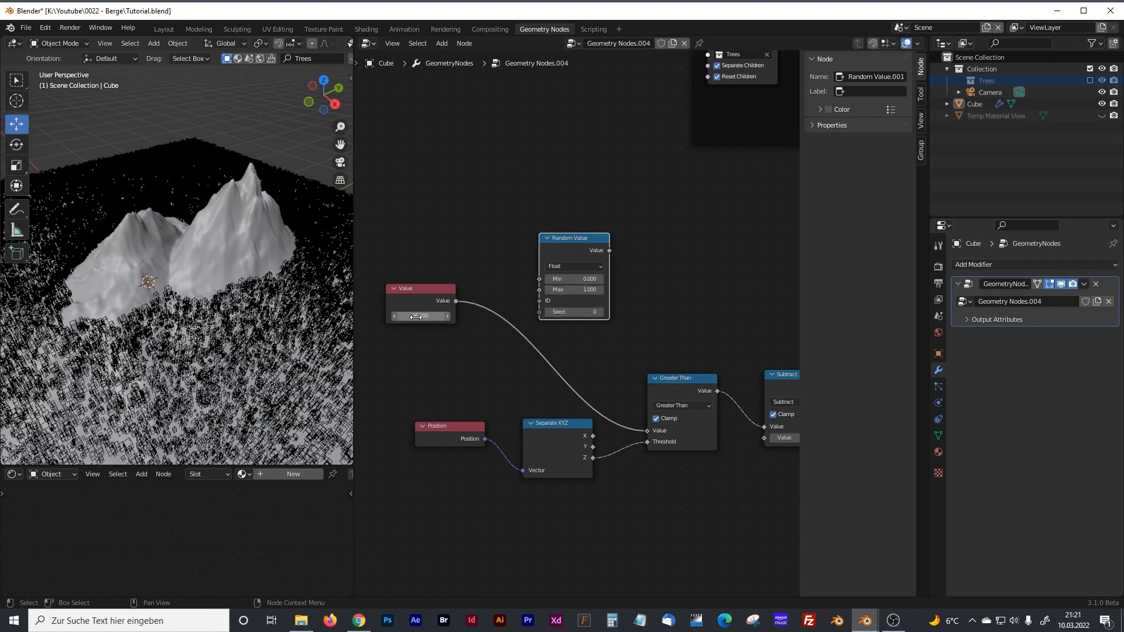
pyautogui.moveTo(571, 251); pyautogui.dragTo(541, 297)
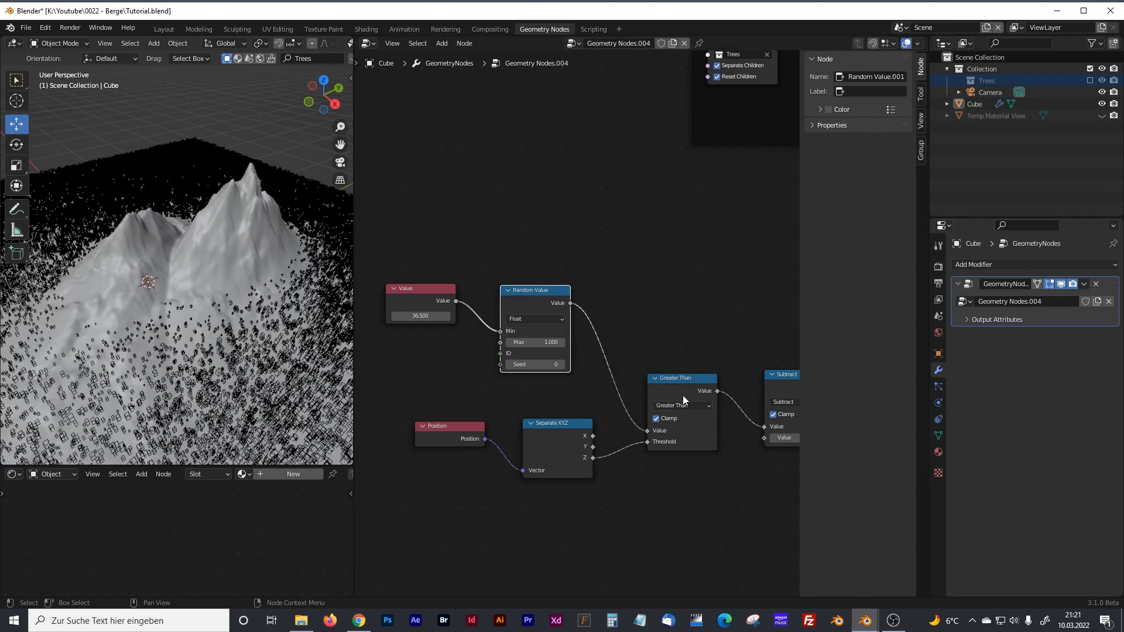
# Step: Set the tree line's Random Value Max to -1.4 and raise the height-limit Value to 60
pyautogui.moveTo(281, 345)
pyautogui.mouseDown(button='middle')
pyautogui.moveTo(220, 277)
pyautogui.moveTo(285, 356)
pyautogui.moveTo(263, 338)
pyautogui.moveTo(280, 342)
pyautogui.mouseUp(button='middle')
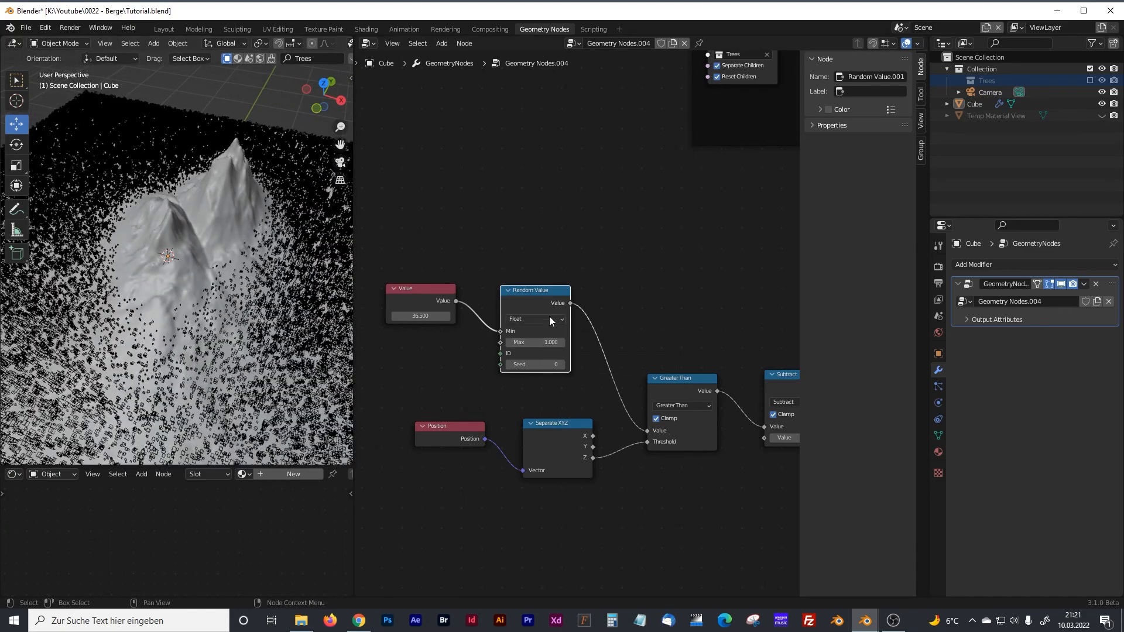
pyautogui.moveTo(551, 341)
pyautogui.mouseDown()
pyautogui.moveTo(625, 341)
pyautogui.moveTo(547, 341)
pyautogui.mouseUp()
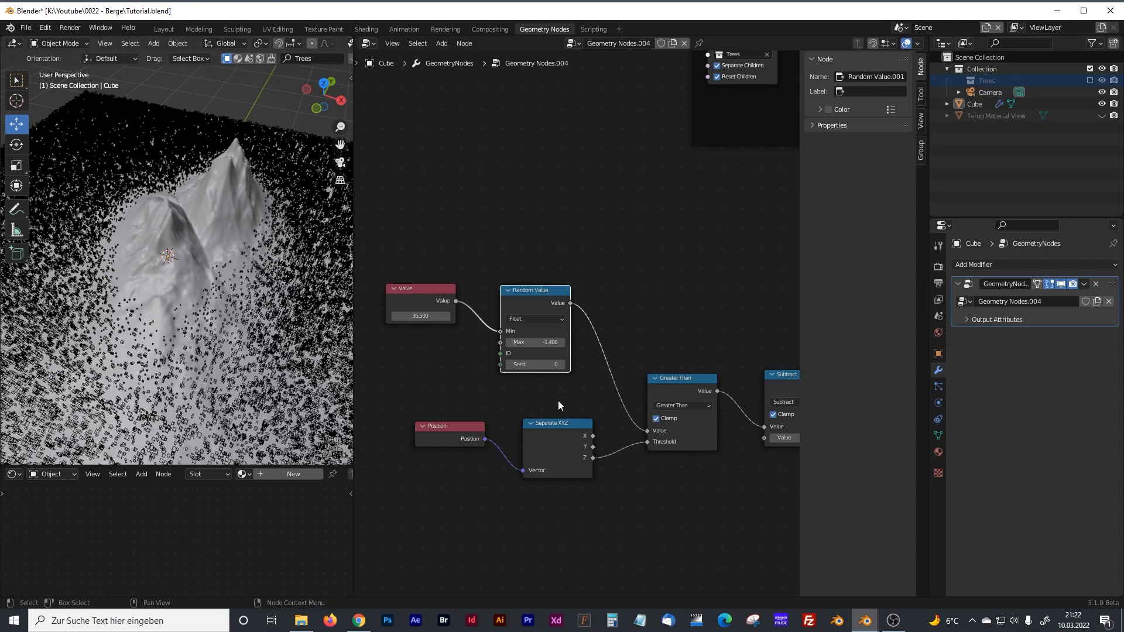
pyautogui.moveTo(420, 316); pyautogui.dragTo(558, 316)
pyautogui.moveTo(193, 281); pyautogui.dragTo(118, 192, button='middle')
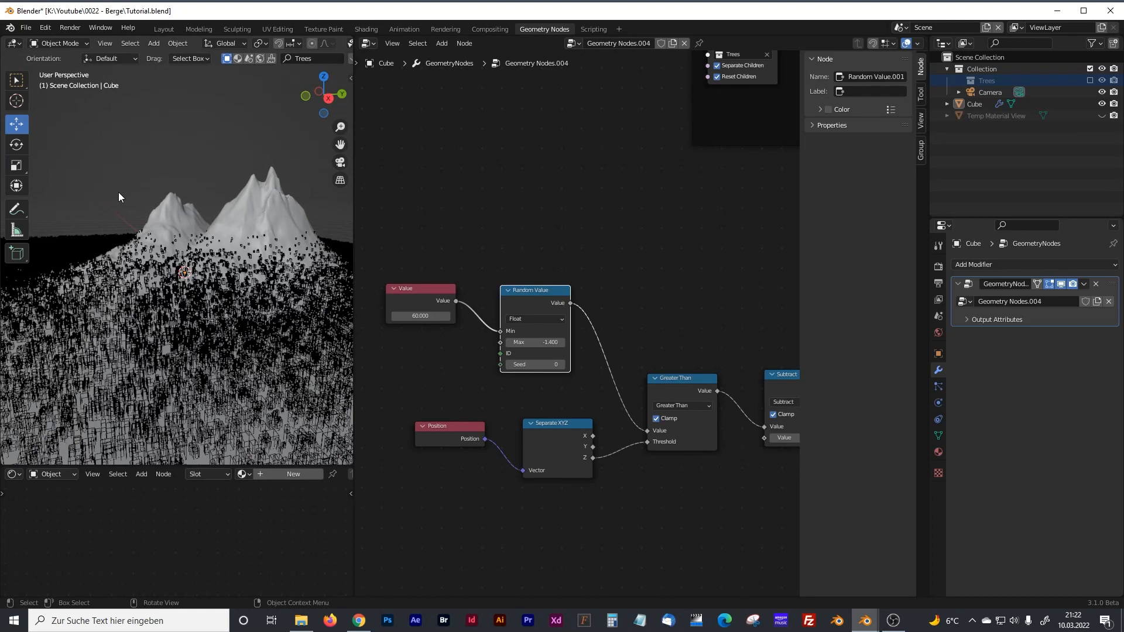
# Step: Frame the height-limit nodes from Value and Position through Map Range and label the frame Vegetation Border
pyautogui.scroll(-3, 589, 269)
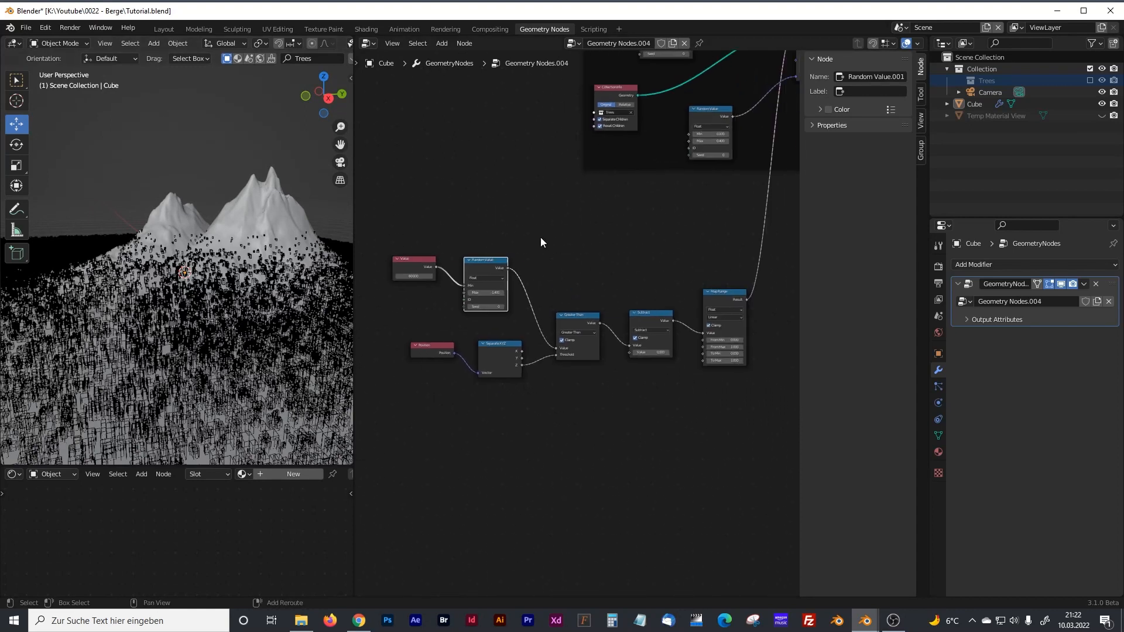
pyautogui.moveTo(382, 237); pyautogui.dragTo(755, 412)
pyautogui.hotkey('ctrl', 'j')
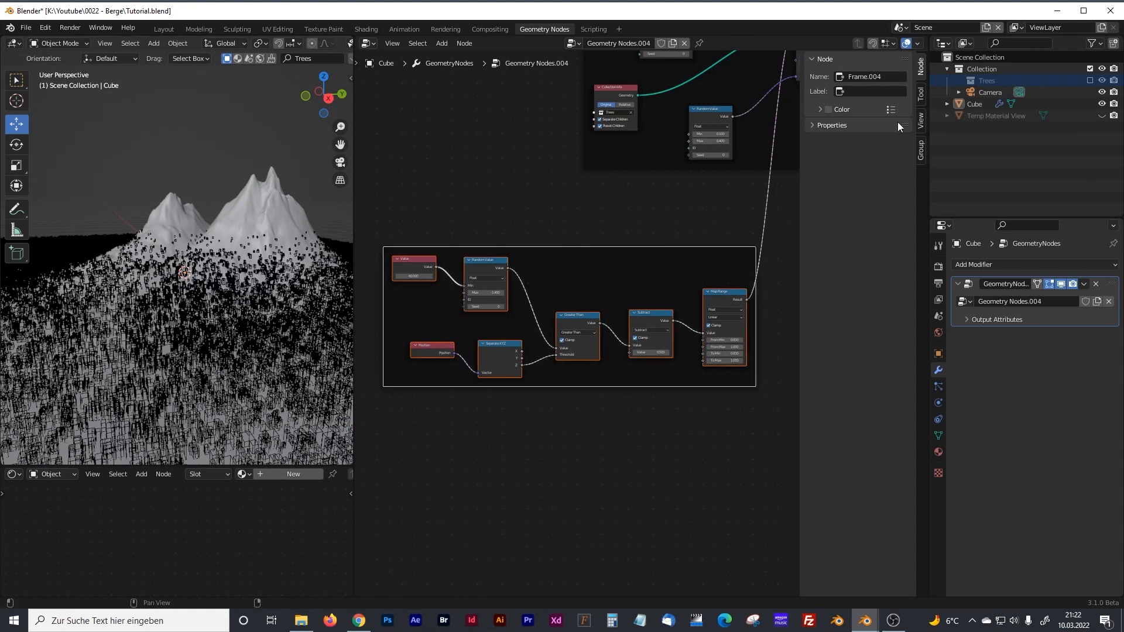
pyautogui.write('Vegetation Border')
pyautogui.press('Return')
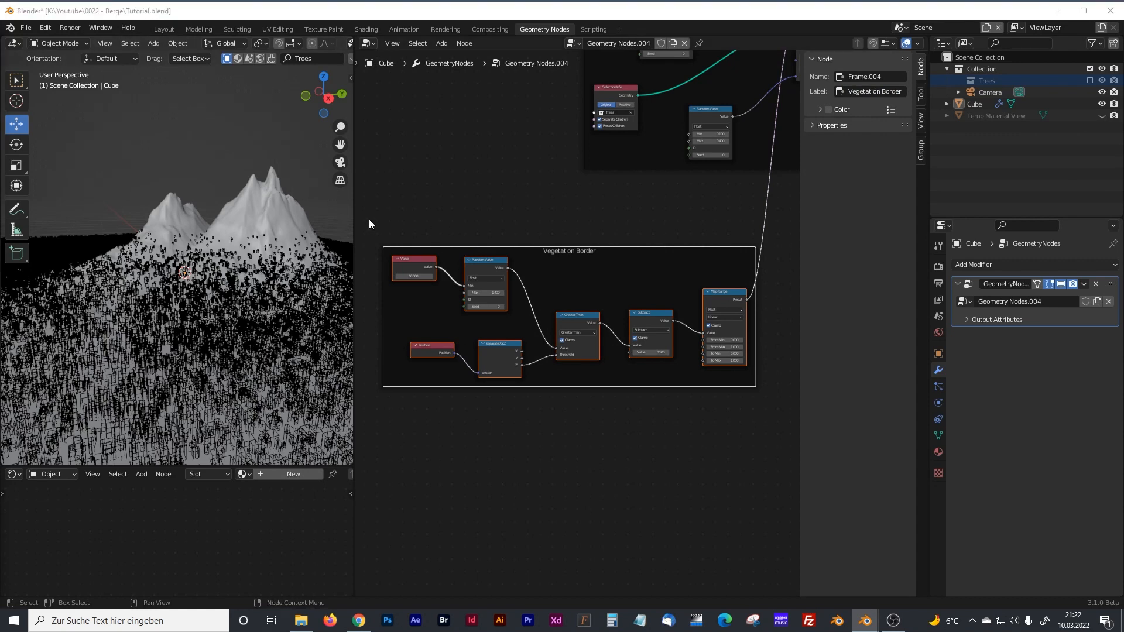
# Step: Make room inside the Trees frame by moving the scale's Random Value node lower and Collection Info farther from Instance on Points
pyautogui.moveTo(354, 221); pyautogui.dragTo(427, 97)
pyautogui.moveTo(279, 228); pyautogui.dragTo(258, 249, button='middle')
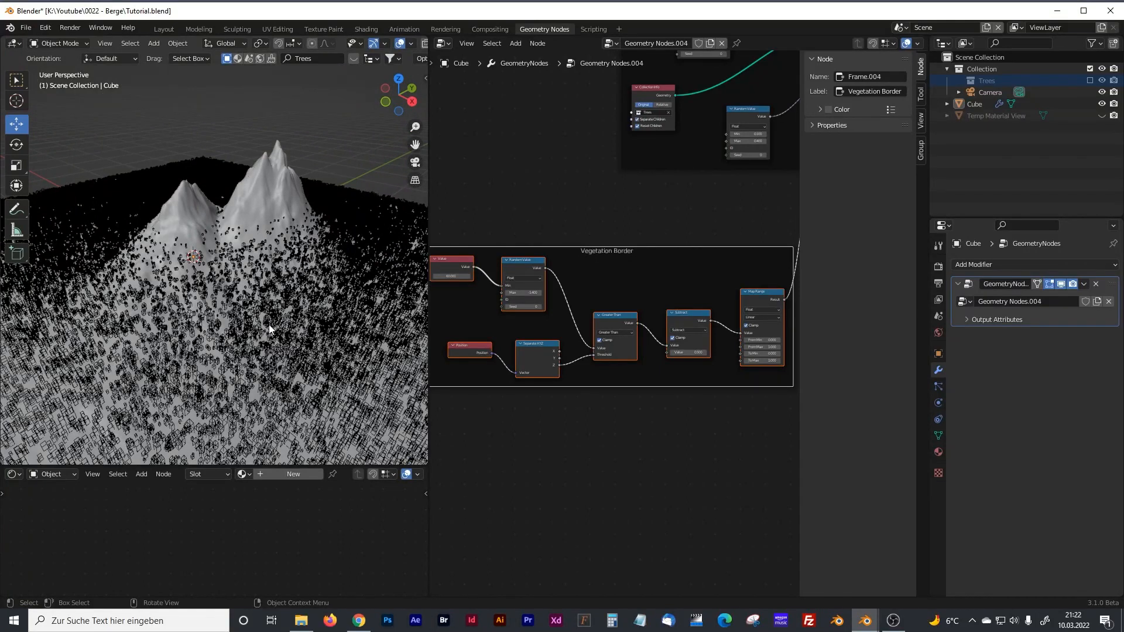
pyautogui.moveTo(269, 325); pyautogui.dragTo(251, 325, button='middle')
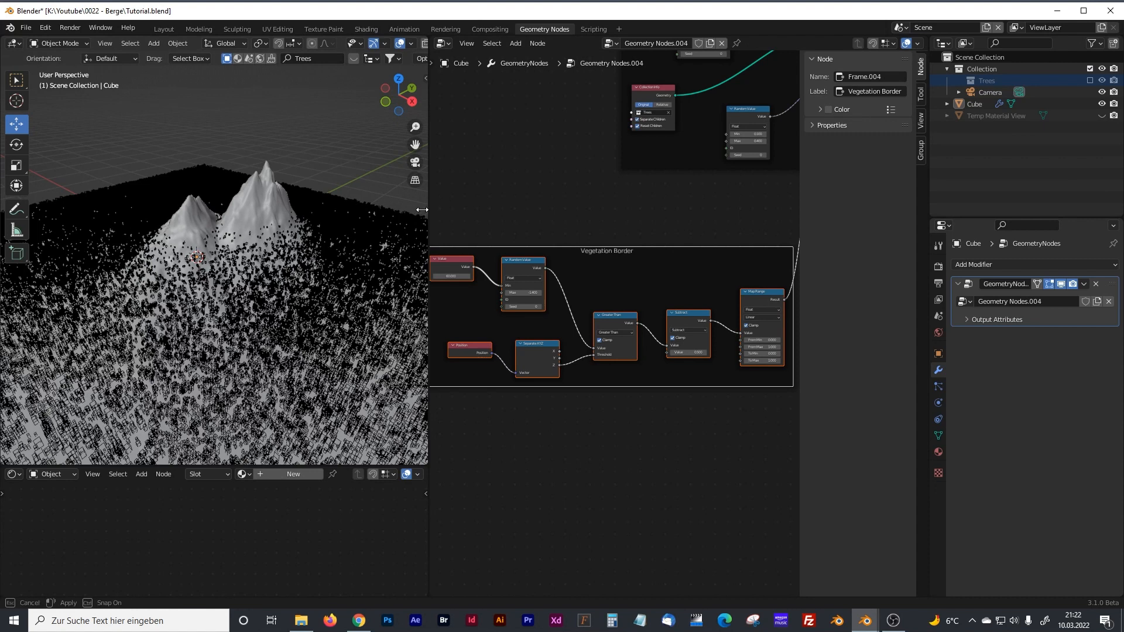
pyautogui.moveTo(429, 213); pyautogui.dragTo(352, 216)
pyautogui.moveTo(465, 194); pyautogui.dragTo(391, 401, button='middle')
pyautogui.scroll(3, 469, 328)
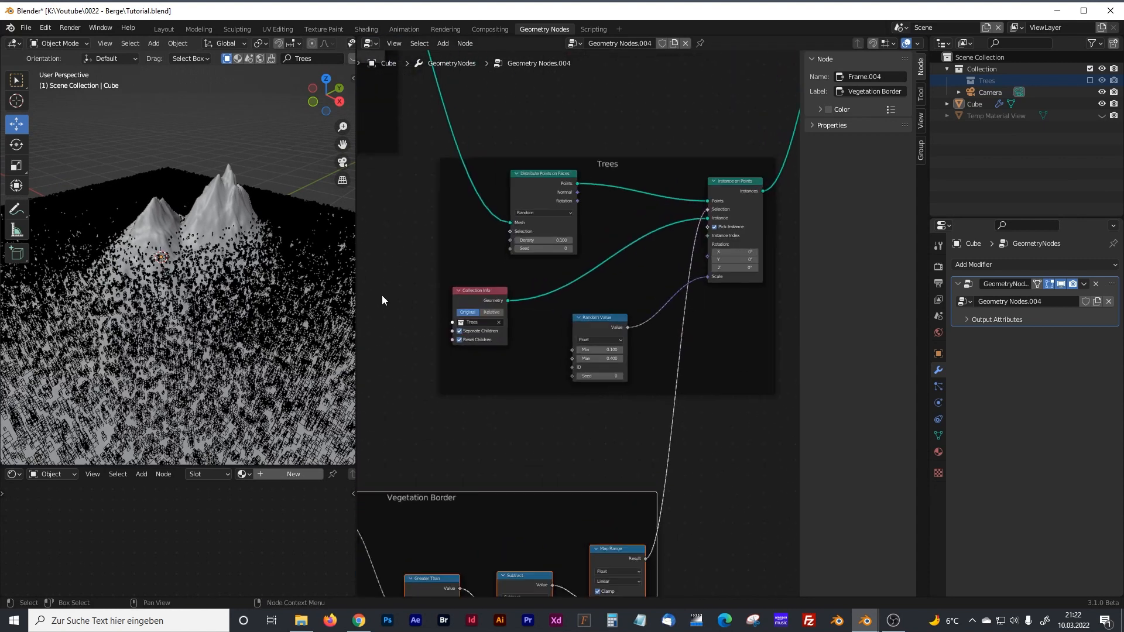
pyautogui.moveTo(355, 287); pyautogui.dragTo(275, 284)
pyautogui.moveTo(585, 317); pyautogui.dragTo(595, 382)
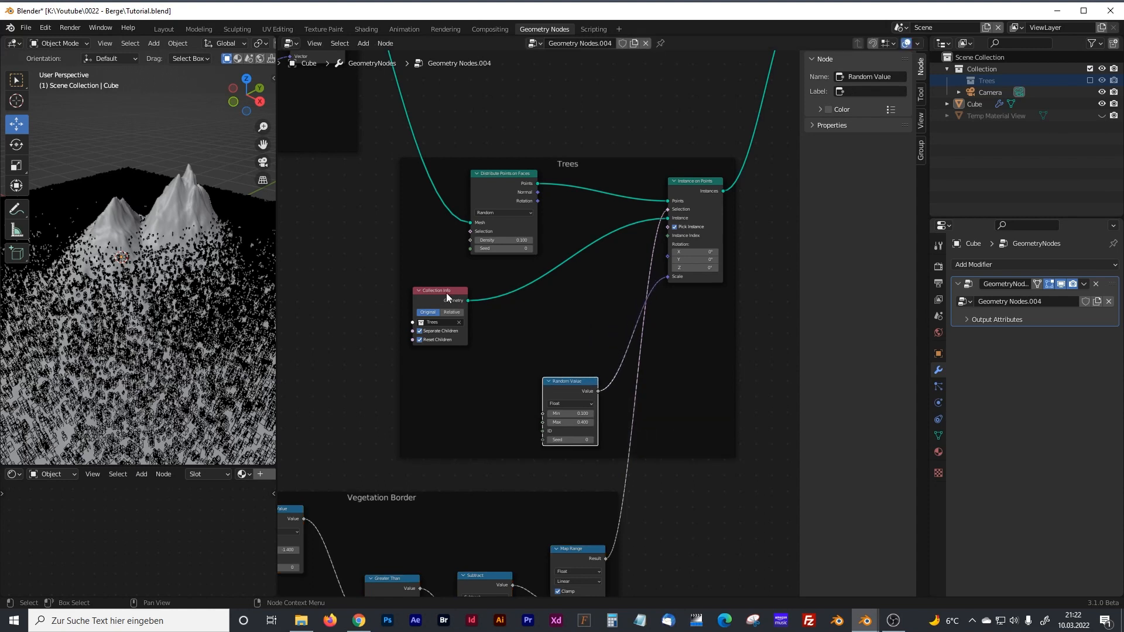
pyautogui.moveTo(446, 293); pyautogui.dragTo(400, 296)
# Step: Add a second Random Value node between Collection Info and the scale's Random Value, and set its data type to Vector
pyautogui.hotkey('shift', 'a')
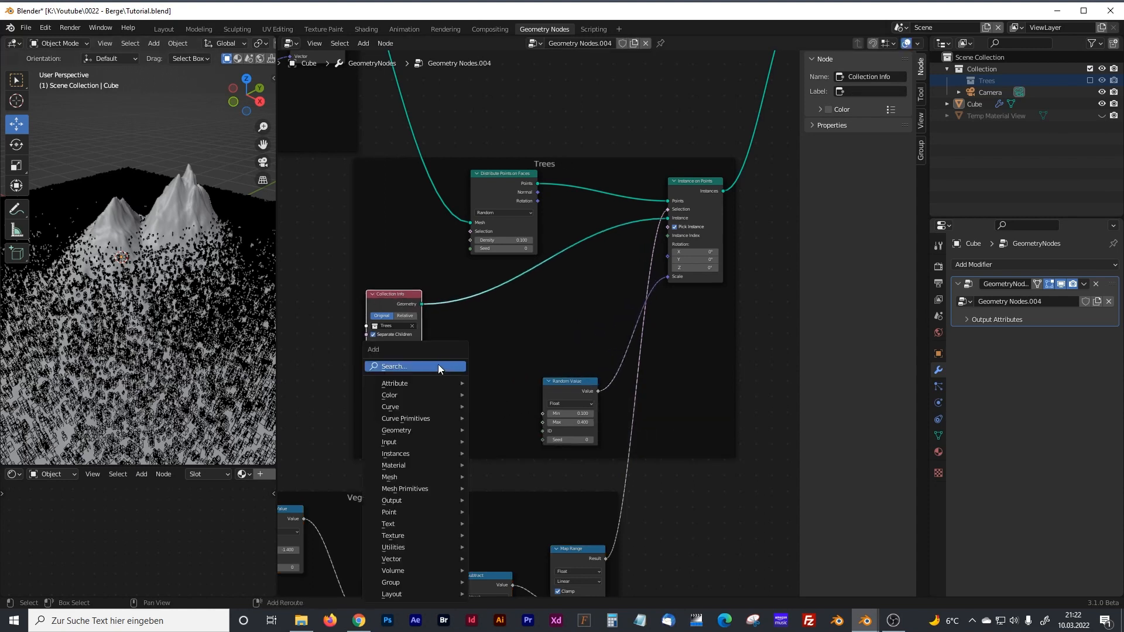
pyautogui.click(439, 365)
pyautogui.write('rand')
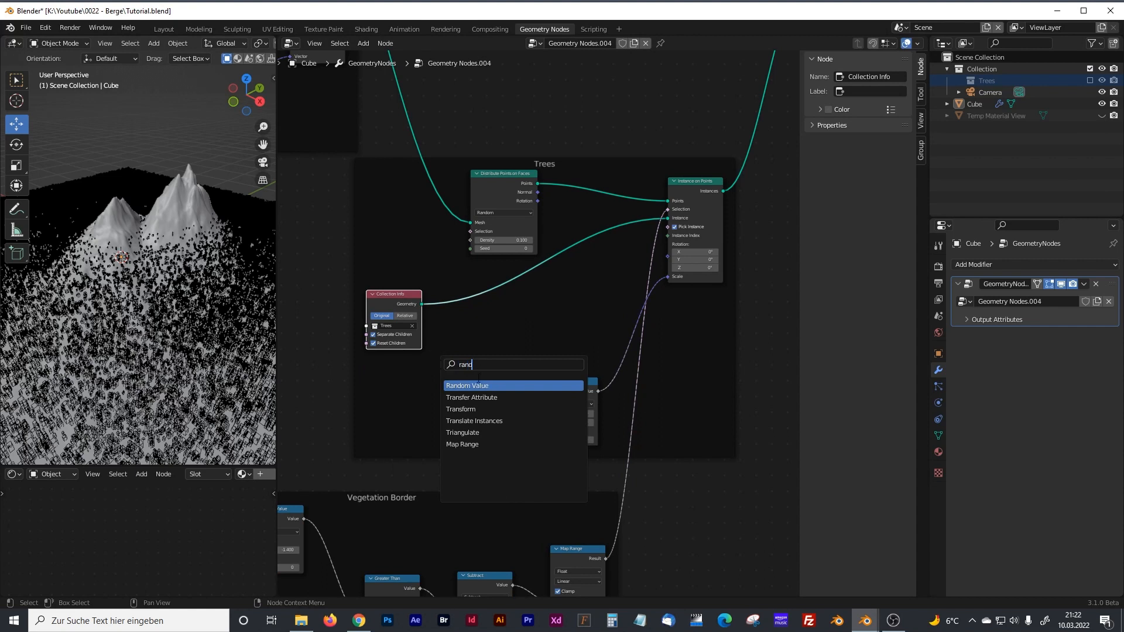
pyautogui.moveTo(503, 332); pyautogui.dragTo(503, 331)
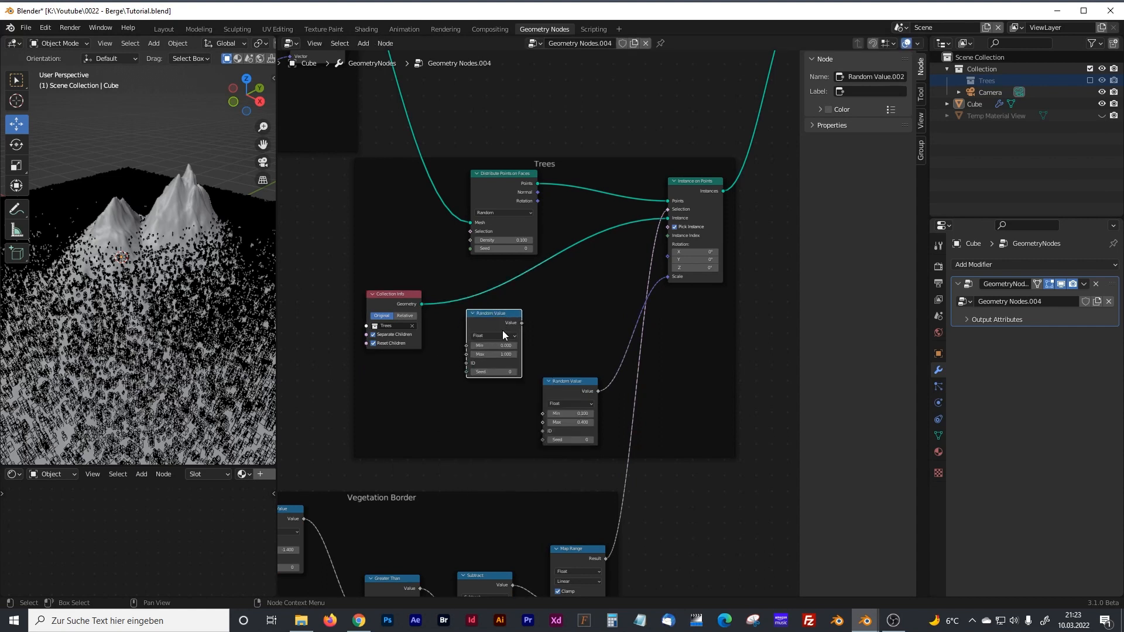
pyautogui.scroll(2, 492, 338)
pyautogui.click(476, 341)
pyautogui.click(459, 380)
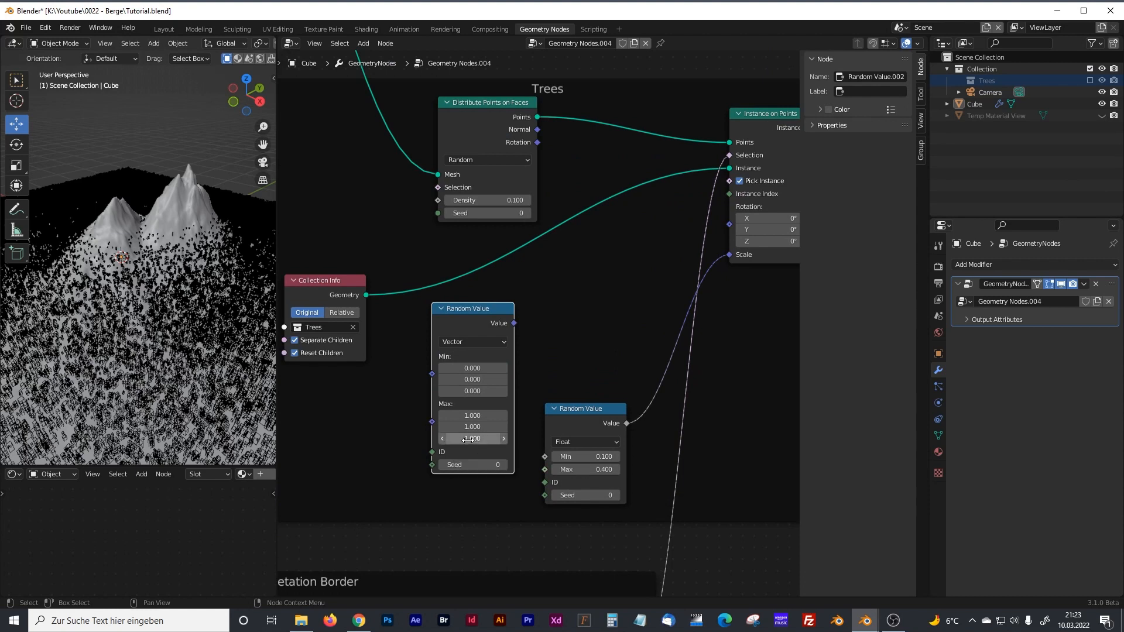
# Step: Set the vector Random Value's Max to 0, 0 and tau, limiting the random rotation to a full turn around Z
pyautogui.click(473, 415)
pyautogui.write('0')
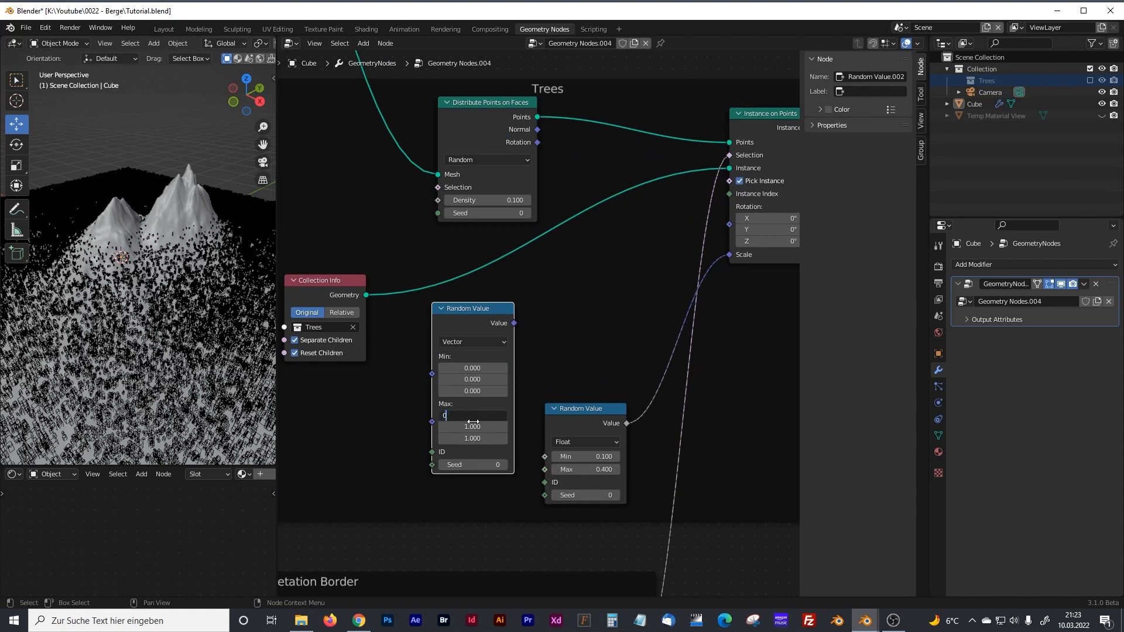
pyautogui.press('Return')
pyautogui.click(473, 426)
pyautogui.write('0')
pyautogui.press('Return')
pyautogui.click(474, 438)
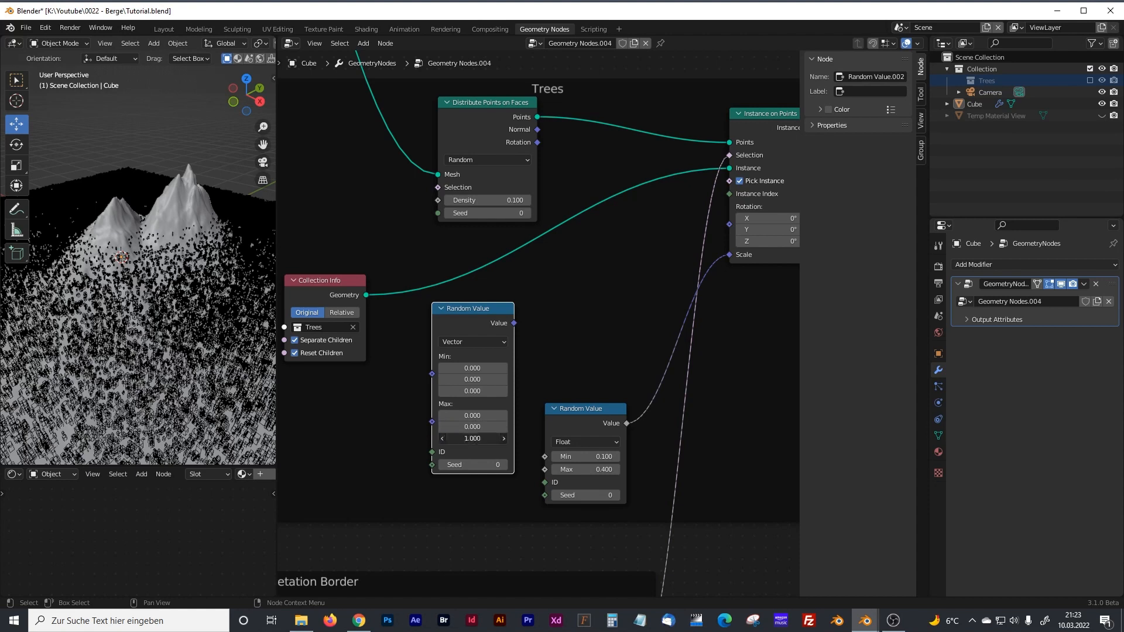
pyautogui.write('tau')
pyautogui.write('*')
pyautogui.write('2')
pyautogui.press('BackSpace')
pyautogui.press('BackSpace')
pyautogui.press('Return')
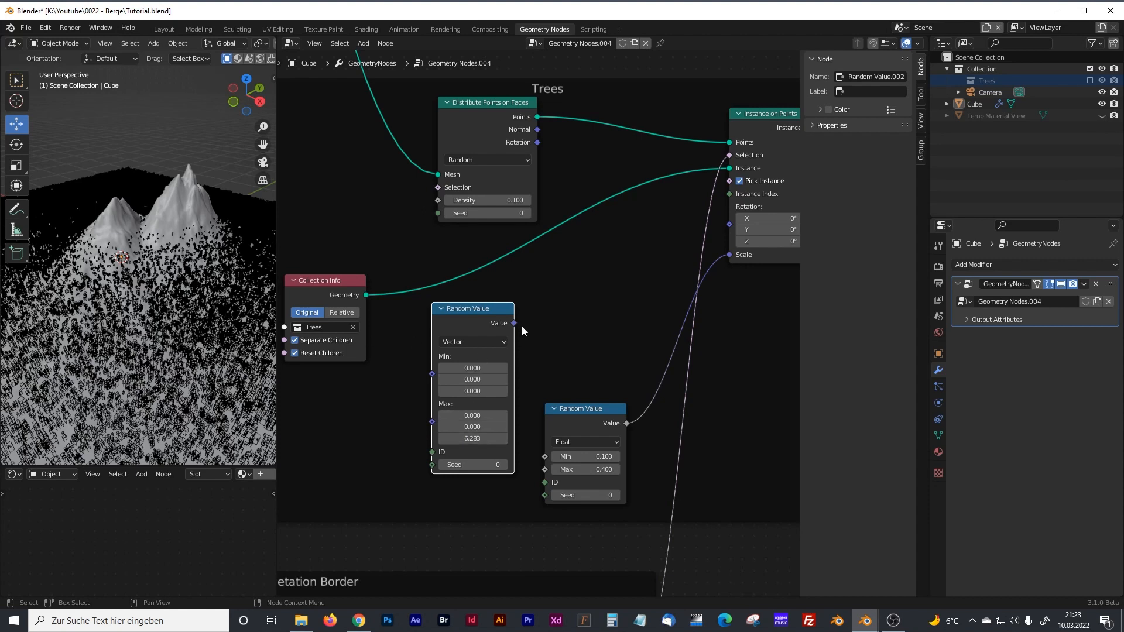
# Step: Connect the vector Random Value to Instance on Points' Rotation and examine the rotated trees up close
pyautogui.moveTo(514, 323); pyautogui.dragTo(641, 297)
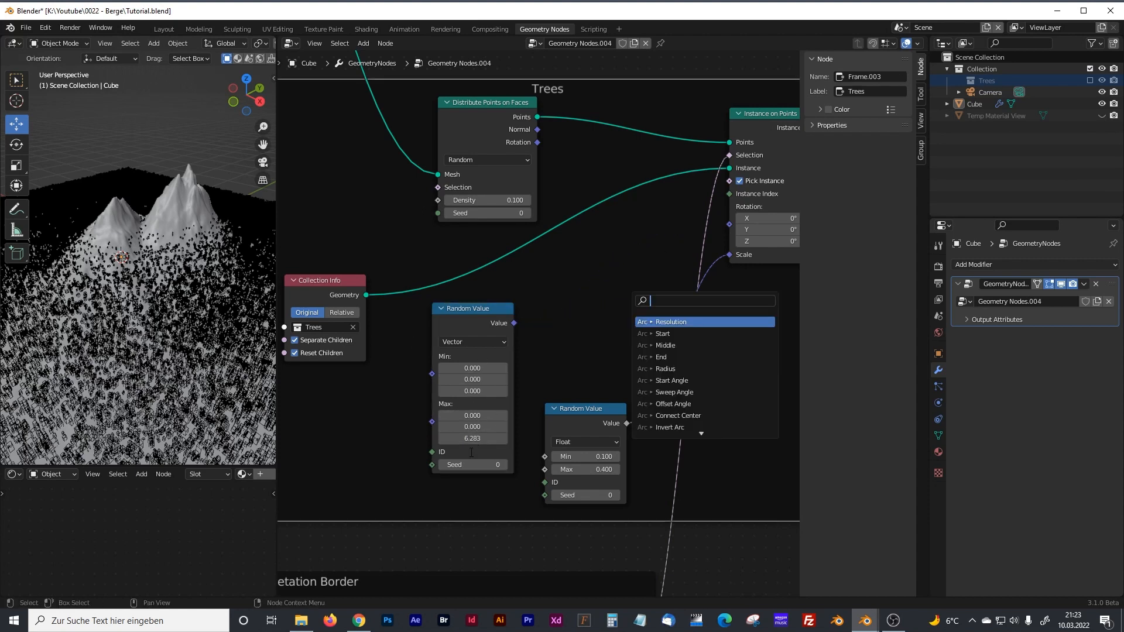
pyautogui.click(472, 439)
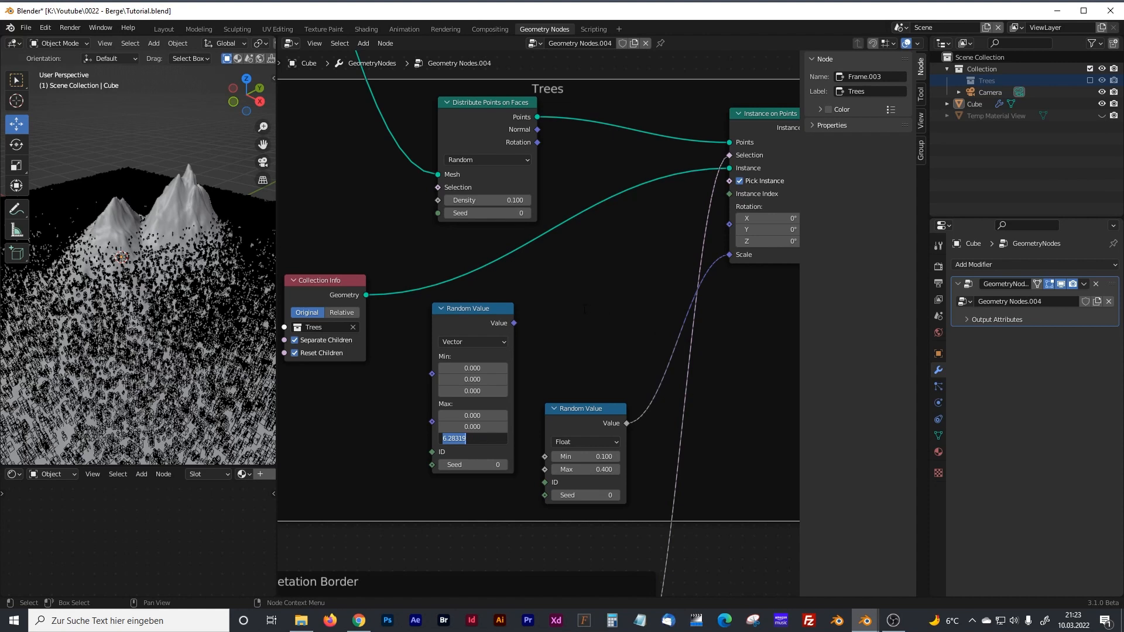
pyautogui.press('Return')
pyautogui.moveTo(514, 322); pyautogui.dragTo(727, 223)
pyautogui.scroll(5, 140, 351)
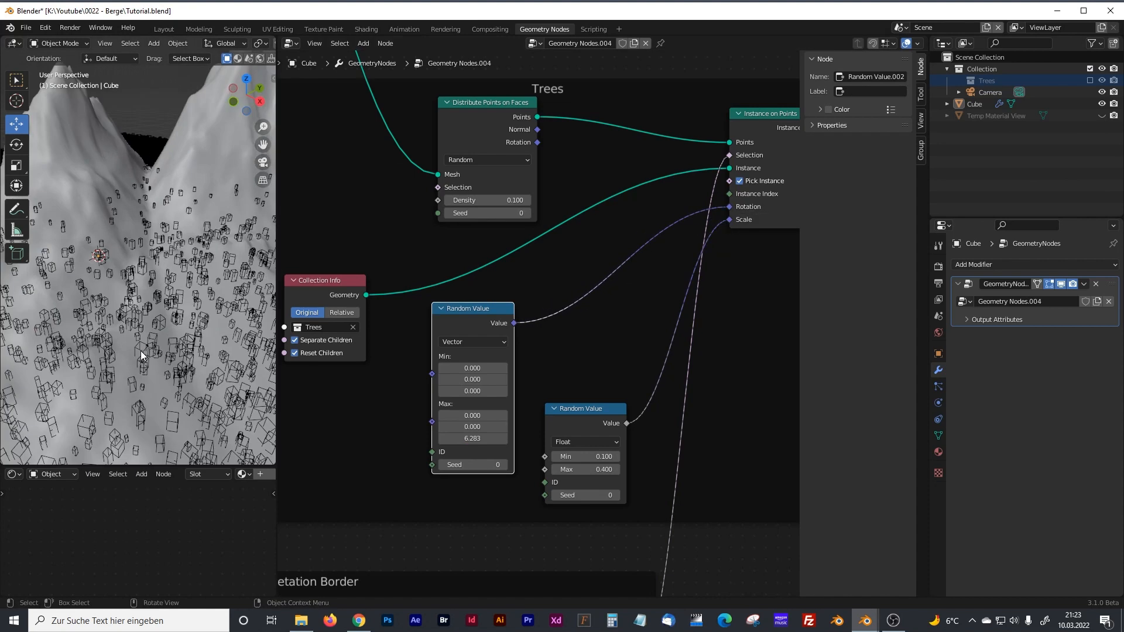
pyautogui.moveTo(142, 353); pyautogui.dragTo(208, 351, button='middle')
# Step: Tidy the Trees frame by placing Collection Info beside the vector Random Value and moving both lower
pyautogui.moveTo(345, 292); pyautogui.dragTo(382, 405)
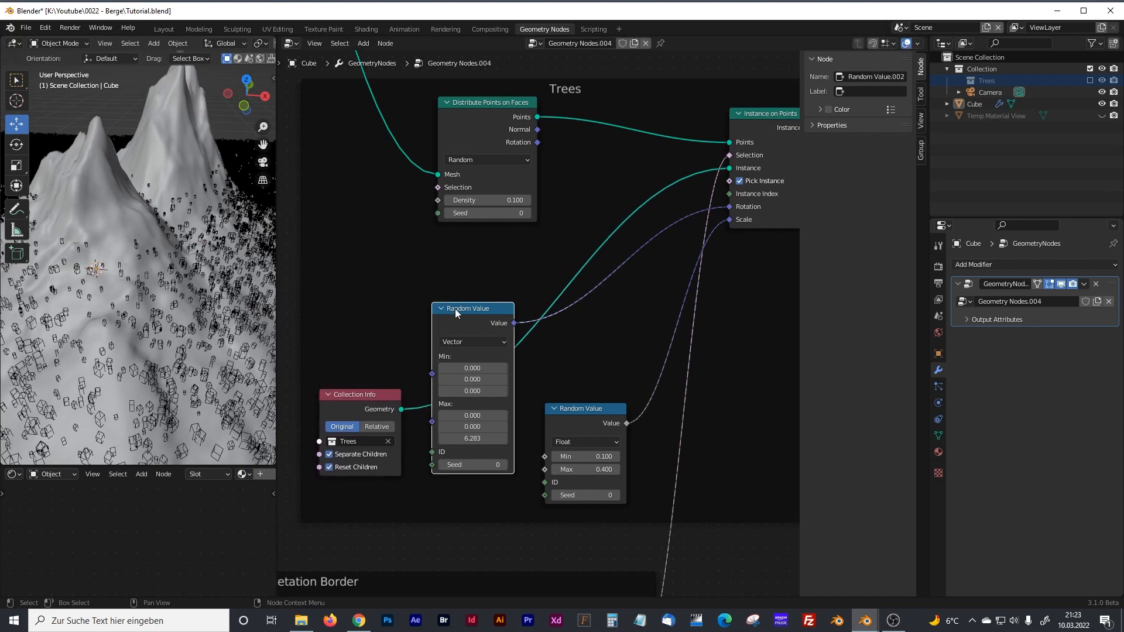
pyautogui.moveTo(455, 312); pyautogui.dragTo(465, 337)
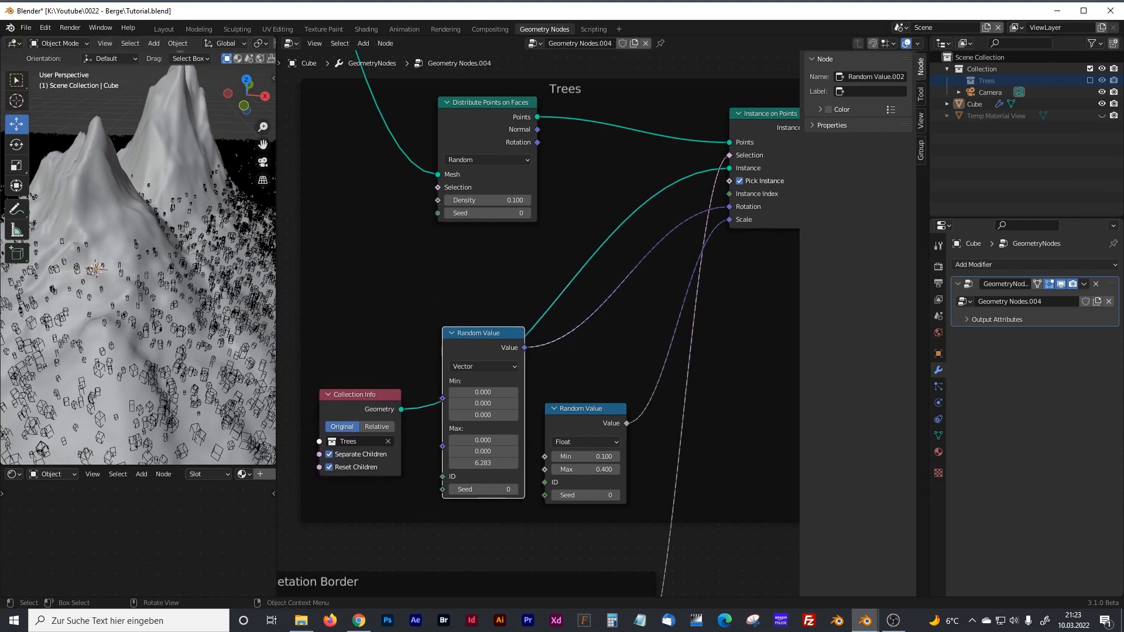
pyautogui.scroll(-8, 155, 287)
pyautogui.moveTo(155, 287); pyautogui.dragTo(218, 310, button='middle')
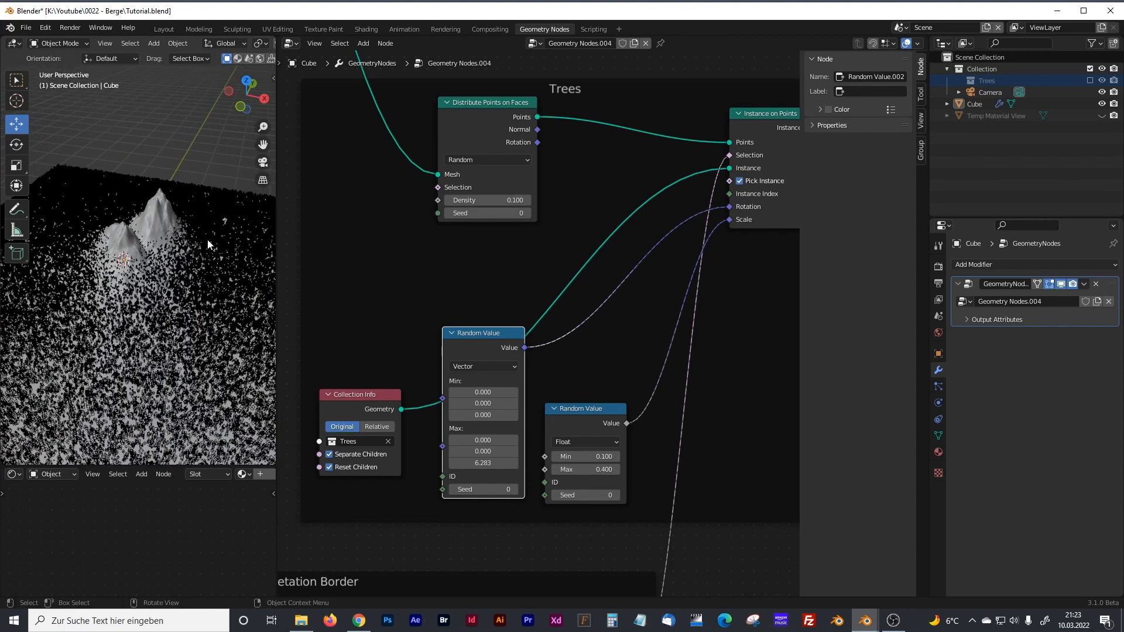
pyautogui.moveTo(275, 270); pyautogui.dragTo(246, 276)
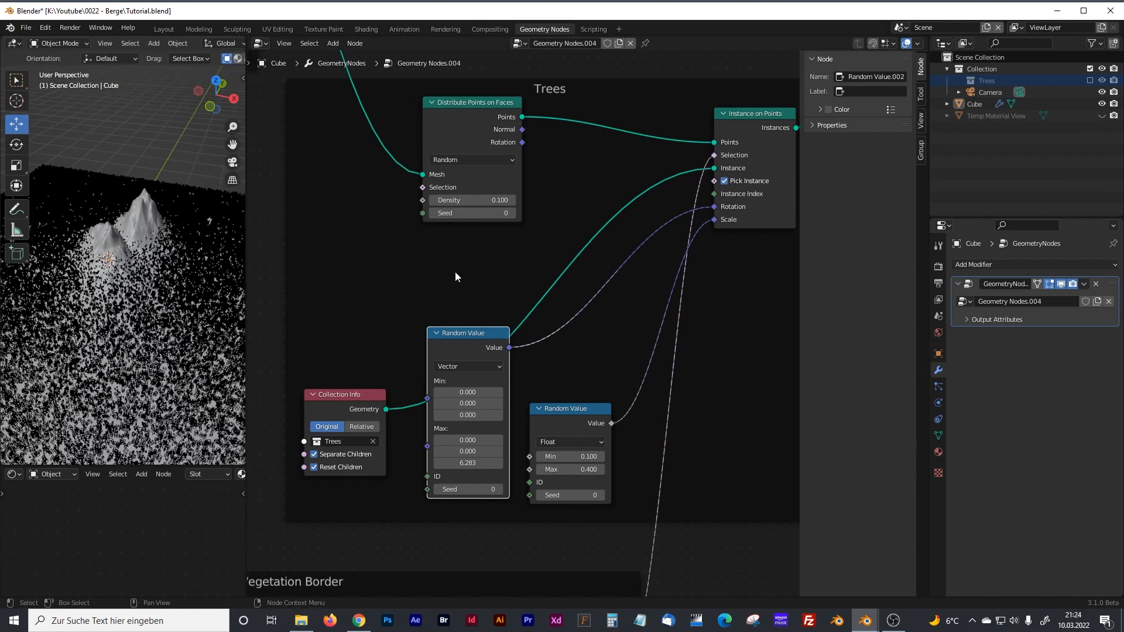
pyautogui.moveTo(461, 321); pyautogui.dragTo(464, 328)
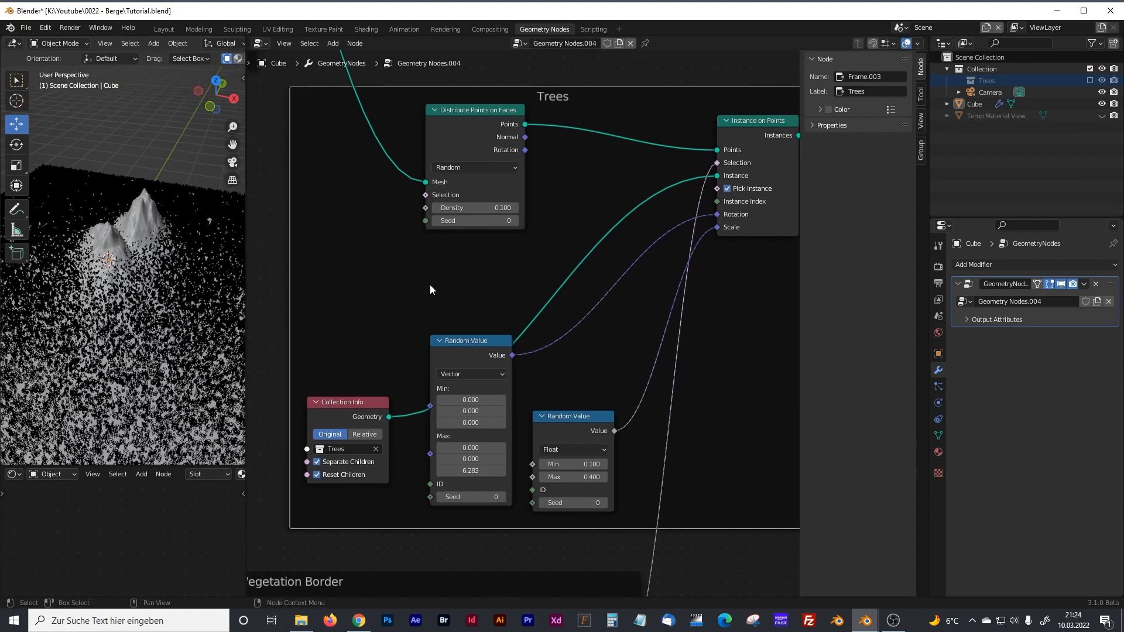
# Step: Add a Noise Texture node to the Trees frame and place it well ahead of Distribute Points on Faces
pyautogui.moveTo(429, 290); pyautogui.dragTo(514, 264, button='middle')
pyautogui.hotkey('shift', 'a')
pyautogui.click(410, 255)
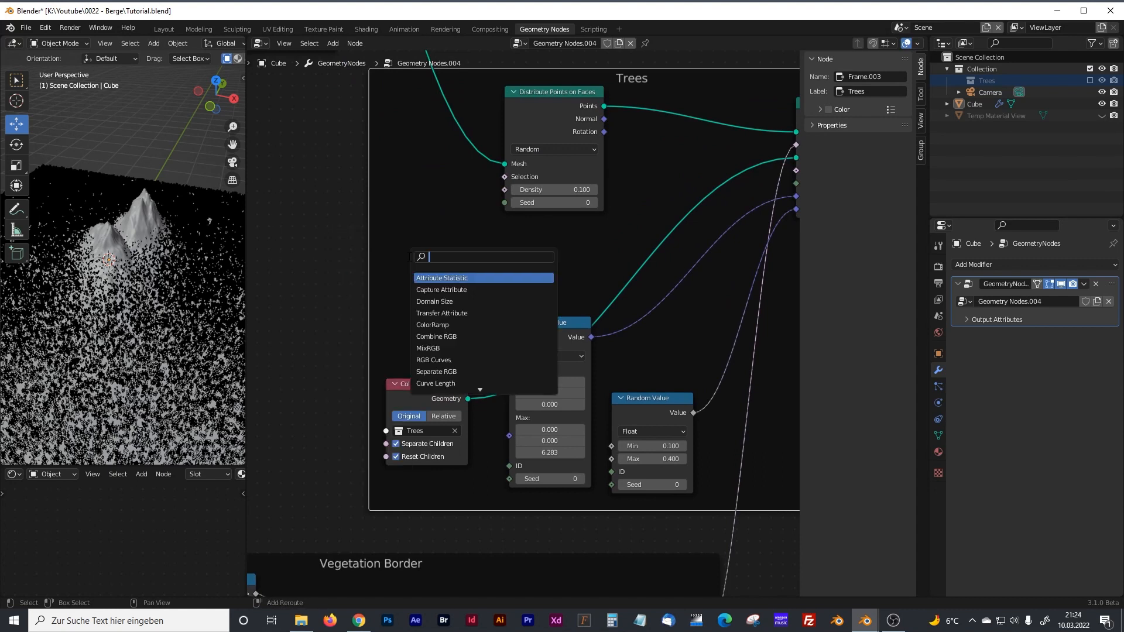
pyautogui.write('noise')
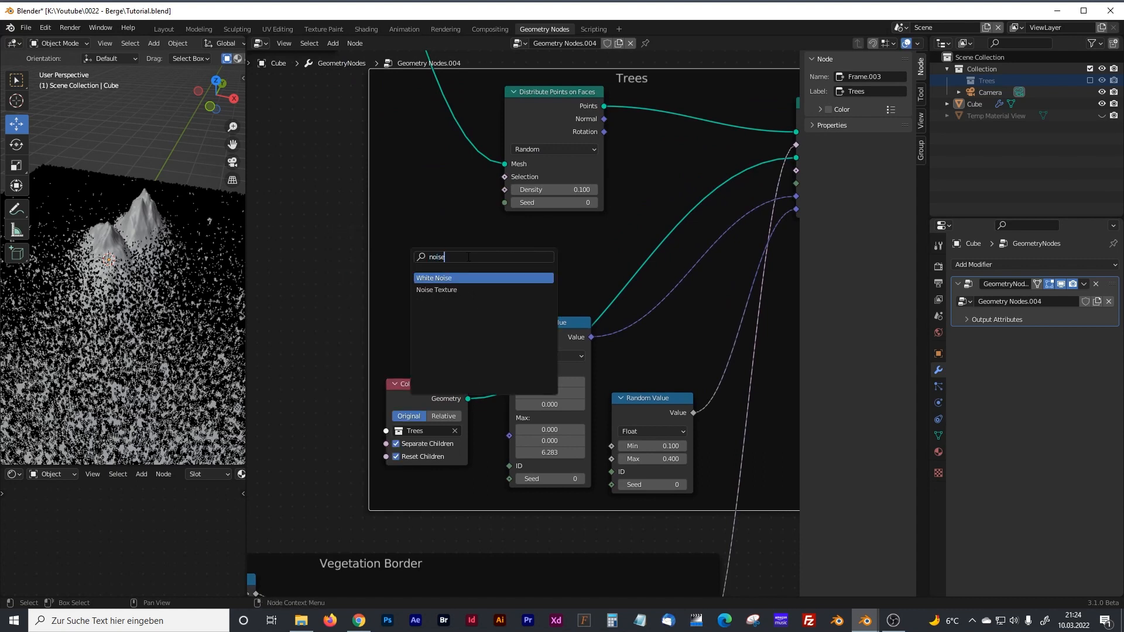
pyautogui.click(436, 290)
pyautogui.click(421, 245)
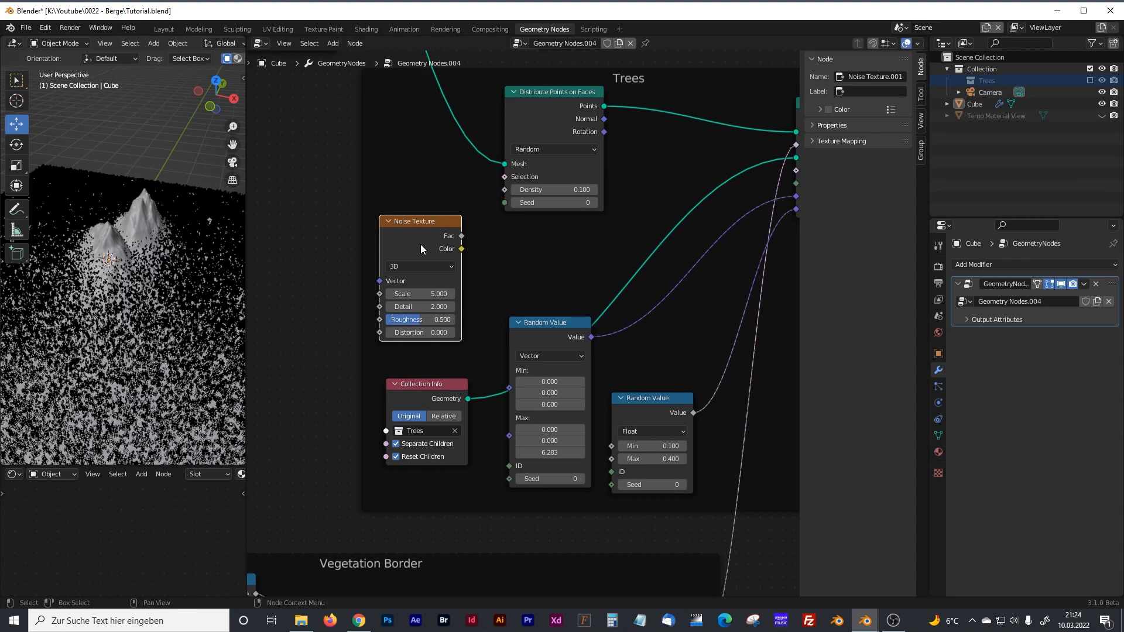
pyautogui.moveTo(429, 221); pyautogui.dragTo(356, 218)
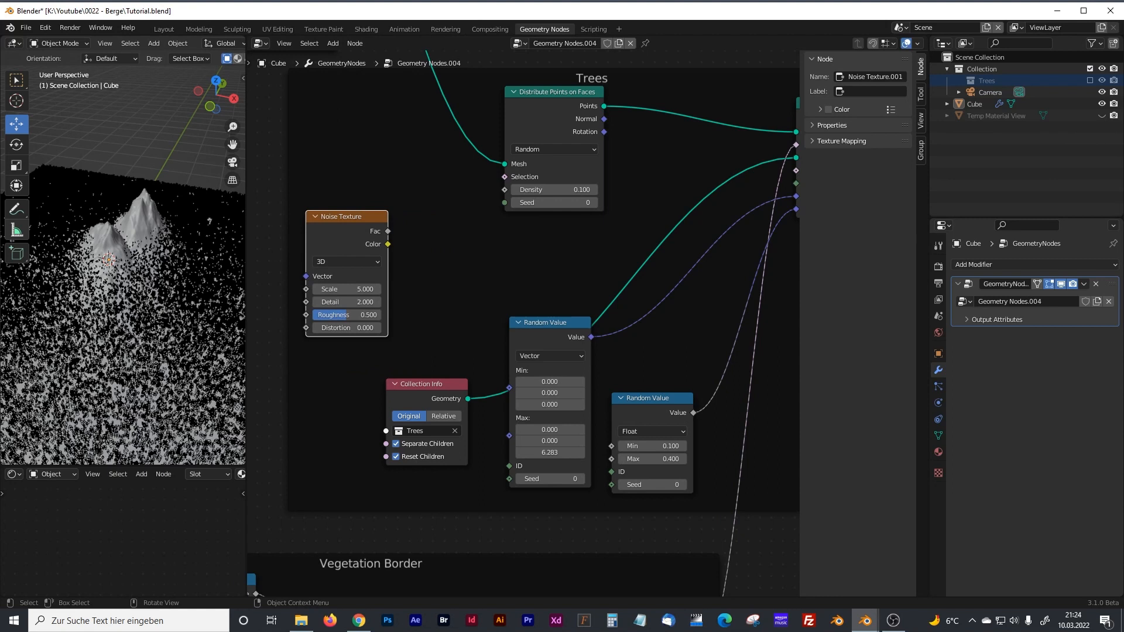
pyautogui.moveTo(359, 218); pyautogui.dragTo(307, 211)
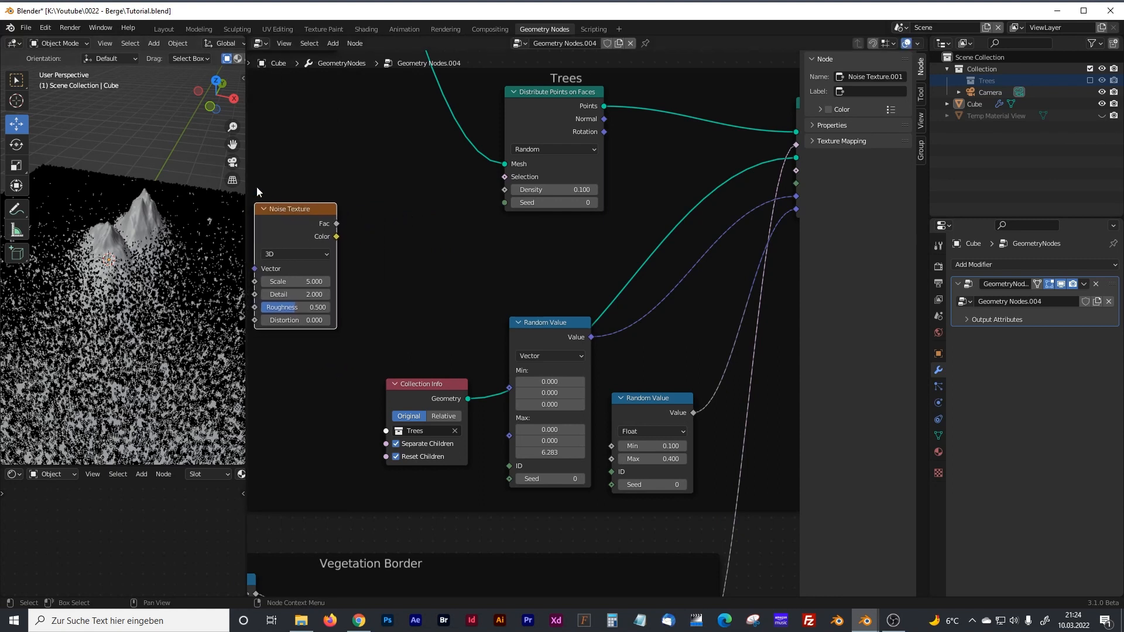
# Step: Add a ColorRamp node to the Trees frame, between the Noise Texture and Distribute Points on Faces
pyautogui.moveTo(247, 186); pyautogui.dragTo(129, 187)
pyautogui.moveTo(248, 211); pyautogui.dragTo(241, 208)
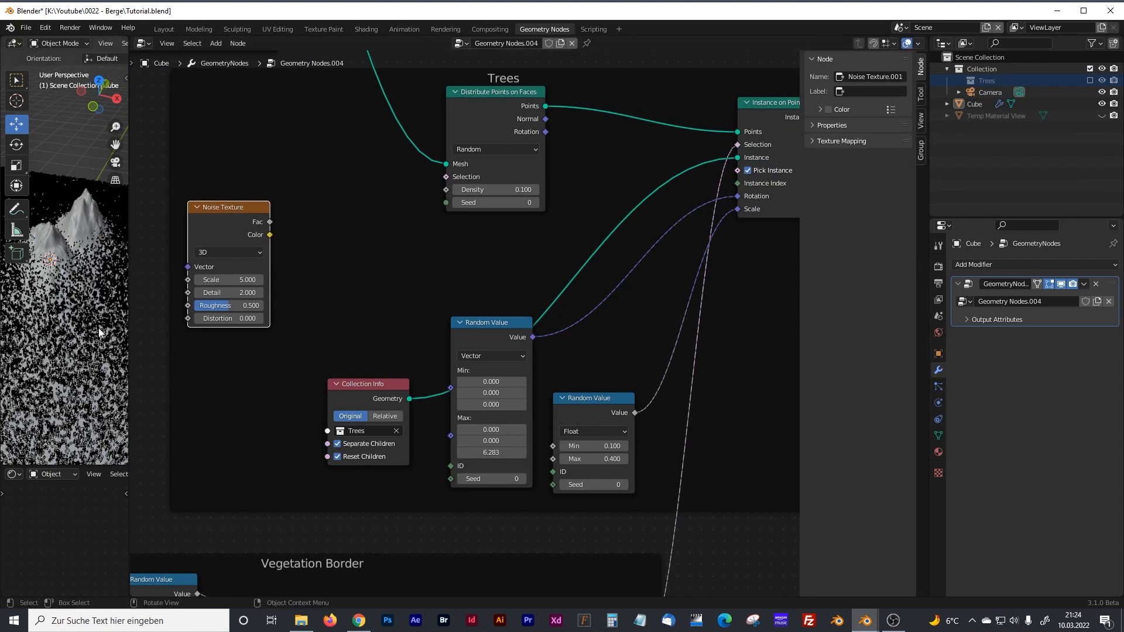
pyautogui.hotkey('shift', 'a')
pyautogui.click(349, 280)
pyautogui.write('color')
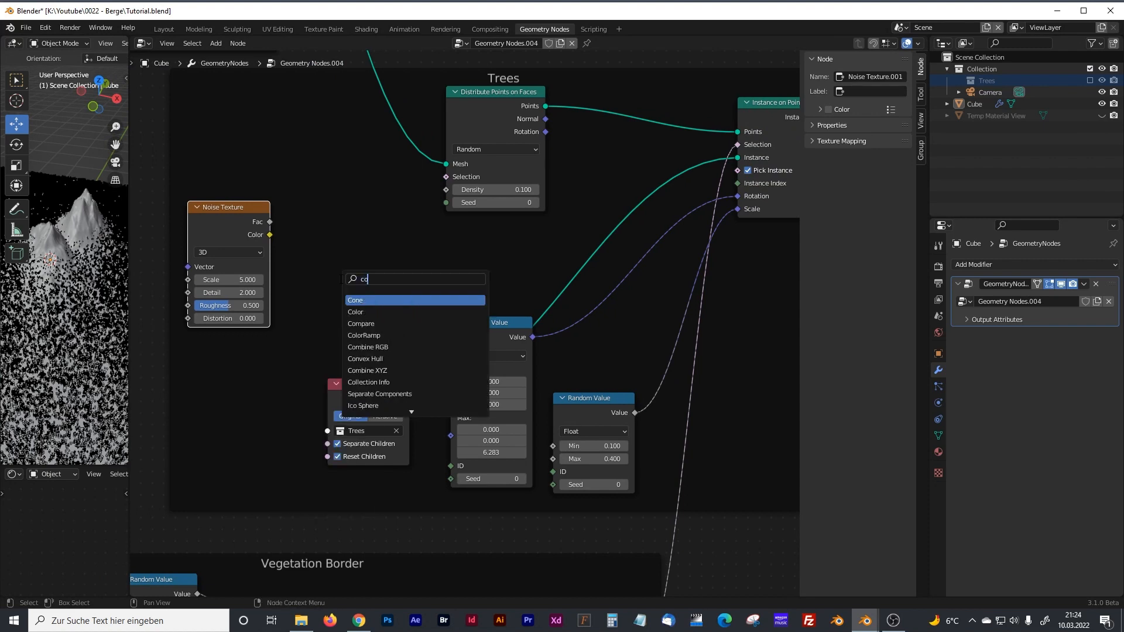
pyautogui.press('Down')
pyautogui.press('Return')
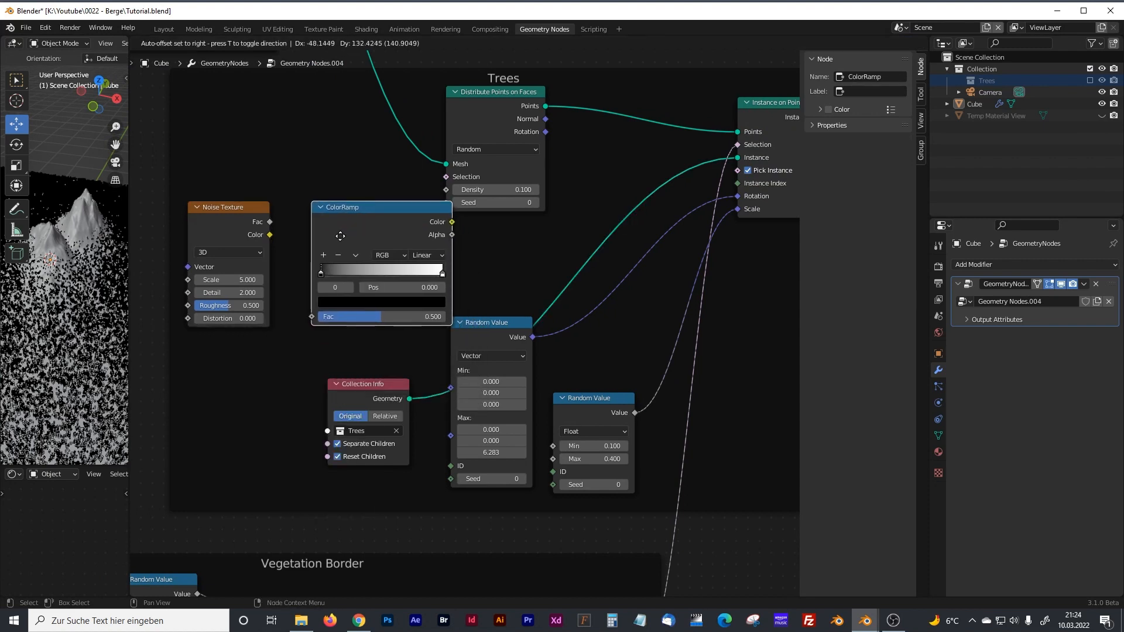
pyautogui.click(328, 252)
# Step: Connect the Noise Texture's Fac to the ColorRamp's Fac and the ColorRamp's Color to Distribute Points on Faces' Selection
pyautogui.moveTo(270, 222); pyautogui.dragTo(294, 327)
pyautogui.moveTo(351, 225); pyautogui.dragTo(282, 210)
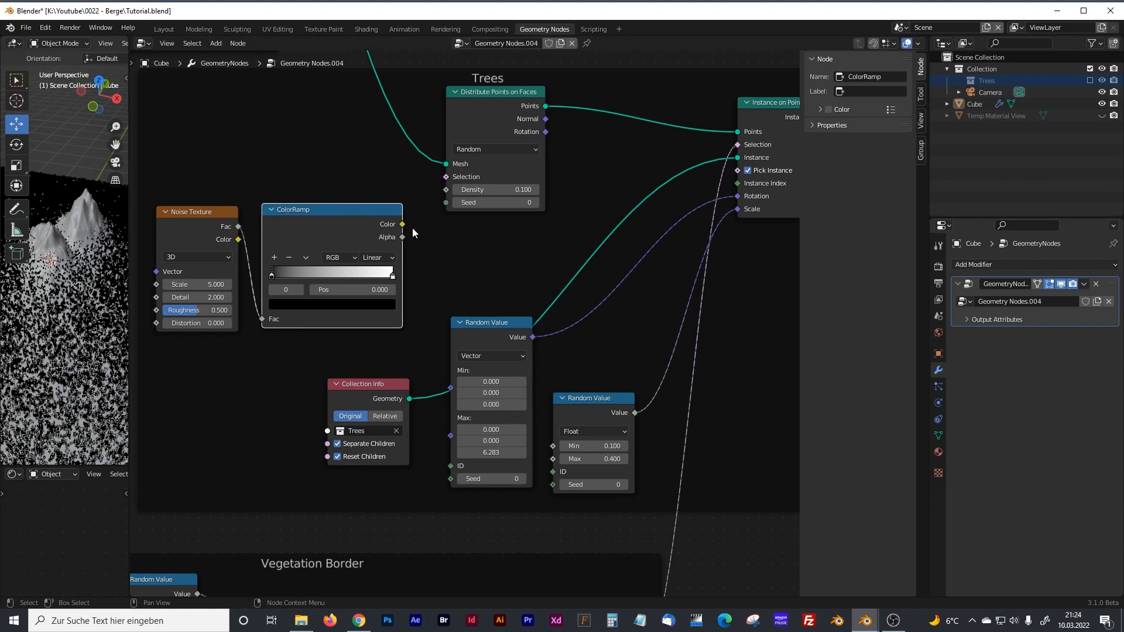
pyautogui.moveTo(402, 224); pyautogui.dragTo(445, 178)
# Step: Set the Trees noise Scale to 0.1 and move the ColorRamp's black stop to about 0.459
pyautogui.moveTo(129, 178); pyautogui.dragTo(301, 178)
pyautogui.keyDown('shift'); pyautogui.moveTo(353, 178); pyautogui.dragTo(549, 167, button='middle'); pyautogui.keyUp('shift')
pyautogui.scroll(2, 528, 238)
pyautogui.doubleClick(475, 258)
pyautogui.write('0.1')
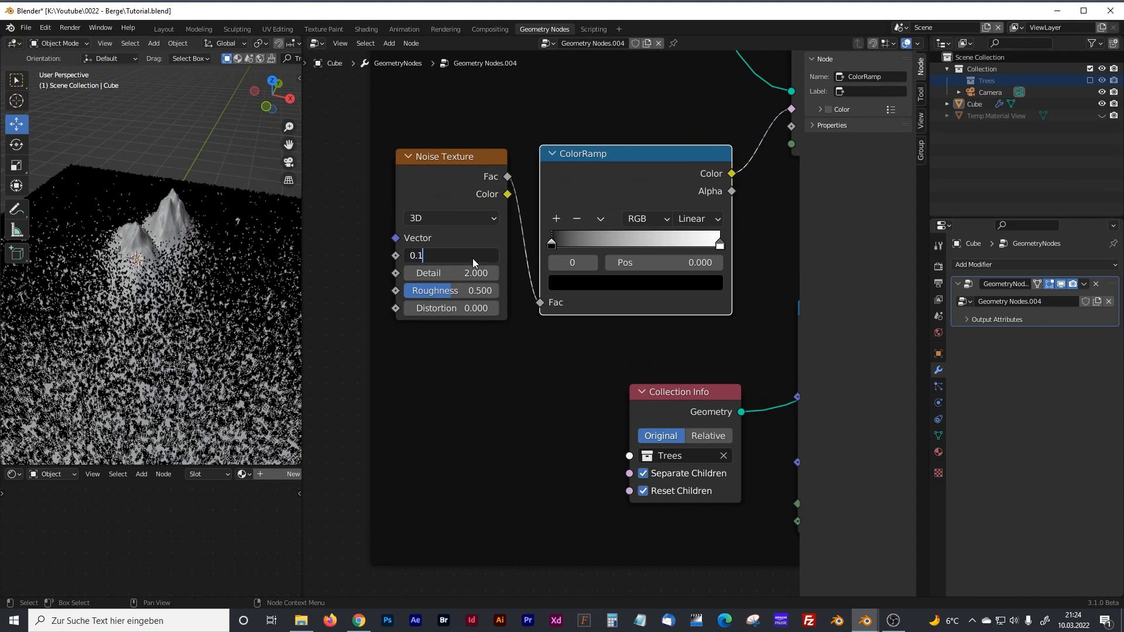
pyautogui.press('Return')
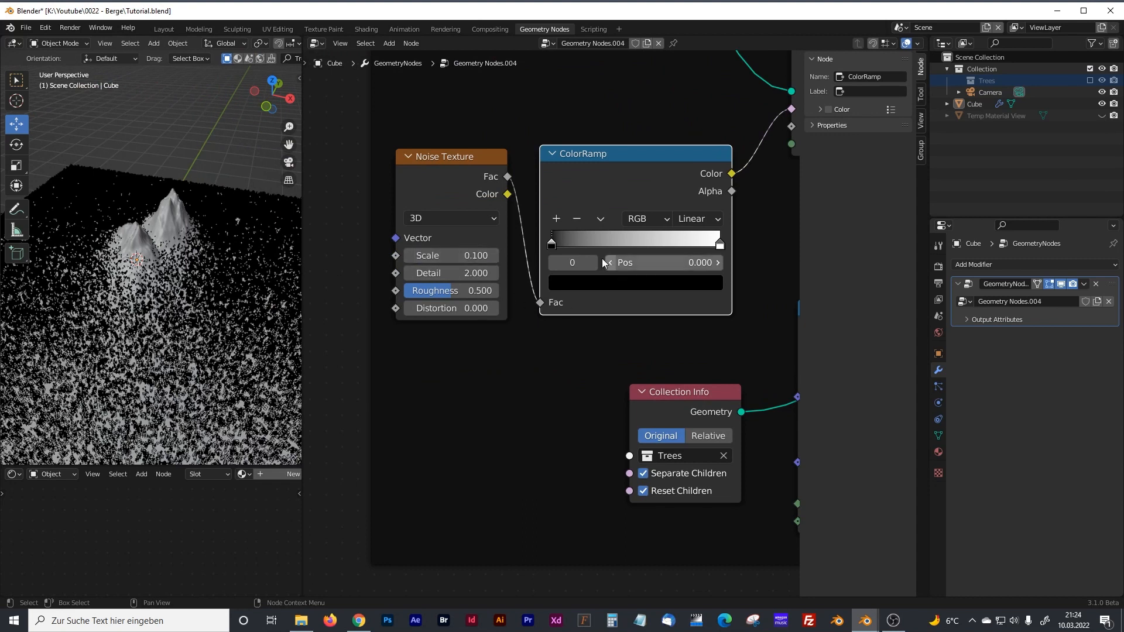
pyautogui.moveTo(577, 247); pyautogui.dragTo(632, 246)
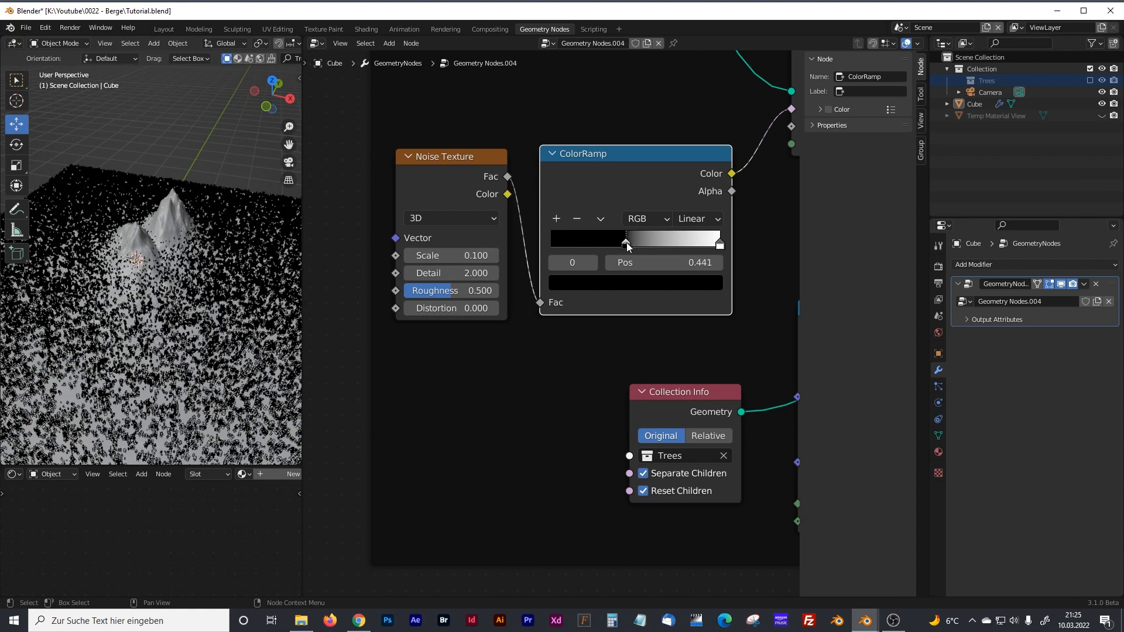
pyautogui.moveTo(631, 243); pyautogui.dragTo(631, 244)
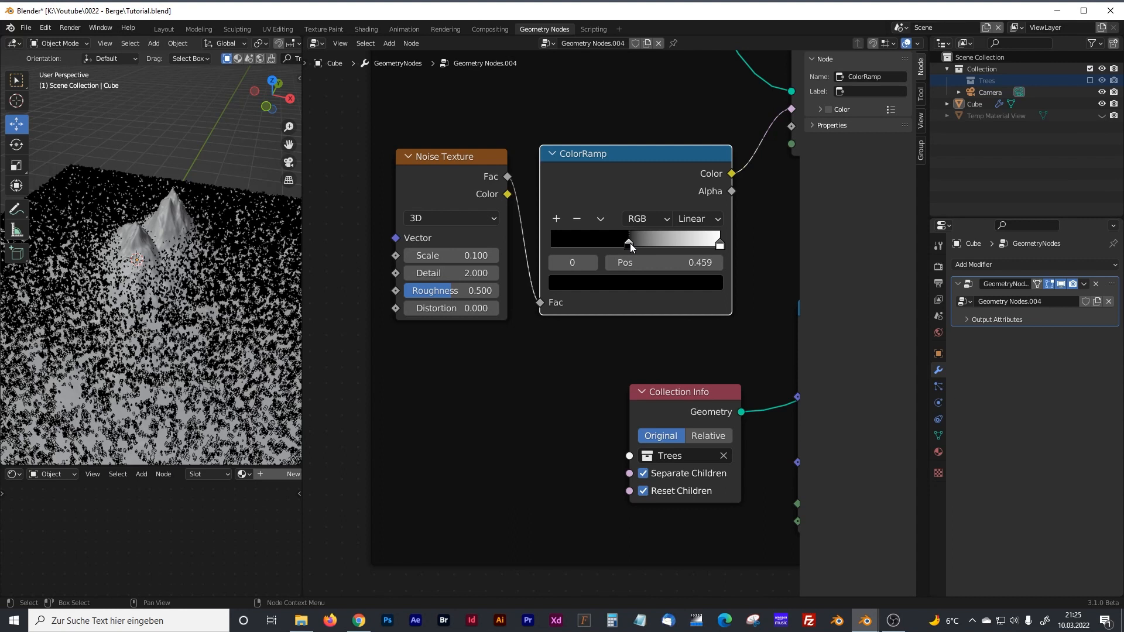
# Step: Set the Trees Noise Texture's Scale to 0.01
pyautogui.click(447, 260)
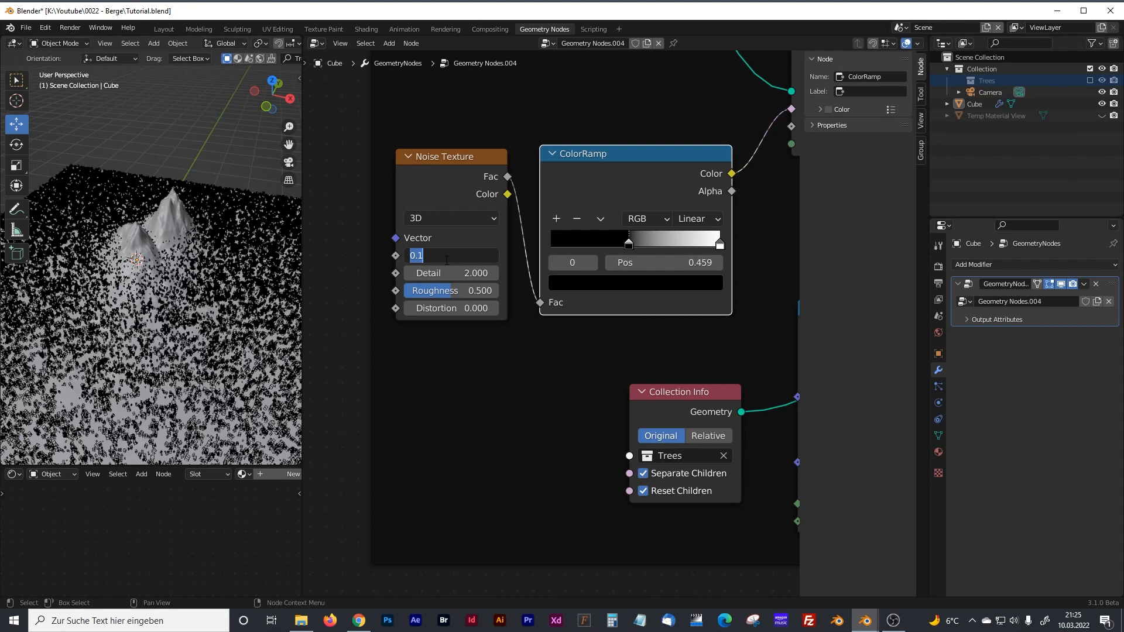
pyautogui.write('001')
pyautogui.press('Return')
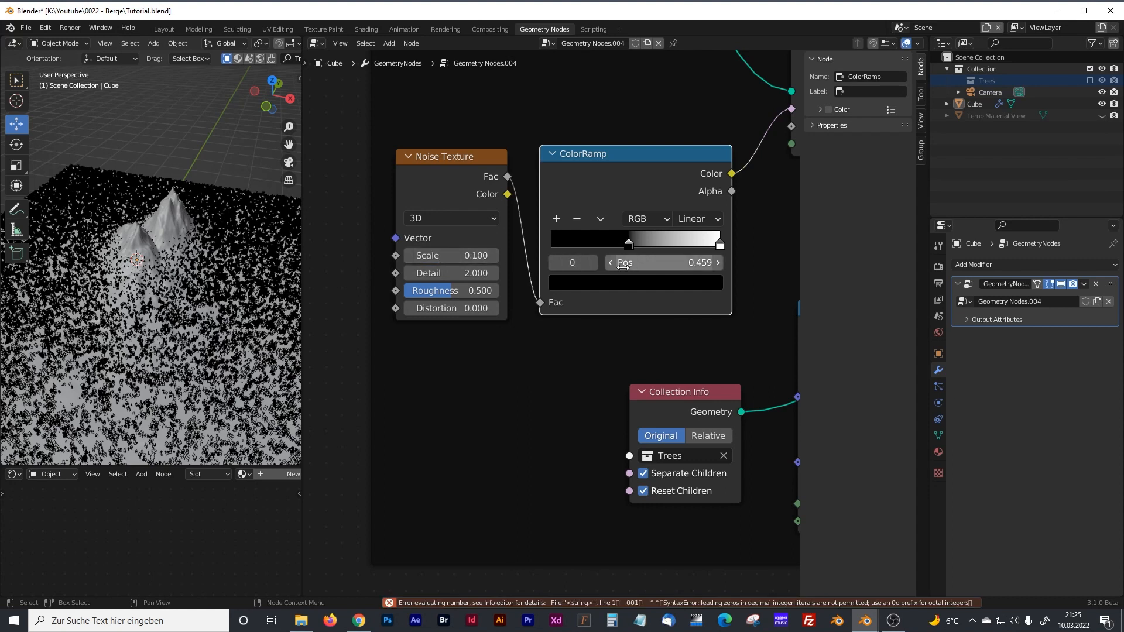
pyautogui.click(474, 255)
pyautogui.write('0.01')
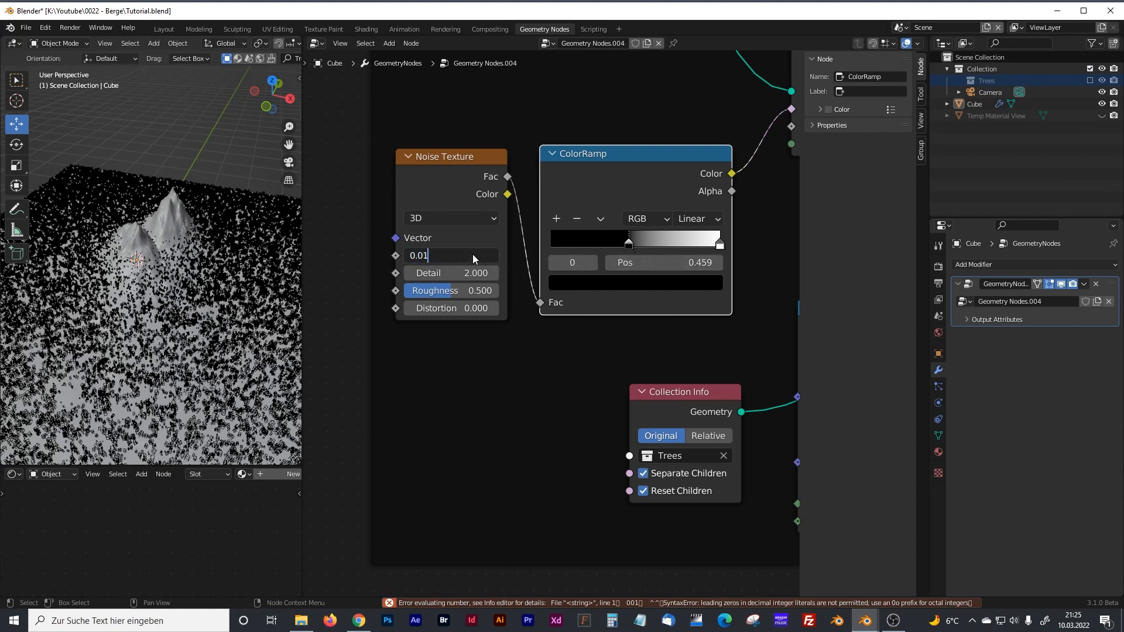
pyautogui.press('Return')
# Step: Move the ColorRamp's black stop to about 0.409 and shift the Noise Texture node away from the ColorRamp
pyautogui.moveTo(230, 296); pyautogui.dragTo(237, 302, button='middle')
pyautogui.moveTo(629, 246); pyautogui.dragTo(596, 245)
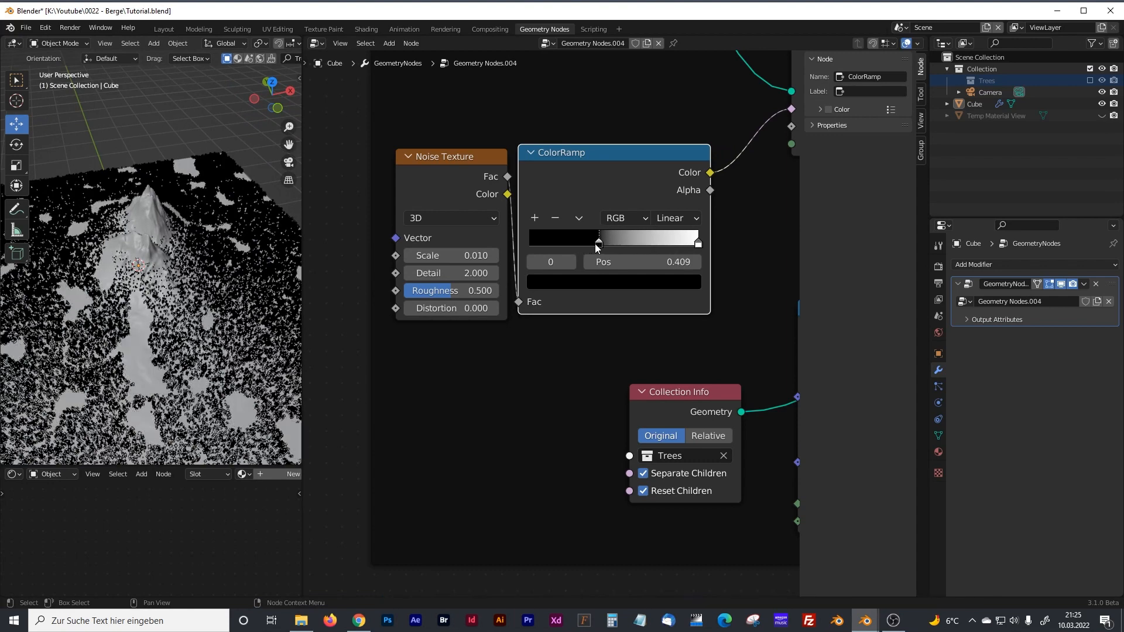
pyautogui.moveTo(205, 305); pyautogui.dragTo(130, 324, button='middle')
pyautogui.moveTo(471, 166); pyautogui.dragTo(456, 161)
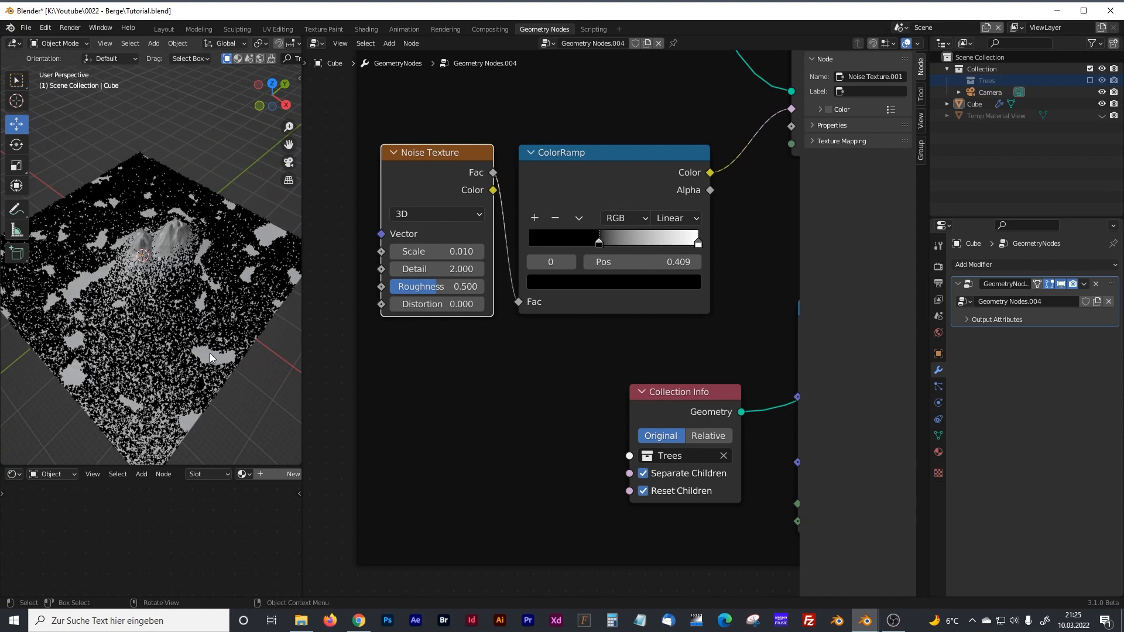
# Step: Examine the tree distribution through the camera in an enlarged viewport with rendered shading
pyautogui.moveTo(303, 282); pyautogui.dragTo(363, 285)
pyautogui.press('KP_0')
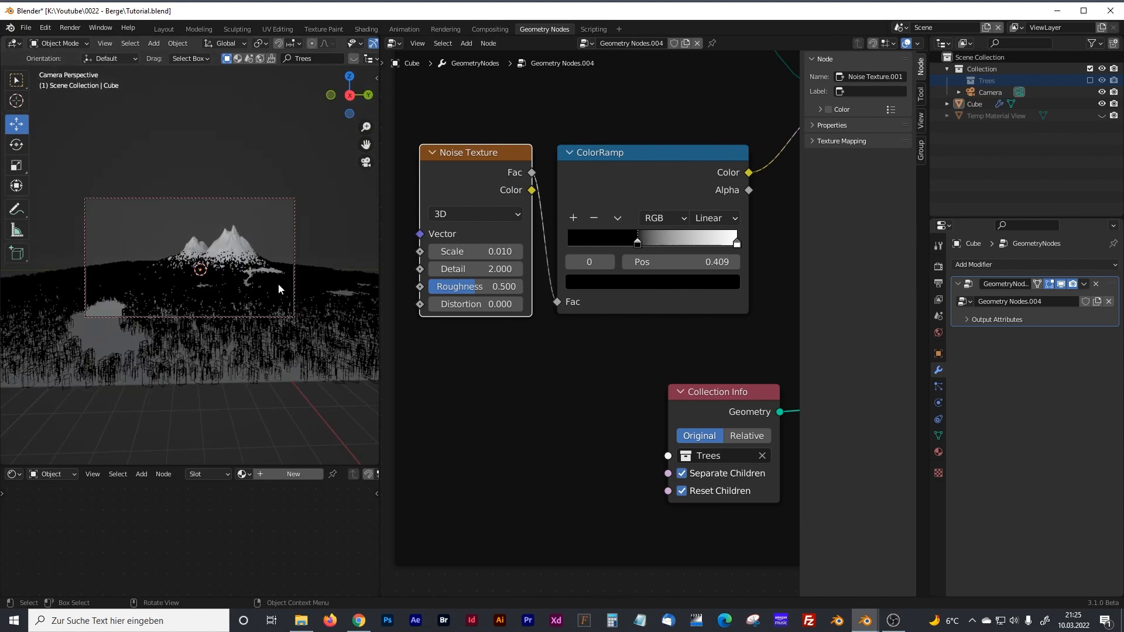
pyautogui.keyDown('shift'); pyautogui.moveTo(252, 258); pyautogui.dragTo(231, 260, button='middle'); pyautogui.keyUp('shift')
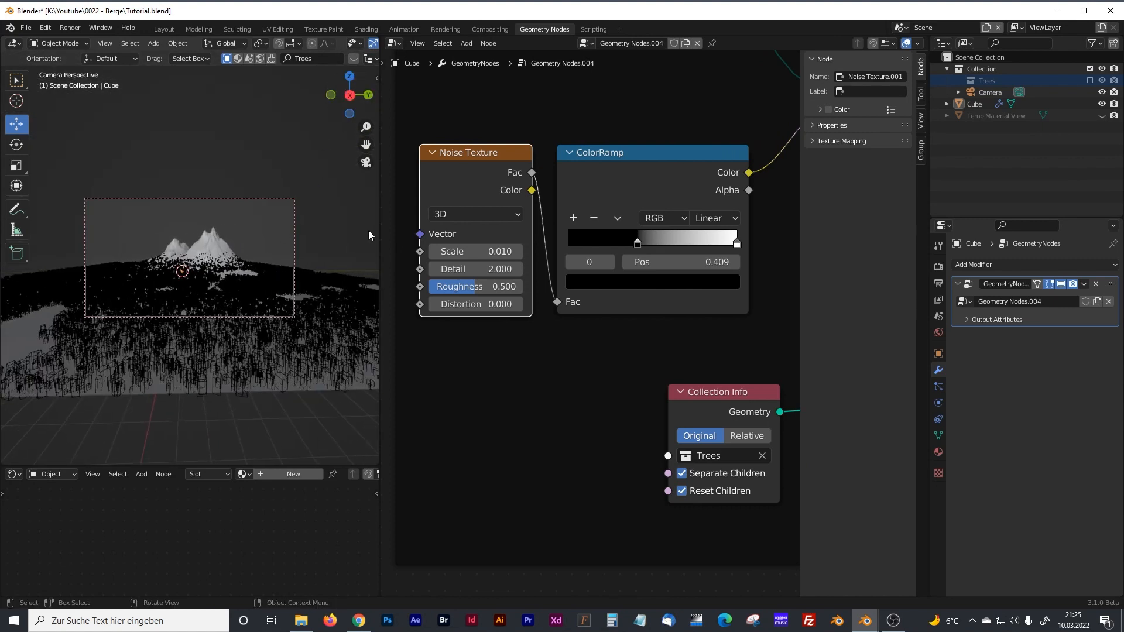
pyautogui.moveTo(375, 231); pyautogui.dragTo(520, 235)
pyautogui.scroll(-1, 281, 261)
pyautogui.keyDown('shift'); pyautogui.moveTo(300, 262); pyautogui.dragTo(280, 266, button='middle'); pyautogui.keyUp('shift')
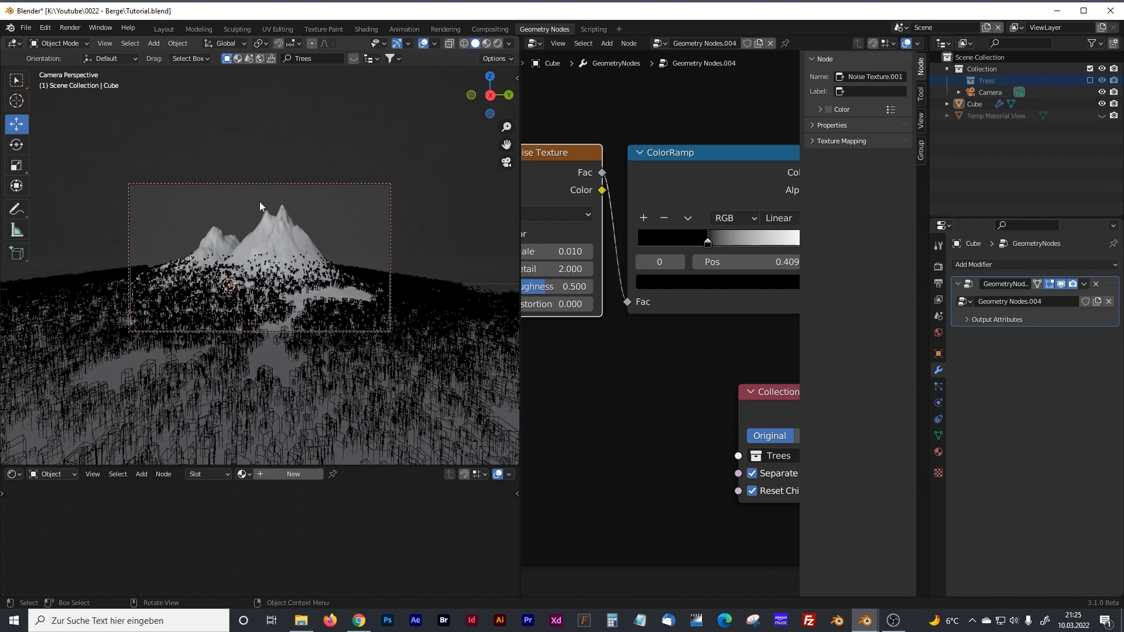
pyautogui.keyDown('shift'); pyautogui.moveTo(300, 264); pyautogui.dragTo(308, 275, button='middle'); pyautogui.keyUp('shift')
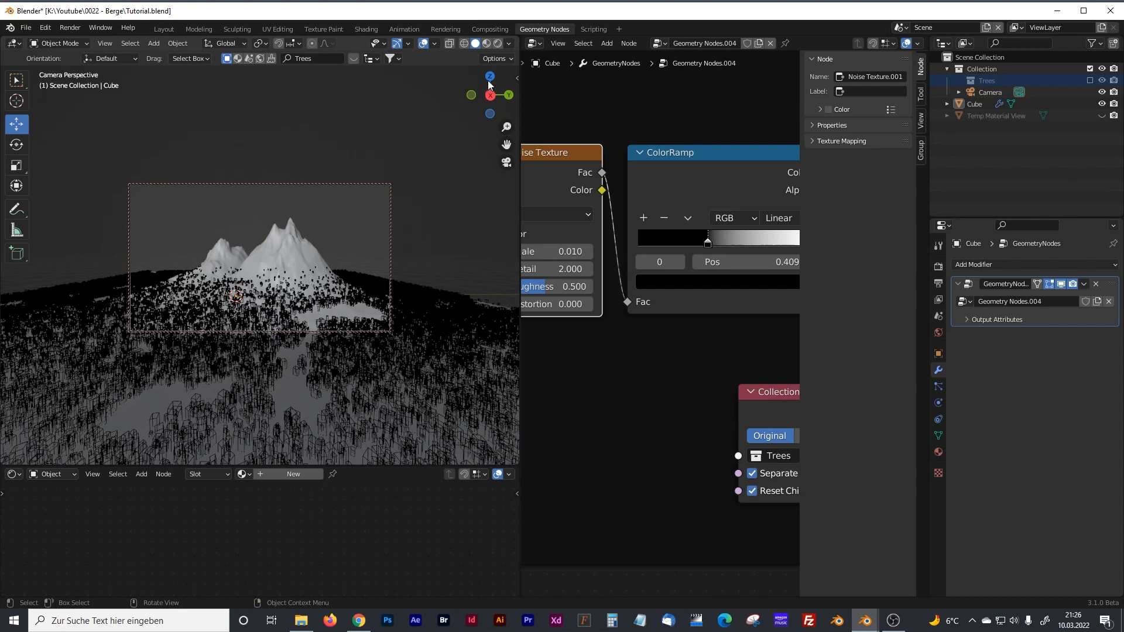
pyautogui.click(498, 43)
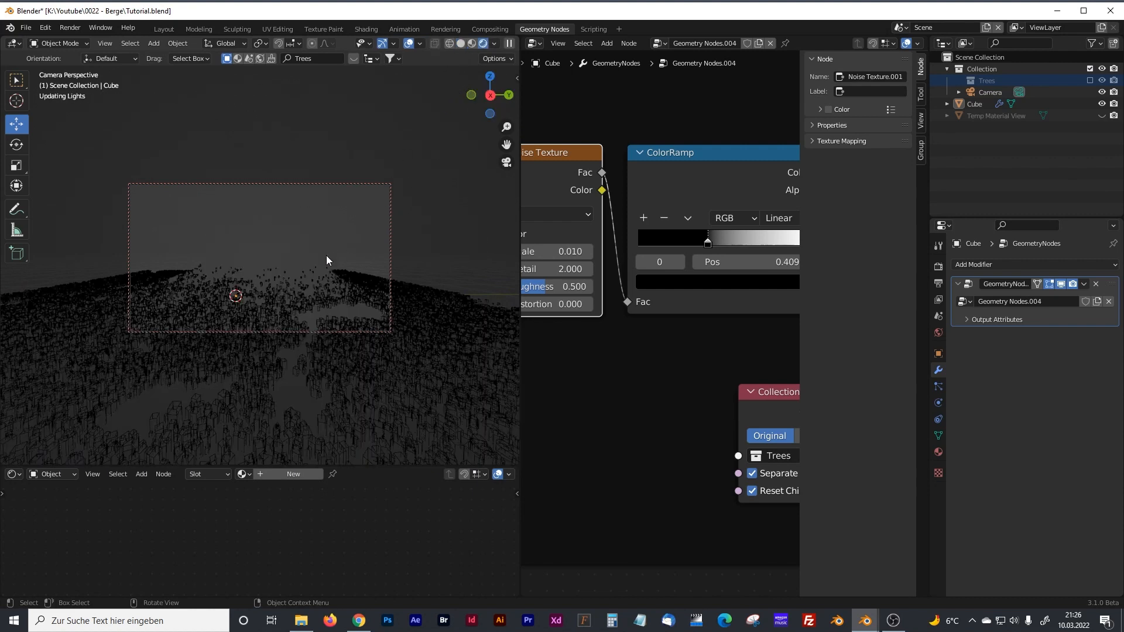
# Step: Set the Level of the landscape's Subdivision Surface node to 2 and check the rendered mountains
pyautogui.scroll(-6, 577, 164)
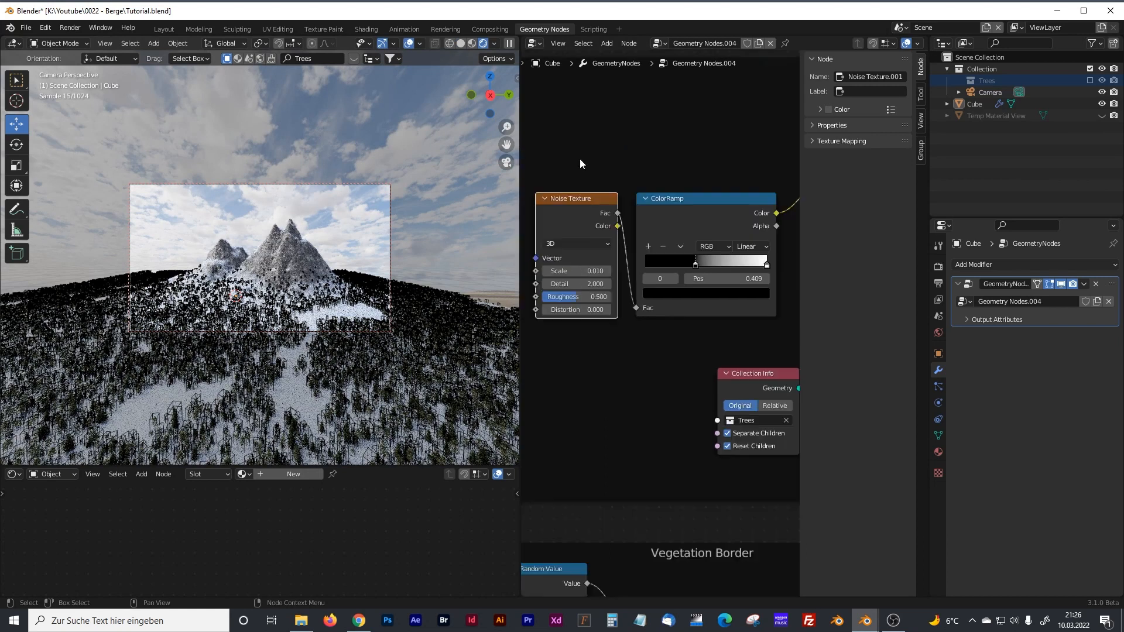
pyautogui.moveTo(624, 191); pyautogui.dragTo(711, 491, button='middle')
pyautogui.moveTo(610, 237); pyautogui.dragTo(686, 304, button='middle')
pyautogui.scroll(12, 687, 304)
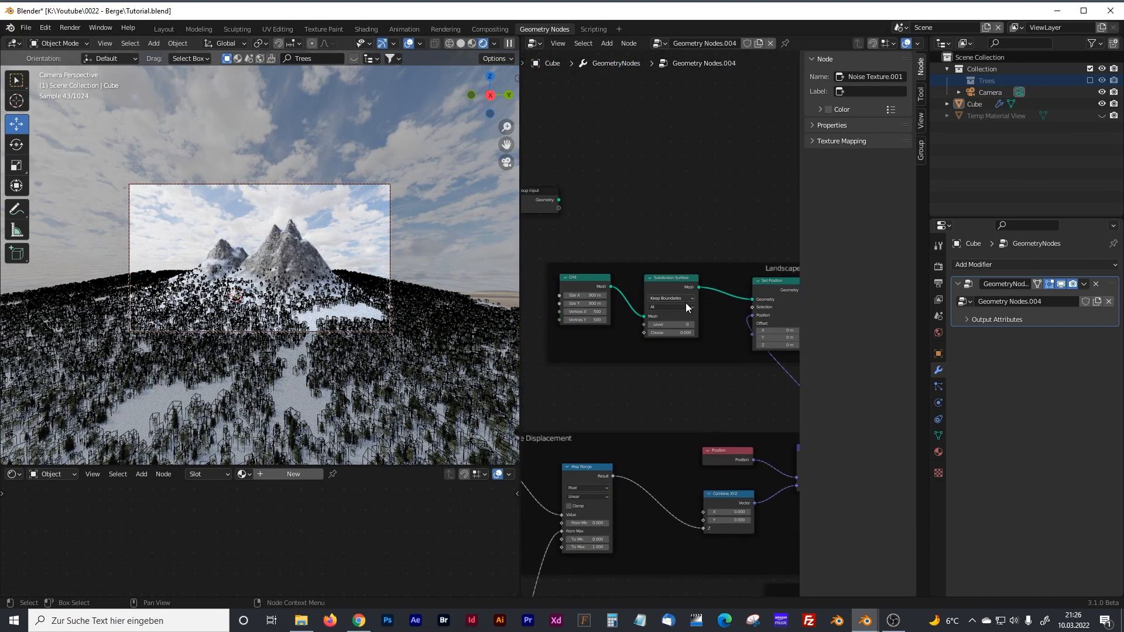
pyautogui.click(714, 325)
pyautogui.write('2')
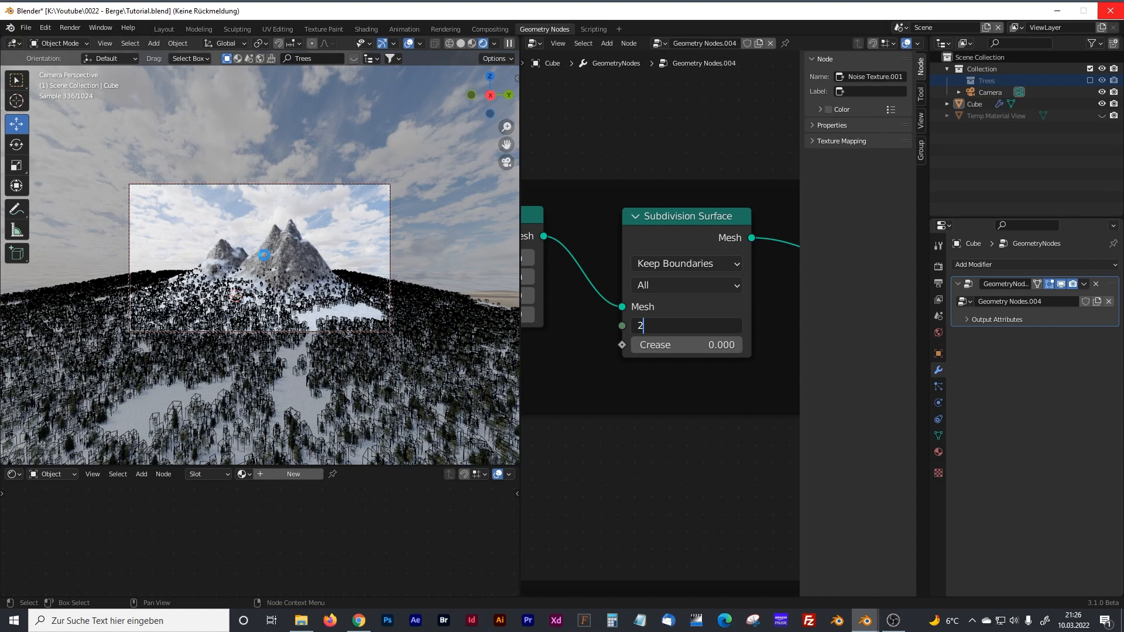
pyautogui.press('Return')
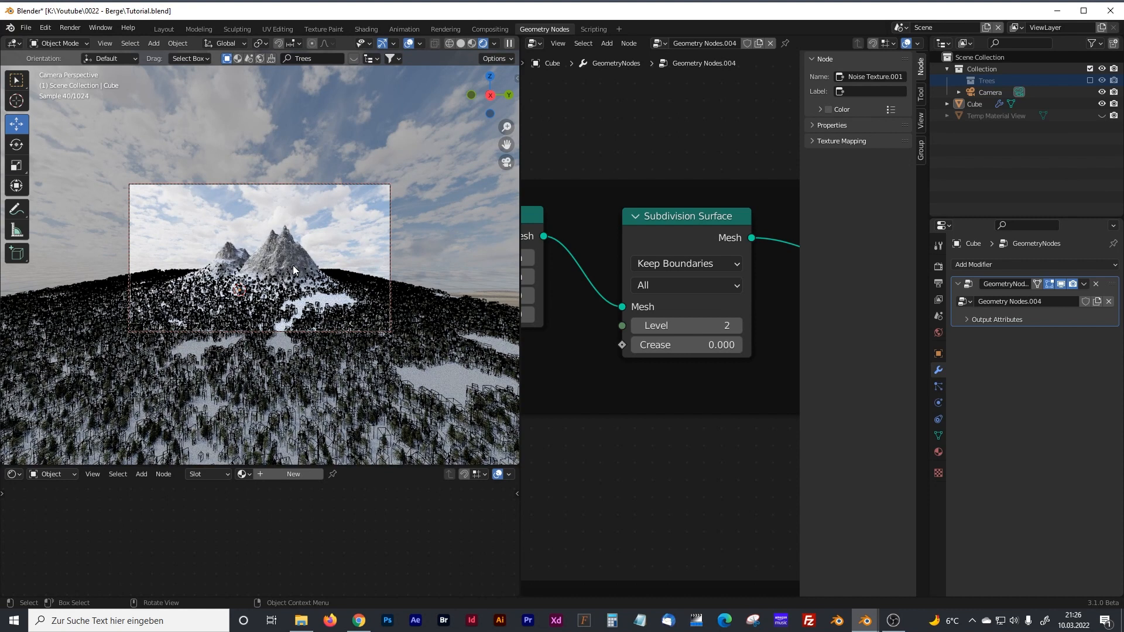
pyautogui.moveTo(293, 267); pyautogui.dragTo(293, 267, button='middle')
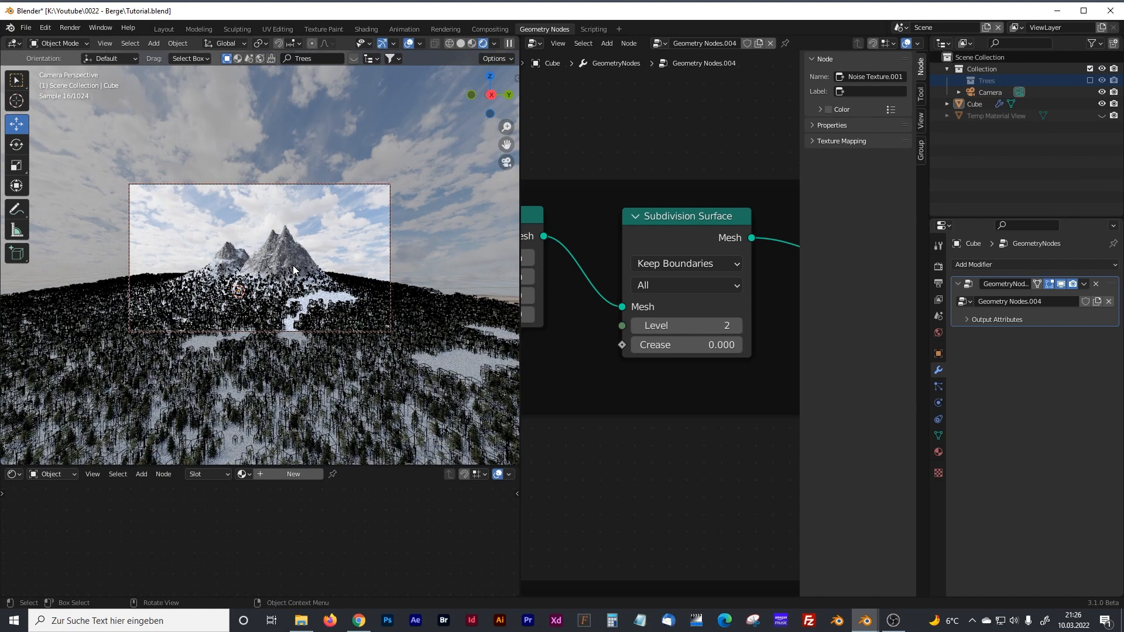